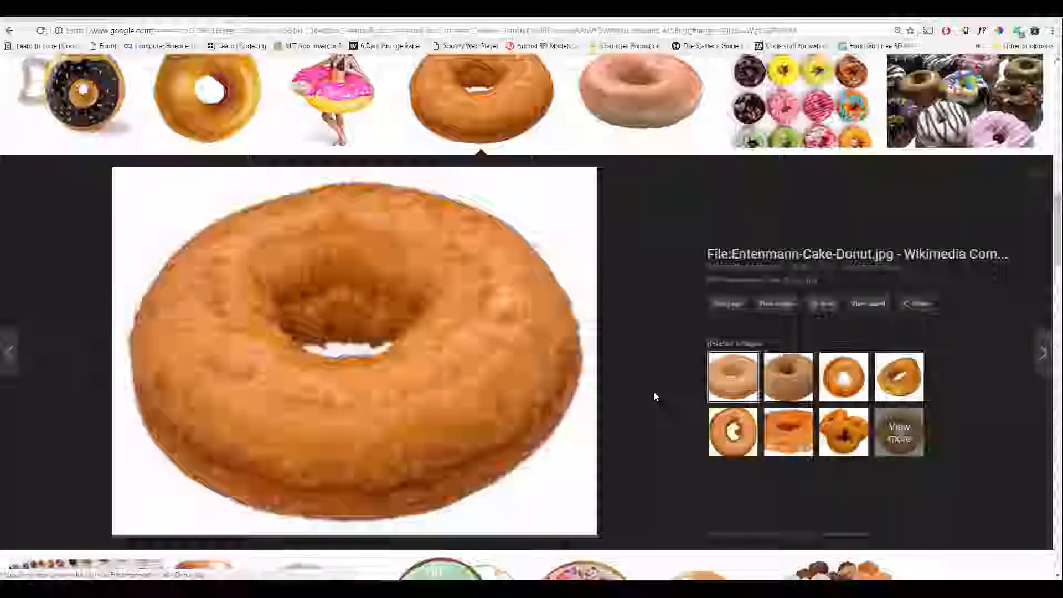
- Examine the cake donut reference photo in the image search results
scroll(655, 394, down, 3)
scroll(653, 401, up, 2)
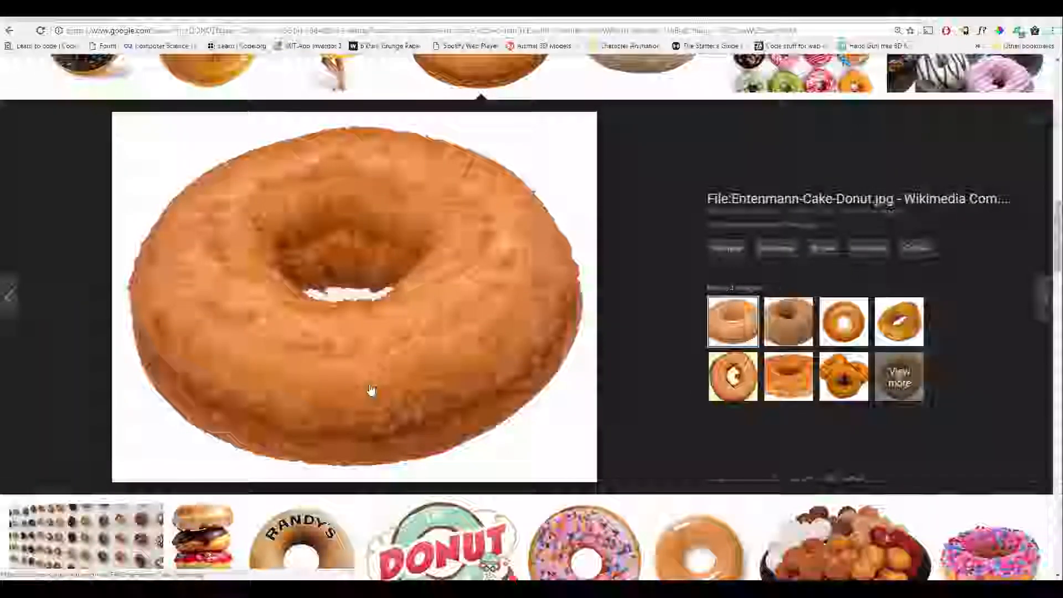
scroll(726, 360, down, 3)
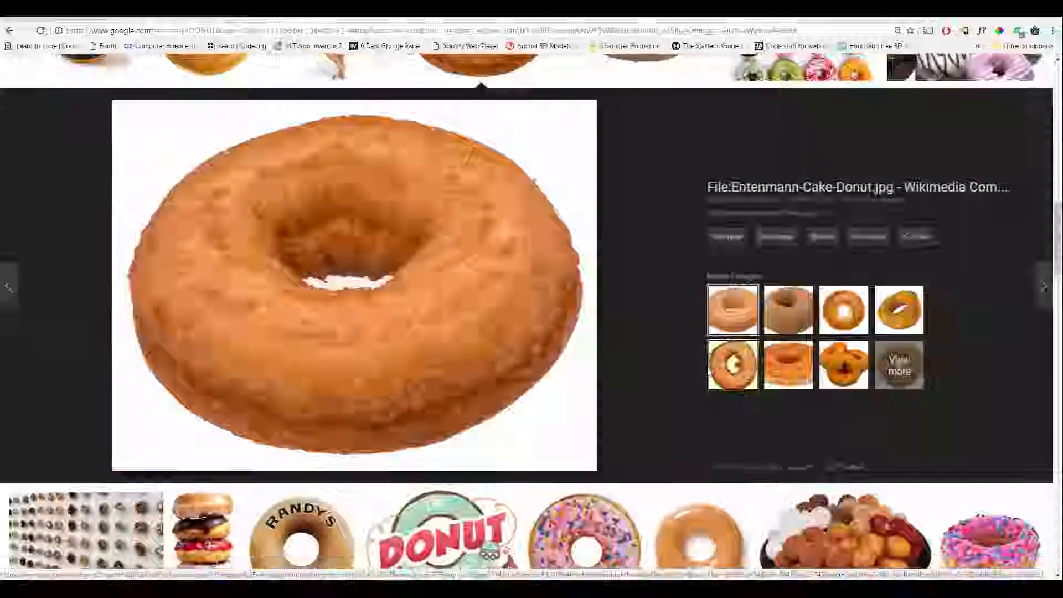
scroll(707, 380, up, 4)
drag(546, 394, 293, 363)
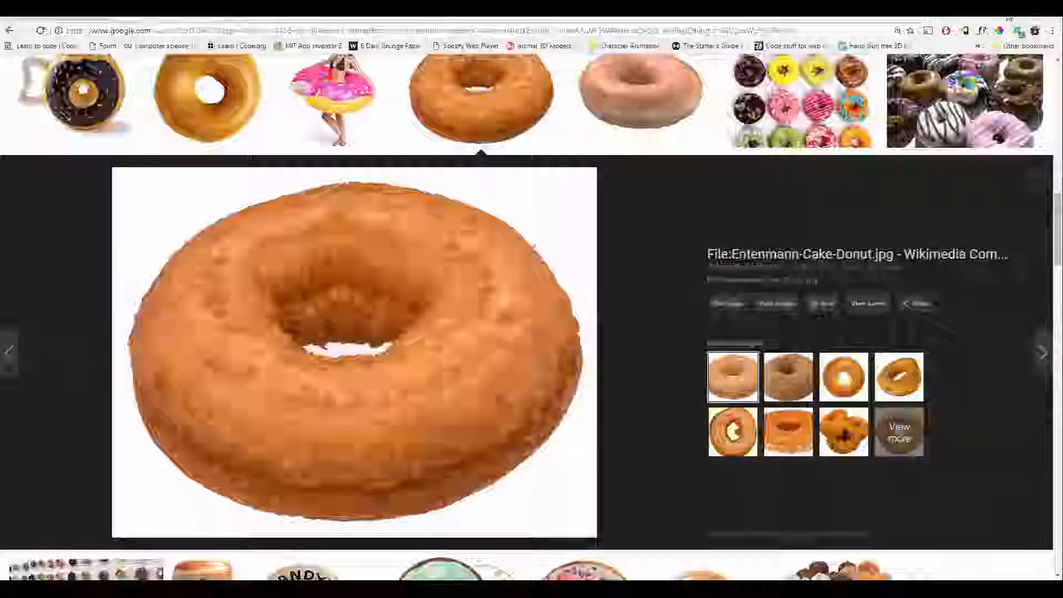
- Switch to 3ds Max and open the Entenmann-Cake-Donut.jpg reference picture in the image viewer
click(998, 12)
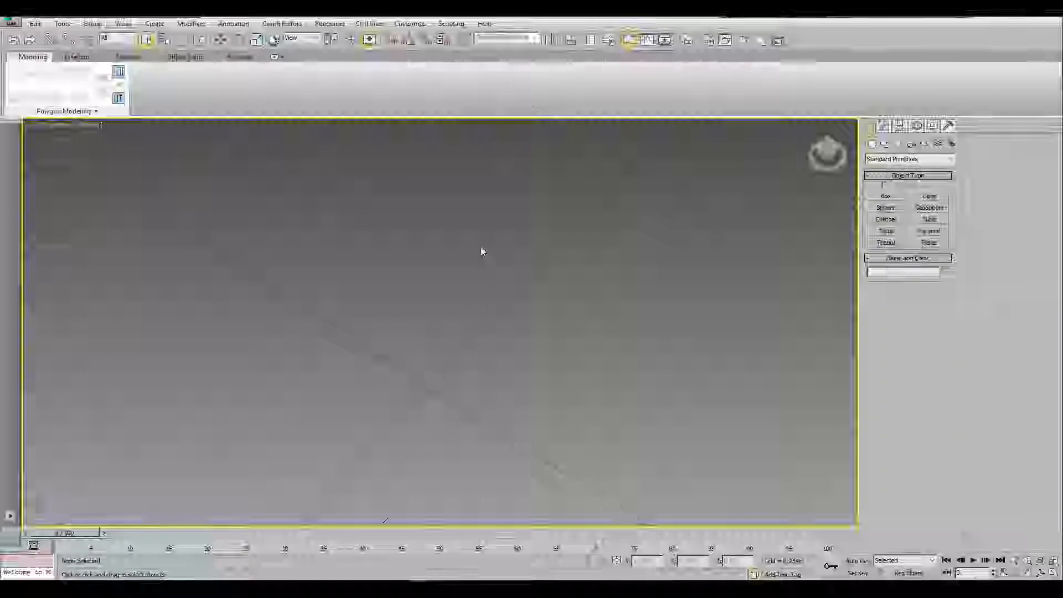
mouse_move(478, 274)
alt+middle_down()
mouse_move(479, 238)
mouse_move(476, 278)
alt+middle_up()
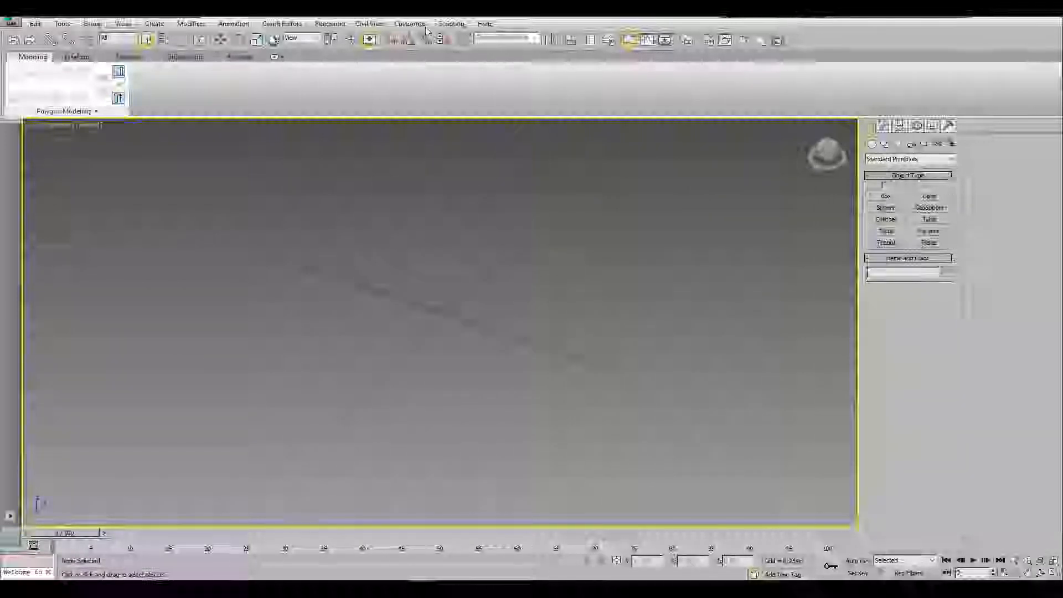
click(330, 23)
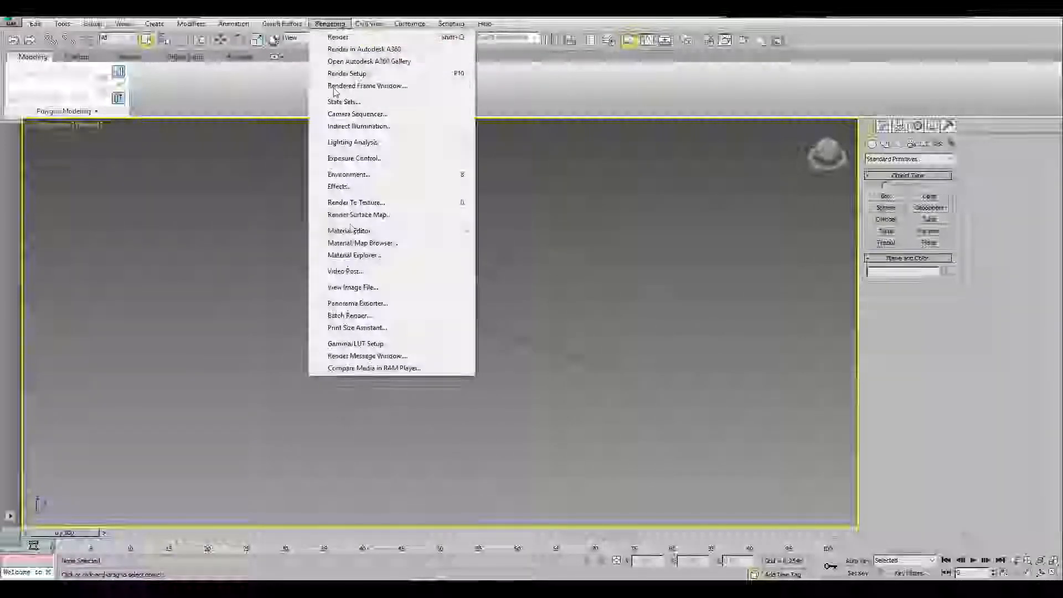
click(352, 288)
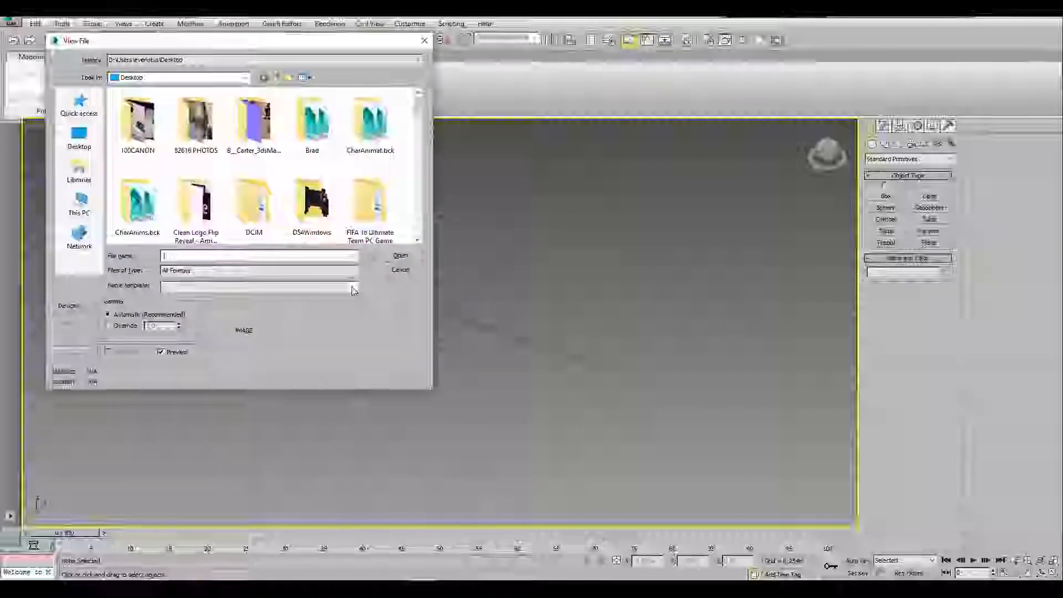
click(148, 220)
key(e)
click(400, 255)
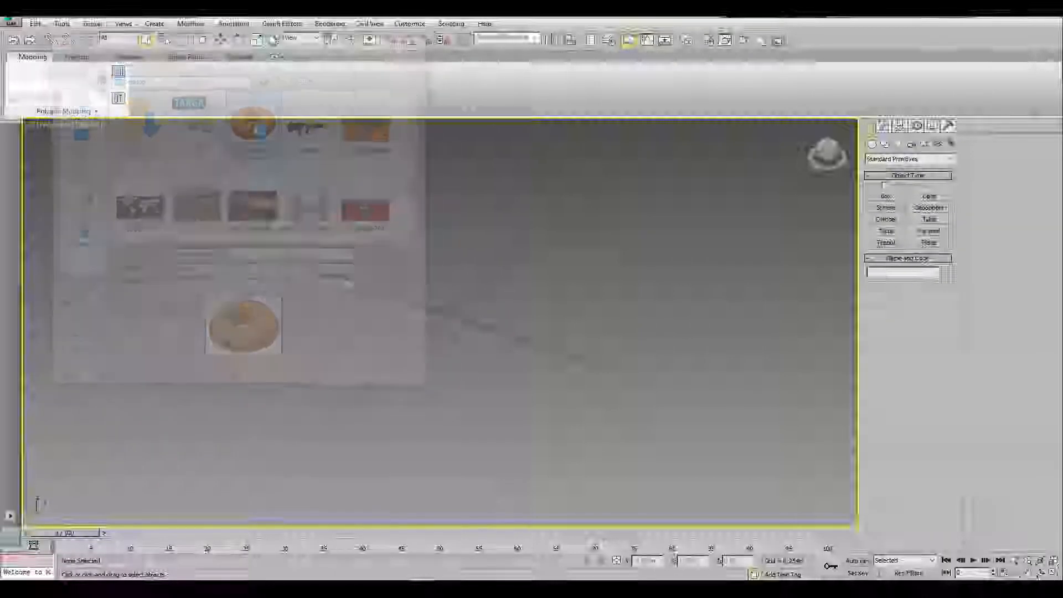
- Place the donut image window beside the free modelling area, shrink it and reduce the picture inside it
drag(936, 137, 238, 120)
click(494, 115)
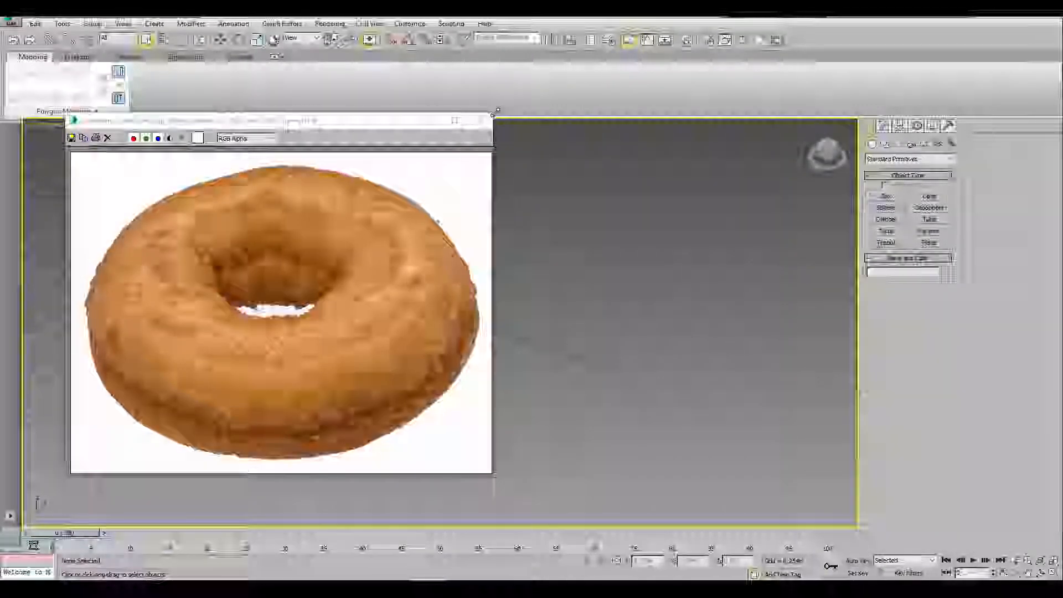
click(489, 470)
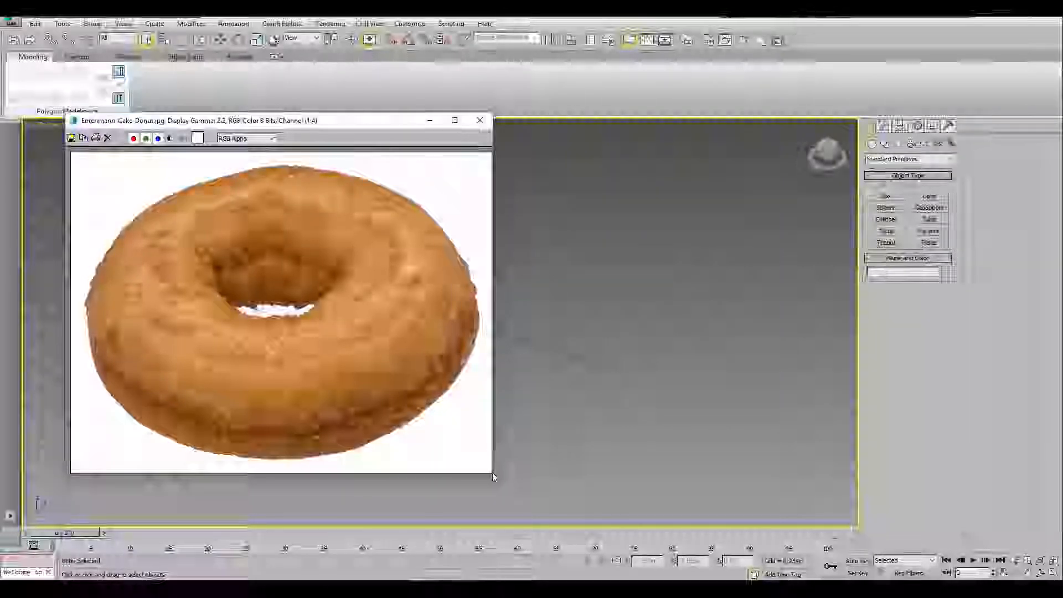
drag(491, 474, 387, 438)
scroll(301, 387, down, 3)
scroll(294, 380, up, 2)
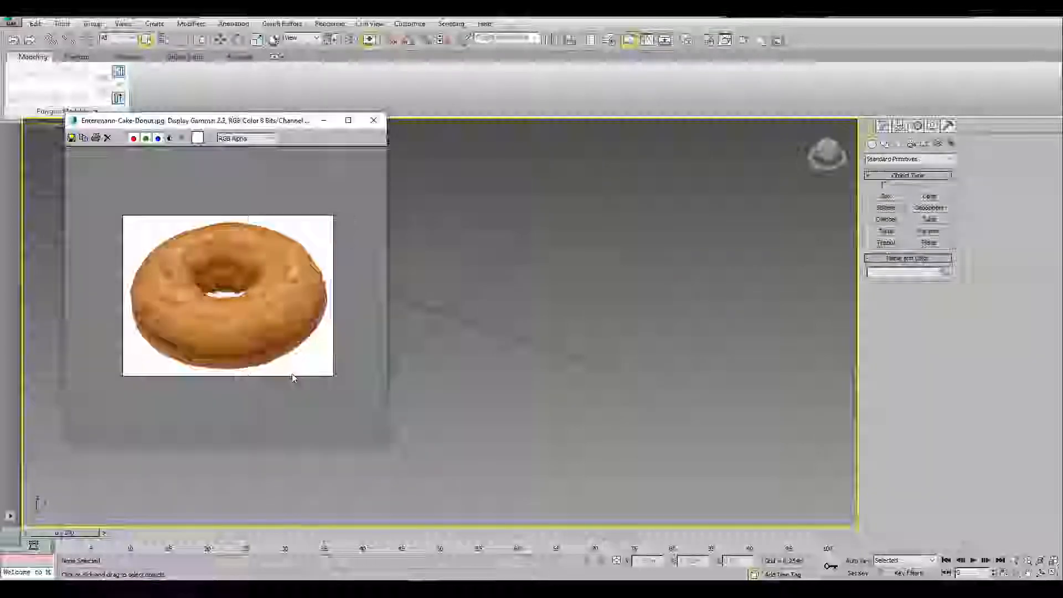
scroll(294, 380, down, 1)
- Create a trial torus primitive in the perspective view and delete it
click(885, 232)
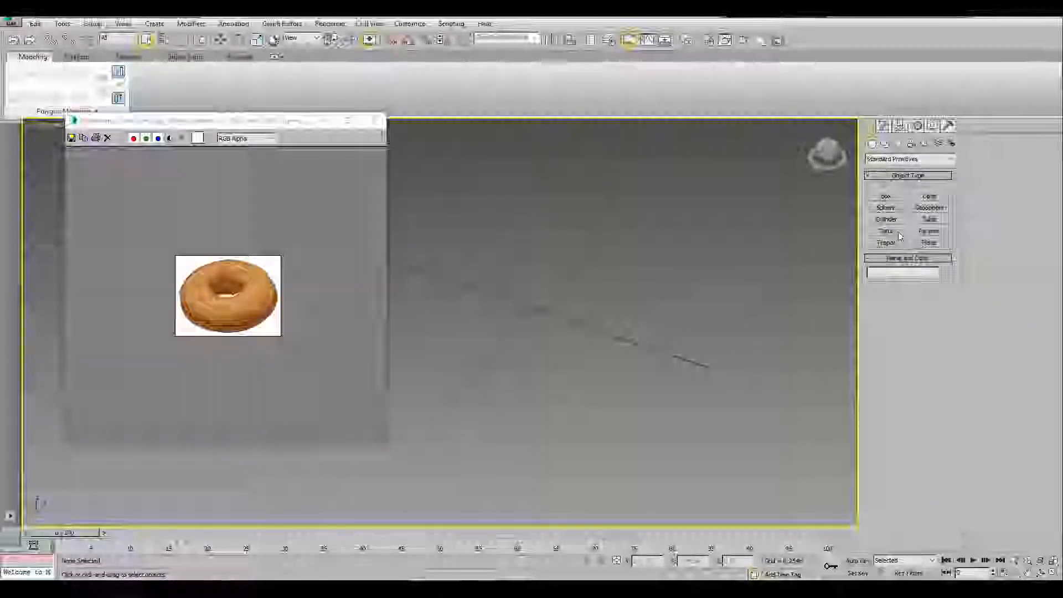
drag(694, 275, 703, 317)
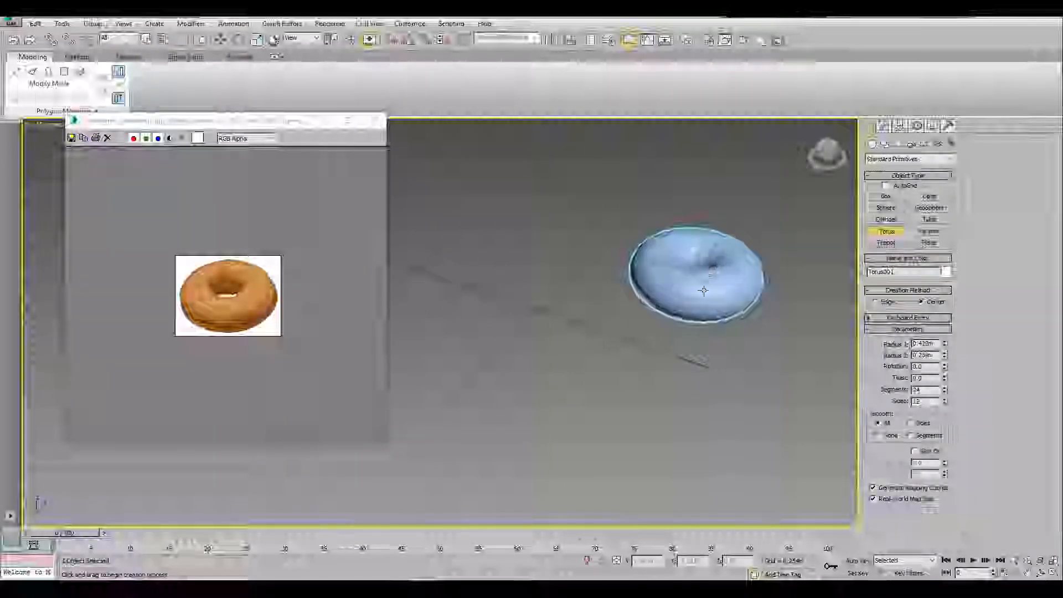
click(704, 248)
right_click(704, 247)
key(Delete)
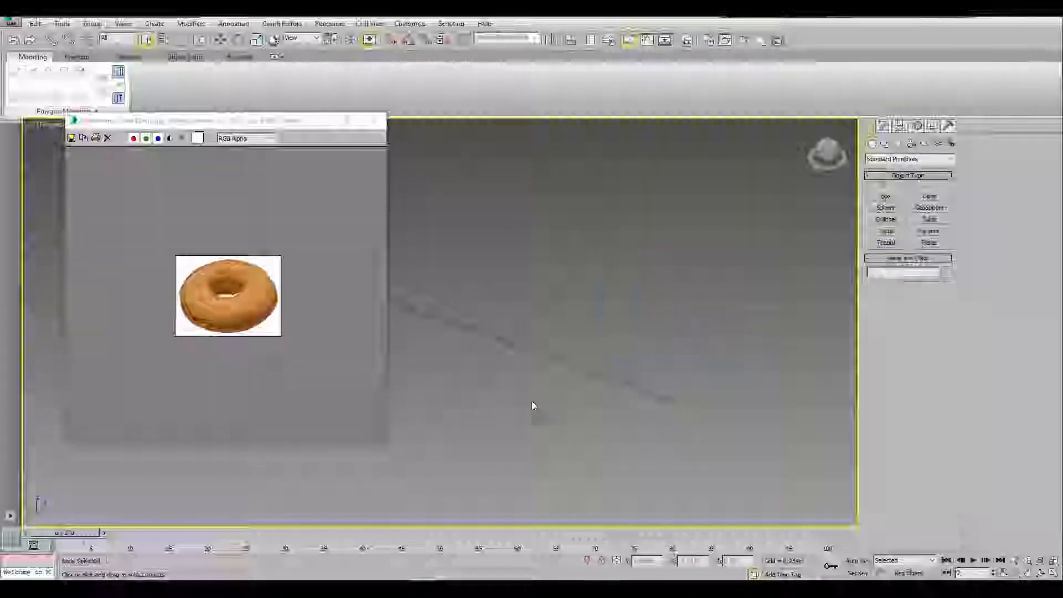
- Create a cylinder at the grid origin, about 0.323 m in radius and 0.177 m high
alt+middle_drag(637, 453, 666, 307)
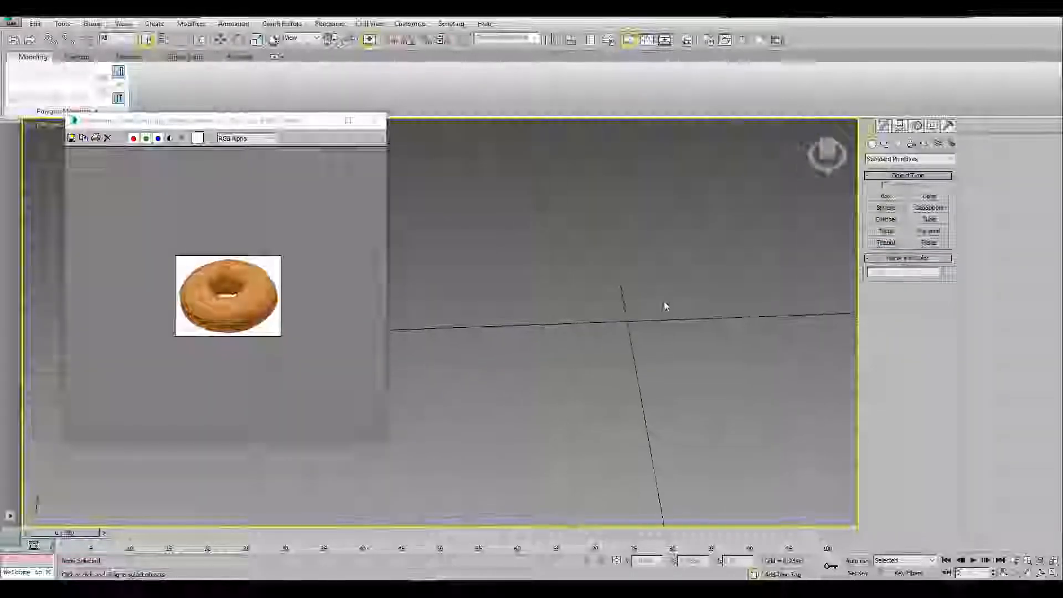
click(886, 219)
drag(625, 328, 642, 266)
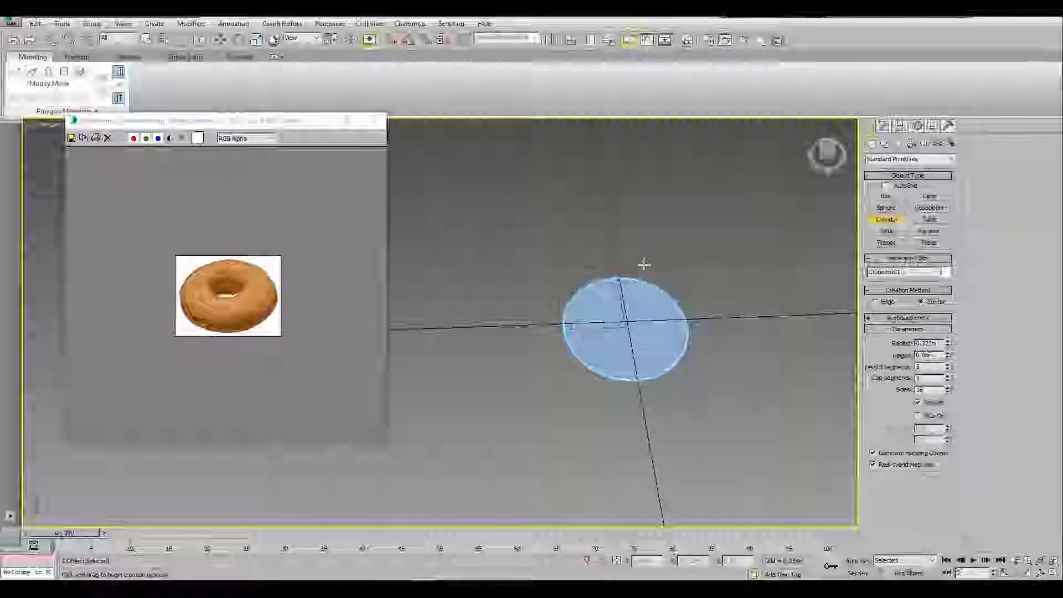
- Show edged faces in the viewport and give the cylinder 16 sides and 1 height segment
key(F4)
scroll(622, 344, up, 3)
alt+middle_drag(626, 339, 609, 308)
mouse_move(948, 390)
mouse_down()
mouse_move(956, 418)
mouse_move(953, 389)
mouse_move(935, 399)
mouse_up()
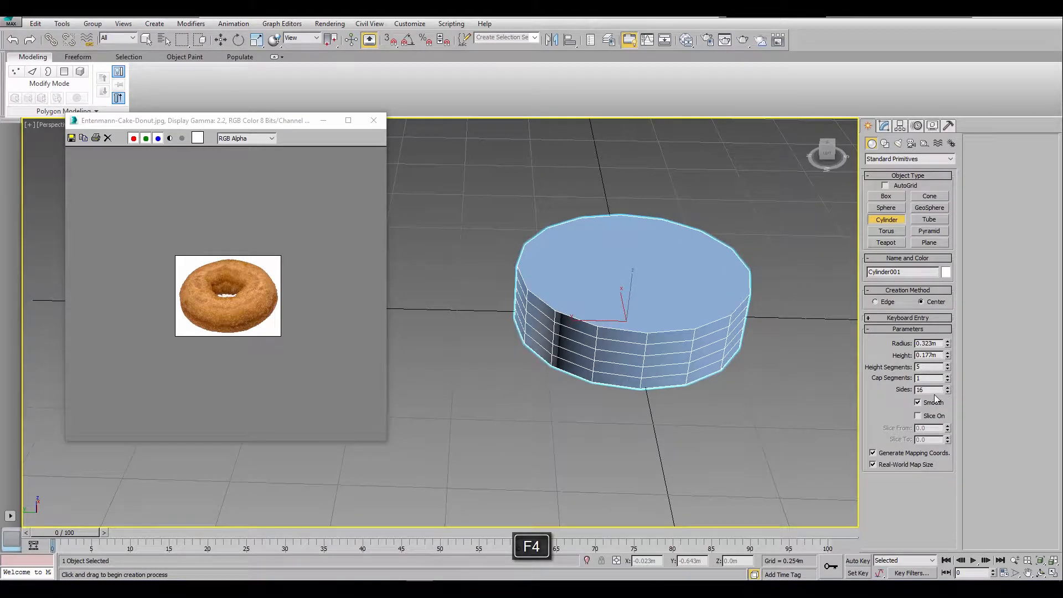
right_click(948, 367)
- Convert the cylinder to an Editable Poly
middle_drag(594, 307, 564, 341)
right_click(597, 308)
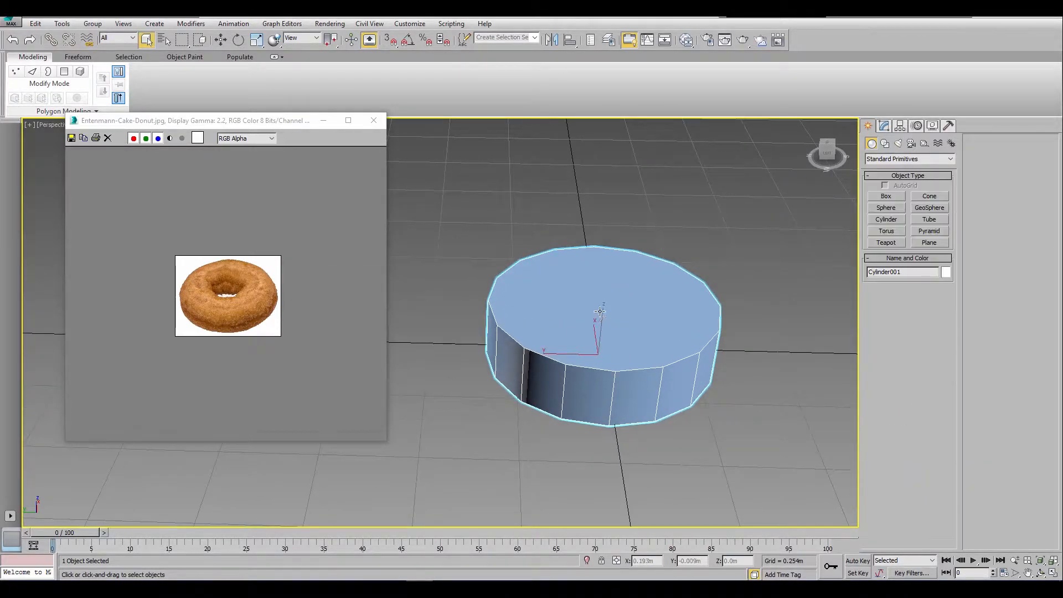
right_click(596, 308)
mouse_move(631, 420)
click(707, 430)
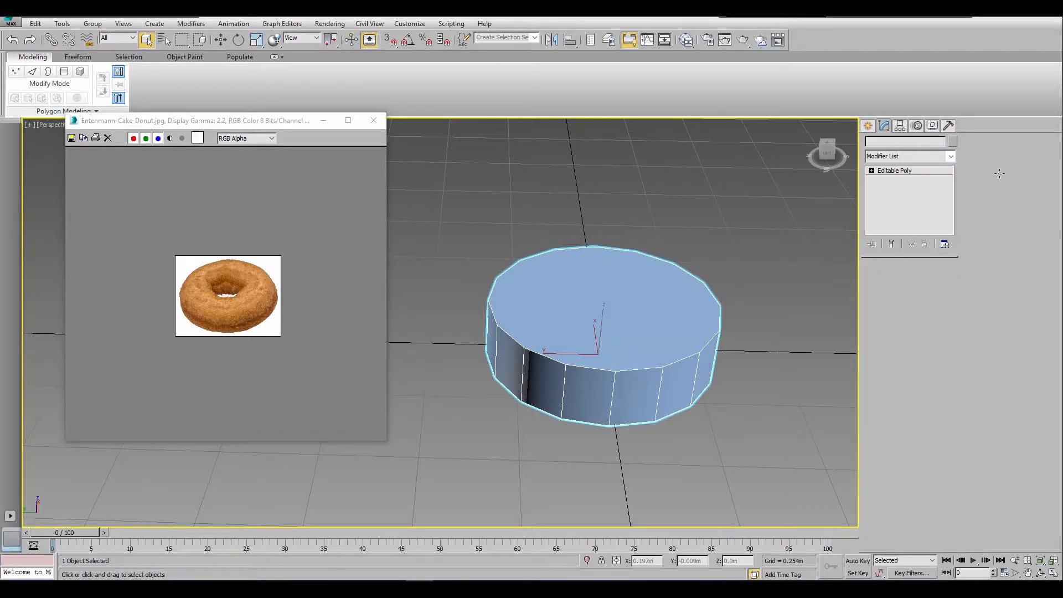
- Delete the cylinder's top and bottom cap polygons
click(919, 284)
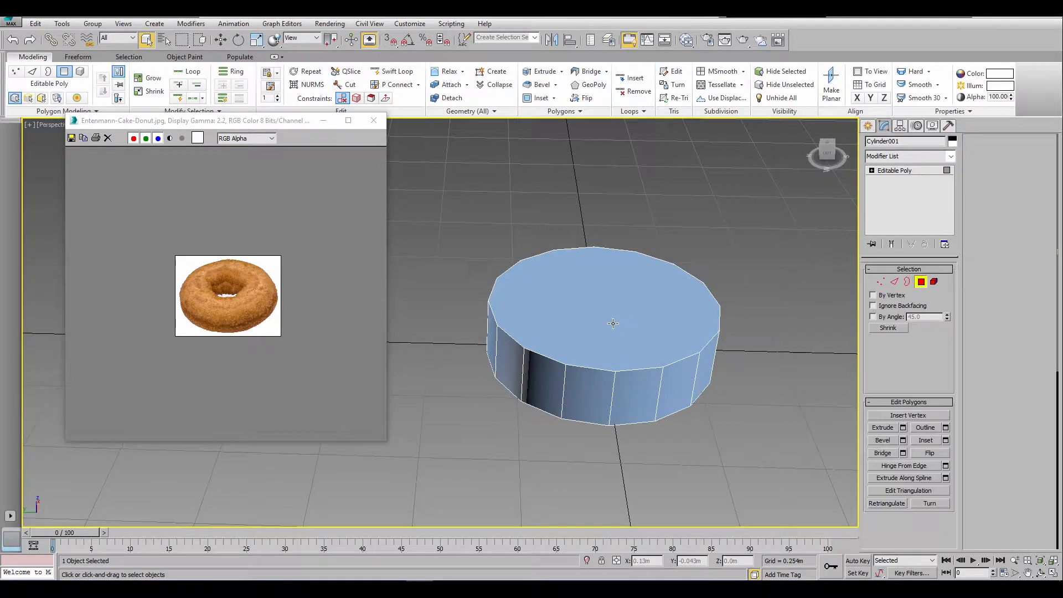
click(597, 301)
alt+middle_drag(597, 302, 597, 277)
ctrl+click(615, 322)
alt+middle_drag(615, 322, 587, 398)
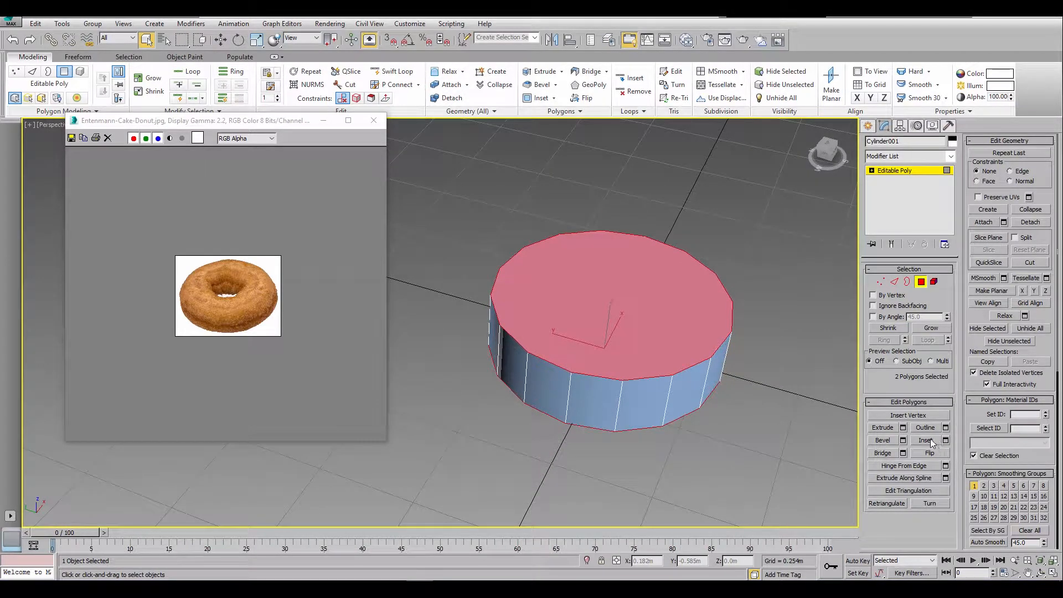
key(Delete)
- Extend both open borders inward by scaling copies of them to 34 percent, and bridge them to form the hole
click(906, 282)
drag(608, 320, 613, 459)
key(r)
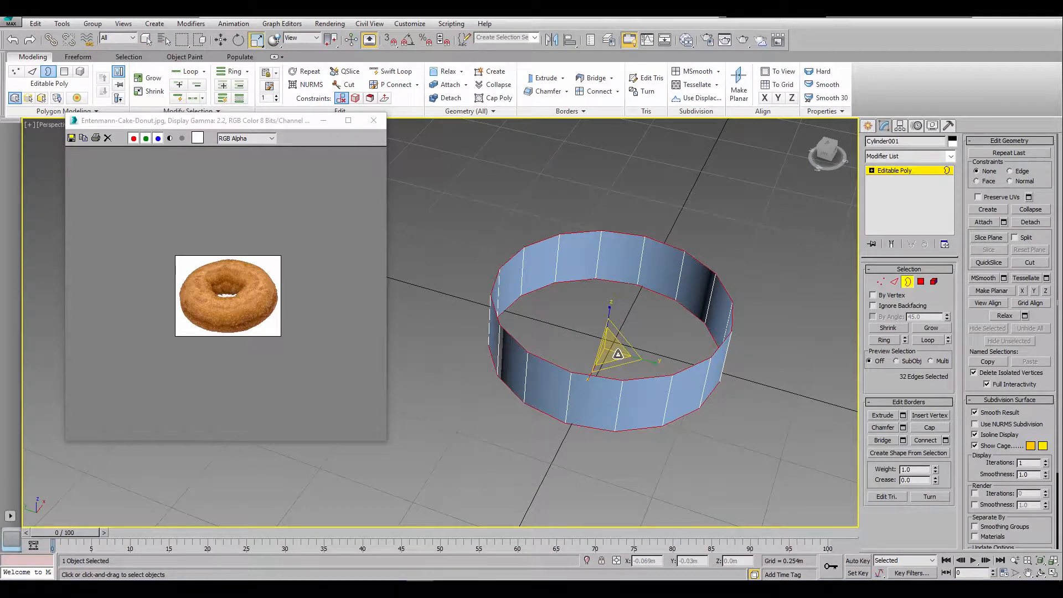
shift+drag(619, 349, 583, 458)
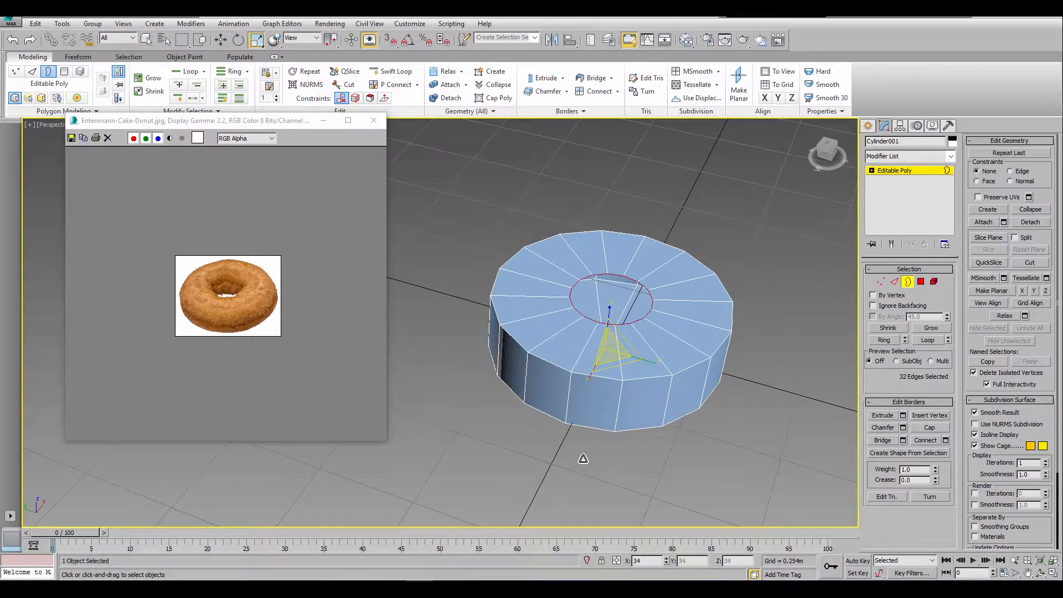
click(885, 440)
- Apply a TurboSmooth modifier to the whole ring-shaped cylinder
alt+middle_drag(742, 401, 703, 351)
click(905, 171)
click(950, 157)
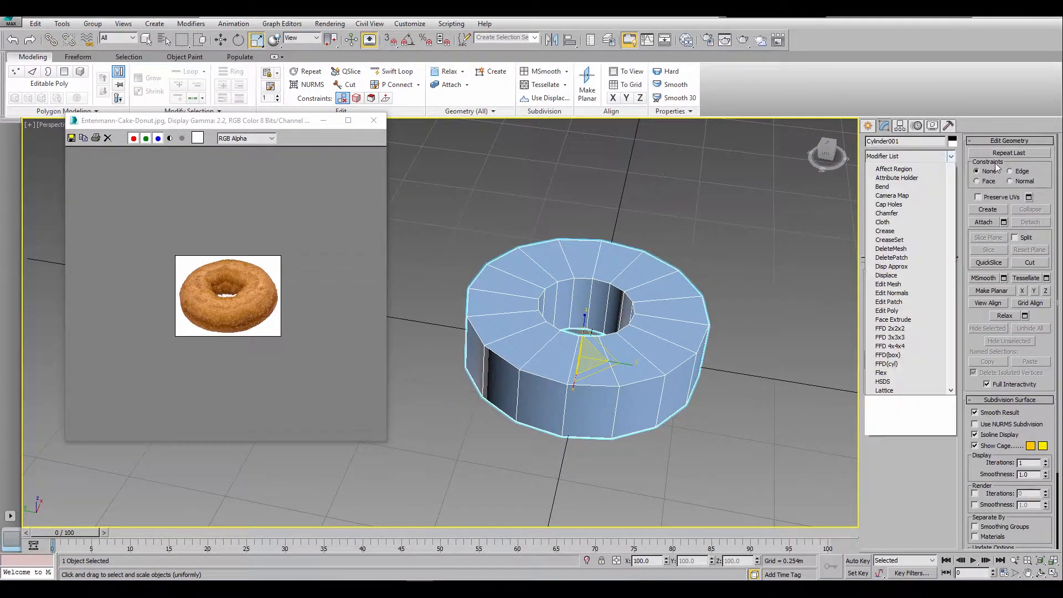
text(tu)
key(Return)
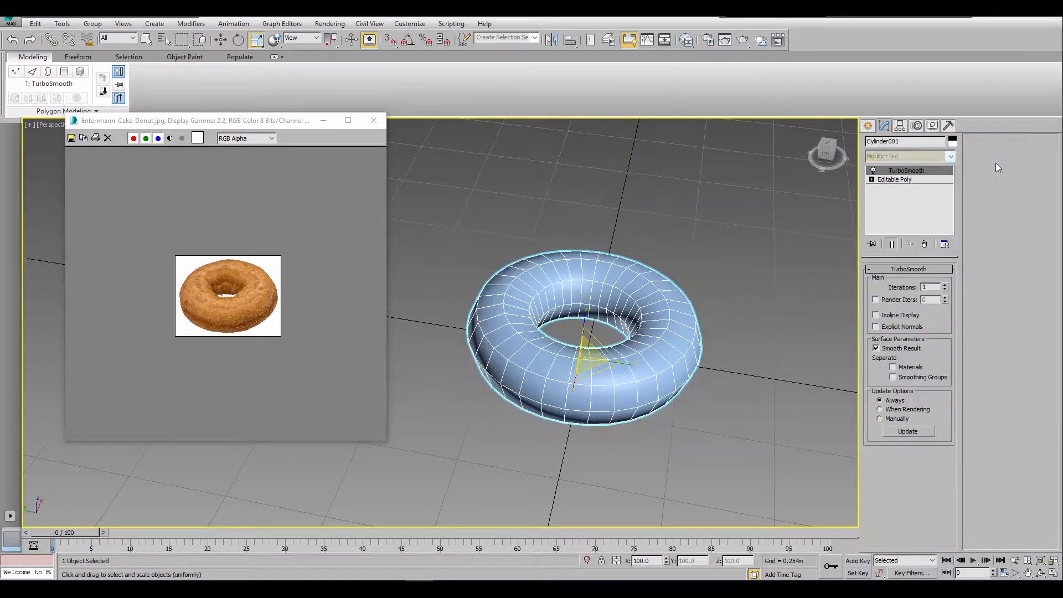
- Inspect the smoothed donut made from the cylinder and delete it
alt+middle_drag(709, 346, 635, 341)
scroll(601, 347, up, 3)
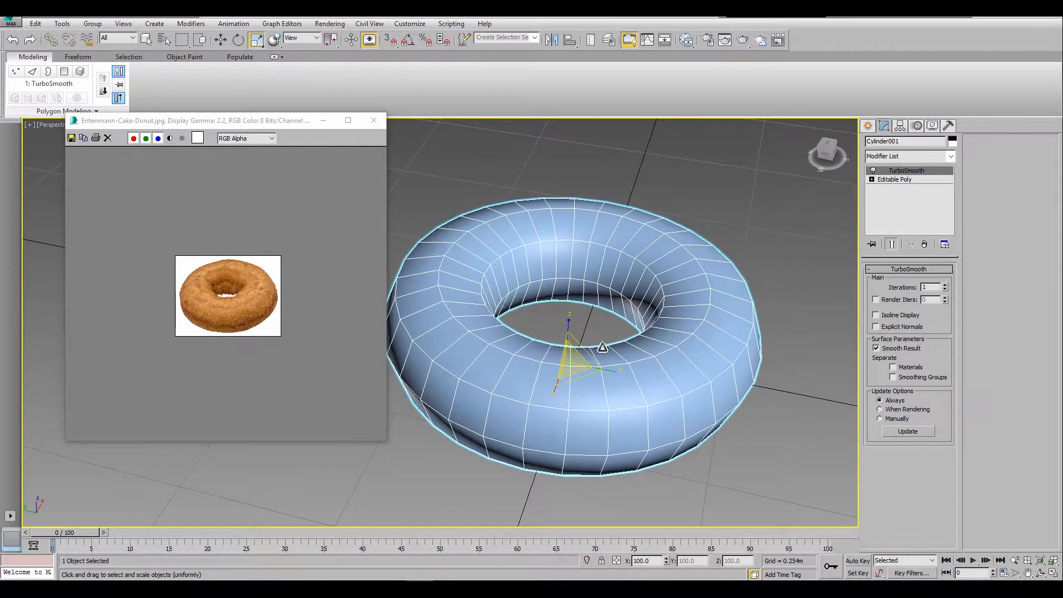
key(Delete)
- Create a torus at the grid origin with Radius 1 about 0.293 m and Radius 2 about 0.142 m
click(868, 126)
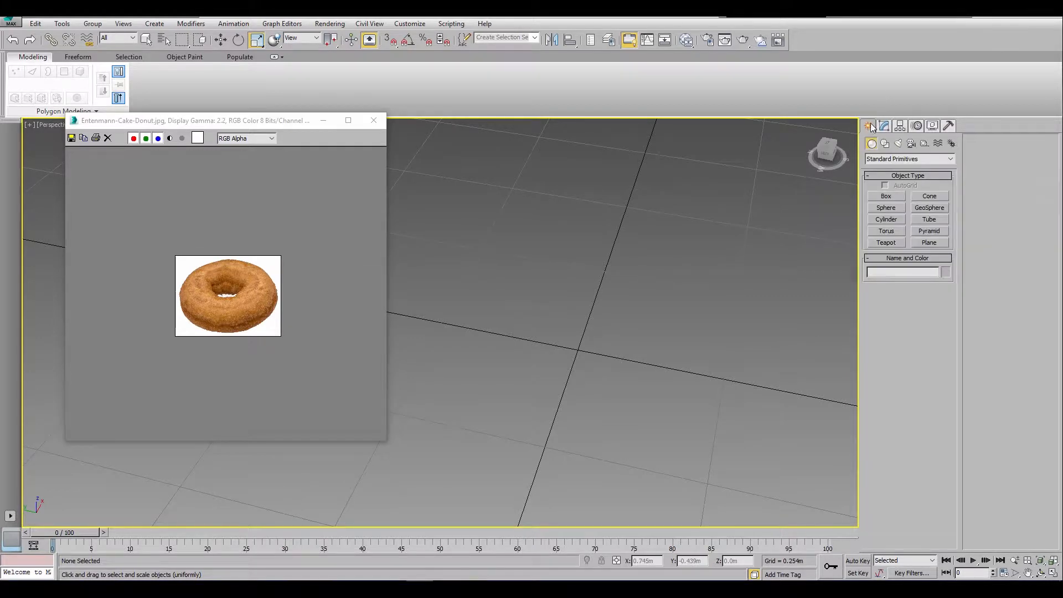
click(887, 232)
middle_drag(612, 361, 781, 264)
scroll(681, 284, down, 4)
middle_drag(681, 285, 585, 369)
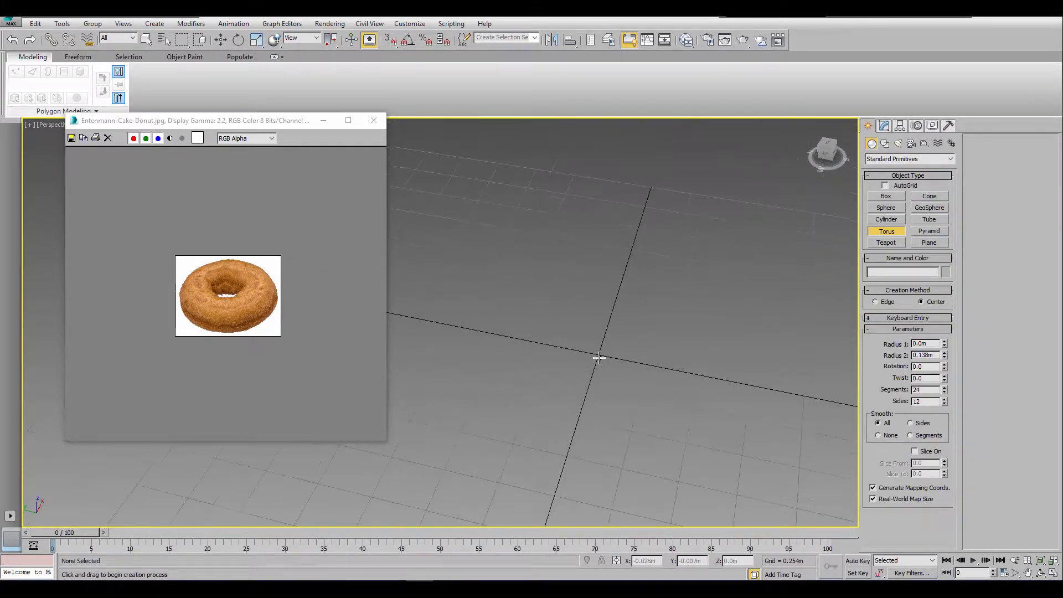
drag(600, 354, 610, 305)
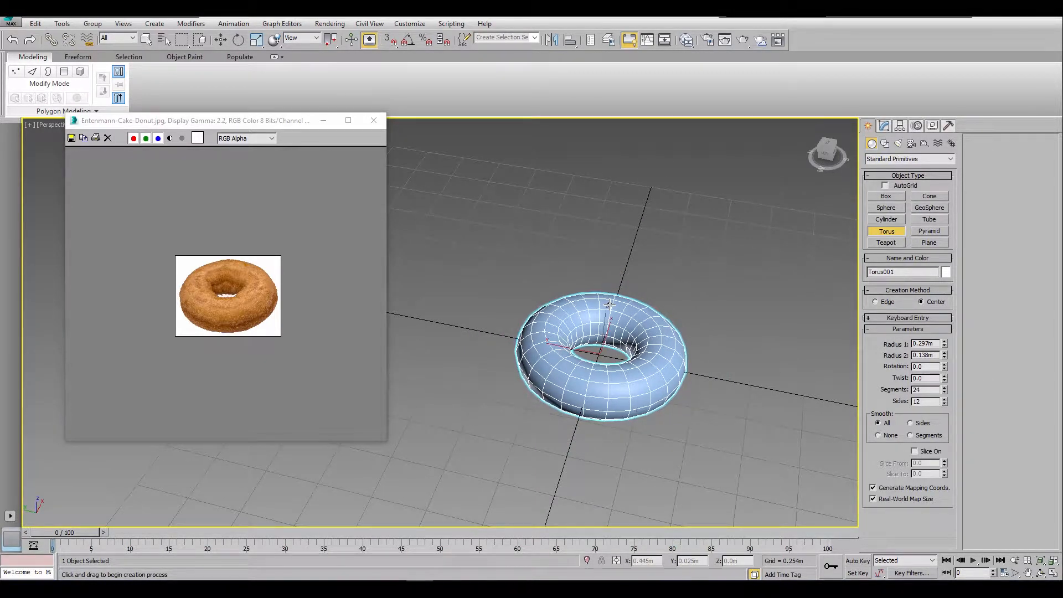
scroll(613, 307, up, 2)
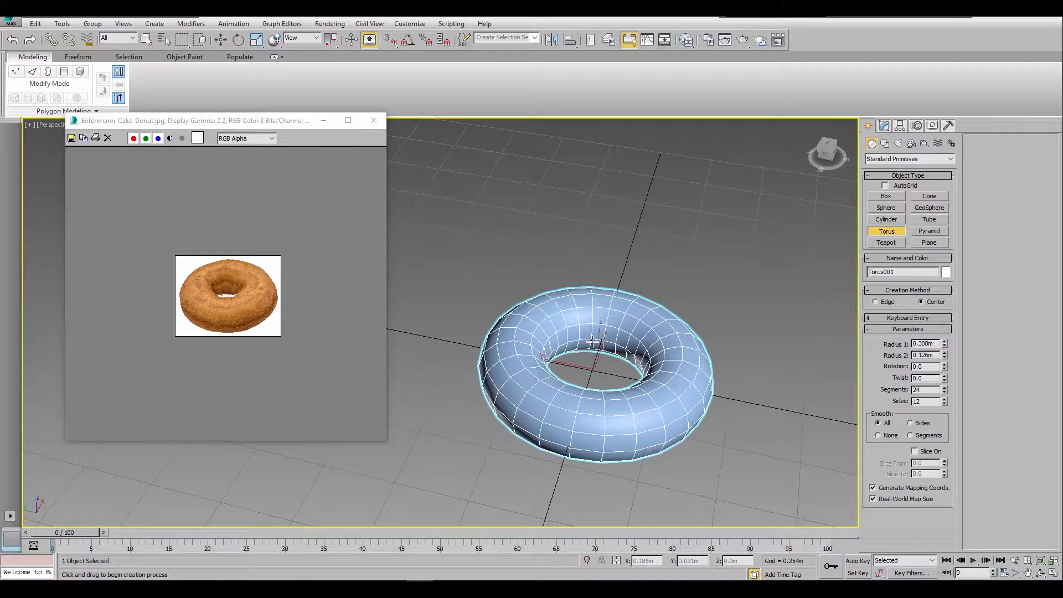
click(592, 345)
alt+middle_drag(592, 345, 594, 330)
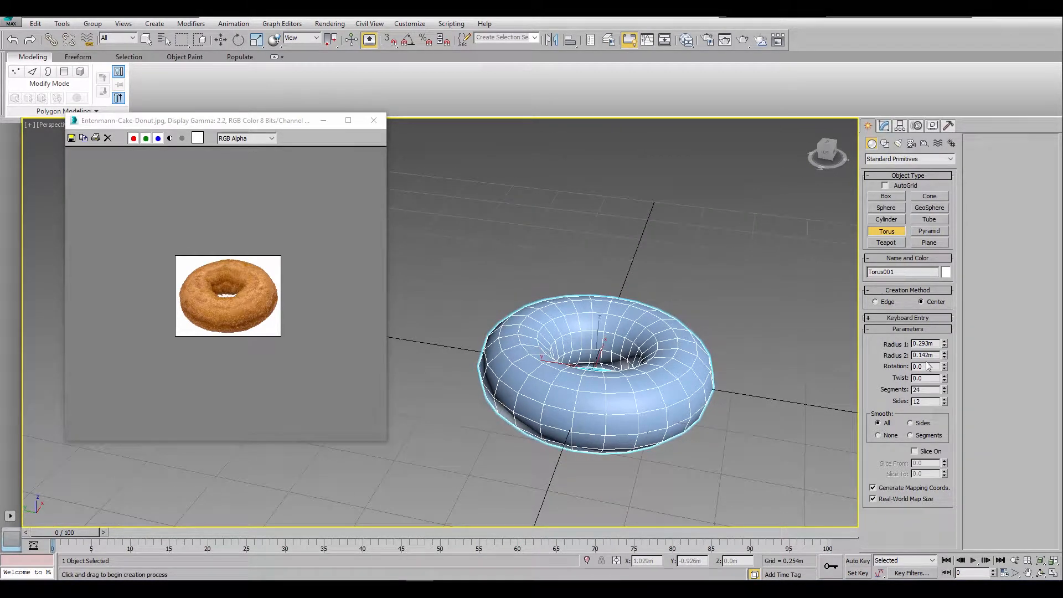
- Set the torus to 15 segments and 11 sides
mouse_move(944, 404)
mouse_down()
mouse_move(944, 421)
mouse_move(948, 399)
mouse_up()
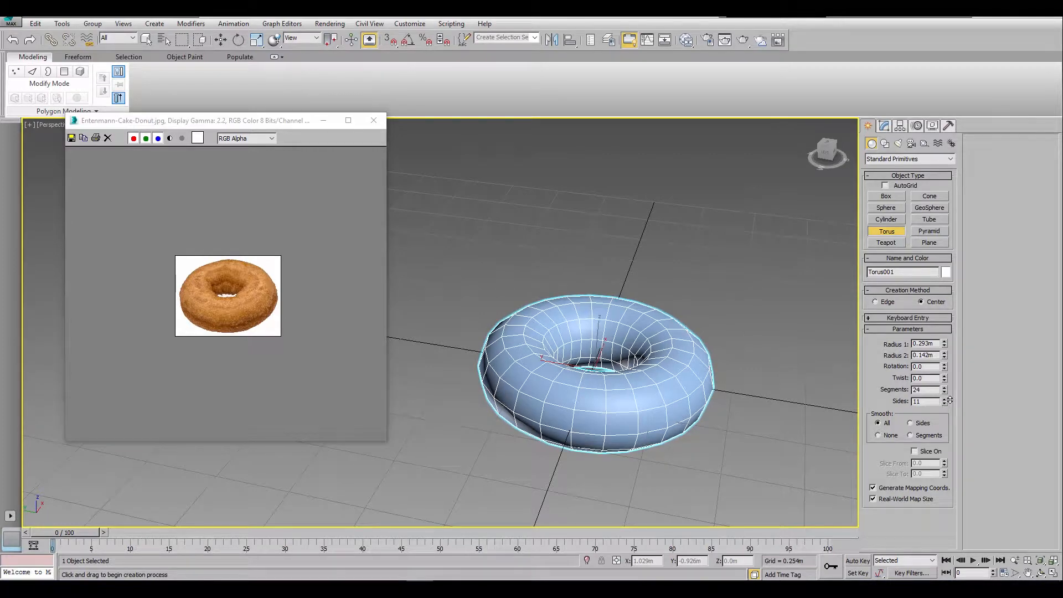
alt+middle_drag(600, 422, 588, 379)
scroll(588, 378, up, 2)
drag(946, 388, 950, 400)
alt+middle_drag(671, 422, 649, 388)
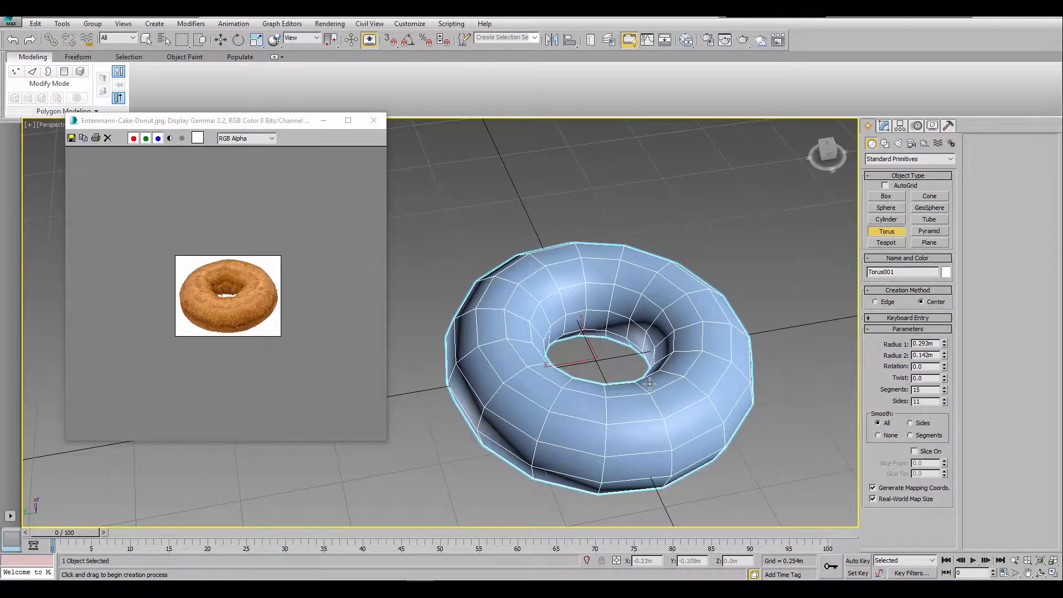
- Convert the torus to an Editable Poly
key(r)
right_click(650, 396)
mouse_move(697, 507)
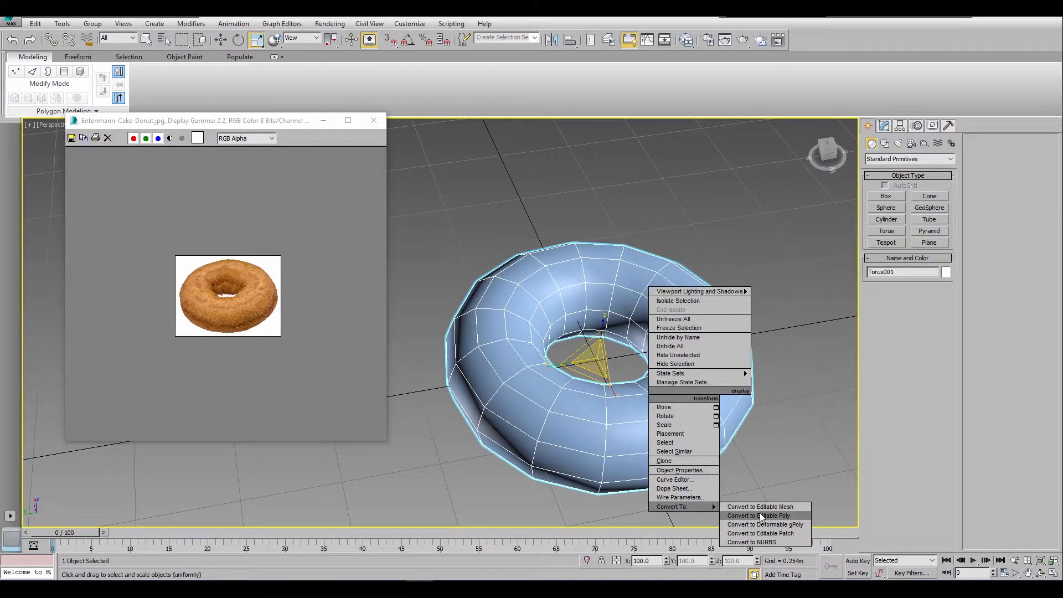
click(762, 516)
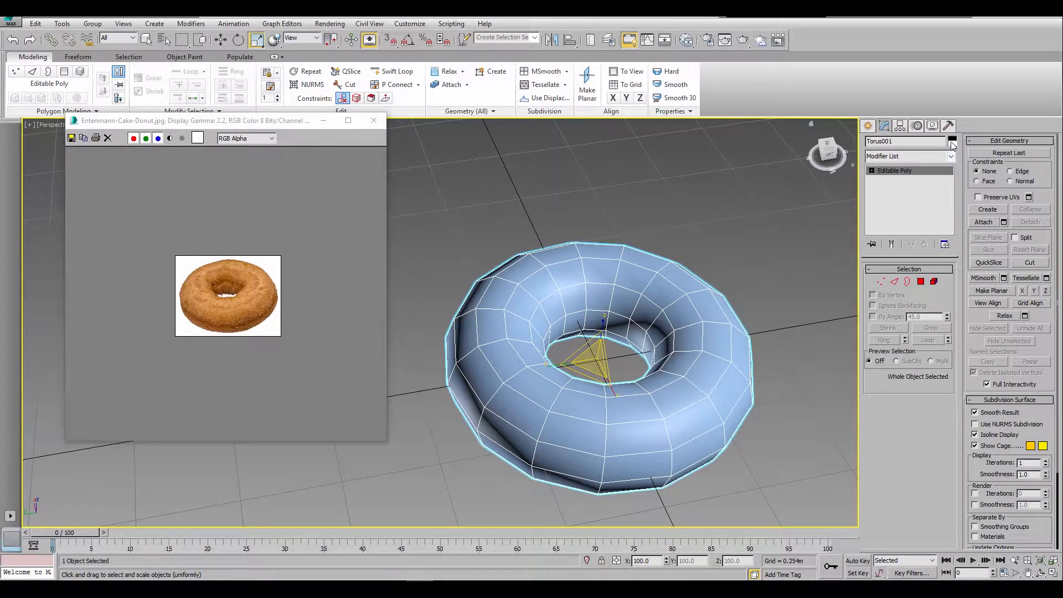
- Change the torus's object color from the basic palette to grey
click(952, 142)
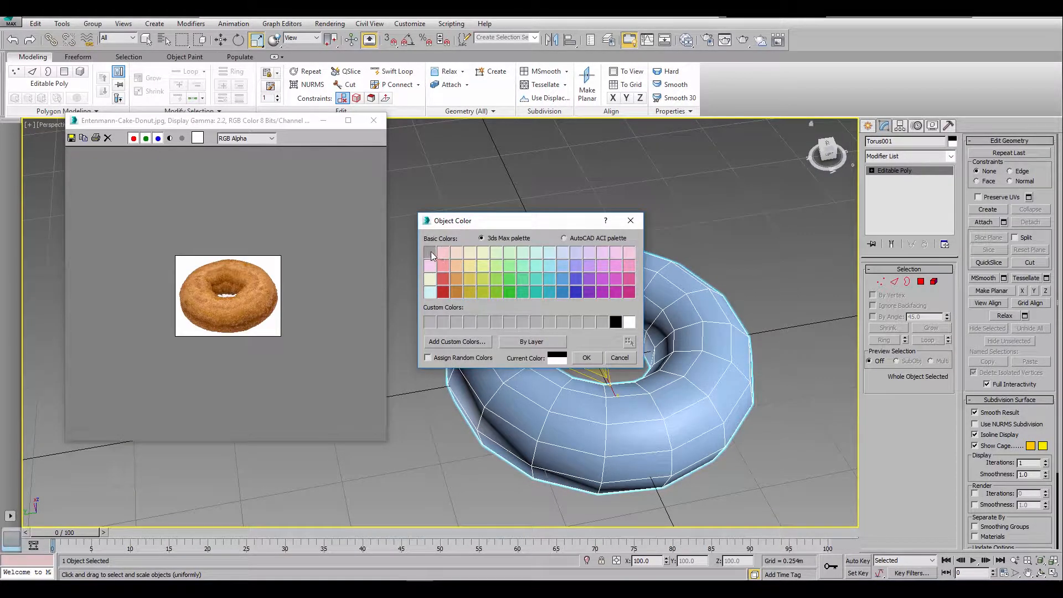
click(591, 359)
alt+middle_drag(598, 355, 482, 372)
click(659, 272)
scroll(659, 272, down, 3)
click(619, 350)
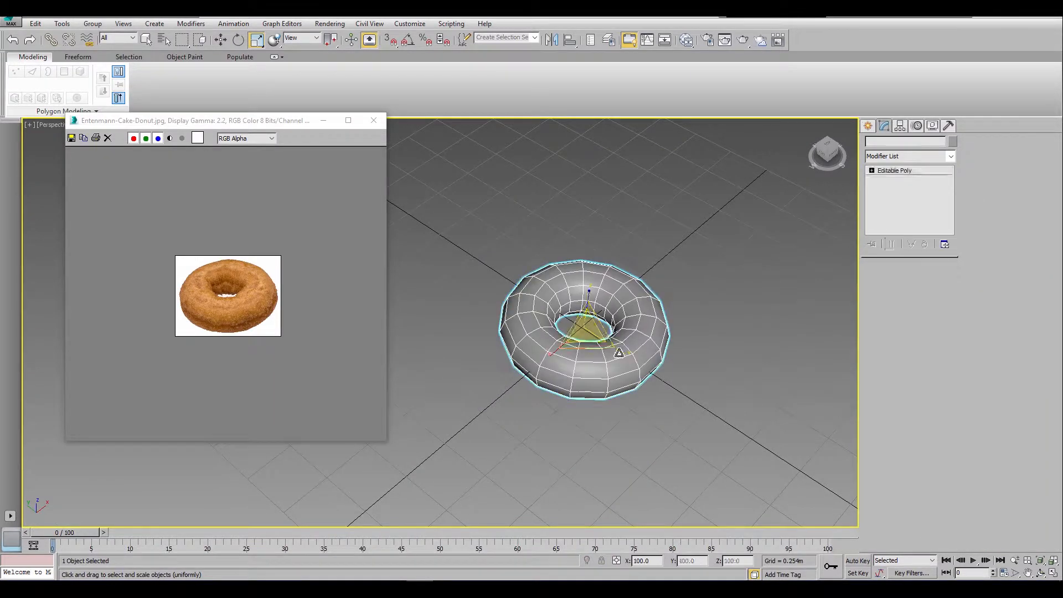
- Enlarge the donut reference photo and compare the torus with it from several angles
scroll(261, 306, up, 1)
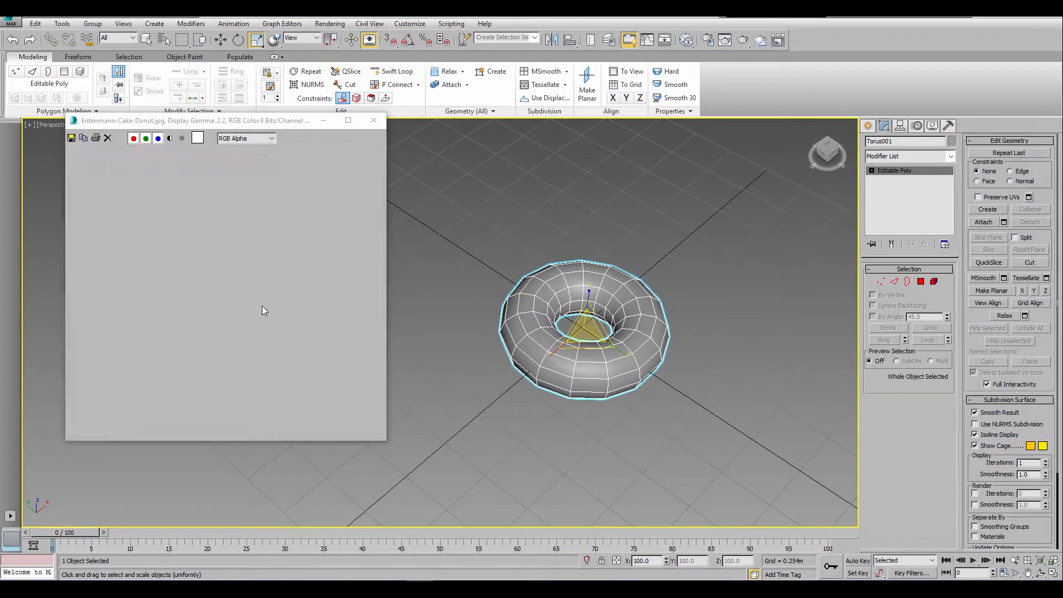
alt+middle_drag(642, 355, 592, 379)
alt+middle_drag(664, 336, 711, 358)
alt+middle_drag(563, 414, 619, 366)
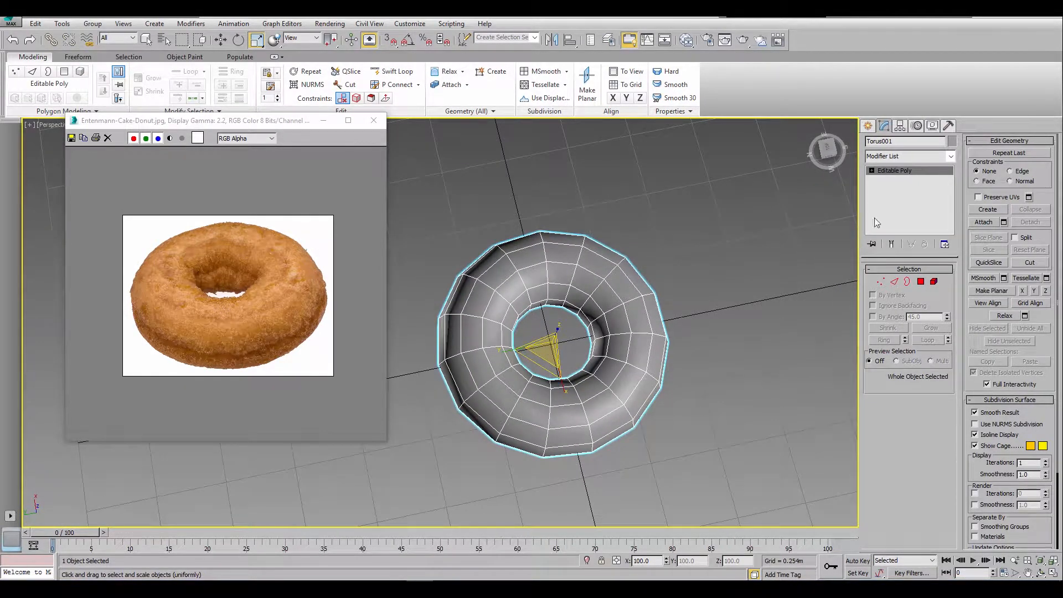
- Select a polygon on the torus's outer side and enable soft selection with a falloff of about 15.4
click(920, 282)
alt+middle_drag(521, 469, 522, 396)
click(77, 98)
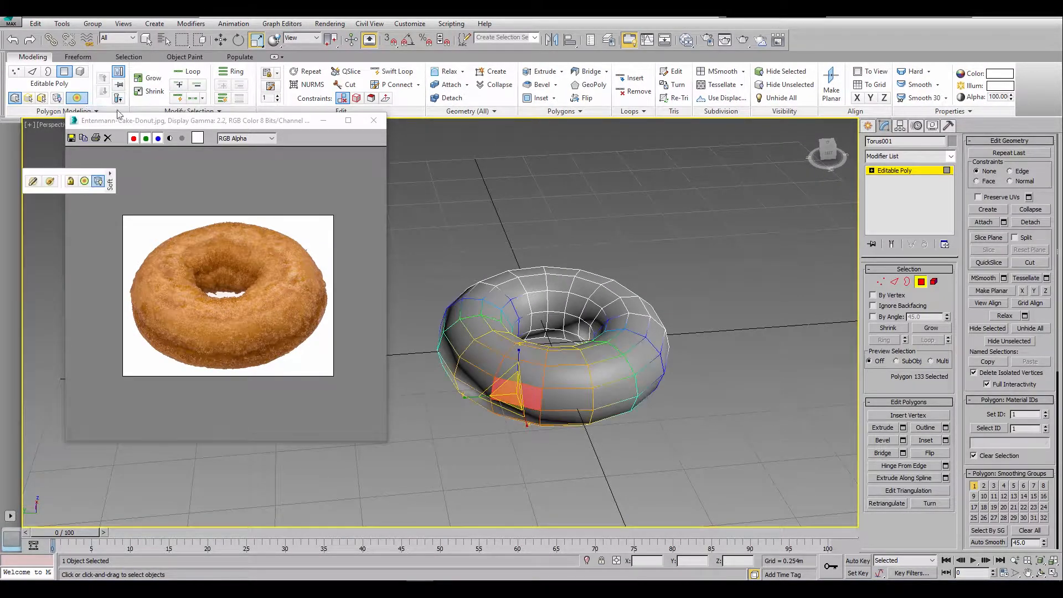
drag(69, 180, 604, 195)
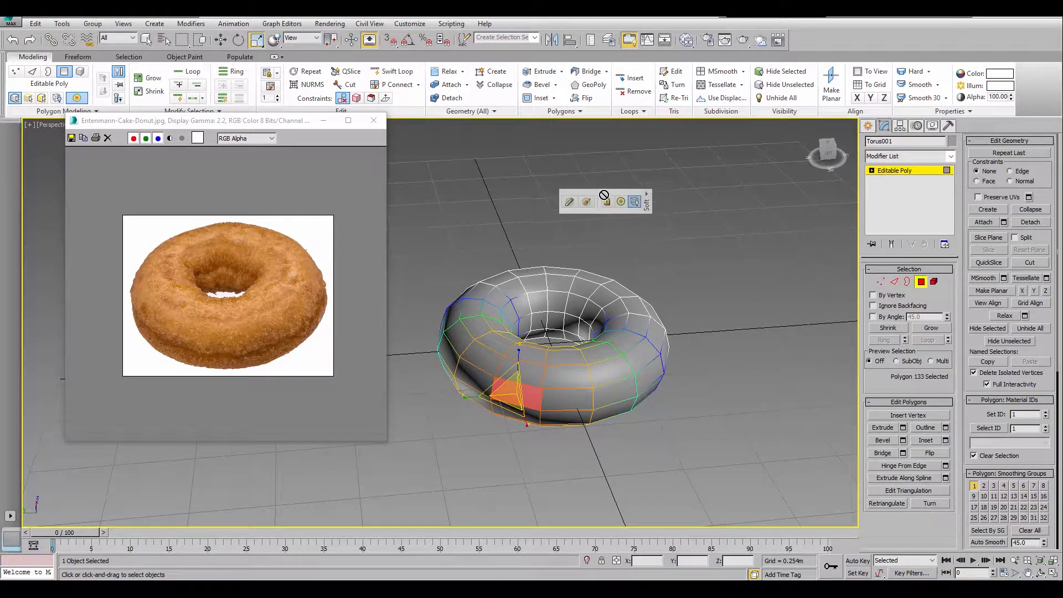
click(644, 203)
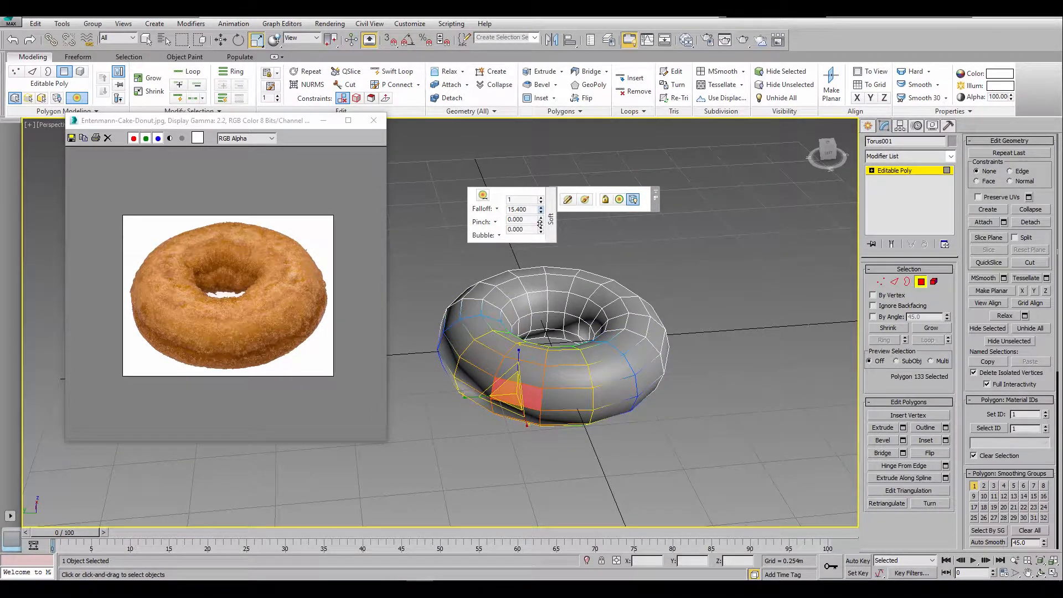
- Move the soft-selected outer polygon slightly outward to bulge the front of the torus
alt+middle_drag(456, 500, 455, 500)
key(w)
alt+middle_drag(524, 386, 513, 394)
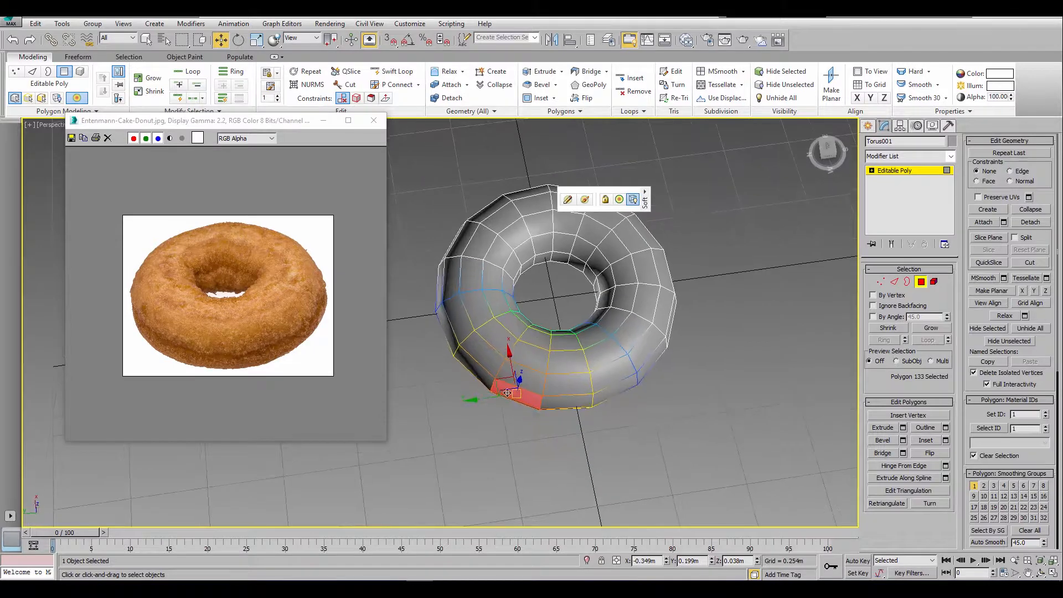
drag(499, 384, 490, 392)
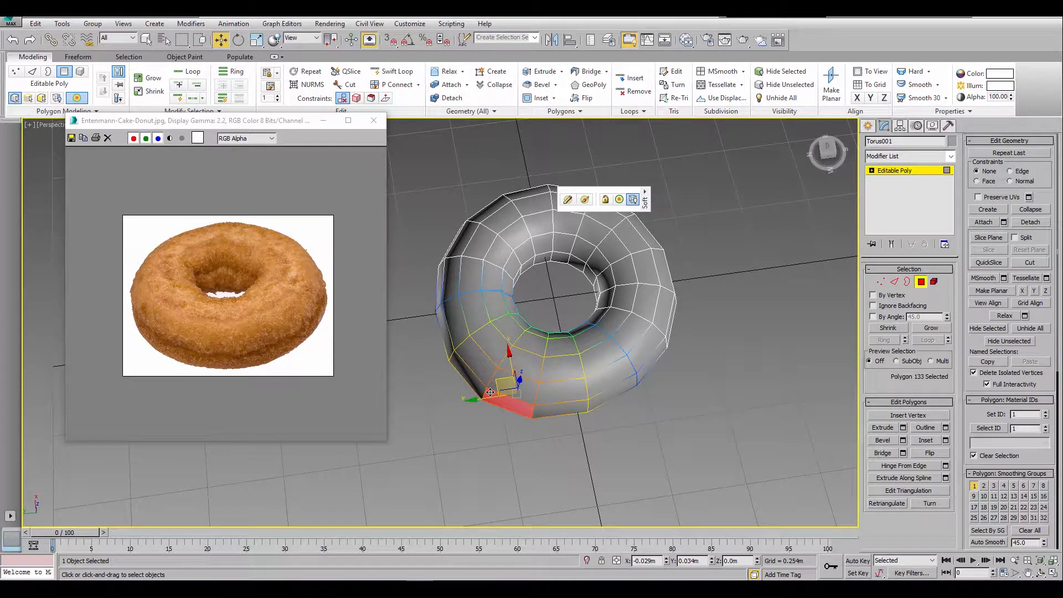
- Shift two polygons around the torus's hole slightly with soft selection to make the inner rim uneven
alt+middle_drag(563, 342, 496, 342)
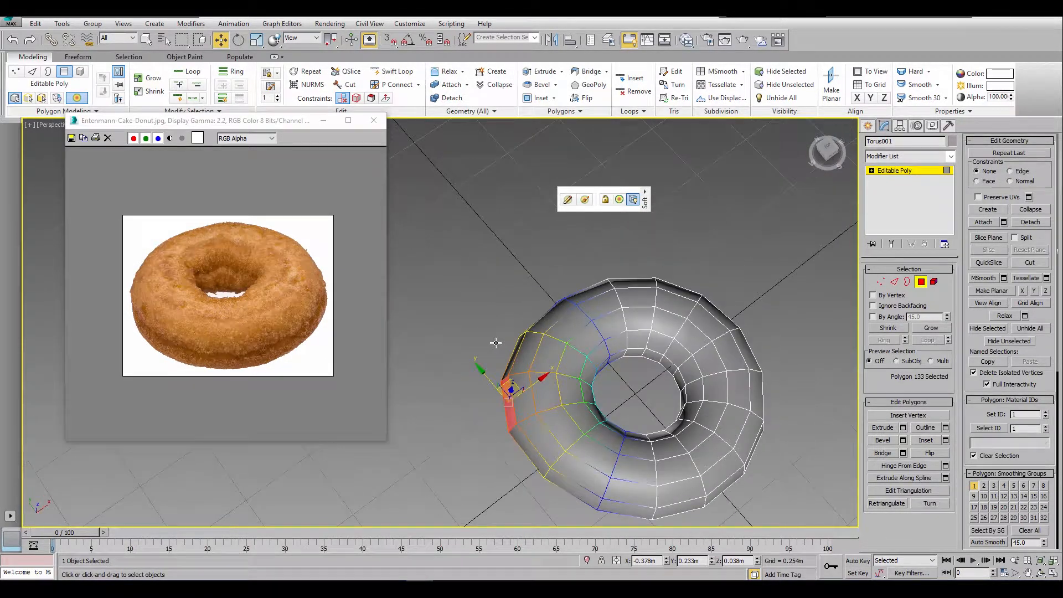
click(593, 390)
drag(587, 393, 572, 392)
alt+middle_drag(631, 400, 698, 353)
click(635, 349)
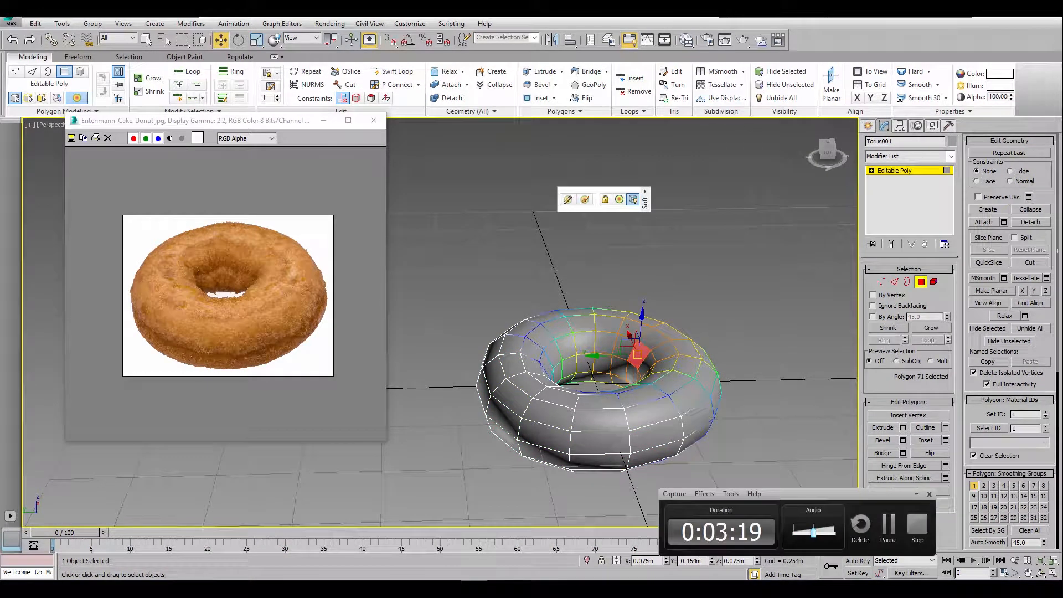
alt+middle_drag(613, 365, 643, 339)
drag(642, 329, 640, 325)
- Readjust the bulged outer polygon and pull another polygon on the outer side slightly outward
alt+middle_drag(736, 331, 534, 508)
click(546, 479)
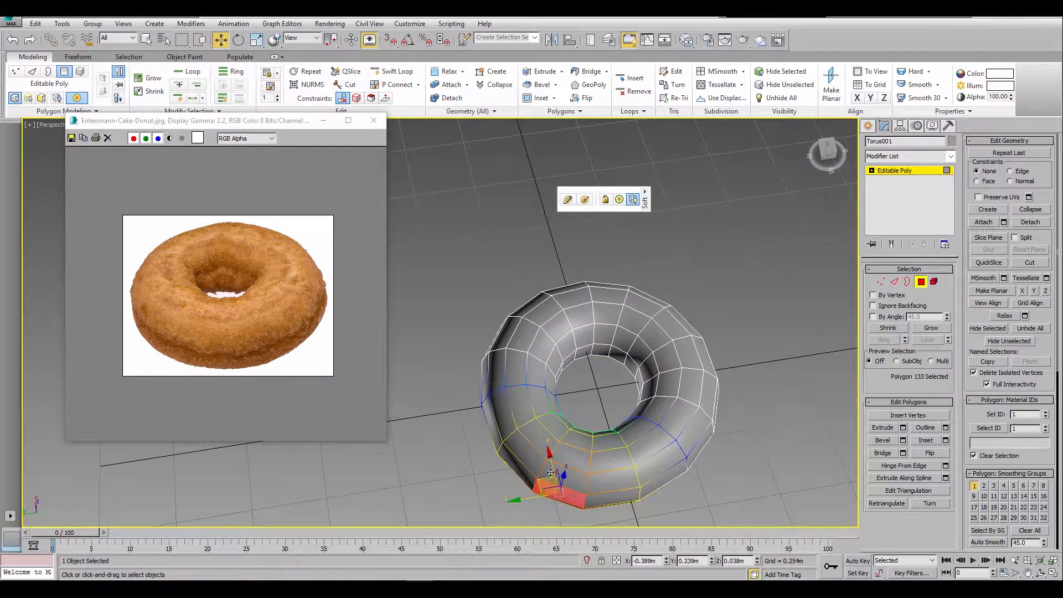
drag(553, 468, 545, 481)
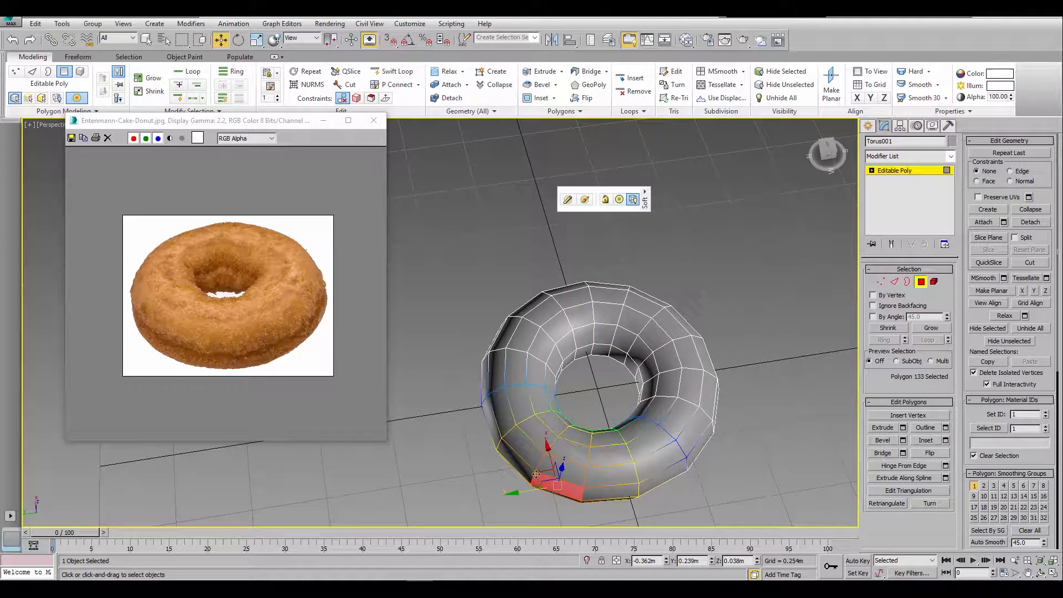
click(512, 360)
drag(498, 357, 495, 351)
- Move two lower polygons on the torus's outer front slightly outward with soft selection
click(679, 398)
alt+middle_drag(679, 397, 679, 359)
click(644, 496)
click(797, 447)
alt+middle_drag(724, 458, 706, 476)
click(627, 519)
alt+middle_drag(626, 519, 647, 522)
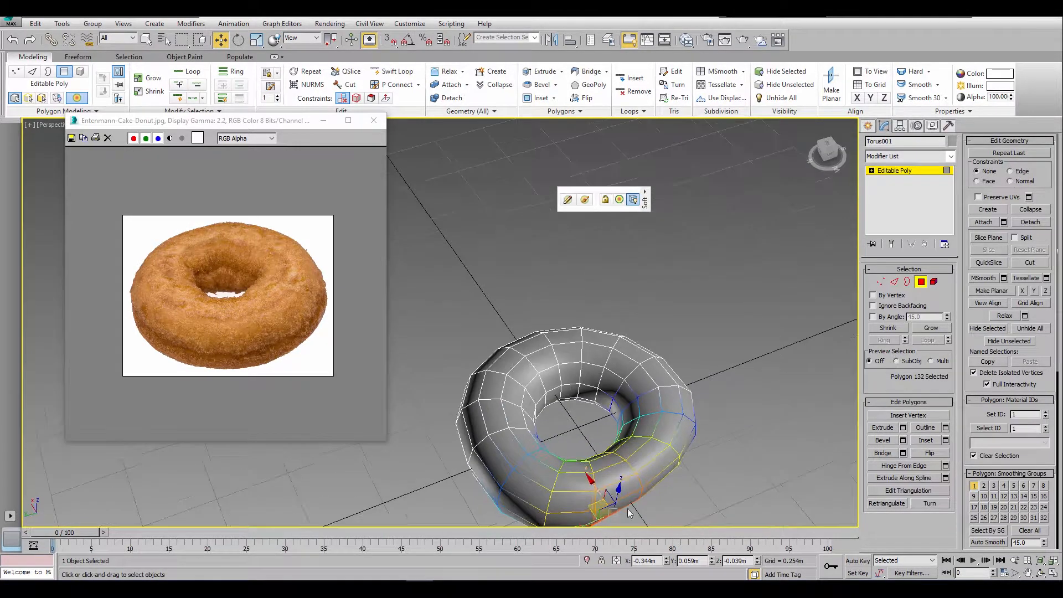
drag(602, 494, 609, 501)
alt+middle_drag(619, 512, 632, 458)
click(629, 476)
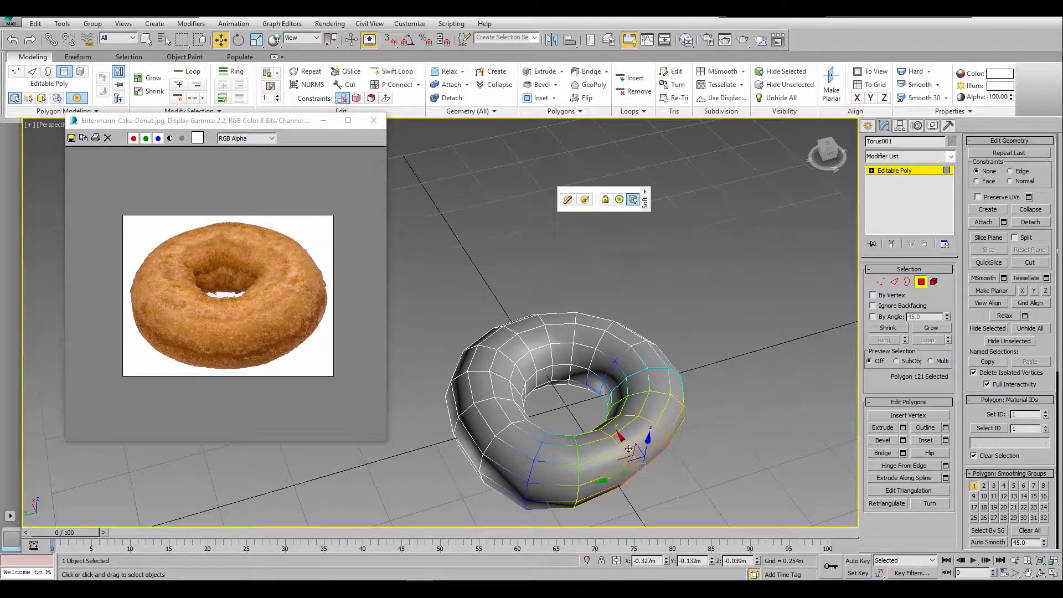
drag(629, 449, 633, 455)
- Clear the polygon selection and rename the torus as Donut
click(786, 410)
alt+middle_drag(786, 410, 513, 376)
key(F4)
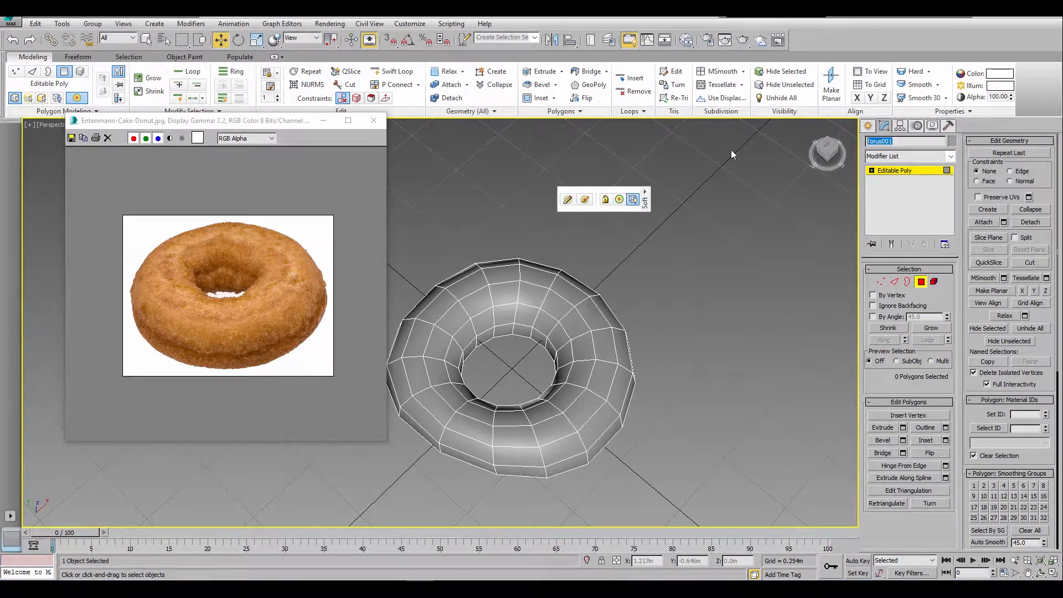
text(Donut)
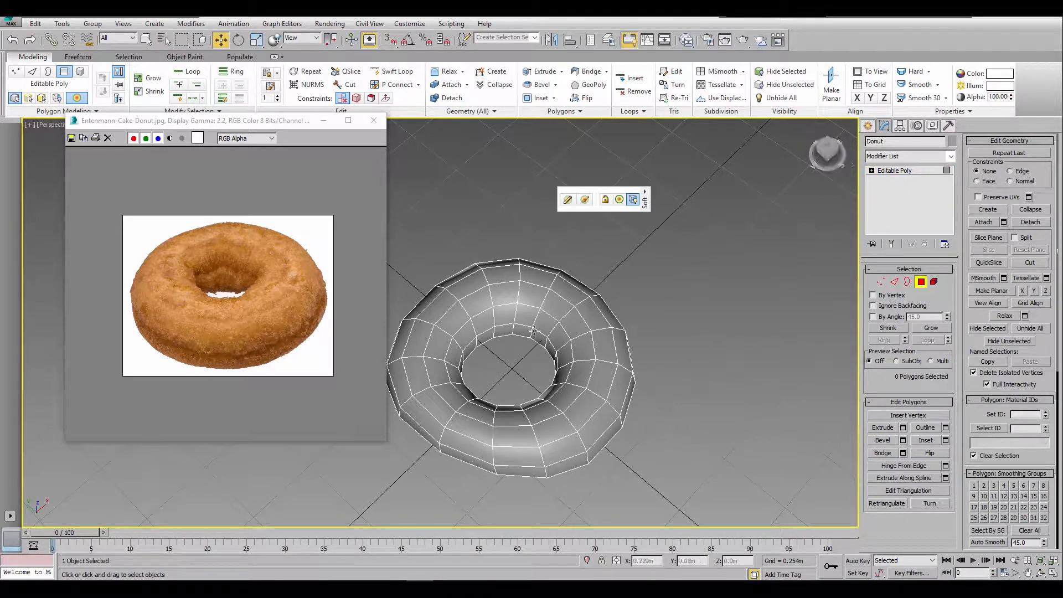
alt+middle_drag(669, 310, 806, 183)
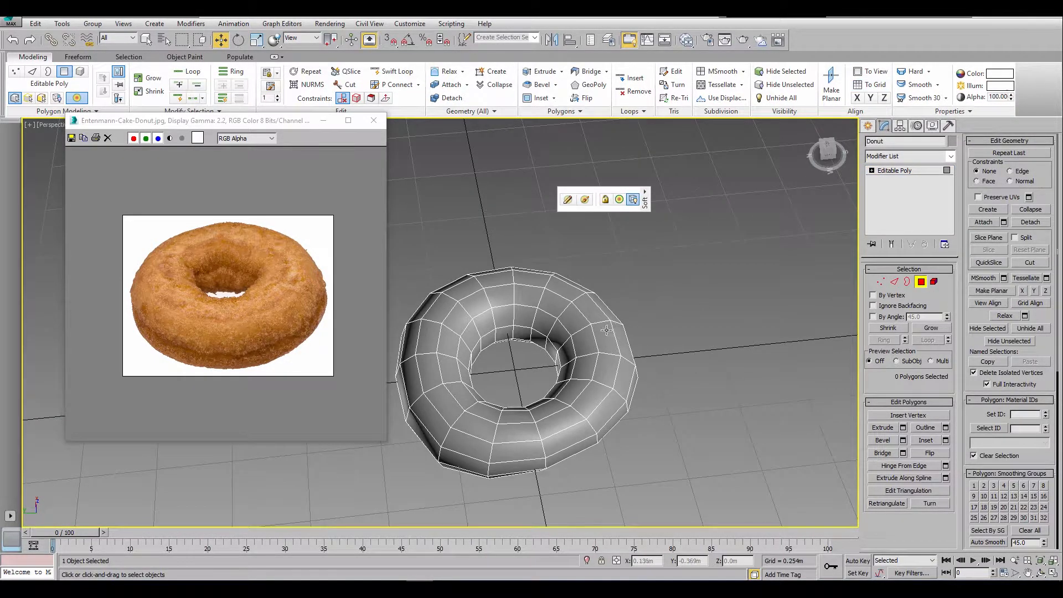
alt+middle_drag(554, 366, 634, 326)
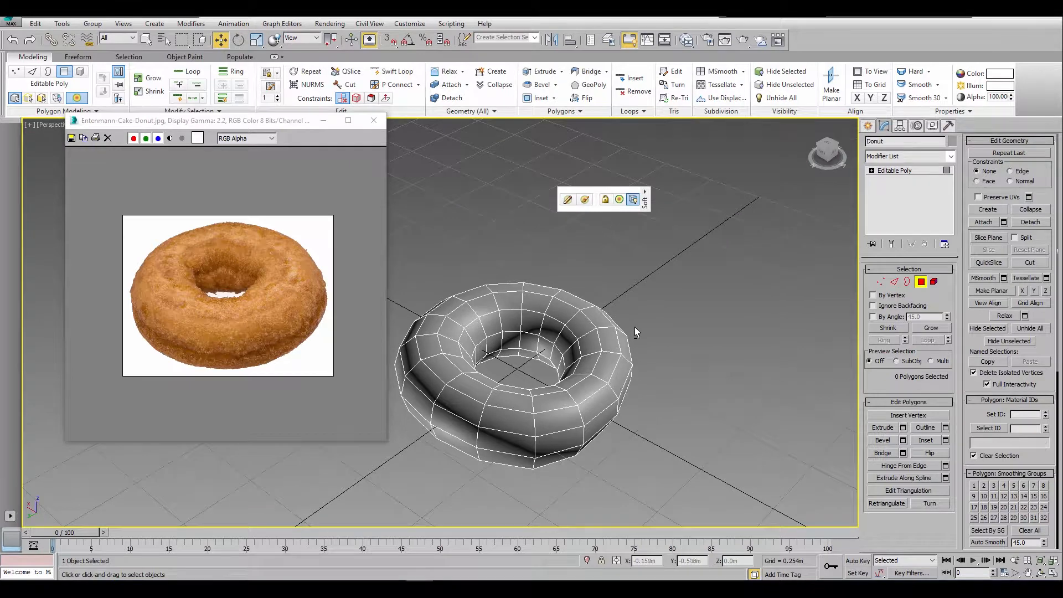
- Apply an Unwrap UVW modifier to the donut and open its UV editor
click(950, 159)
key(u)
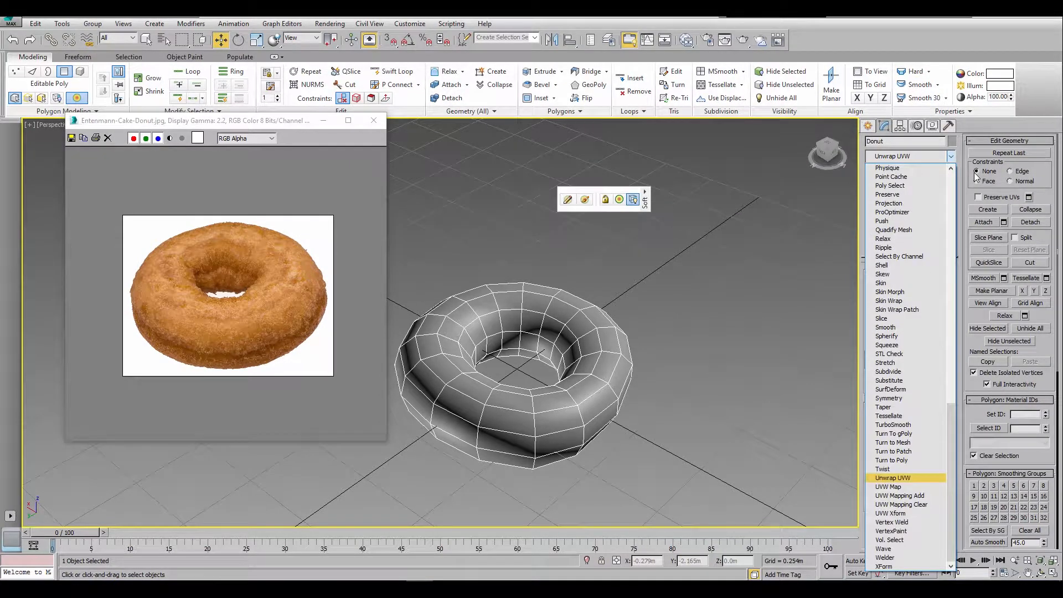
key(Return)
alt+middle_drag(698, 313, 582, 354)
click(909, 397)
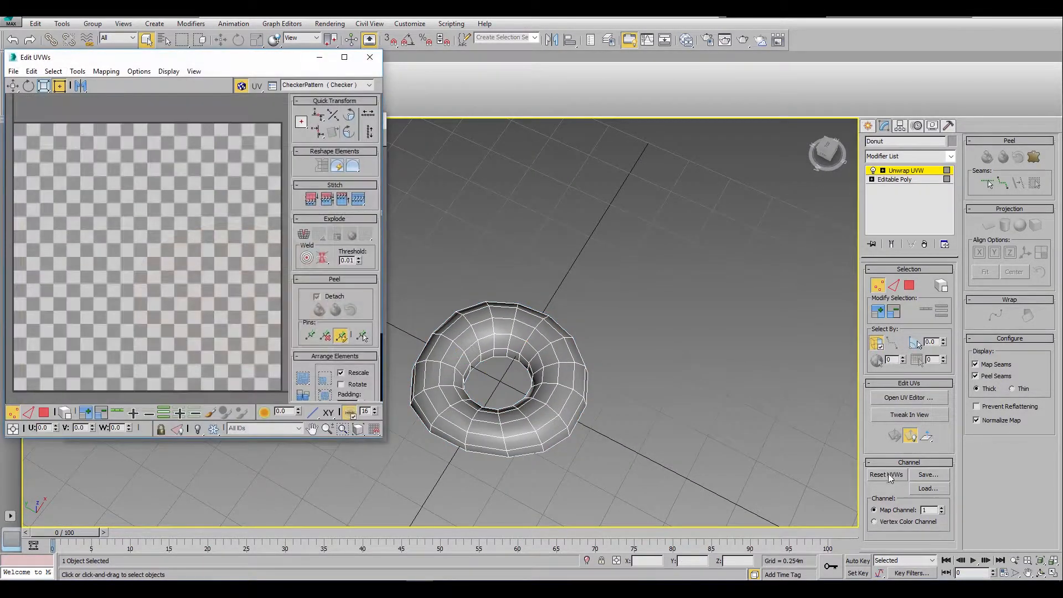
scroll(124, 336, down, 5)
alt+middle_drag(576, 382, 547, 375)
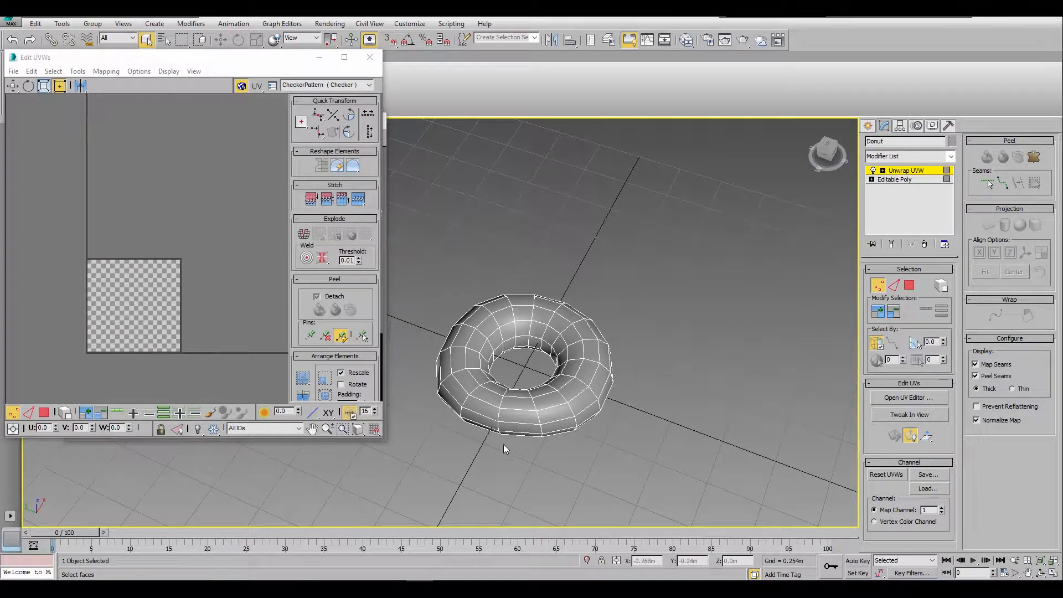
alt+middle_drag(552, 392, 544, 415)
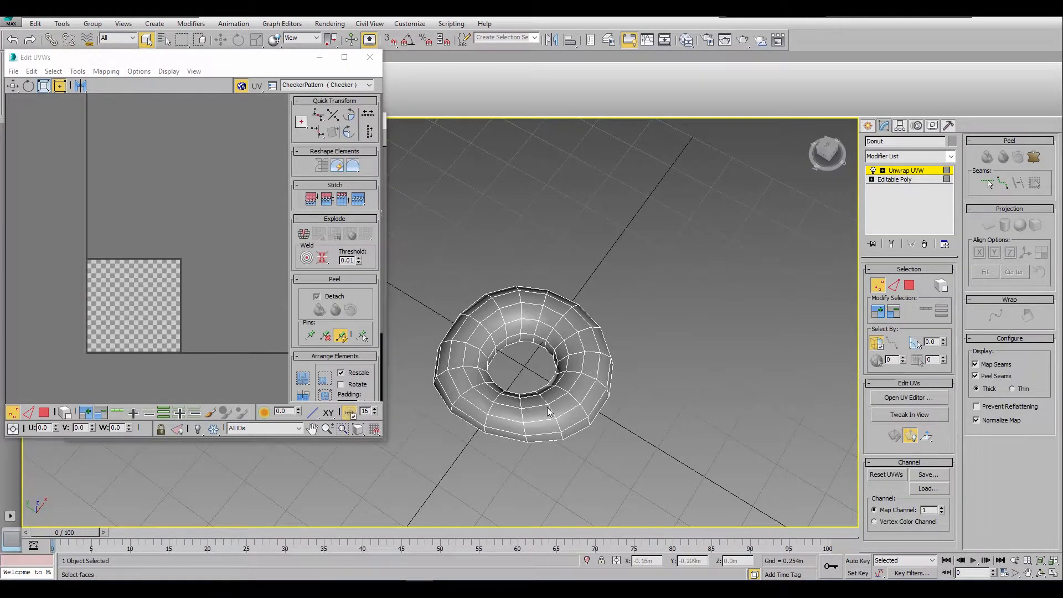
- Try the point-to-point seam tool on the donut and delete the Unwrap UVW modifier
scroll(541, 383, up, 4)
alt+middle_drag(539, 378, 529, 371)
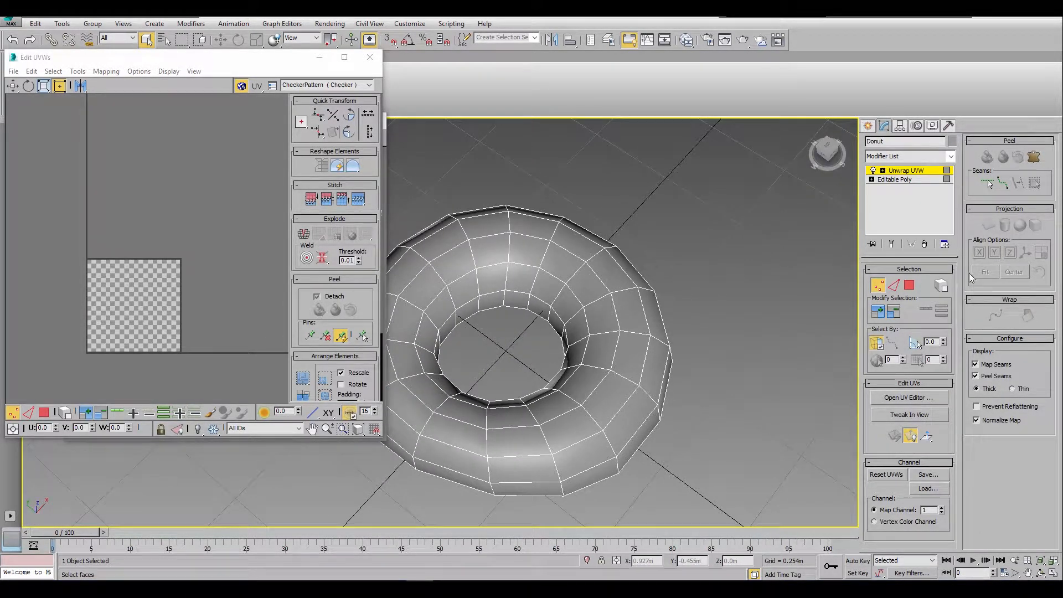
click(1005, 186)
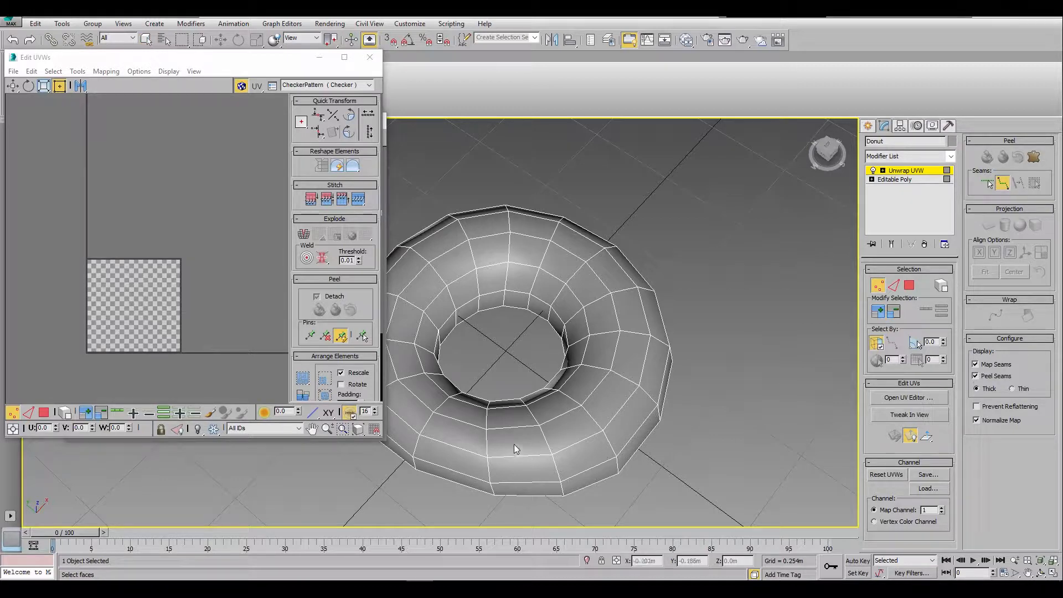
alt+middle_drag(514, 448, 573, 399)
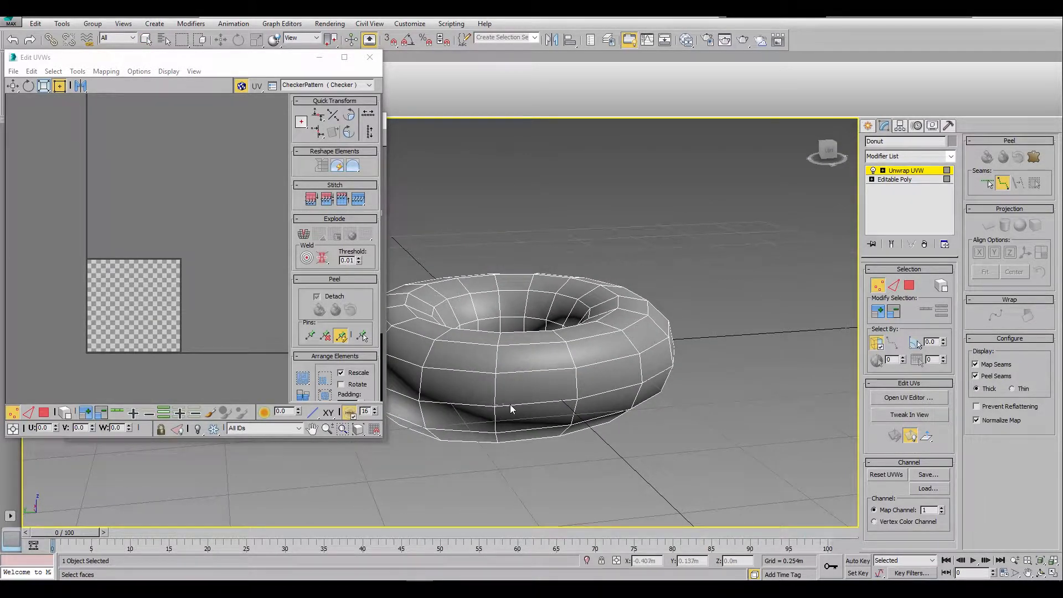
alt+middle_drag(692, 373, 746, 376)
alt+middle_drag(699, 343, 722, 409)
right_click(906, 172)
click(908, 188)
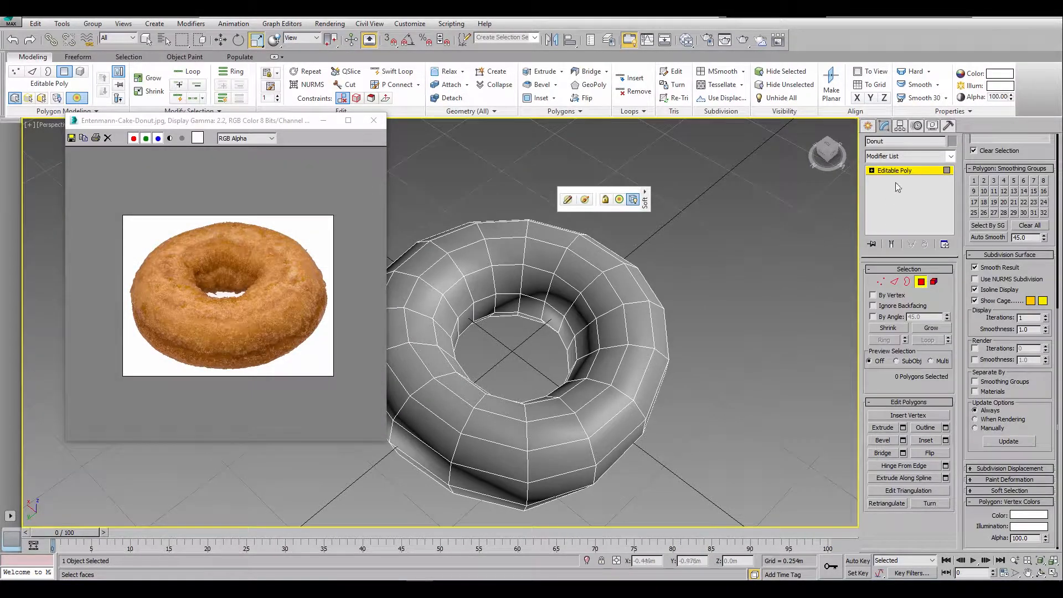
- Leave polygon editing, apply an Unwrap UVW modifier to the whole donut and open its UV editor
click(616, 435)
click(922, 281)
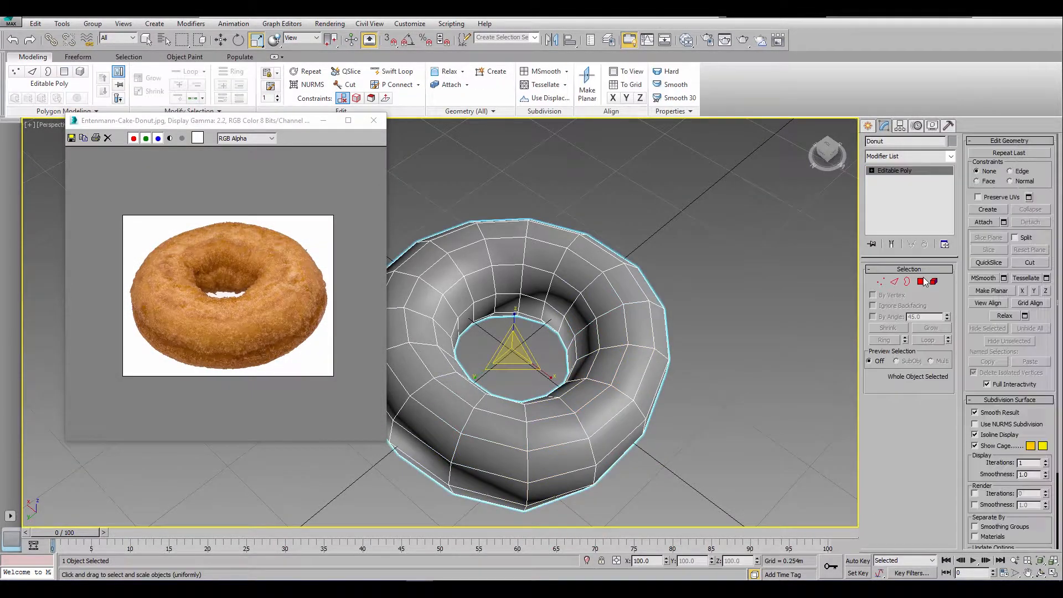
click(951, 157)
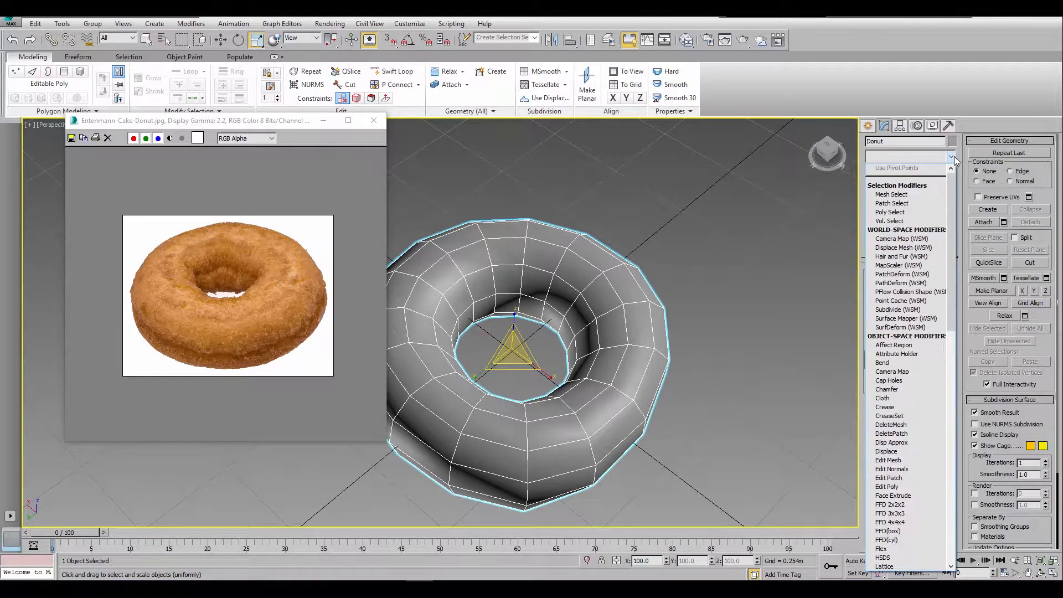
key(u)
key(Return)
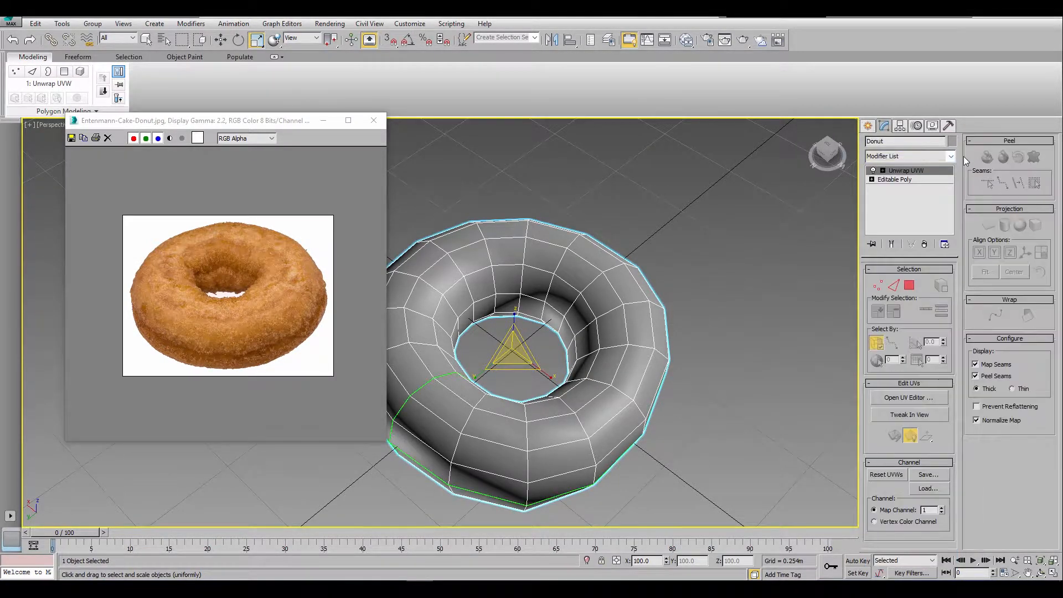
alt+middle_drag(555, 323, 939, 359)
click(910, 400)
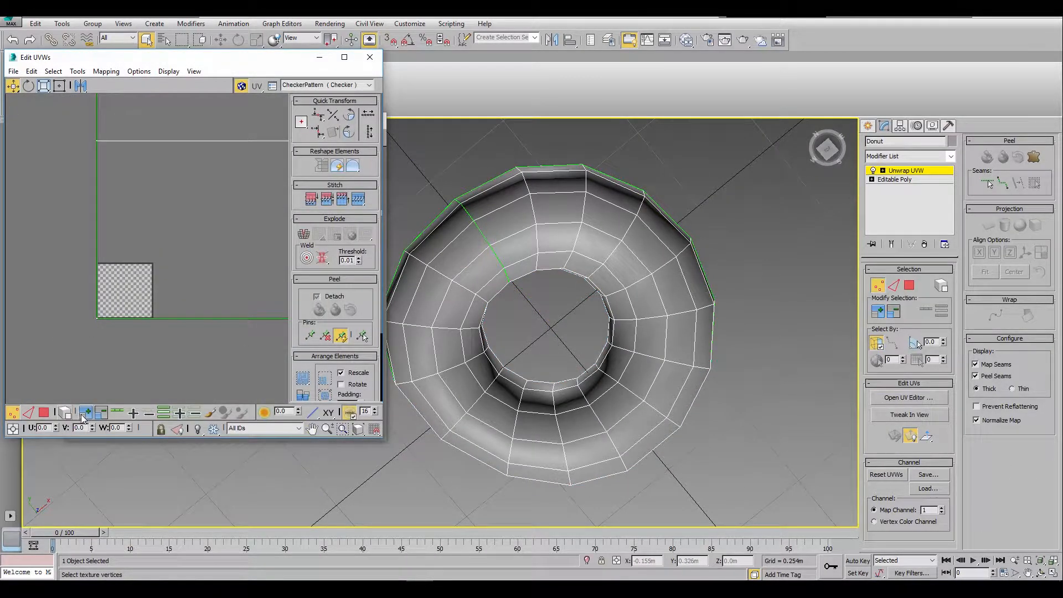
- Select all UV polygons to examine the donut's layout, clear the selection and inspect the seams on the model
click(44, 412)
scroll(188, 239, down, 5)
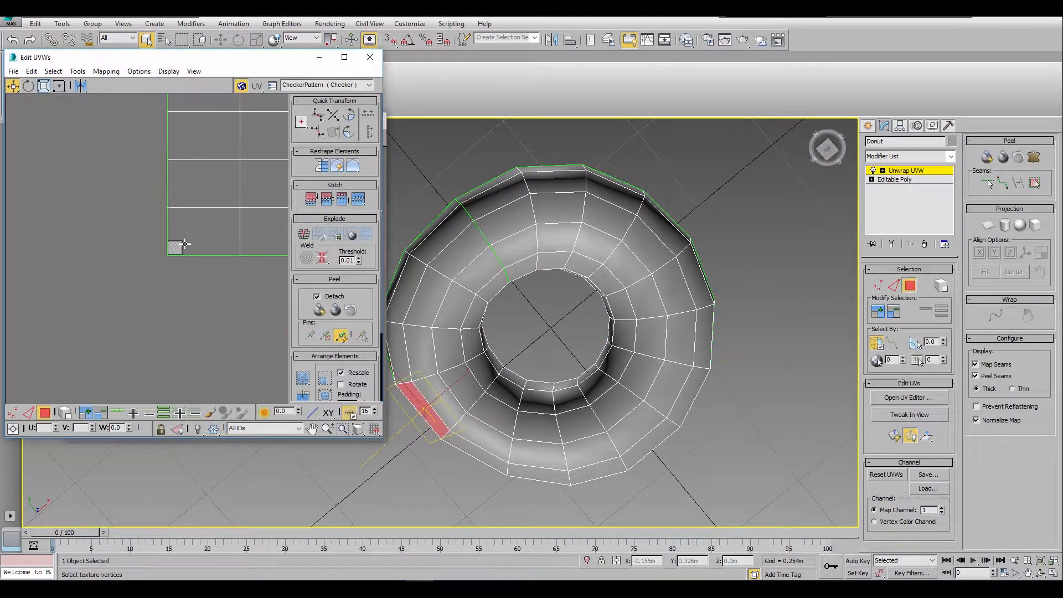
key(ctrl+a)
scroll(188, 299, down, 5)
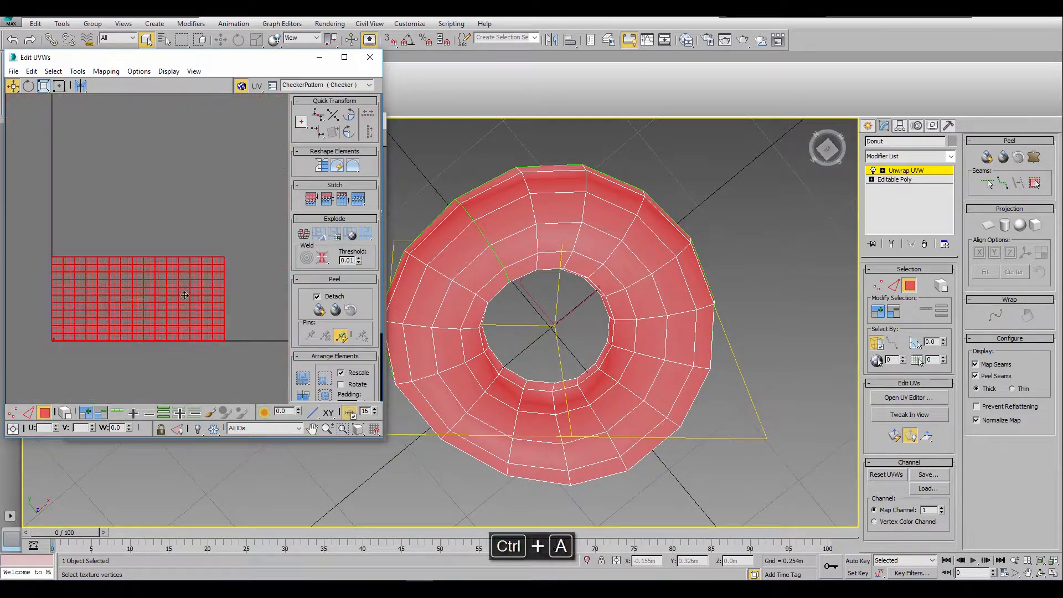
scroll(160, 265, up, 5)
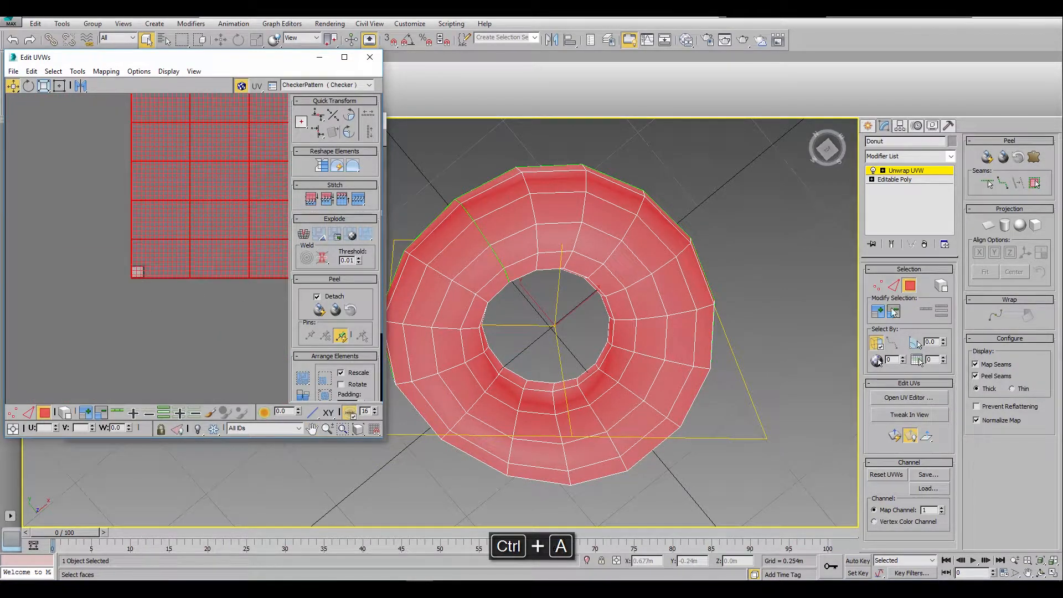
click(776, 292)
alt+middle_drag(775, 292, 681, 260)
scroll(645, 380, up, 2)
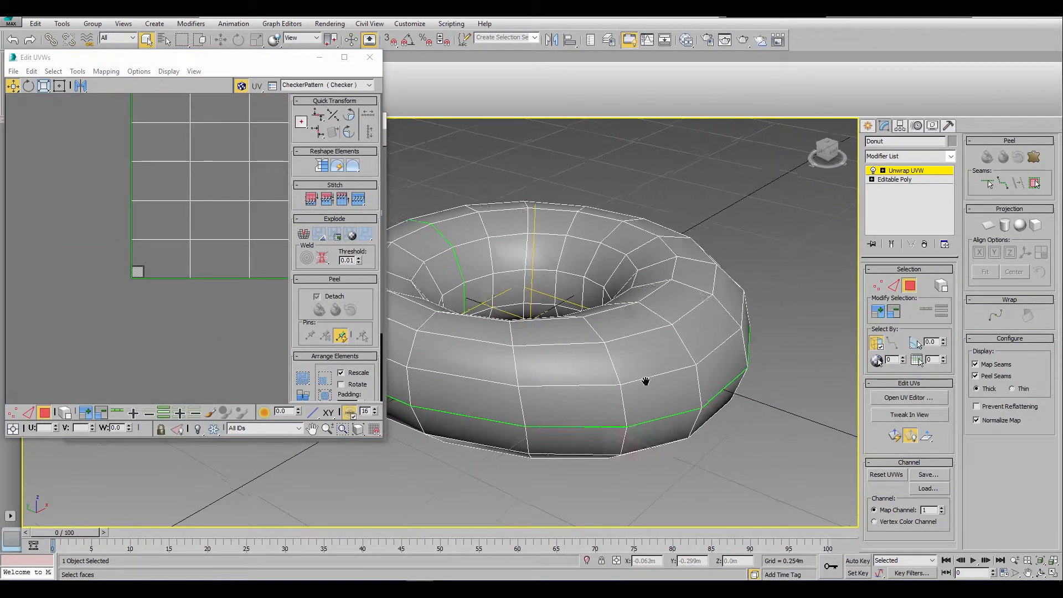
- Hide the map seams and draw a point-to-point peel seam around the lower edge loop inside the donut's hole
alt+middle_drag(645, 379, 665, 396)
click(976, 365)
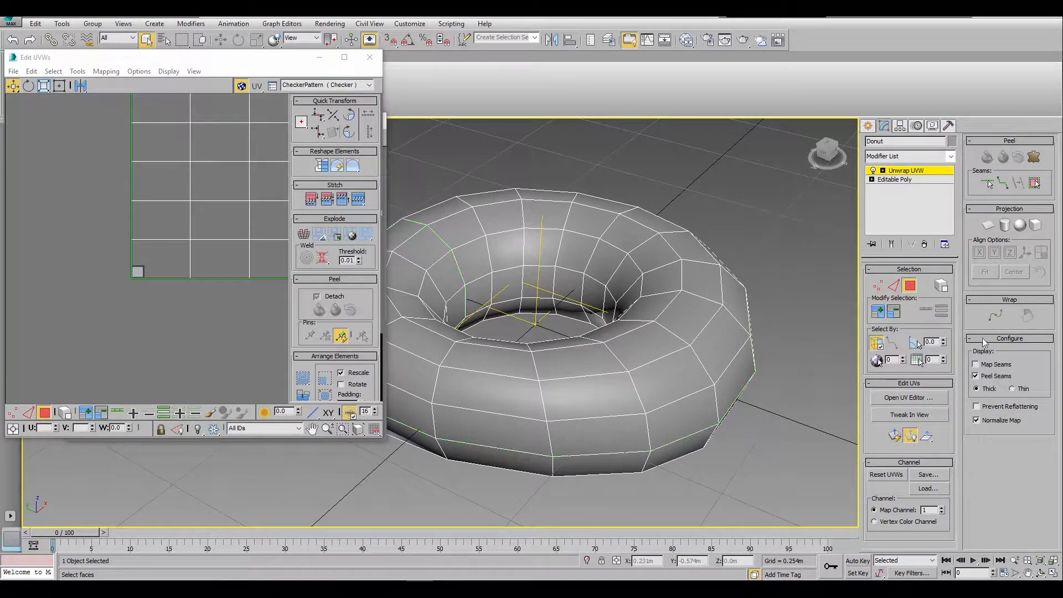
click(1003, 185)
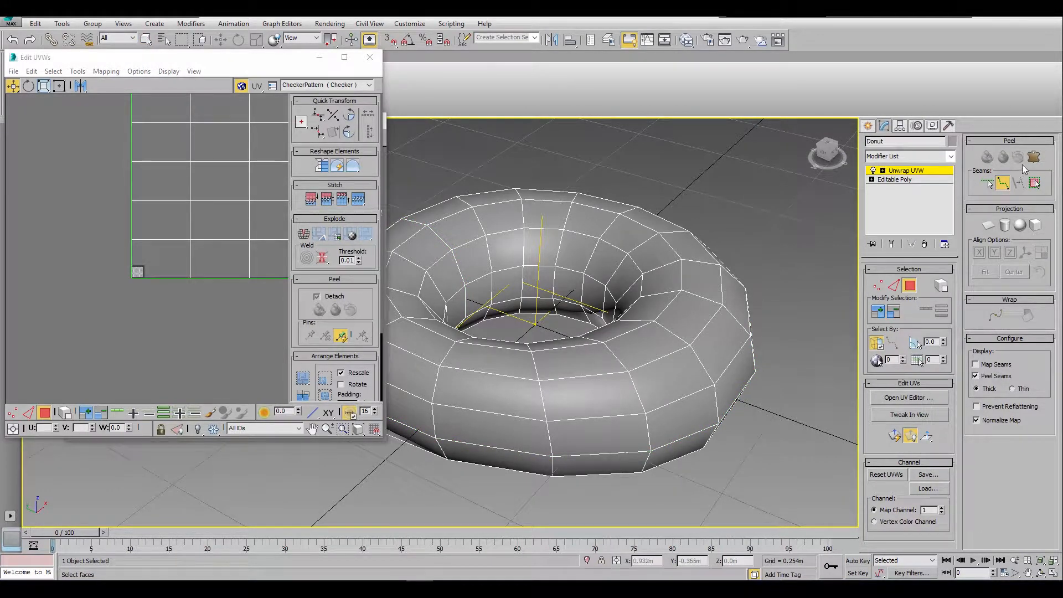
scroll(537, 399, down, 2)
scroll(536, 398, up, 1)
alt+middle_drag(536, 399, 499, 400)
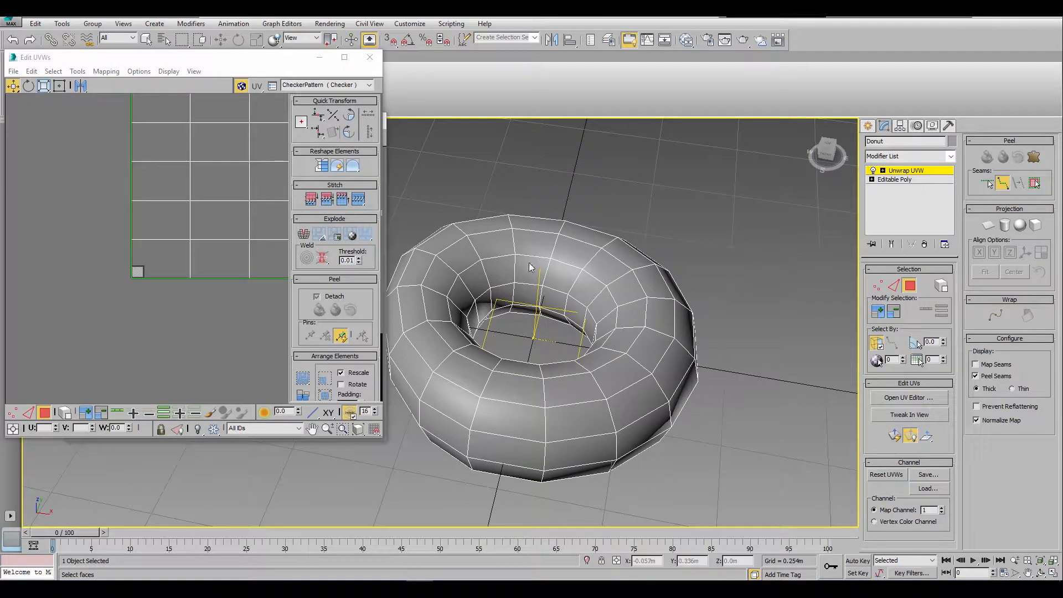
scroll(532, 266, up, 1)
alt+middle_drag(513, 330, 546, 349)
scroll(546, 348, down, 1)
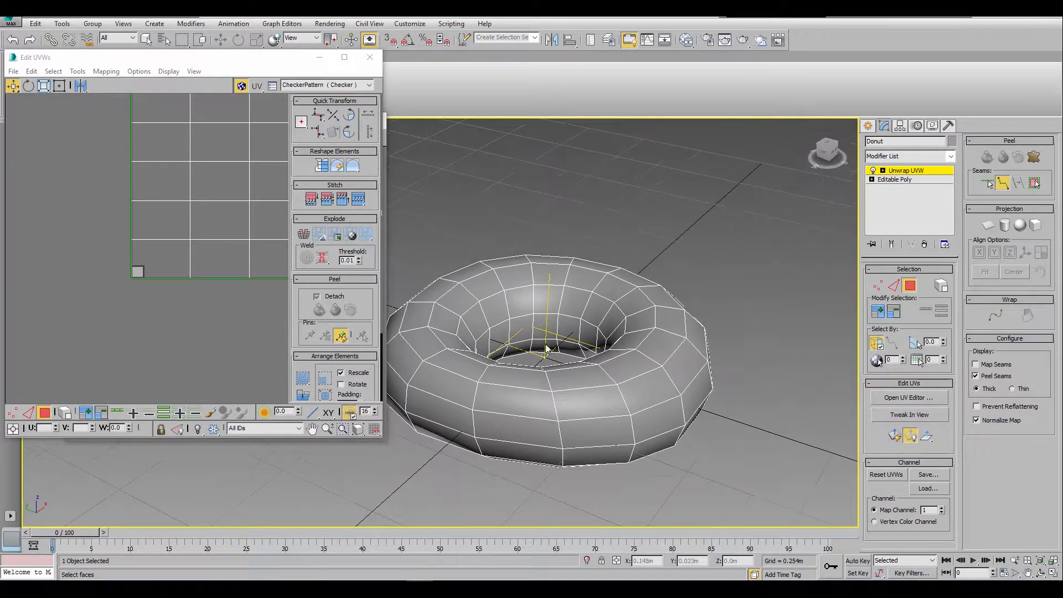
scroll(552, 348, up, 2)
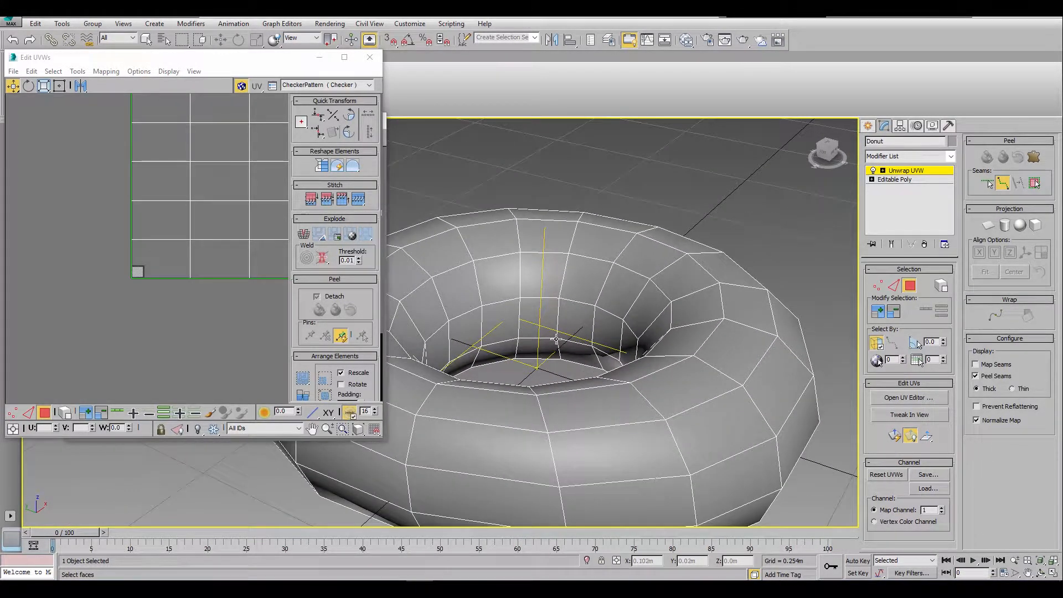
alt+middle_drag(579, 353, 770, 378)
click(584, 340)
alt+middle_drag(584, 355, 662, 360)
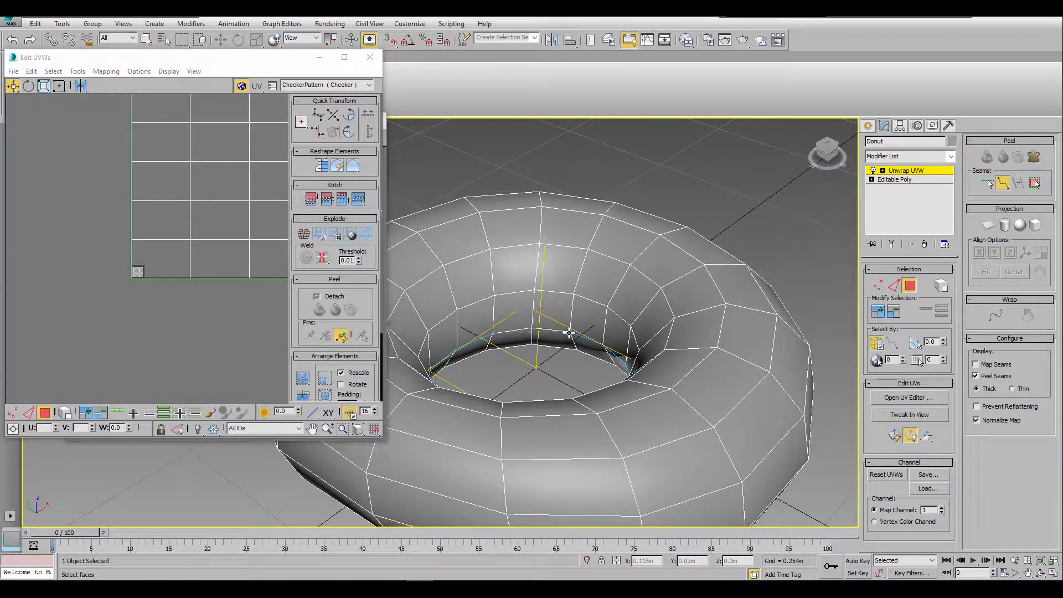
- Draw a point-to-point peel seam around the lower edge loop on the donut's outer side and leave the seam tool
alt+middle_drag(602, 332, 568, 429)
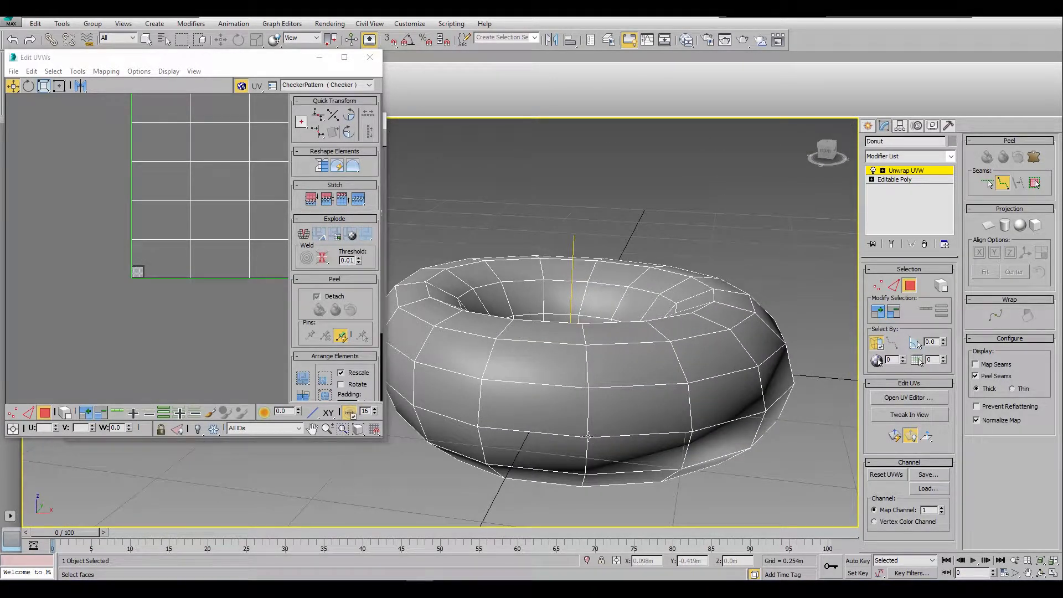
alt+middle_drag(690, 398, 586, 408)
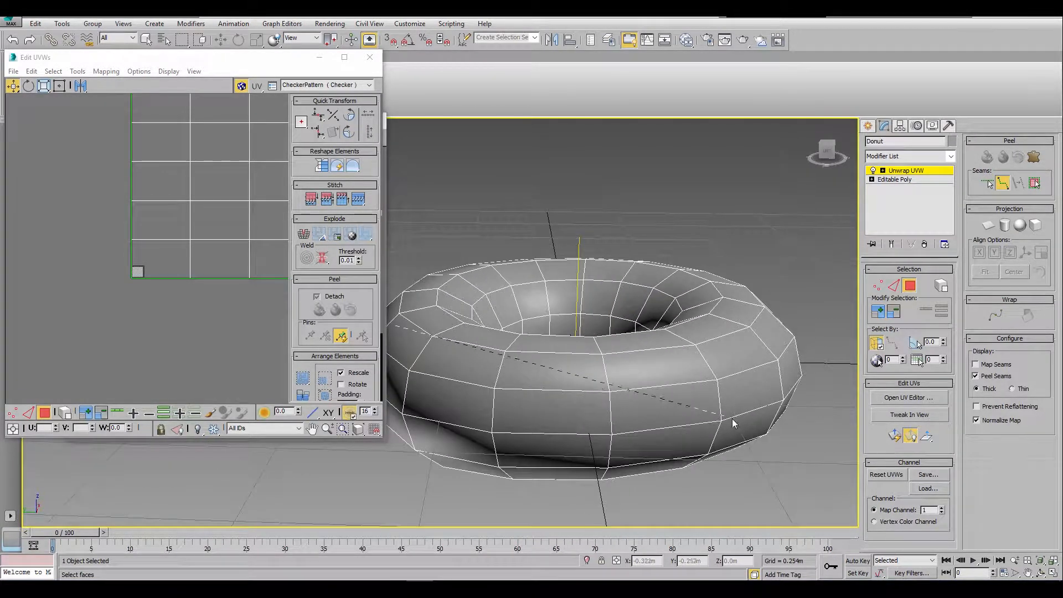
alt+middle_drag(719, 426, 651, 400)
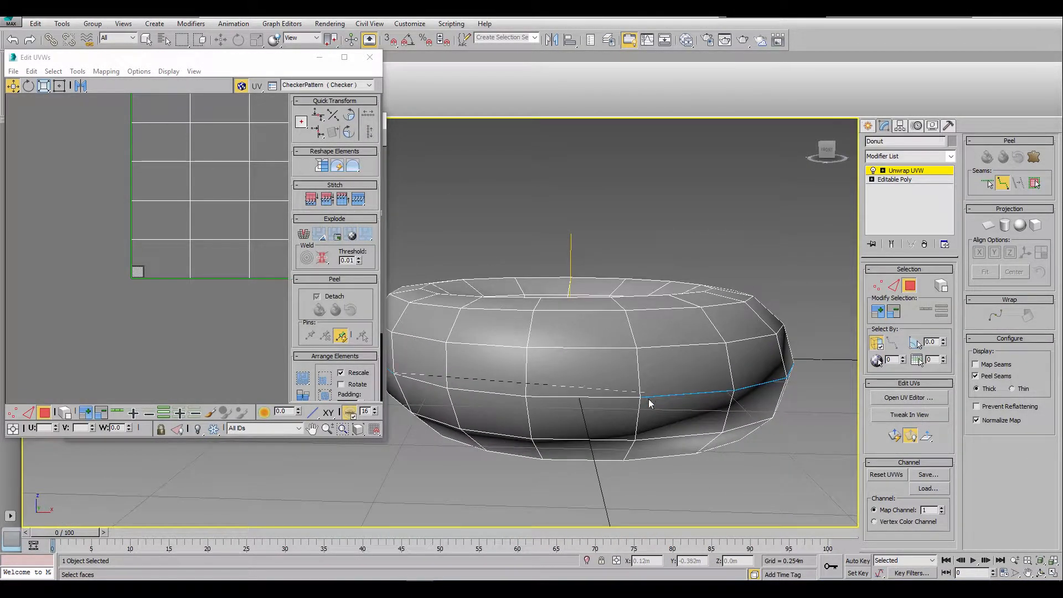
click(640, 397)
alt+middle_drag(686, 356, 646, 389)
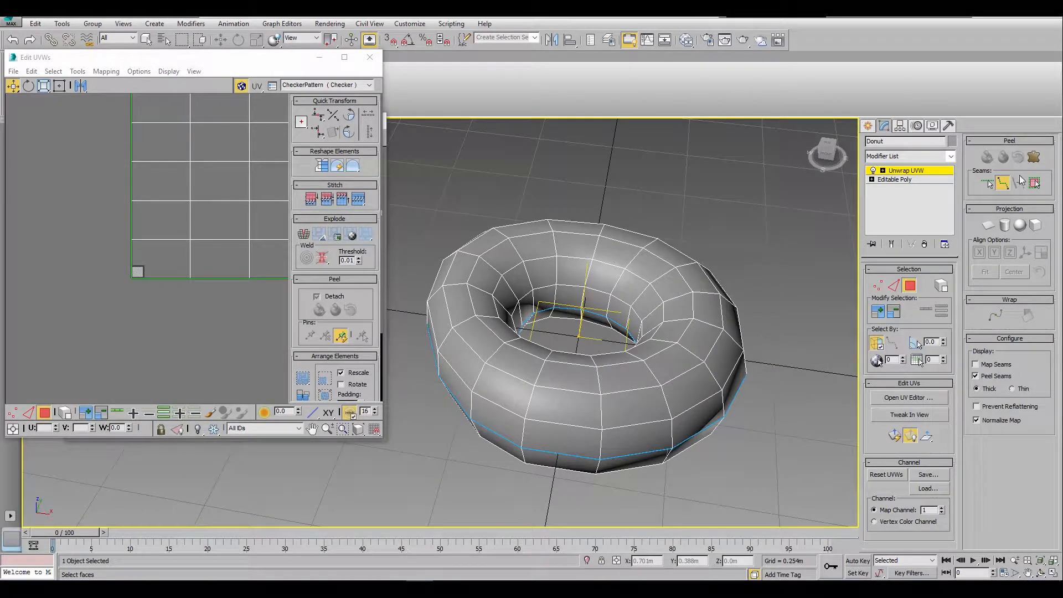
click(1003, 183)
- Select a polygon on the donut's upper part, expand the selection to the peel seams and apply a quick planar map
click(562, 383)
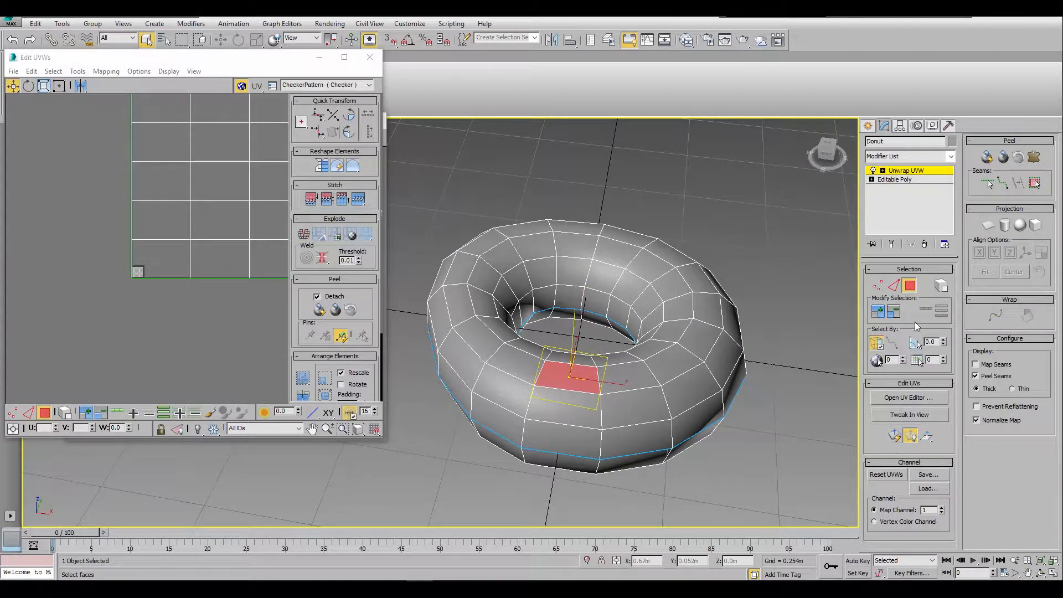
click(1036, 184)
alt+middle_drag(803, 321, 720, 365)
click(894, 436)
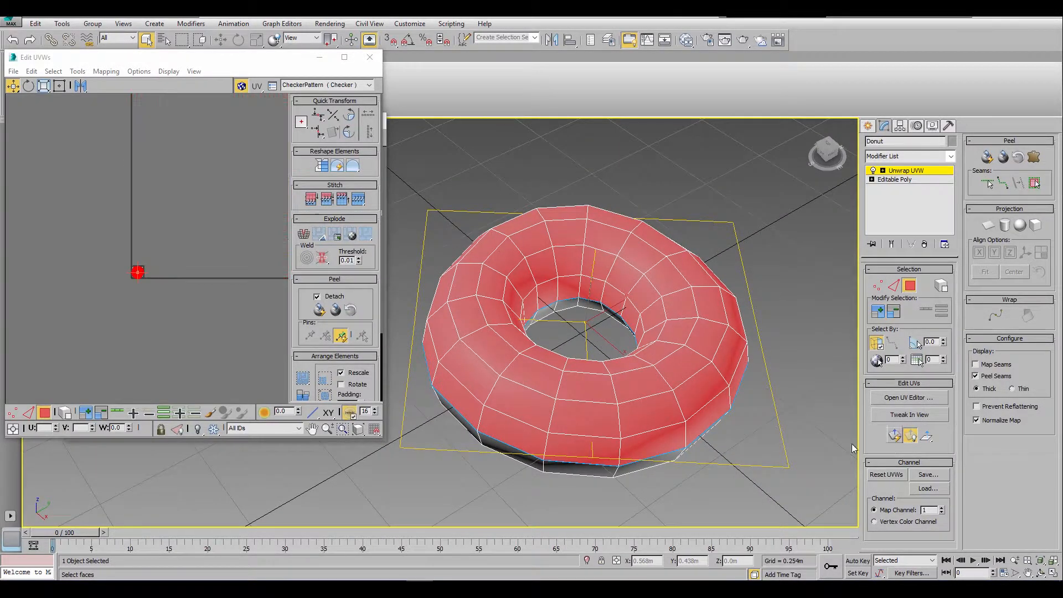
- Move the upper part's UV shell out of the checkered tile into the empty space above and left of it
scroll(222, 242, up, 5)
middle_drag(35, 275, 352, 162)
scroll(220, 241, up, 4)
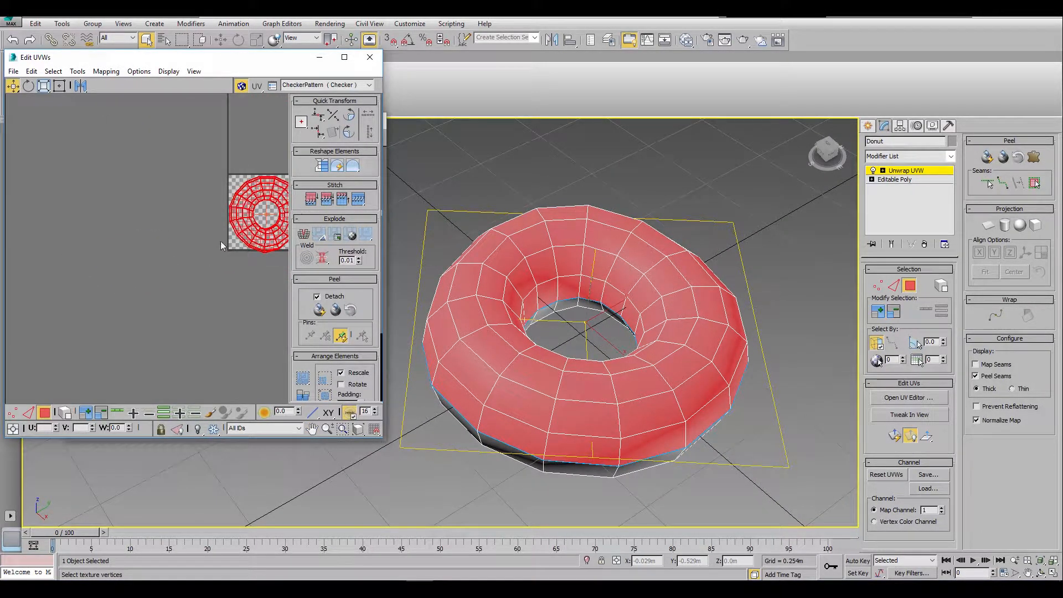
middle_drag(220, 241, 130, 292)
drag(171, 277, 85, 171)
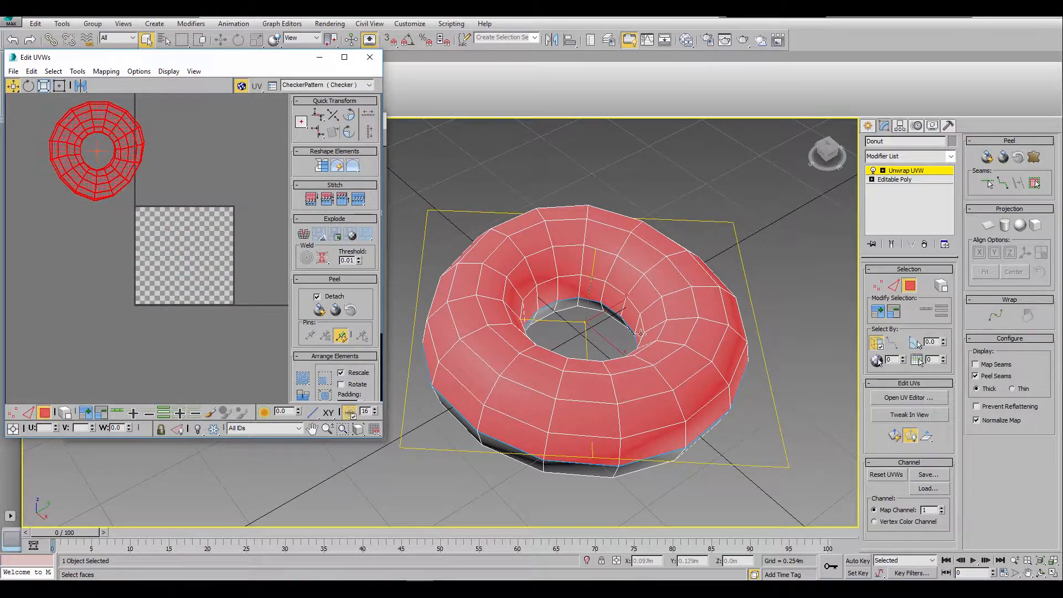
- Invert the face selection to the donut's underside and apply a quick planar map to it
key(ctrl+i)
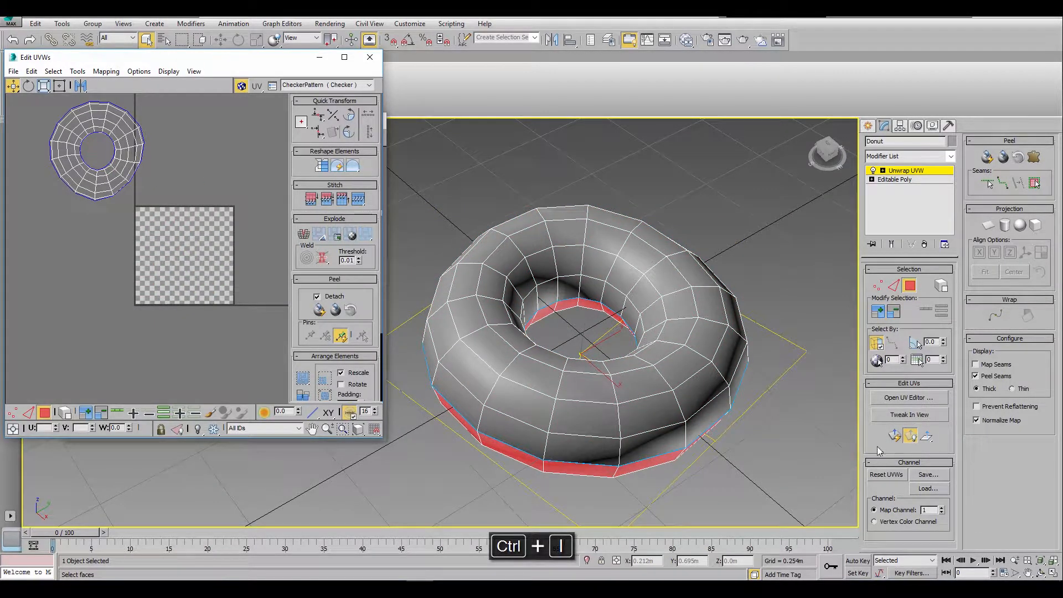
click(894, 437)
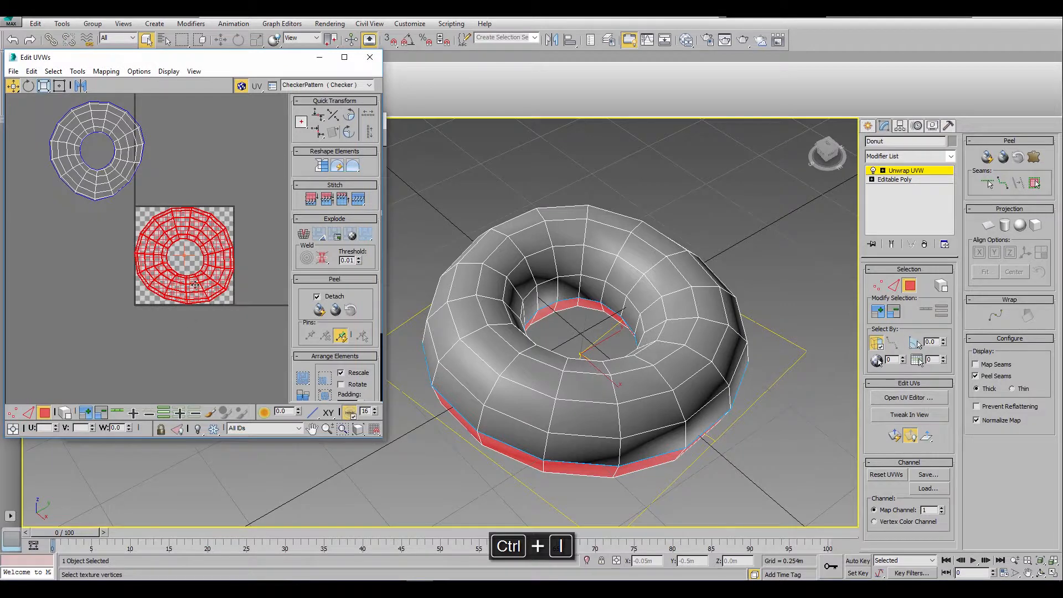
scroll(194, 288, up, 4)
scroll(193, 252, up, 5)
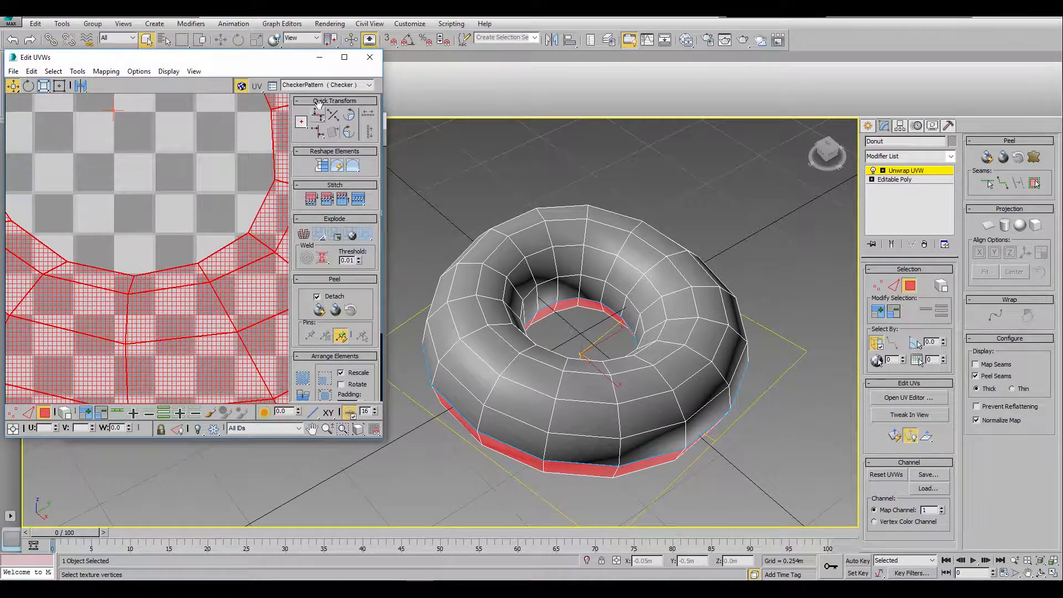
- Display the CheckerPattern on the donut and examine the stretching on the model and in the underside's UV shell
click(319, 86)
click(314, 97)
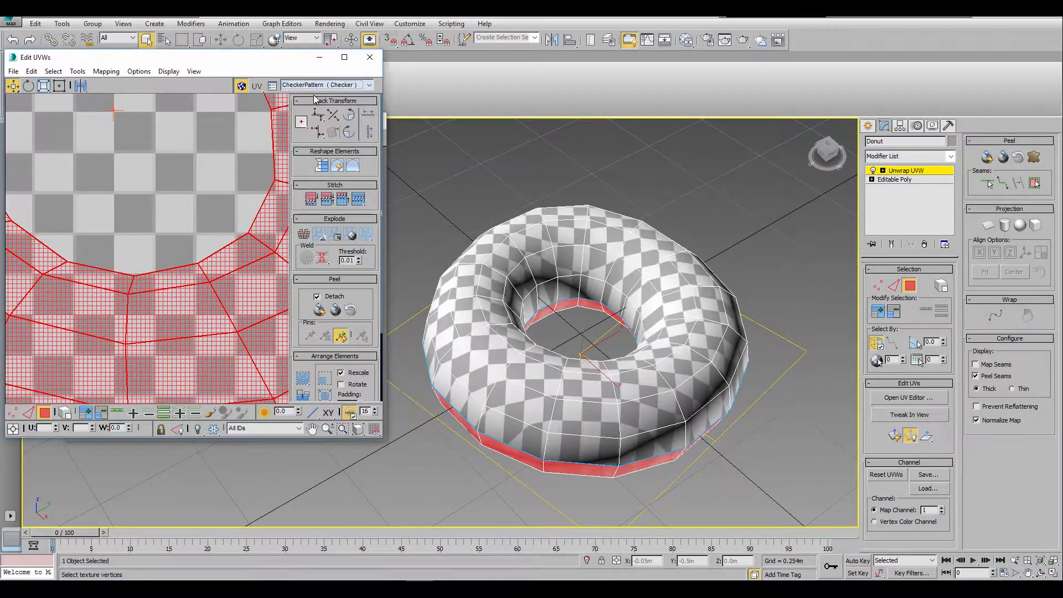
alt+middle_drag(726, 277, 551, 300)
scroll(636, 297, up, 3)
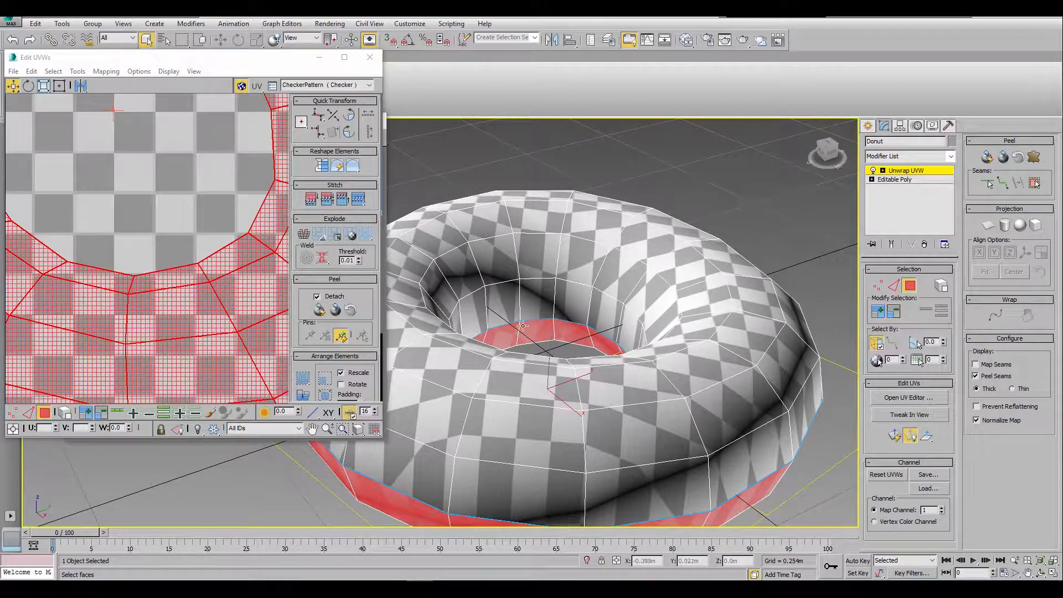
middle_drag(184, 352, 201, 334)
scroll(163, 337, down, 5)
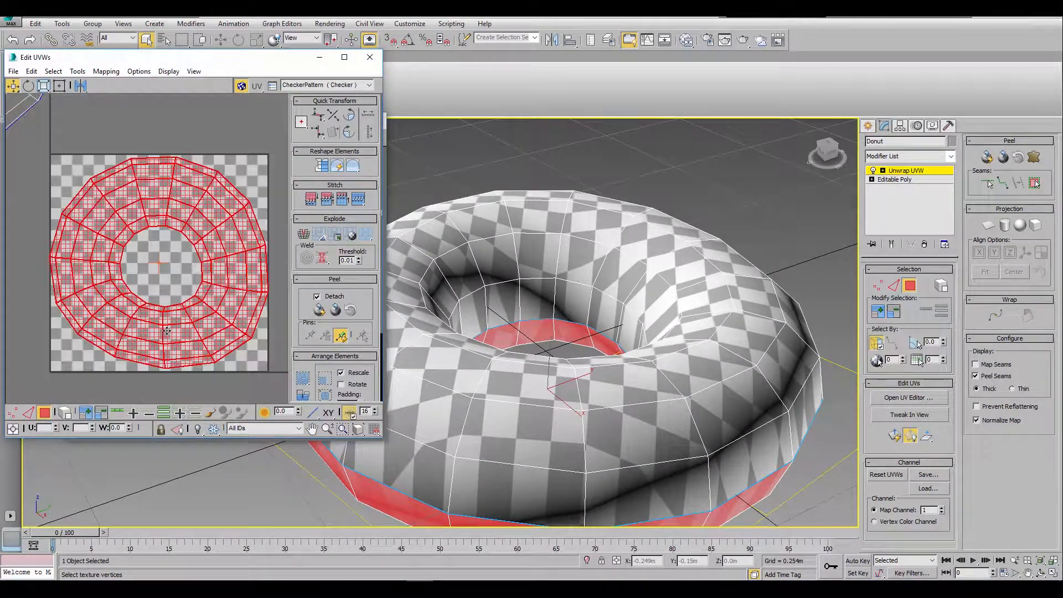
scroll(200, 271, up, 1)
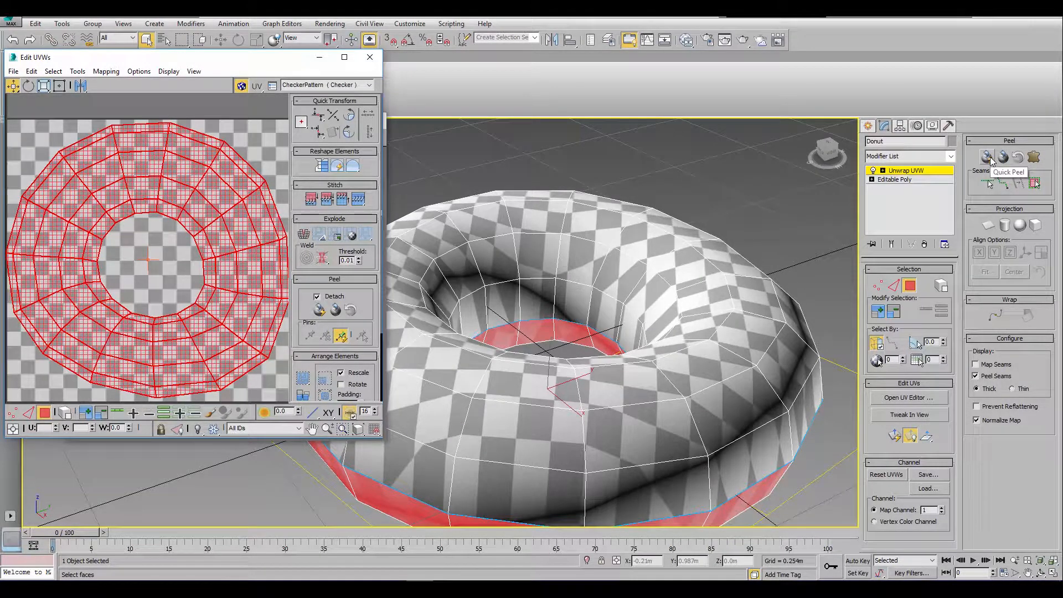
- Apply Quick Peel to the underside's UV shell and to the upper part's shell, and clear the selection
click(989, 159)
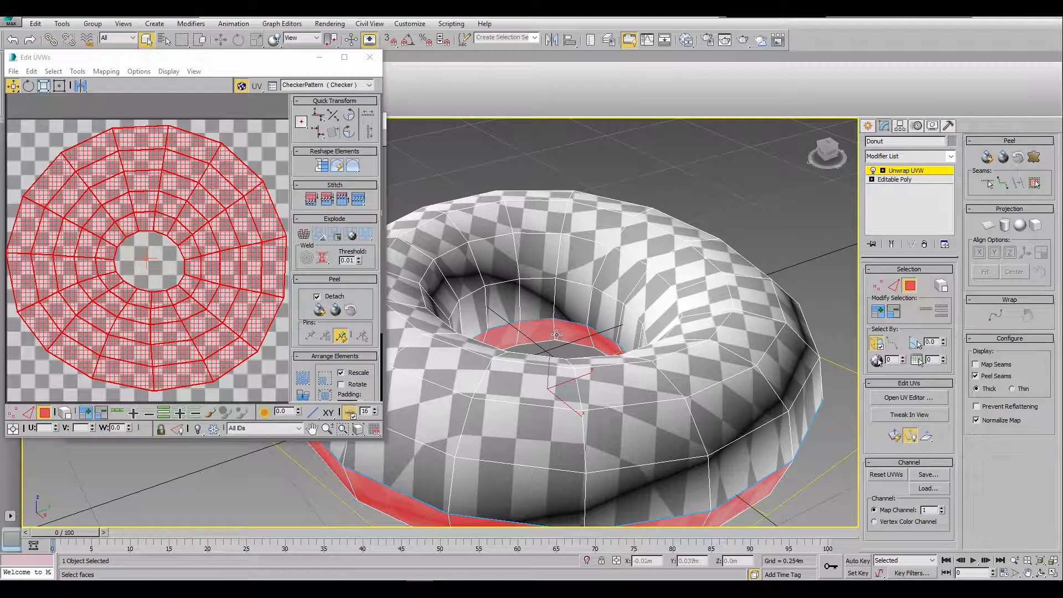
middle_drag(198, 295, 203, 292)
scroll(203, 292, down, 6)
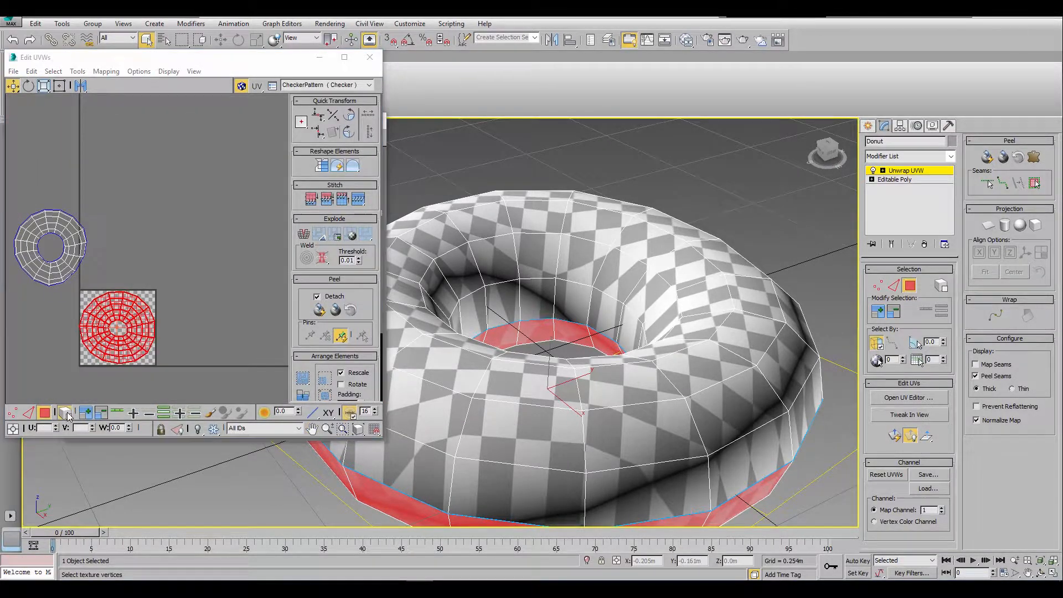
click(67, 264)
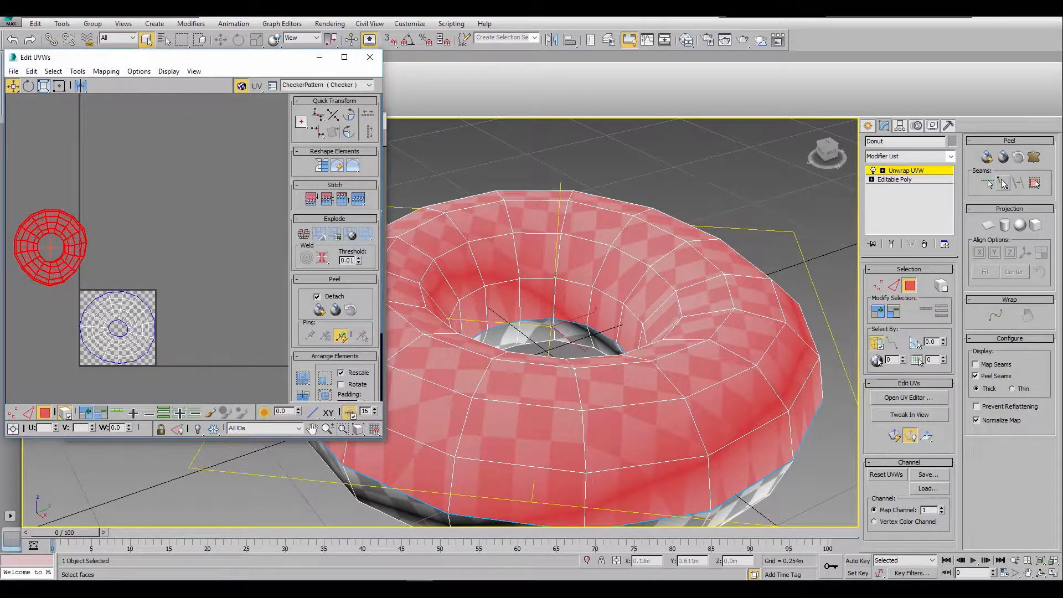
click(989, 158)
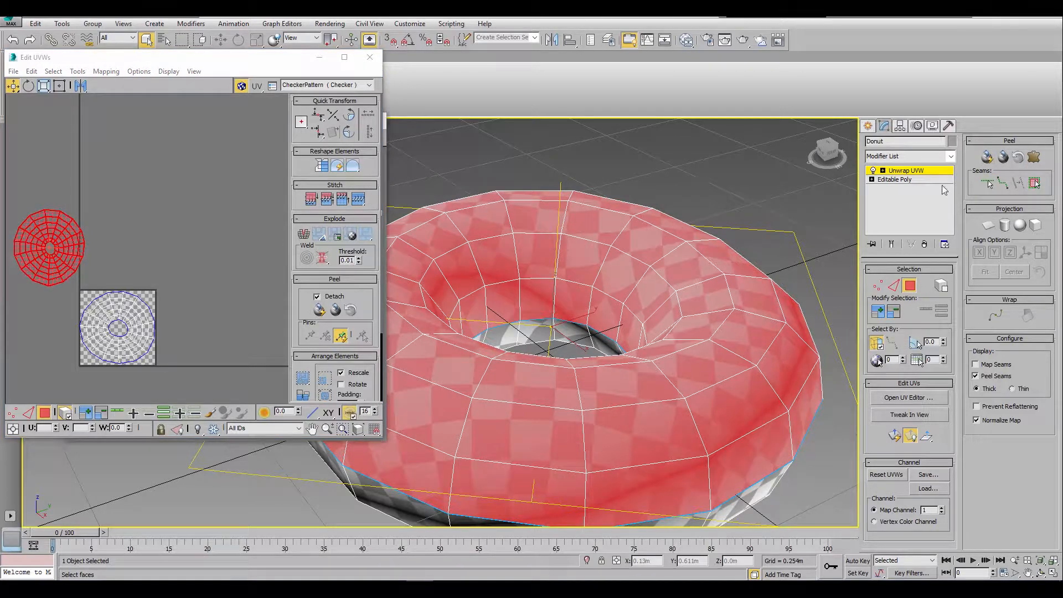
click(678, 203)
alt+middle_drag(678, 203, 709, 177)
scroll(139, 220, down, 4)
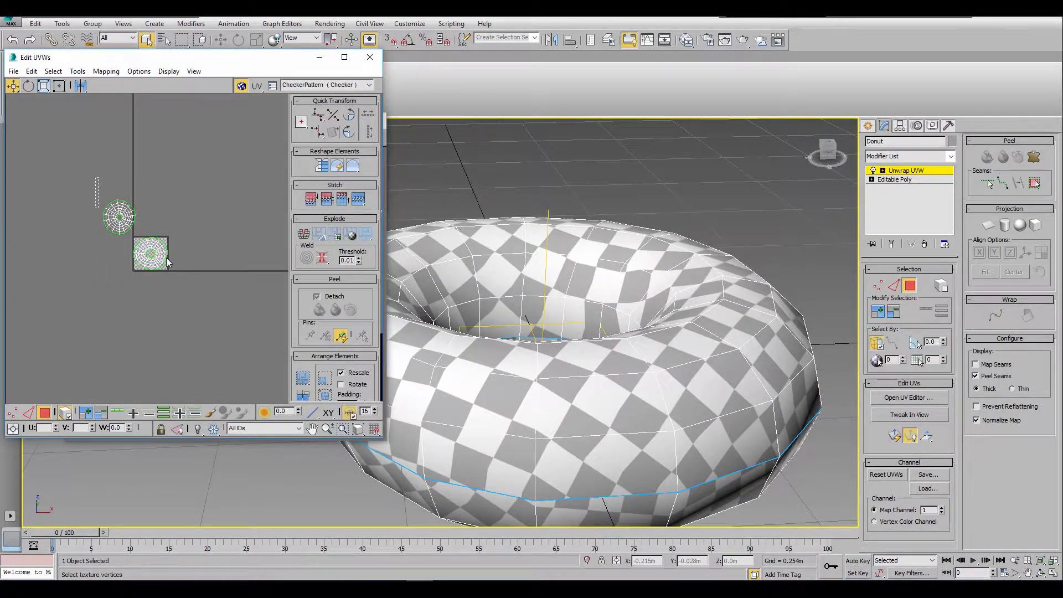
- Select both UV shells, relax them by edge angles, clear the selection and inspect the checker pattern on the donut
drag(167, 263, 167, 264)
click(77, 71)
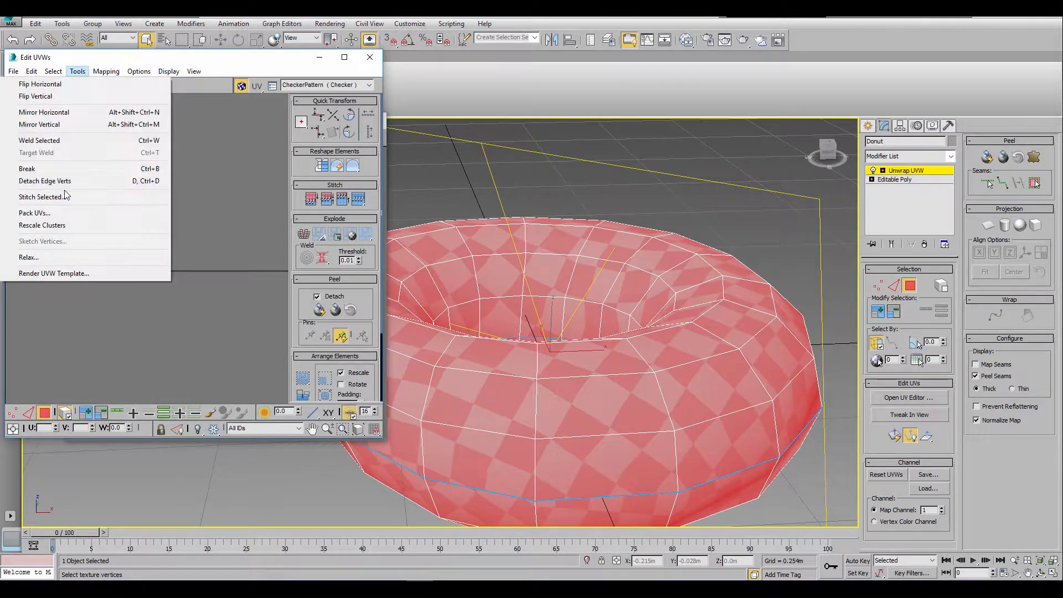
click(37, 252)
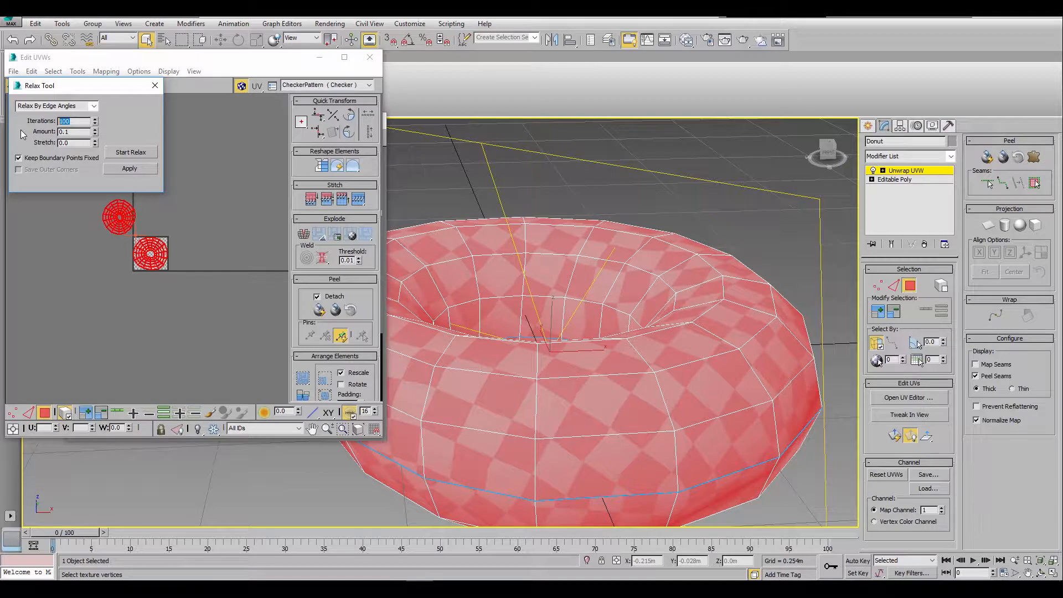
click(125, 156)
click(142, 168)
click(154, 85)
click(791, 226)
alt+middle_drag(759, 240, 685, 260)
scroll(705, 289, down, 3)
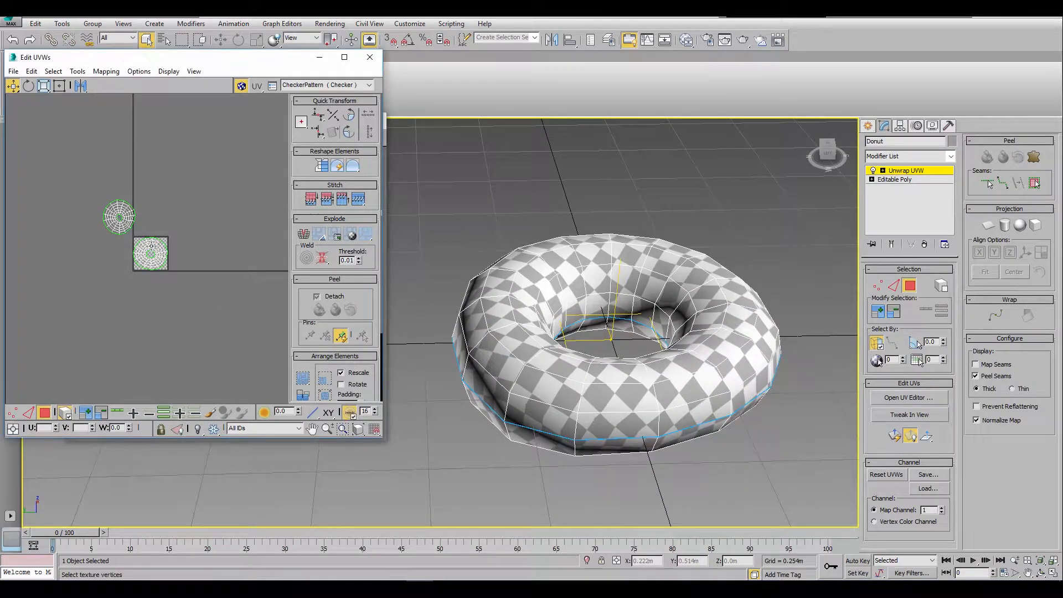
- Move the upper part's UV shell directly above the underside's shell
scroll(137, 270, up, 3)
scroll(137, 270, up, 2)
click(93, 191)
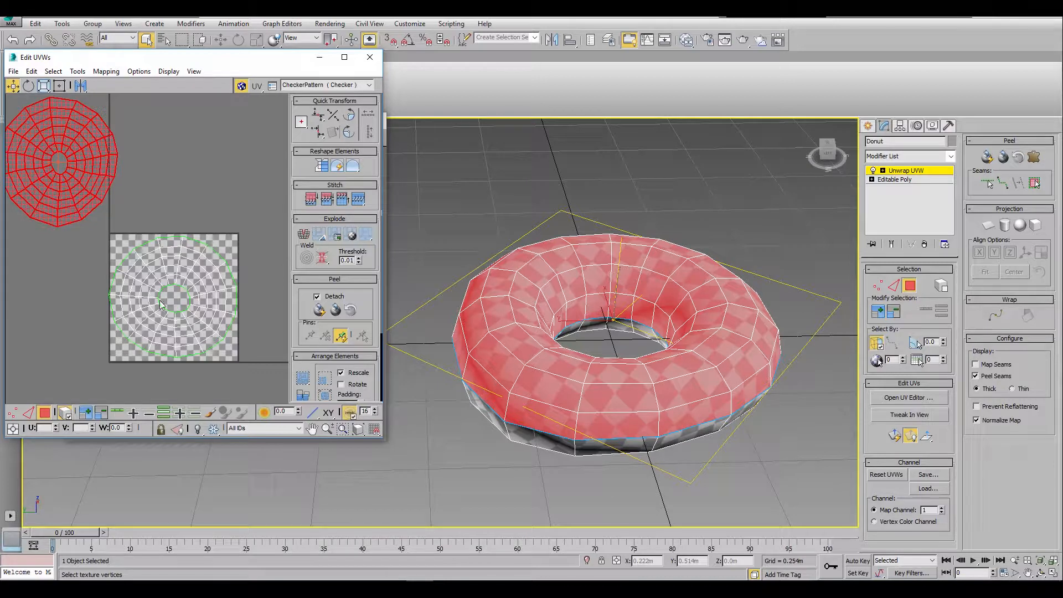
drag(88, 207, 190, 221)
- Select both UV shells, pack them side by side inside the UV tile and release the combined selection
scroll(186, 270, down, 5)
scroll(186, 290, down, 1)
drag(245, 324, 95, 225)
scroll(200, 278, up, 6)
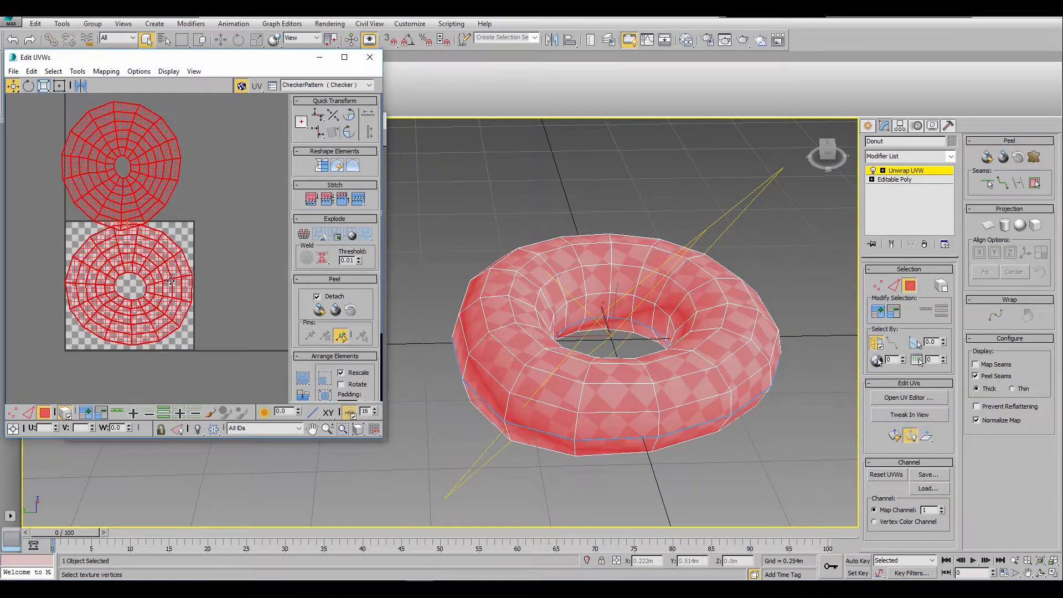
scroll(138, 260, up, 4)
scroll(182, 273, down, 4)
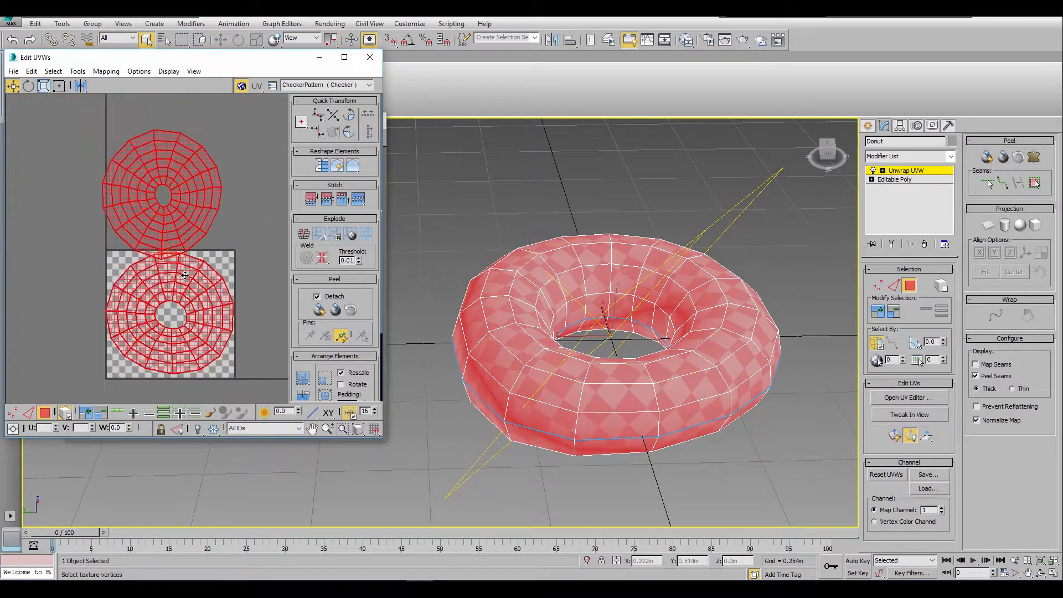
scroll(194, 302, up, 3)
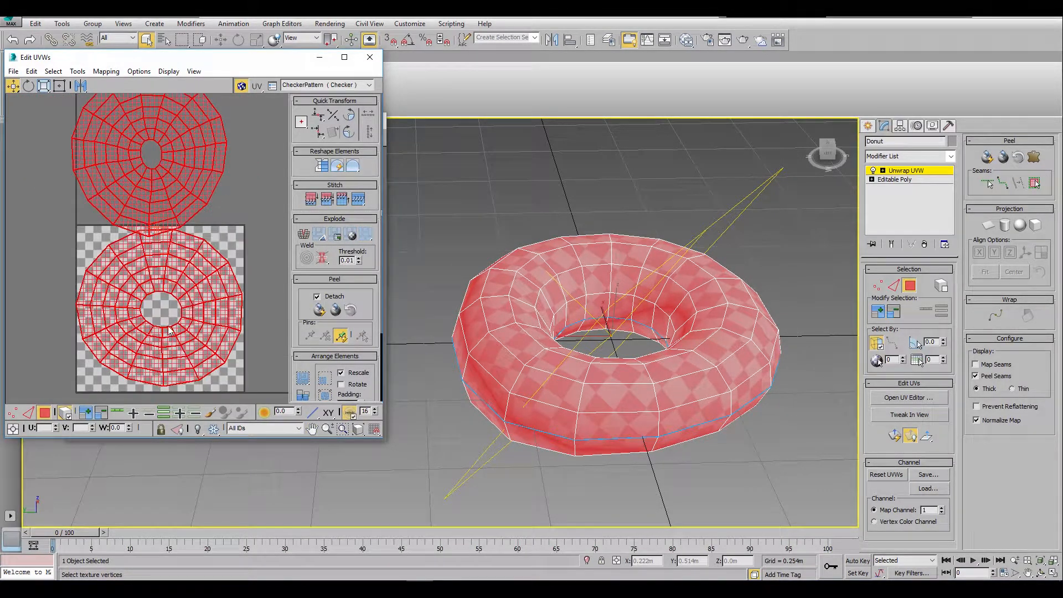
click(304, 379)
scroll(165, 332, up, 6)
scroll(165, 332, down, 6)
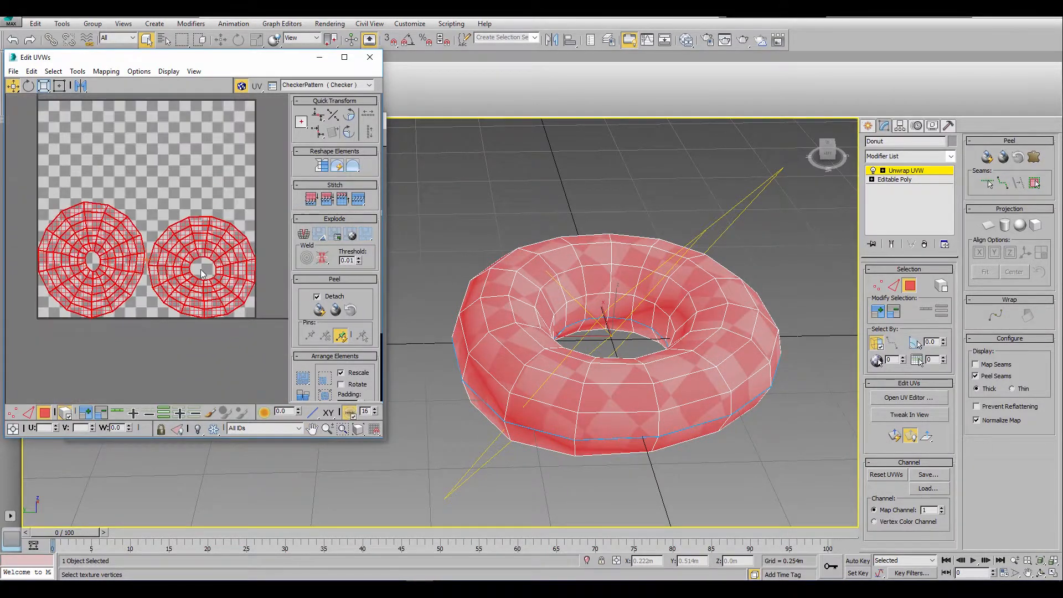
click(232, 348)
click(474, 349)
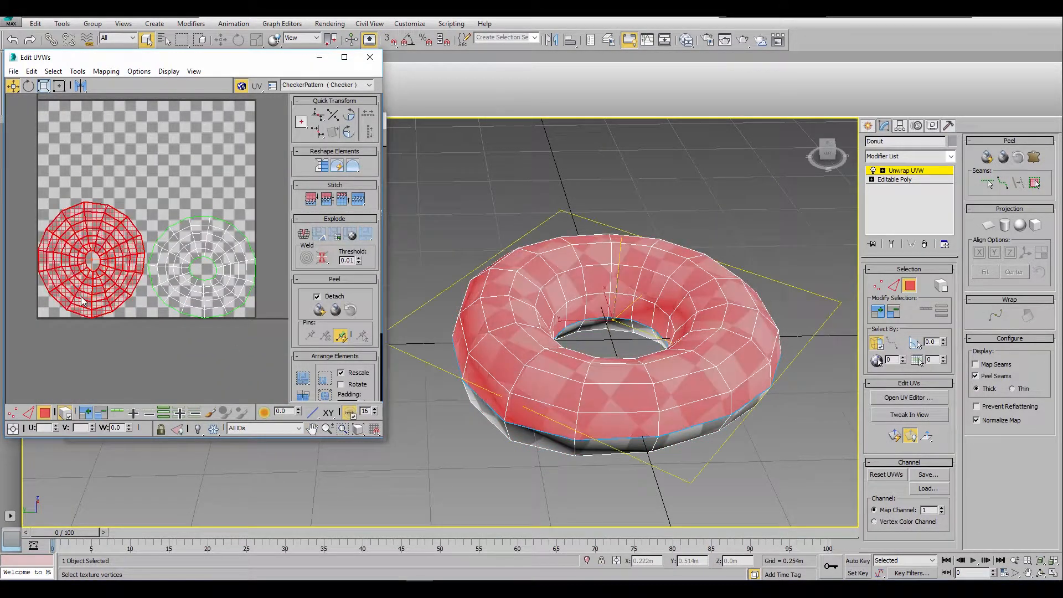
- Check which part of the donut the smaller UV shell covers, clear the selection and inspect the checker pattern on the model
click(188, 292)
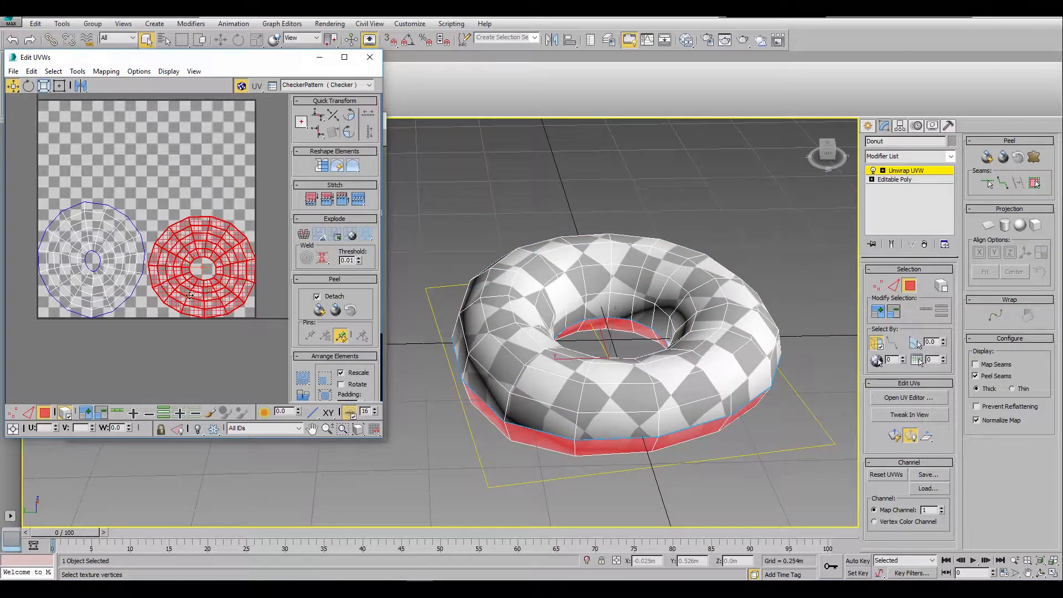
click(196, 325)
scroll(183, 315, down, 6)
alt+middle_drag(625, 354, 842, 405)
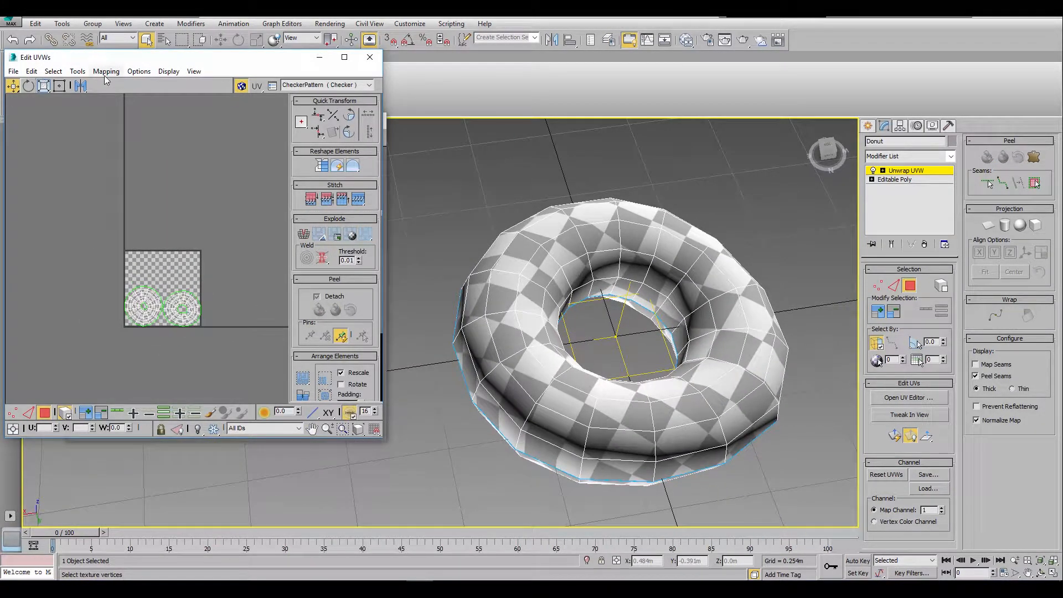
- Render the UVW template at 1024 by 1024 and bring the rendered map fully into view
click(78, 71)
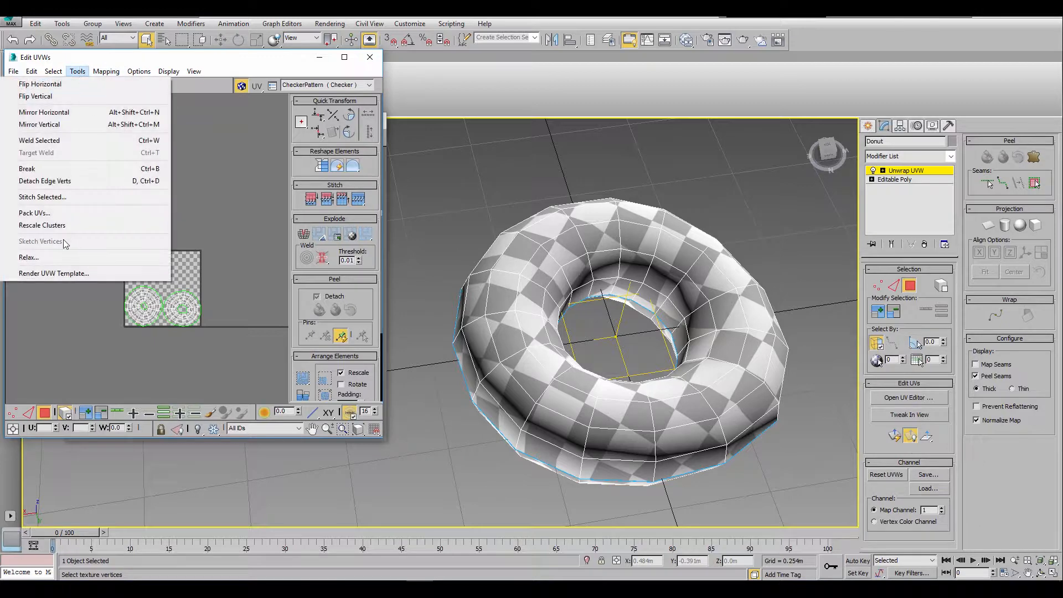
click(54, 272)
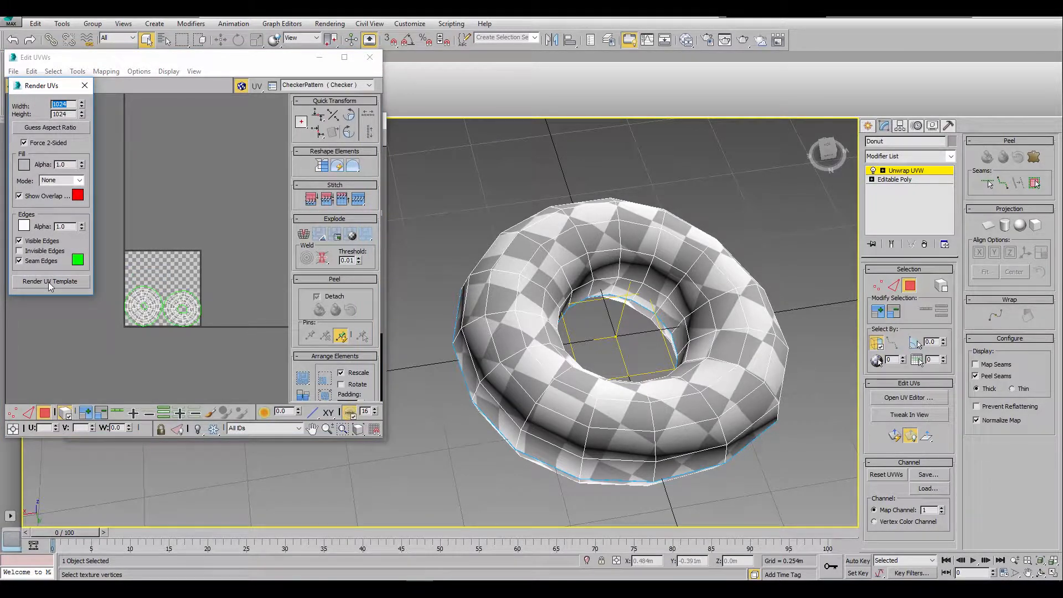
click(49, 281)
drag(903, 22, 578, 4)
mouse_move(652, 17)
mouse_down()
mouse_move(663, 35)
mouse_move(659, 21)
mouse_up()
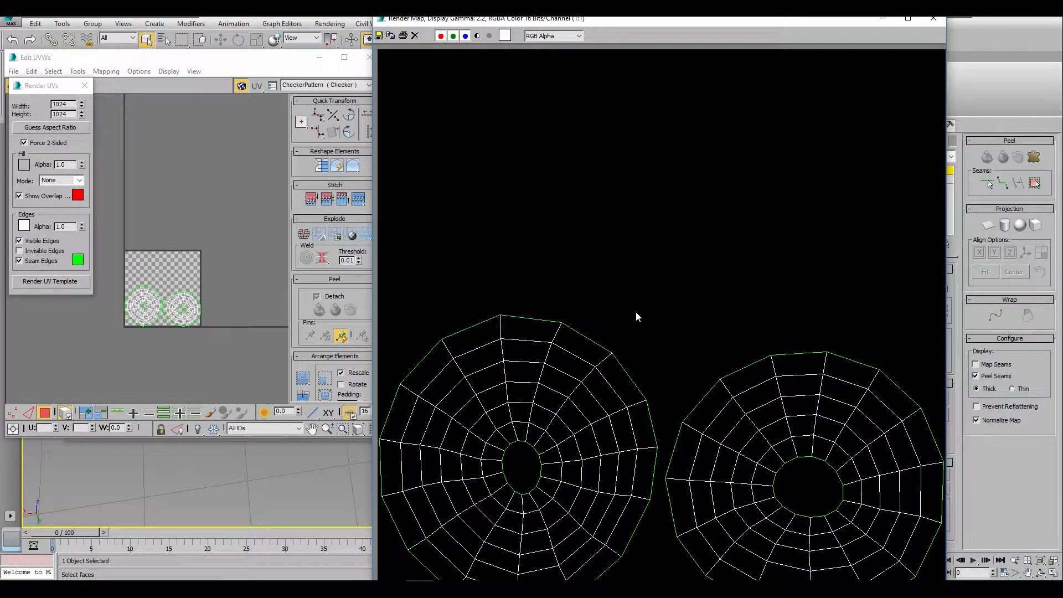
- Sample the green seam colour as the template's edge colour and render the UV template again
click(23, 226)
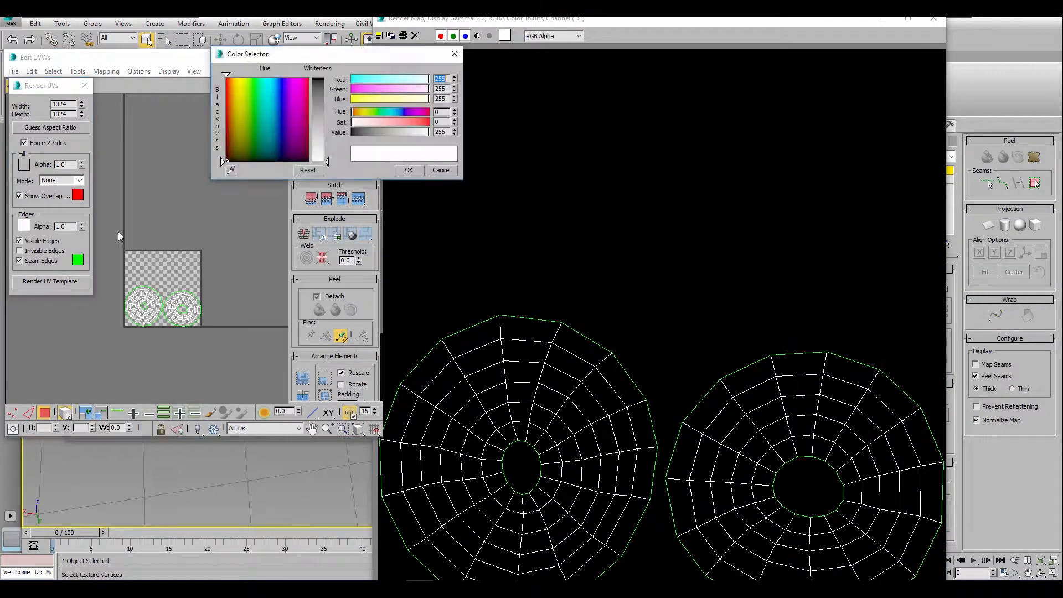
click(231, 172)
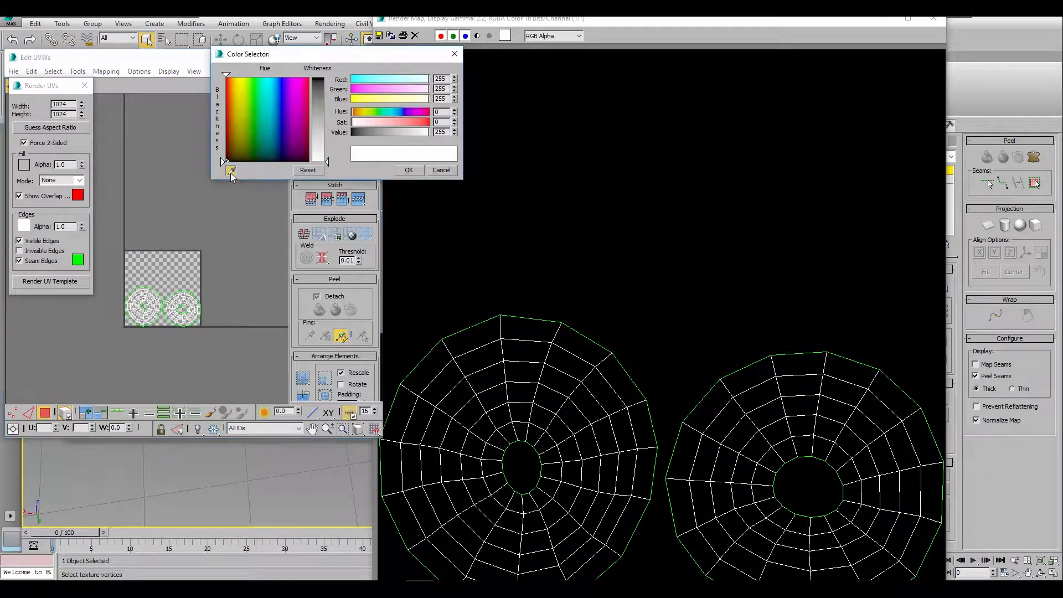
click(76, 257)
click(417, 169)
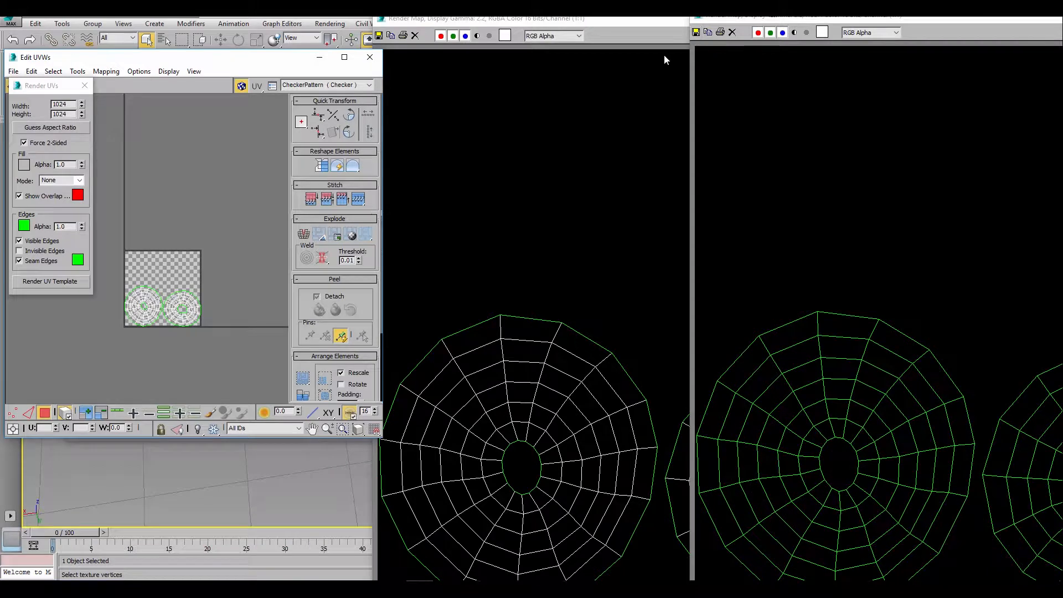
- Close the earlier white-edged render and move the green-edged map next to the UV editor
click(622, 22)
click(934, 20)
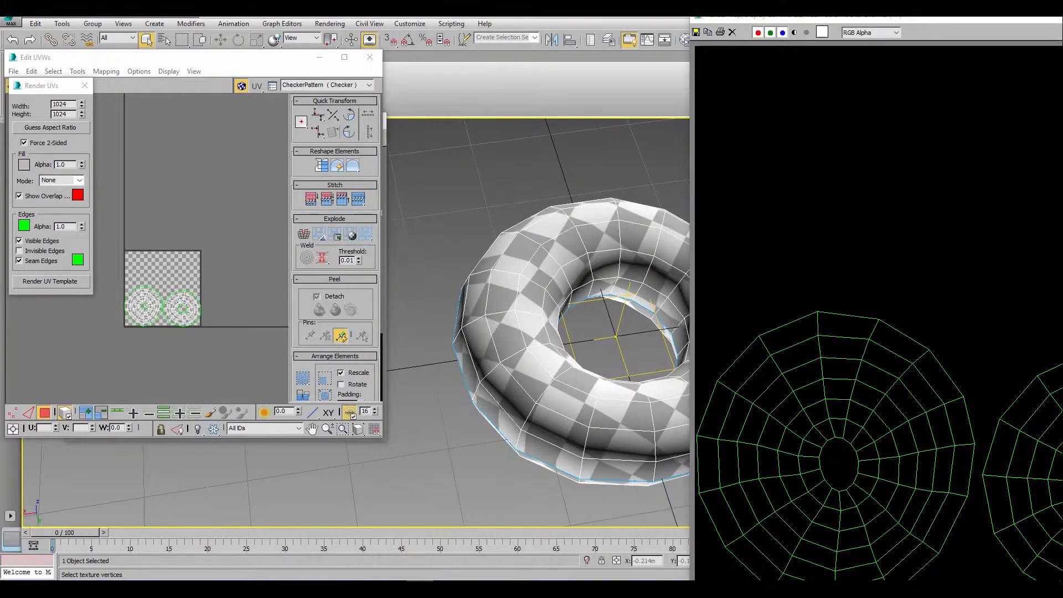
drag(896, 19, 550, 33)
click(286, 90)
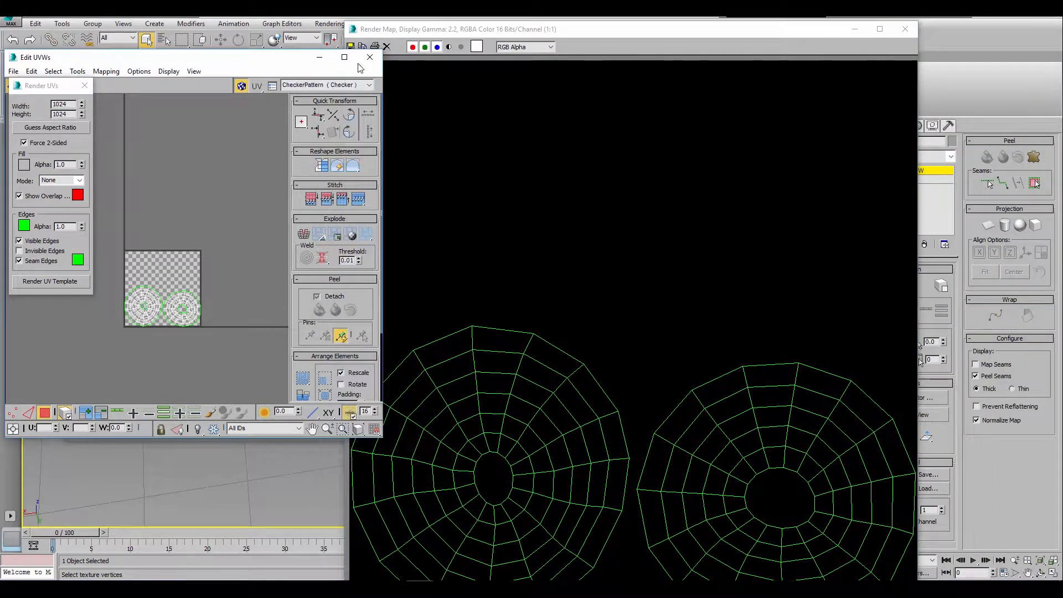
- Save the green-edged render to the Desktop as the PNG image donutALL, using RGB 48 bit with alpha channel
click(353, 45)
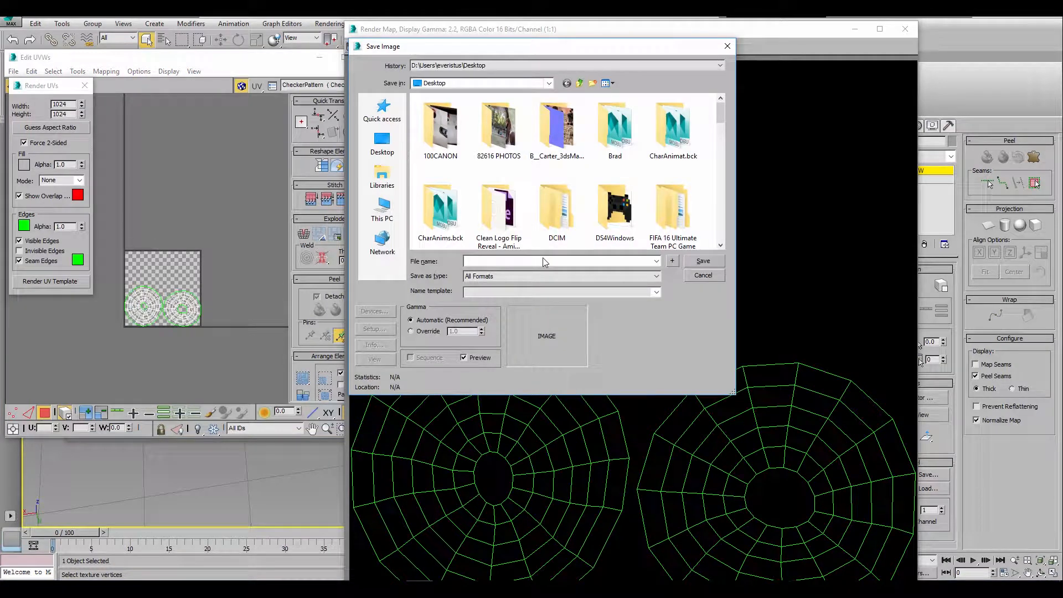
text(donutALL)
click(551, 279)
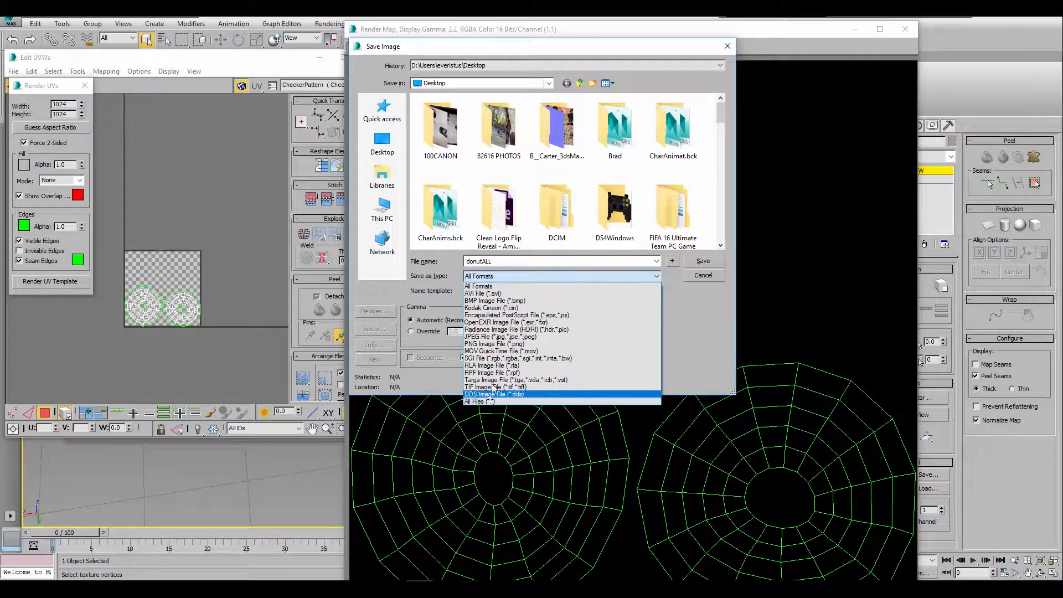
click(493, 344)
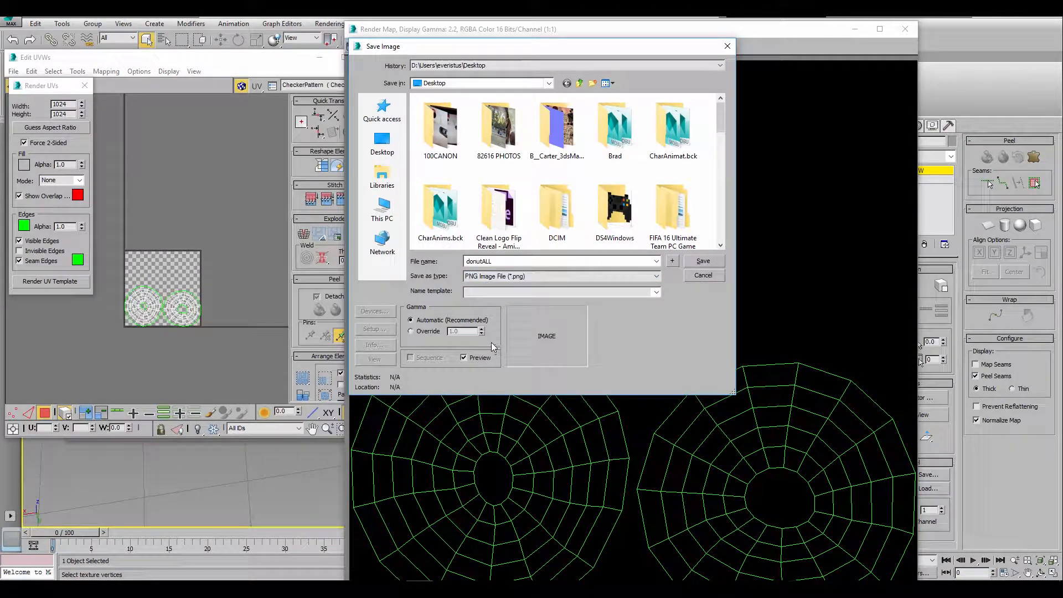
click(702, 262)
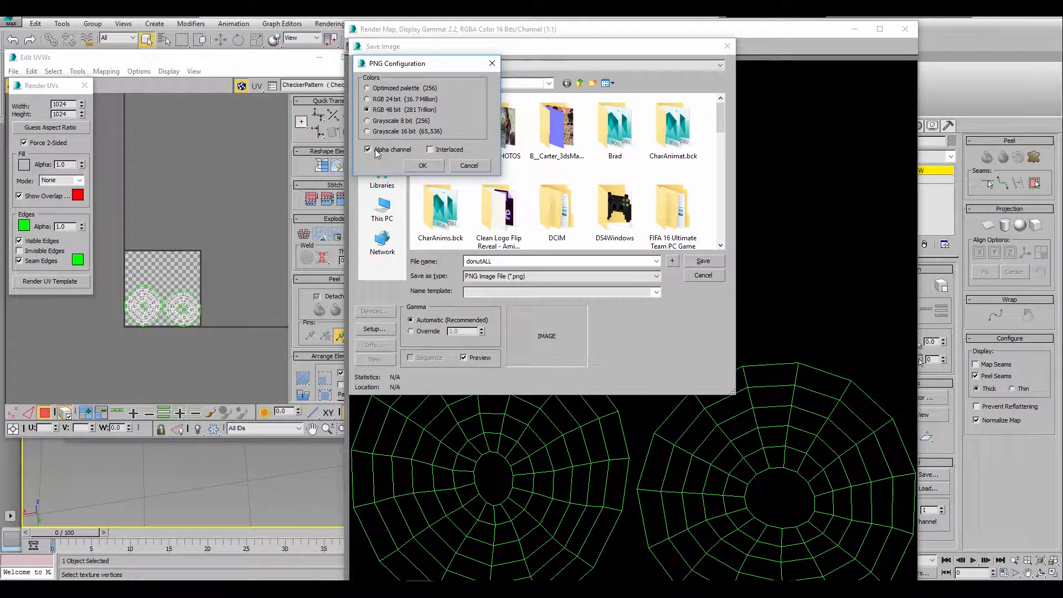
click(422, 166)
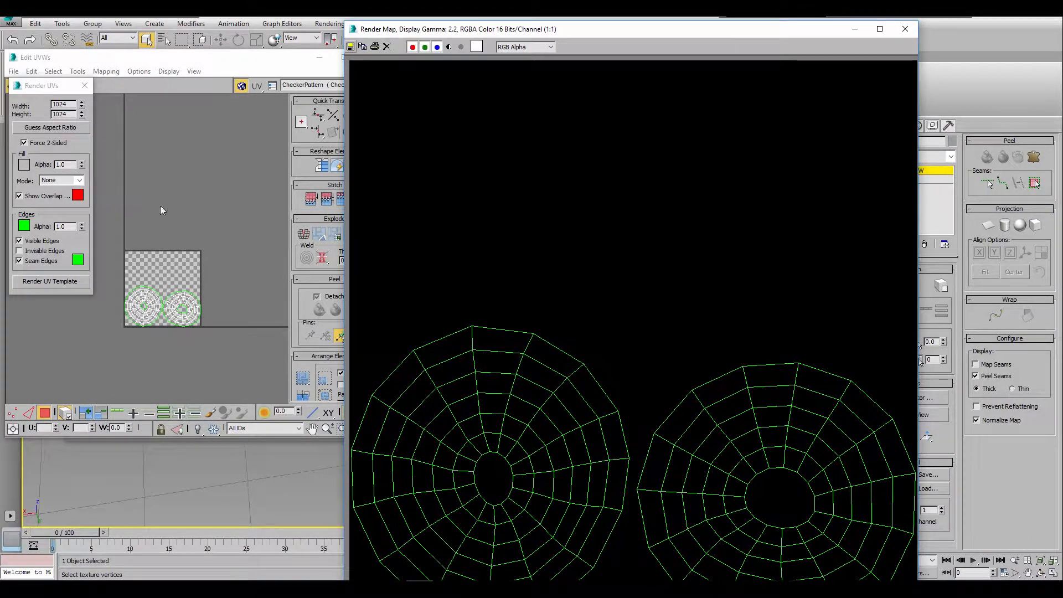
- Exclude visible edges and render a UV template of the seam edges only, bringing its map into view
click(19, 241)
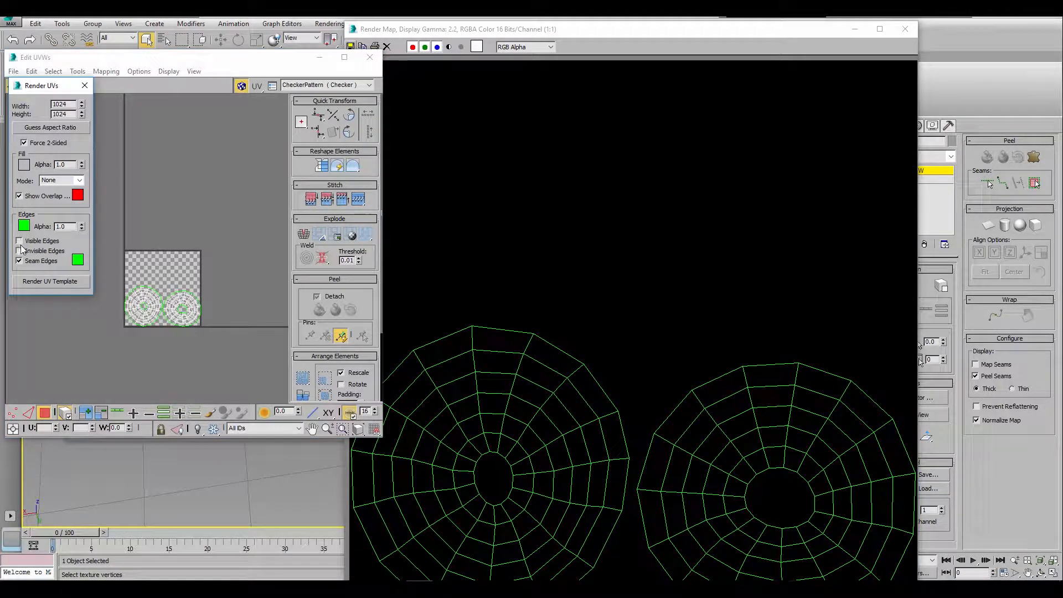
click(49, 281)
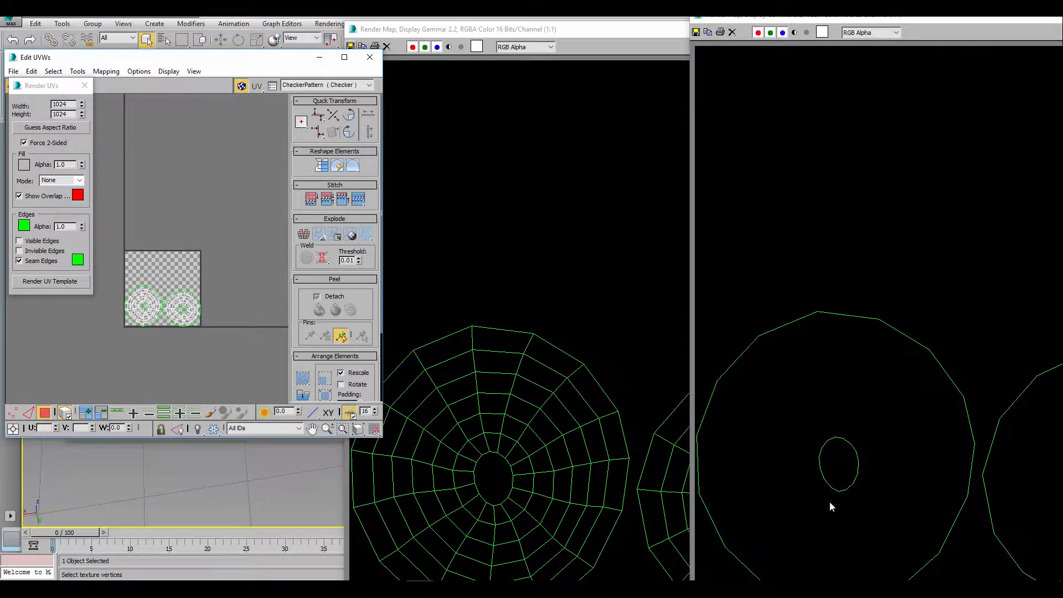
drag(840, 21, 348, 31)
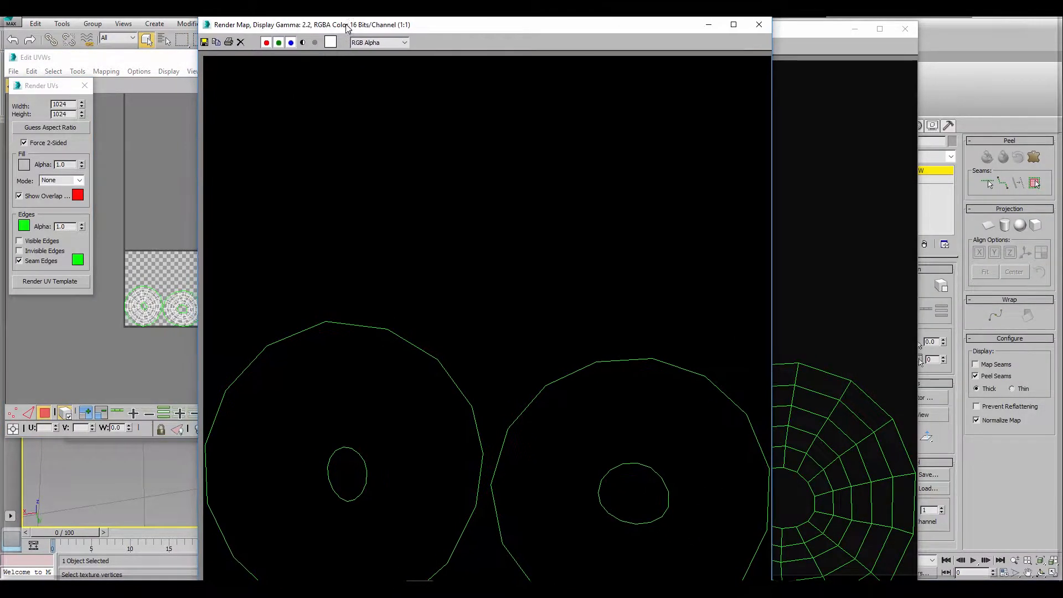
scroll(369, 193, down, 3)
scroll(376, 205, up, 3)
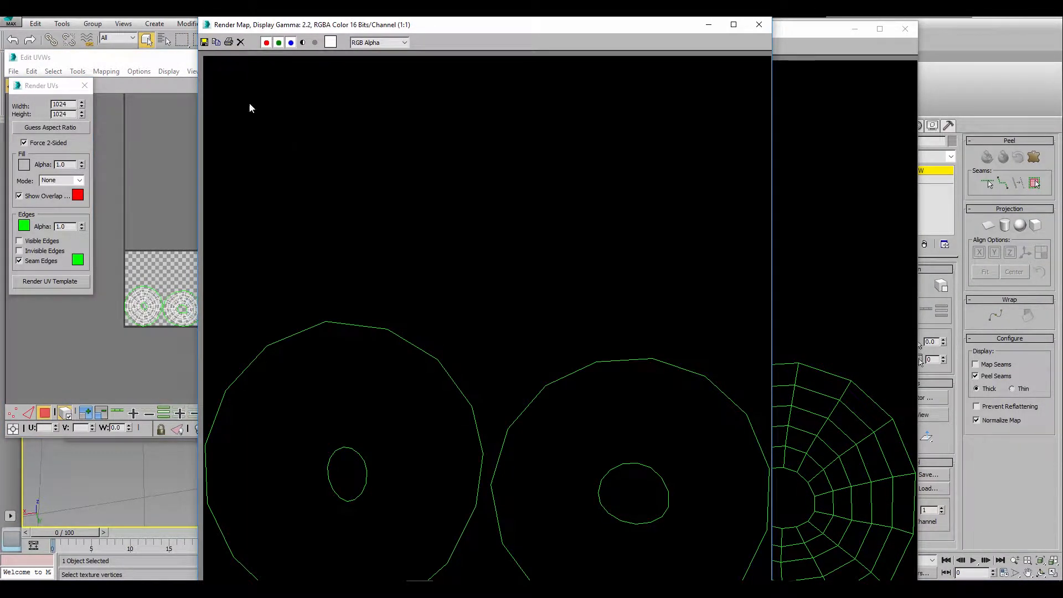
- Save the seams-only render to the Desktop as the PNG image donutSEAMS with the offered PNG settings
click(204, 42)
click(332, 272)
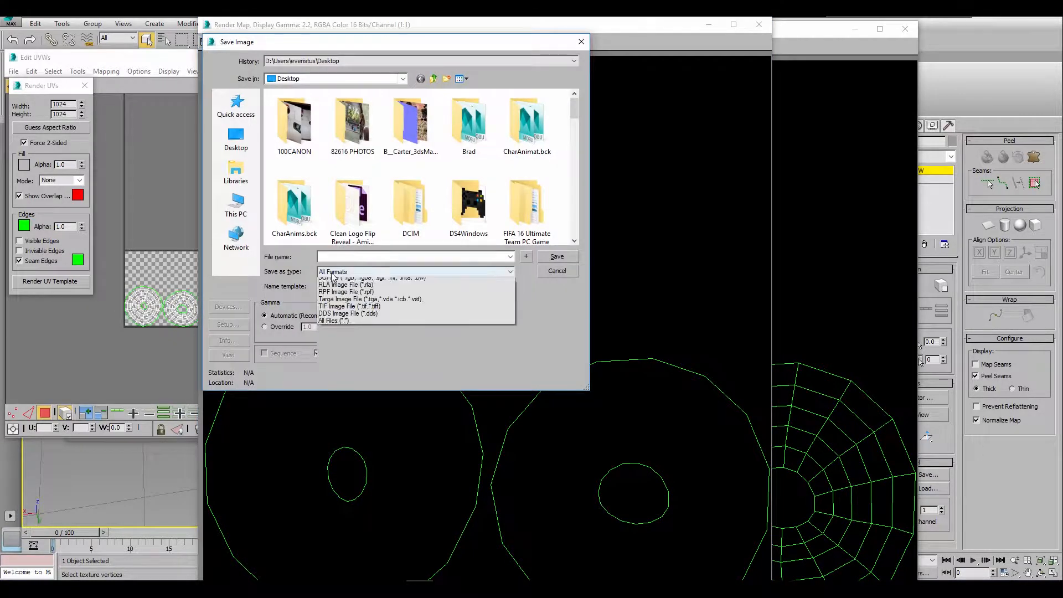
click(349, 339)
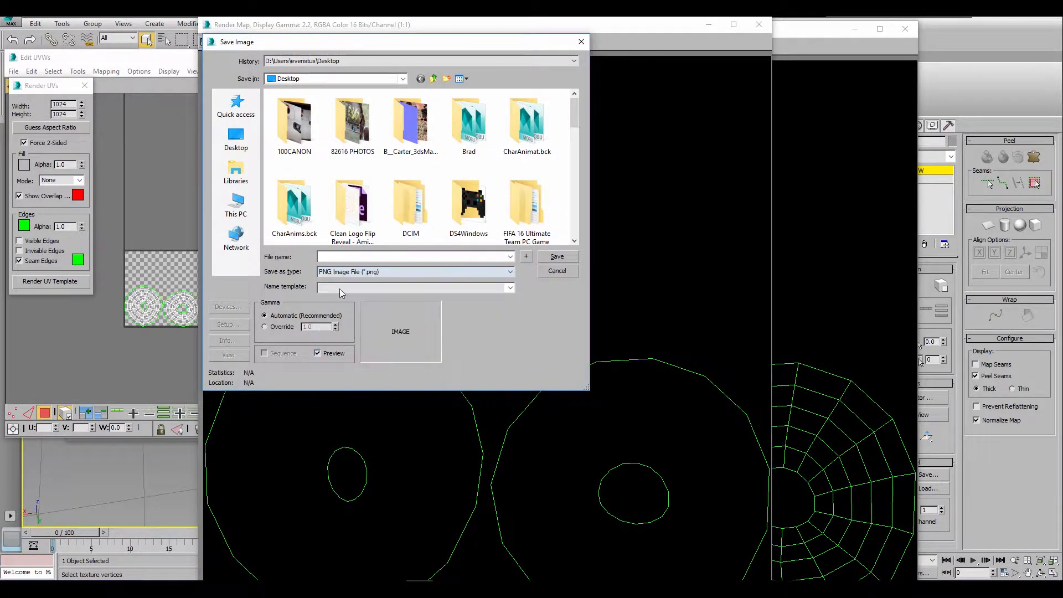
text(donu)
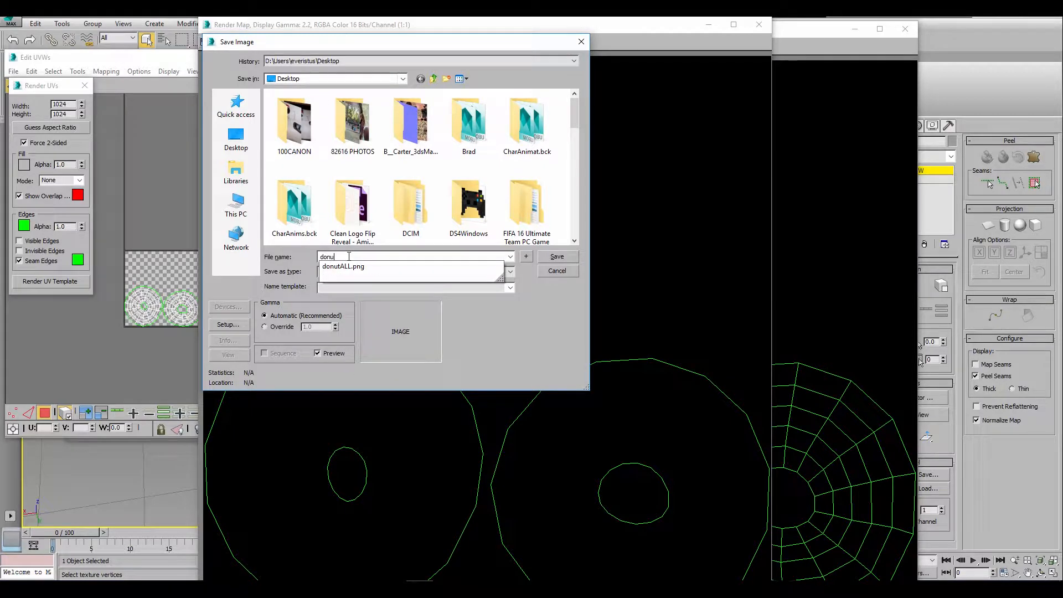
text(tSEAM)
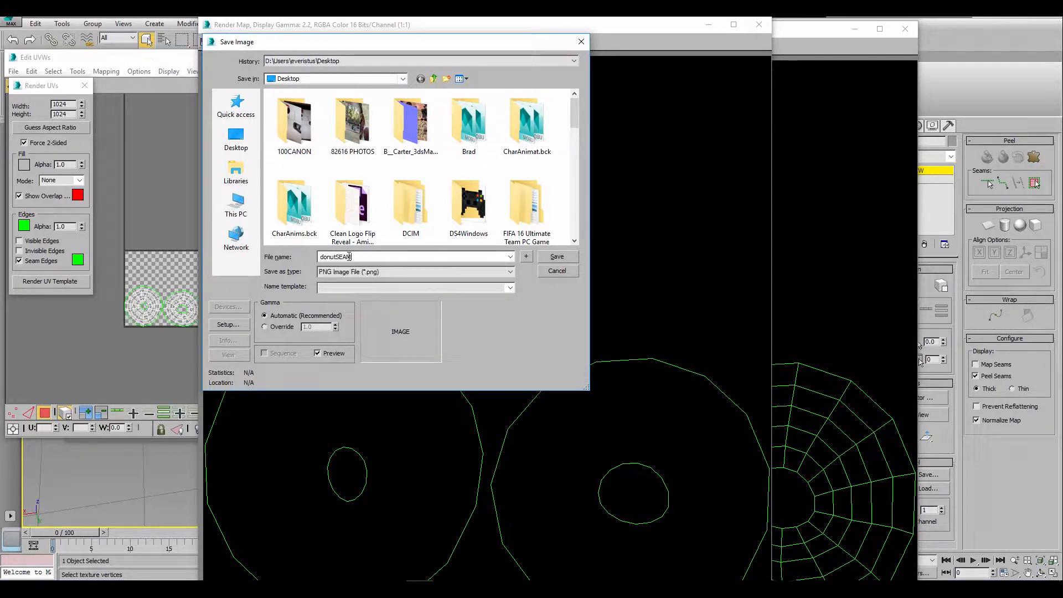
text(S)
key(Return)
key(Return)
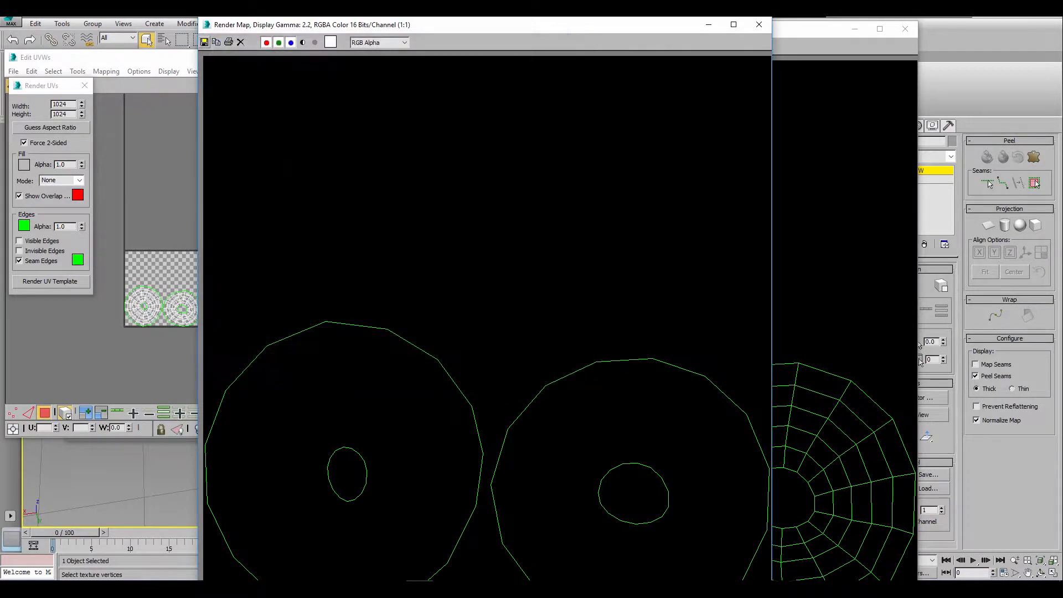
- Close both rendered maps and convert the unwrapped donut to Editable Poly
click(759, 25)
click(905, 29)
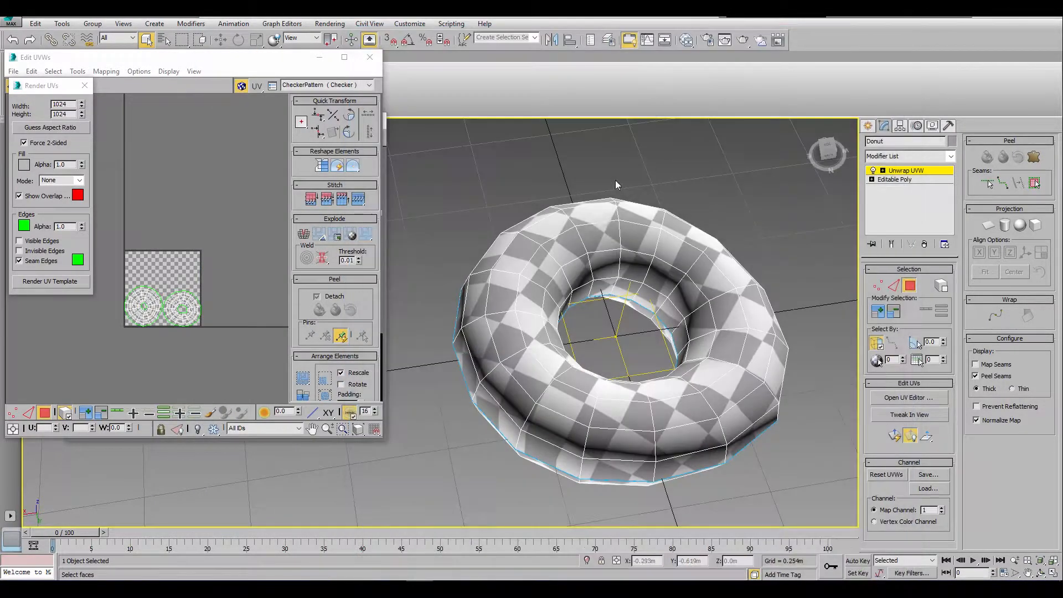
right_click(584, 254)
mouse_move(654, 374)
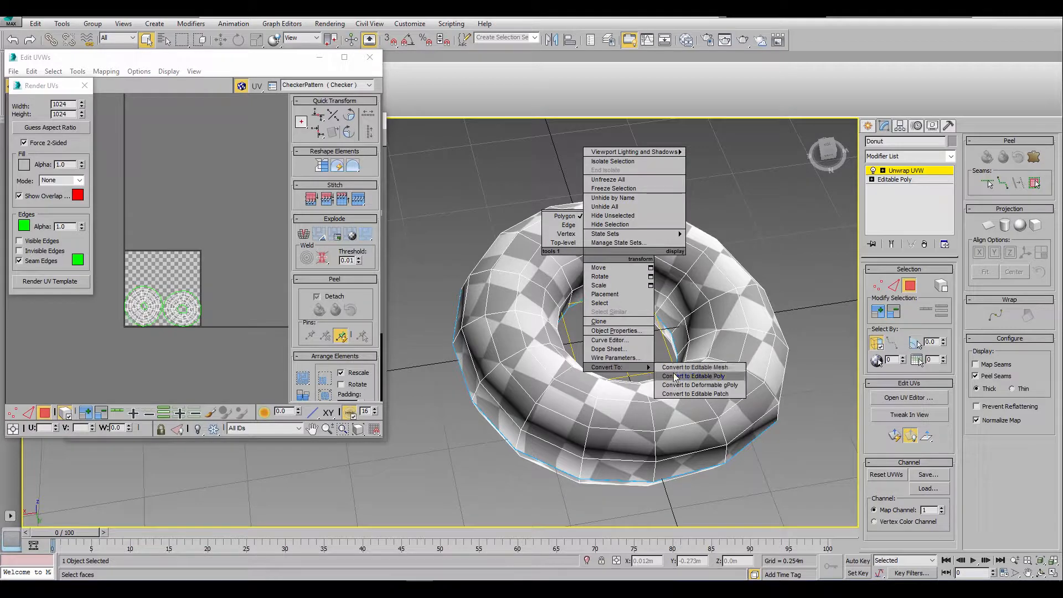
click(692, 375)
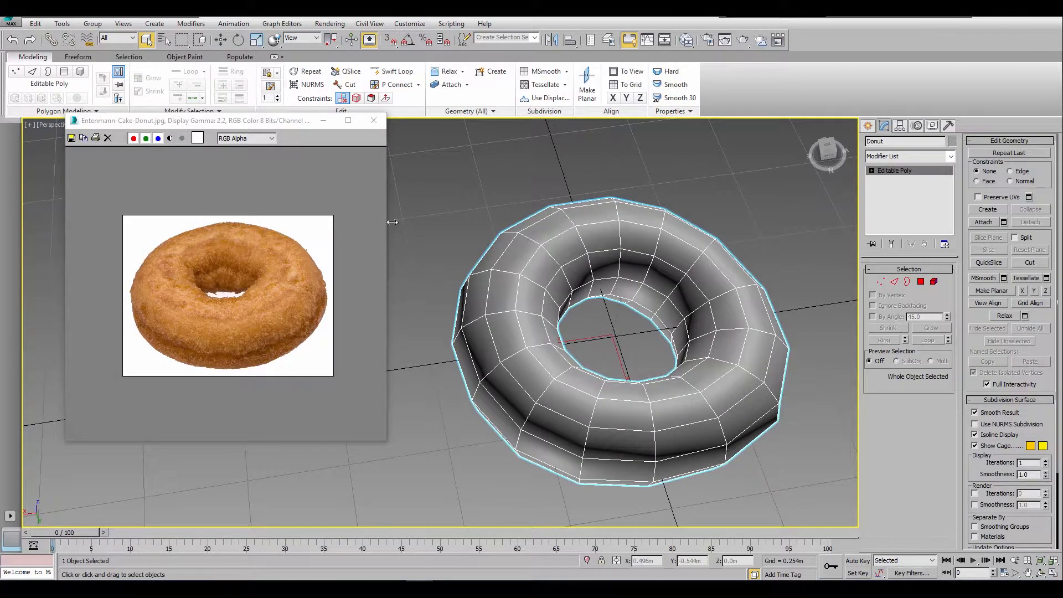
alt+middle_drag(576, 253, 664, 288)
scroll(651, 375, up, 2)
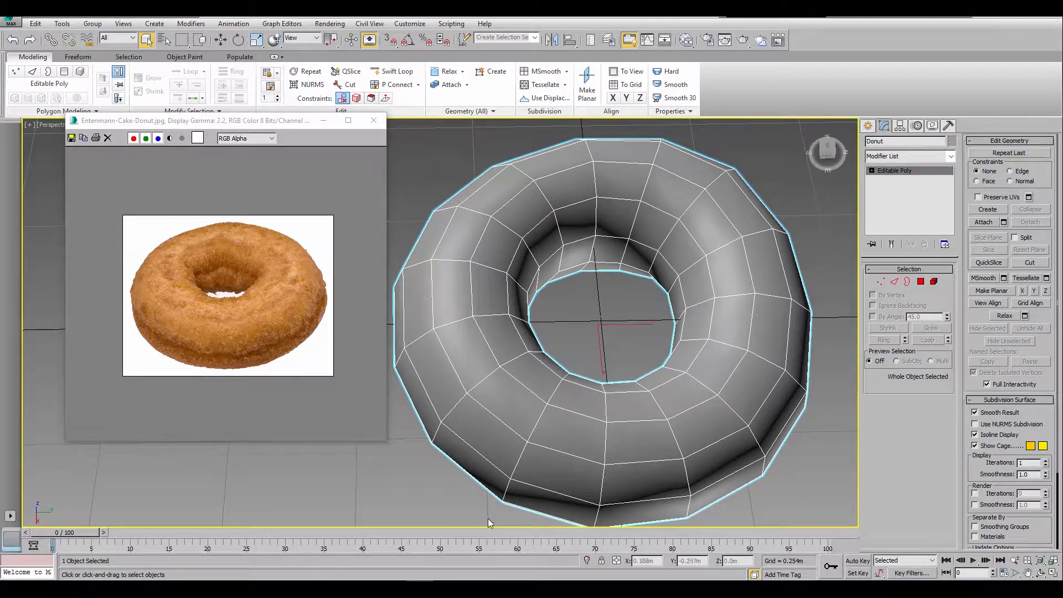
- Switch to the desktop and open donutSEAMS.png in Photoshop
click(1007, 16)
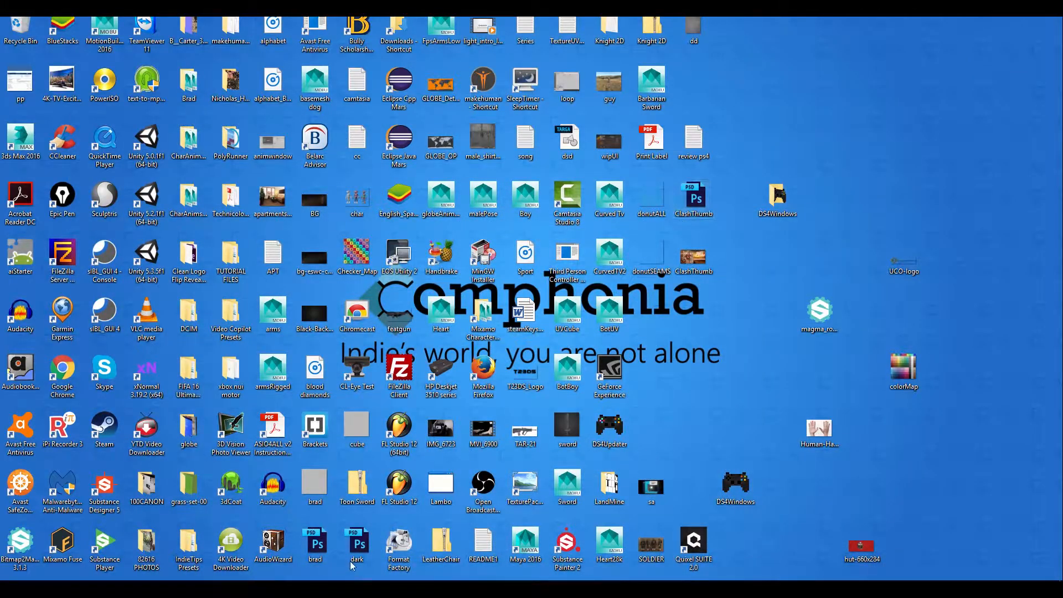
right_click(658, 258)
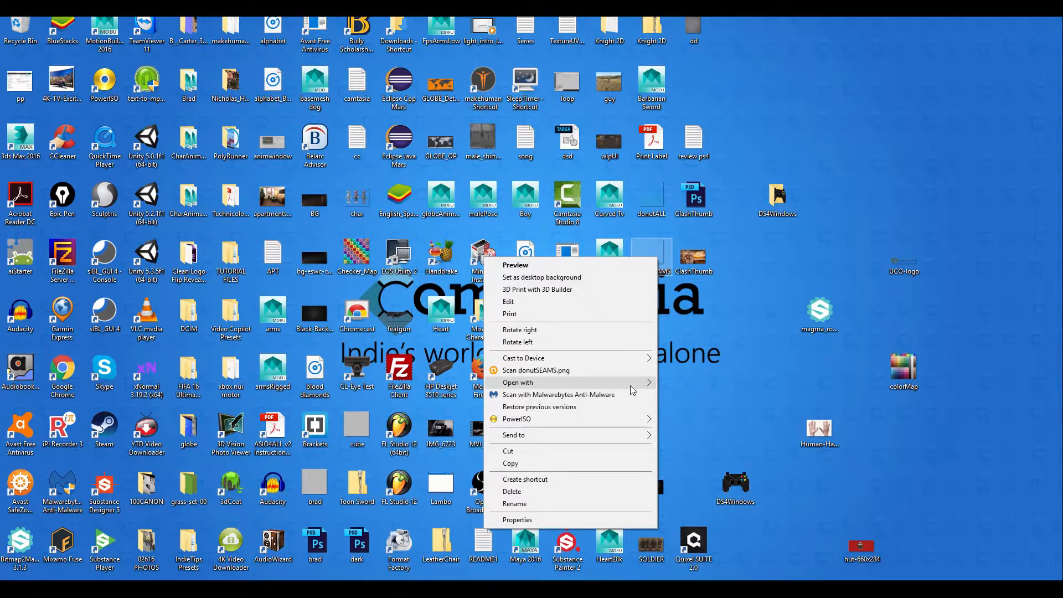
mouse_move(631, 386)
click(446, 421)
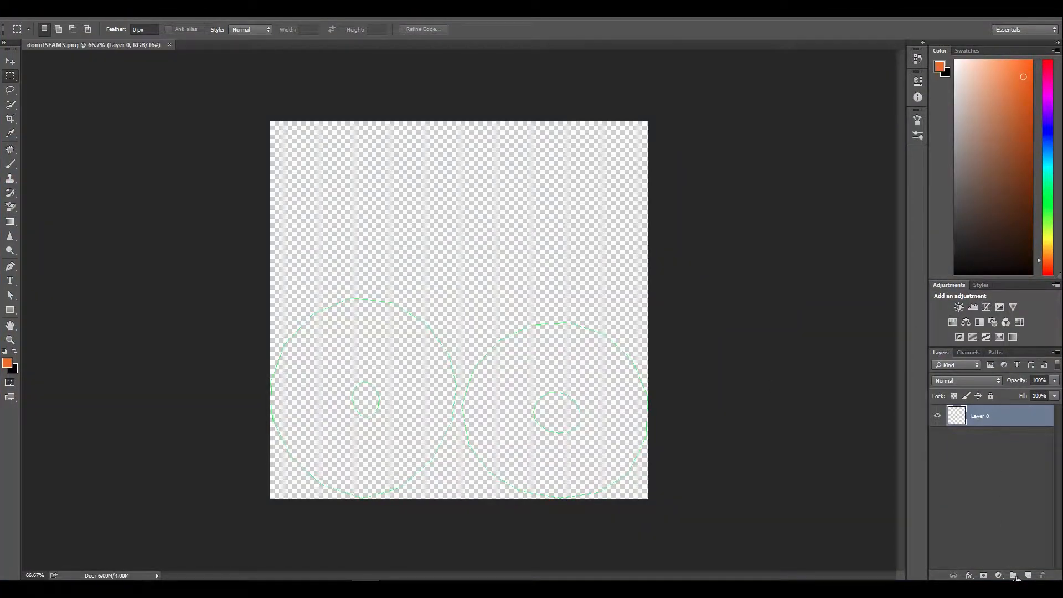
- Add a new layer to the seam image and fill it with white at 100% opacity
click(1028, 576)
key(shift+F5)
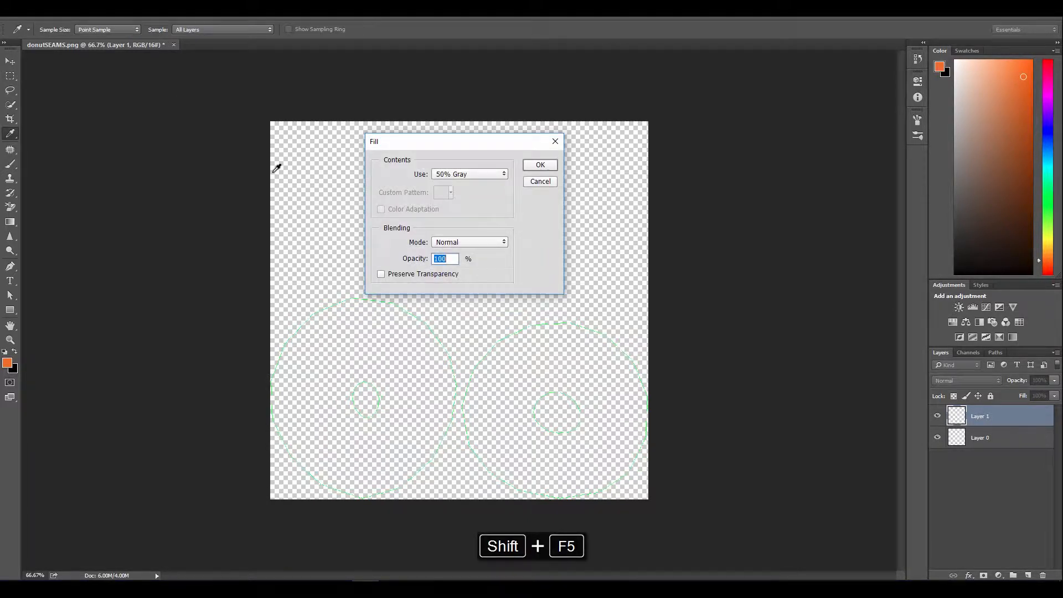
click(440, 175)
click(448, 262)
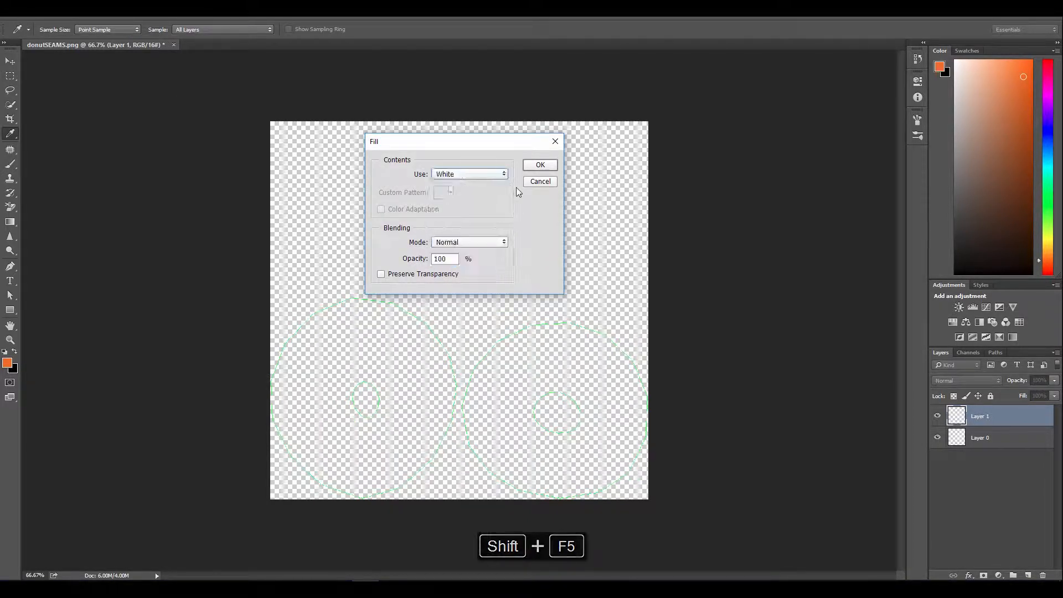
click(540, 165)
- Move the white layer beneath the seam layer and lock its transparent pixels, leaving Layer 0 active
drag(980, 416, 975, 446)
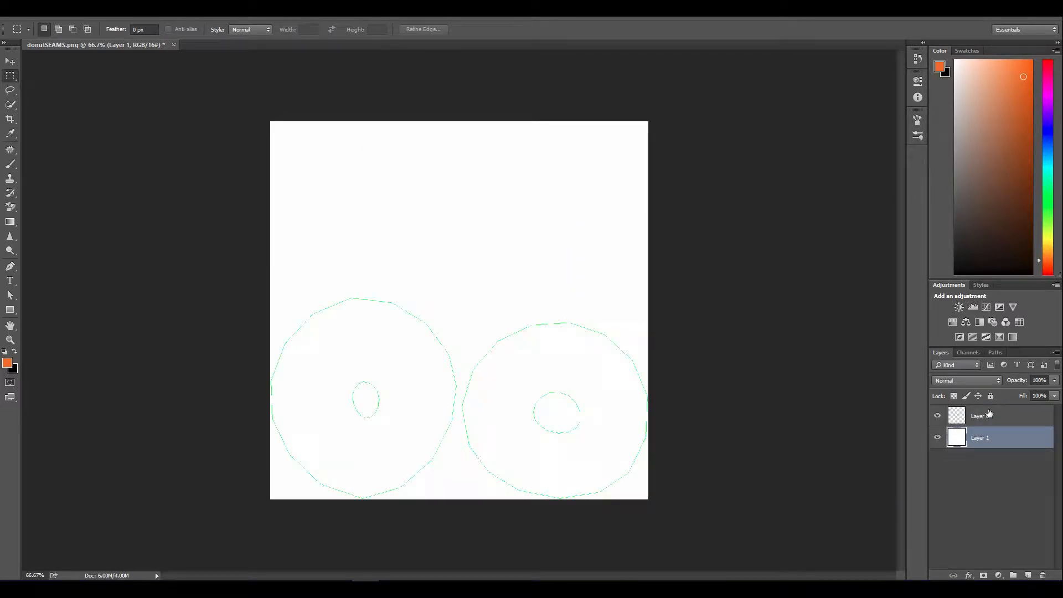
click(954, 396)
click(991, 419)
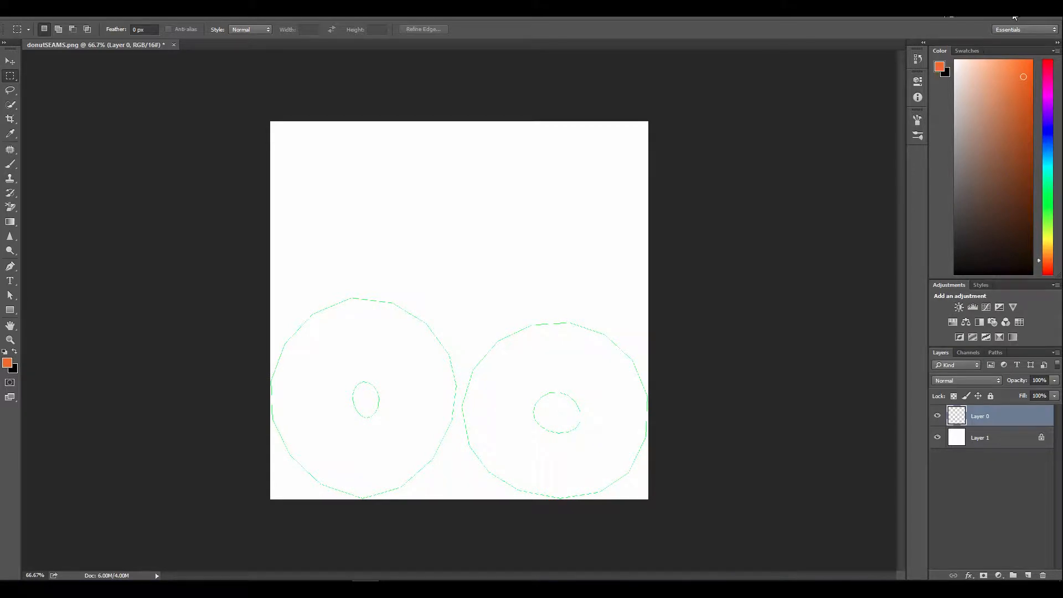
- Place the donutALL image into the document at 100% scale, above Layer 0
click(1014, 18)
drag(651, 200, 484, 494)
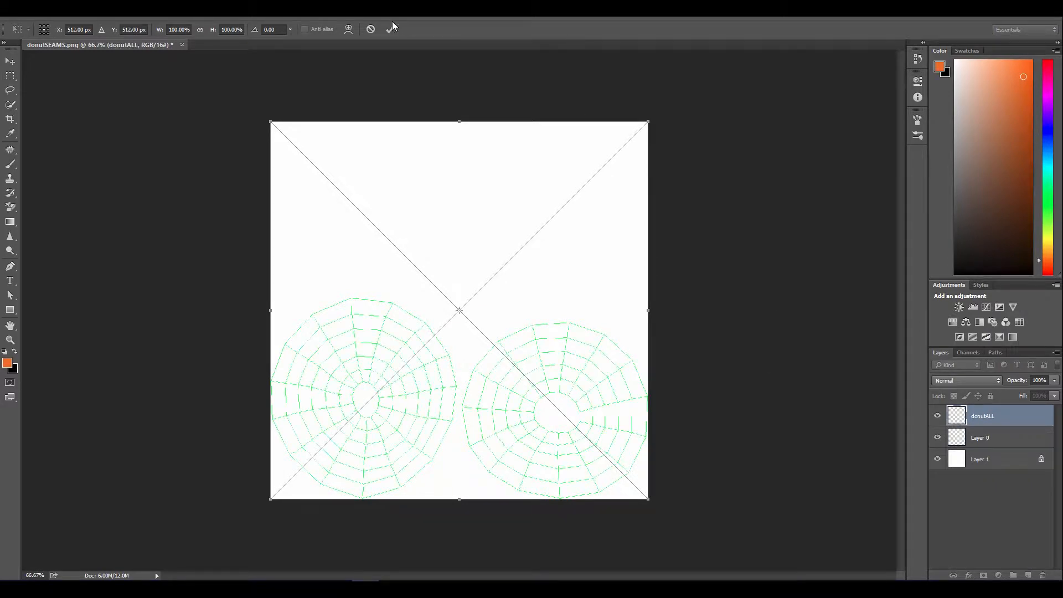
click(390, 29)
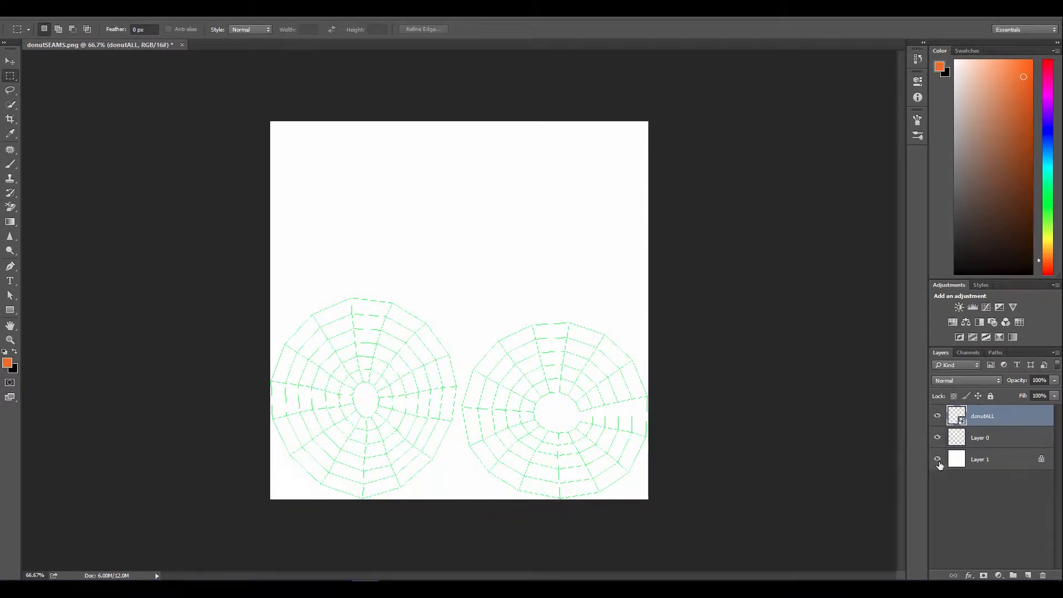
- Hide the donutALL layer and make Layer 0 the active layer
click(981, 457)
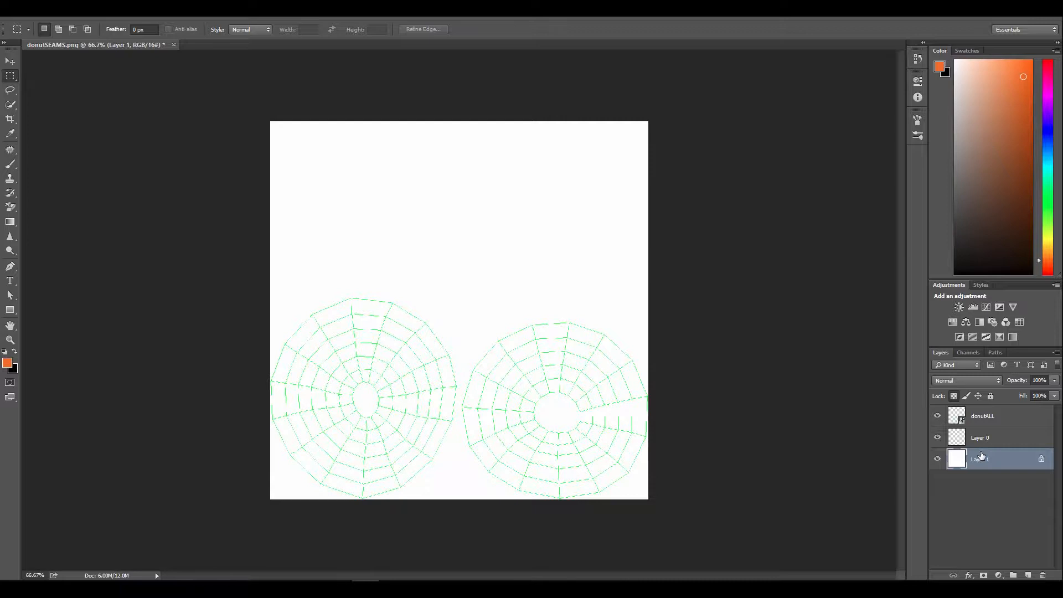
click(977, 429)
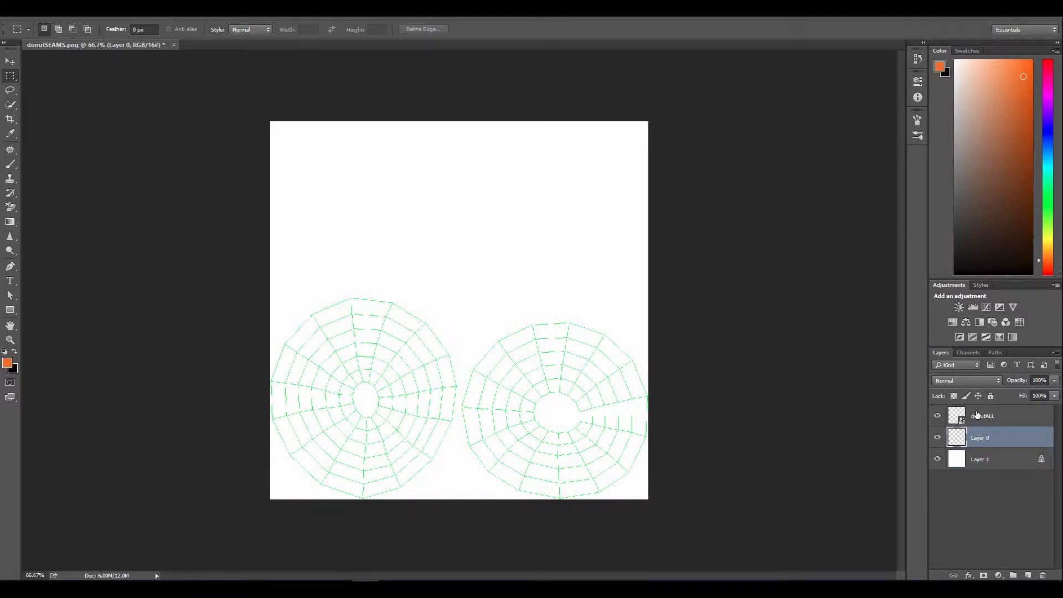
click(976, 416)
click(938, 416)
click(938, 416)
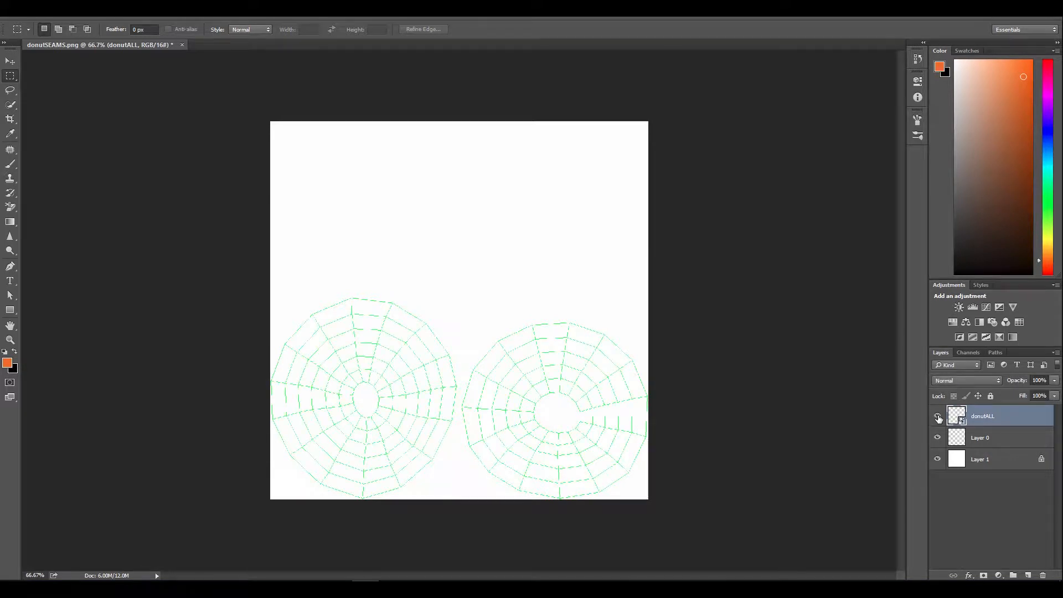
click(938, 416)
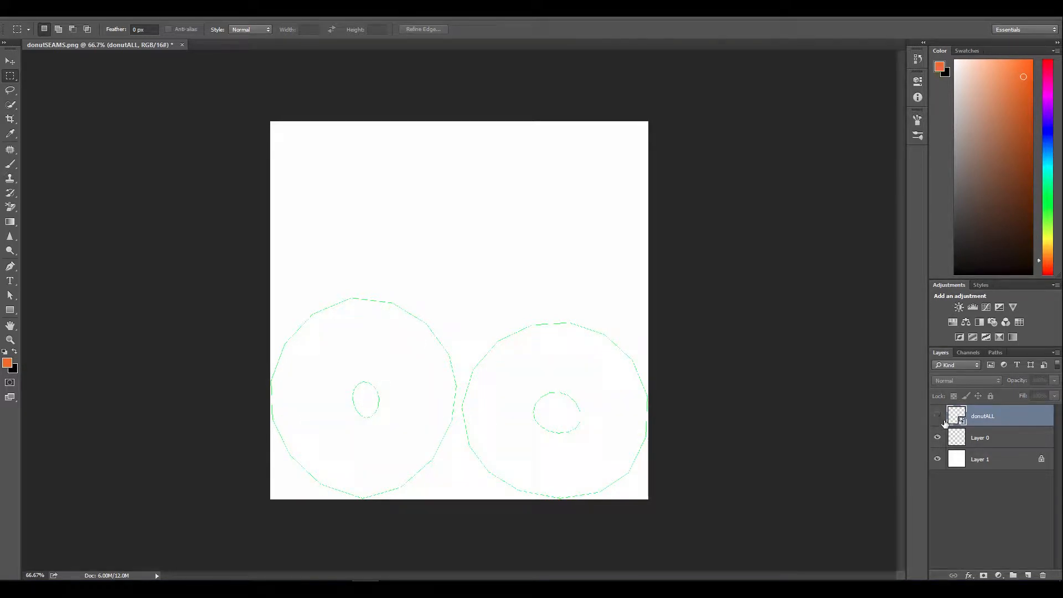
click(976, 438)
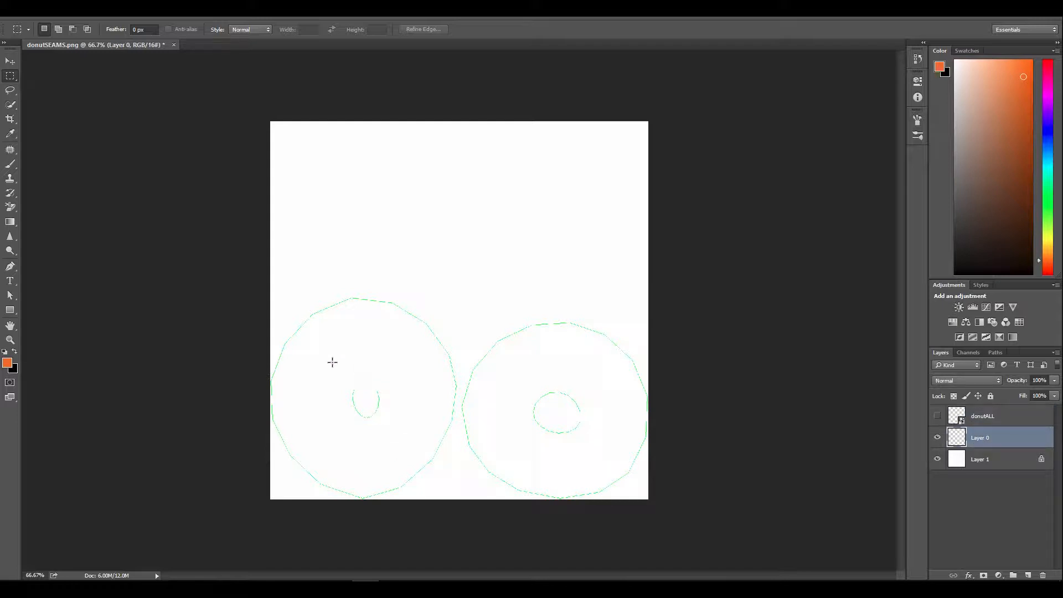
key(b)
mouse_move(404, 319)
mouse_down()
mouse_move(386, 307)
mouse_move(289, 338)
mouse_move(296, 439)
mouse_move(393, 347)
mouse_move(520, 332)
mouse_up()
key(ctrl+z)
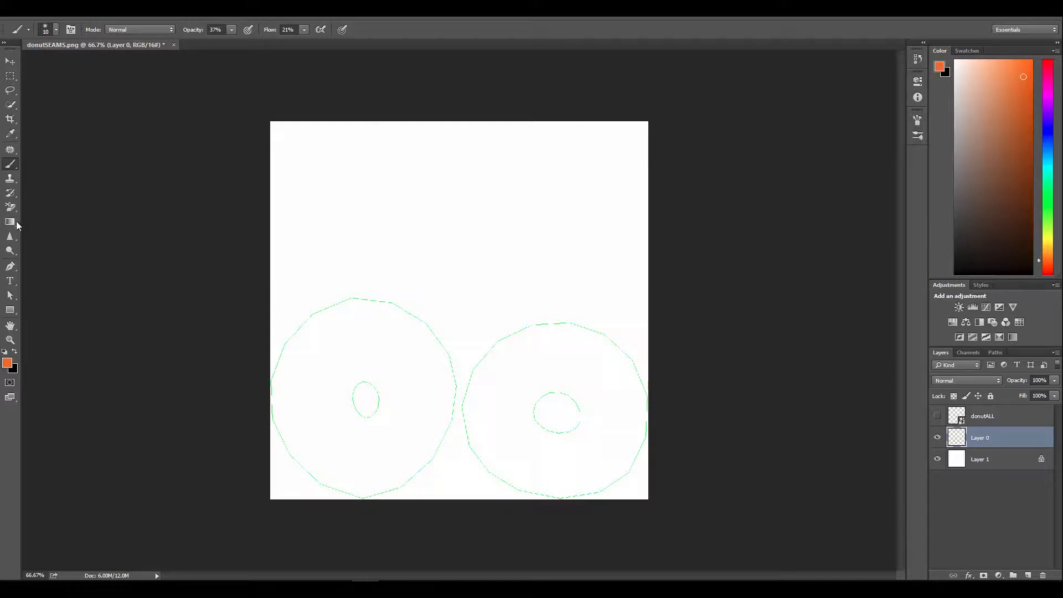
- Fill both donut outlines on Layer 0 with the orange foreground colour using the Paint Bucket, leaving the centre holes empty
drag(16, 221, 42, 232)
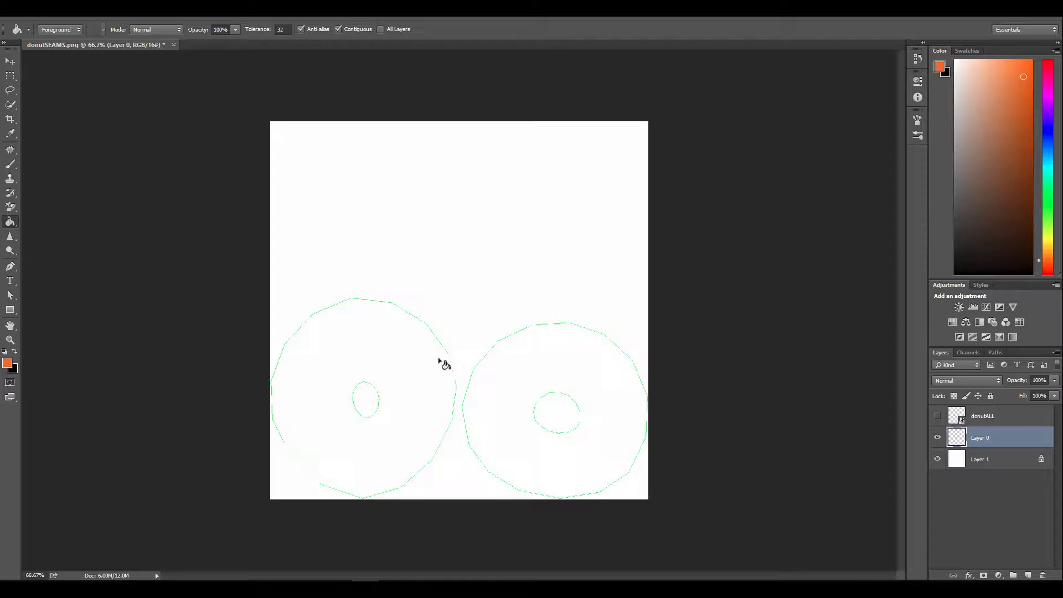
click(391, 364)
click(523, 368)
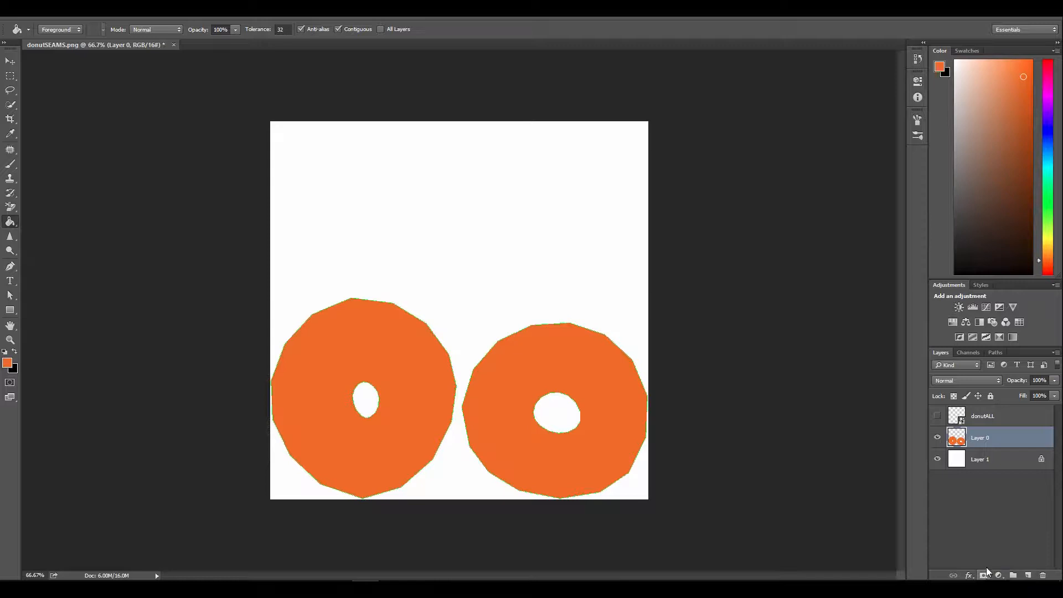
- Try duplicating the selected orange donut shapes onto a separate layer, and undo the copy
ctrl+click(958, 441)
key(ctrl+j)
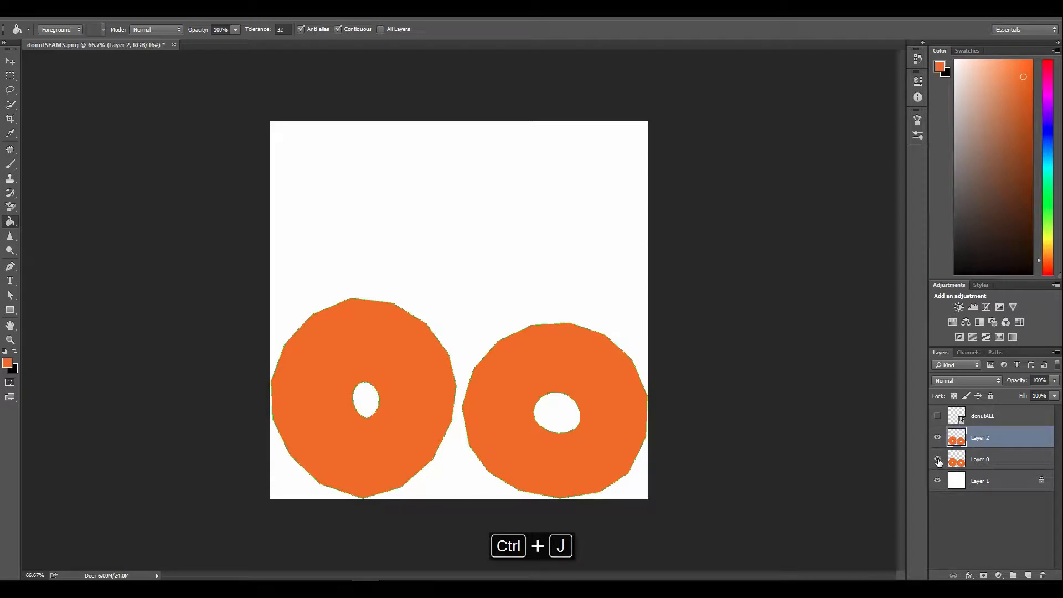
click(938, 437)
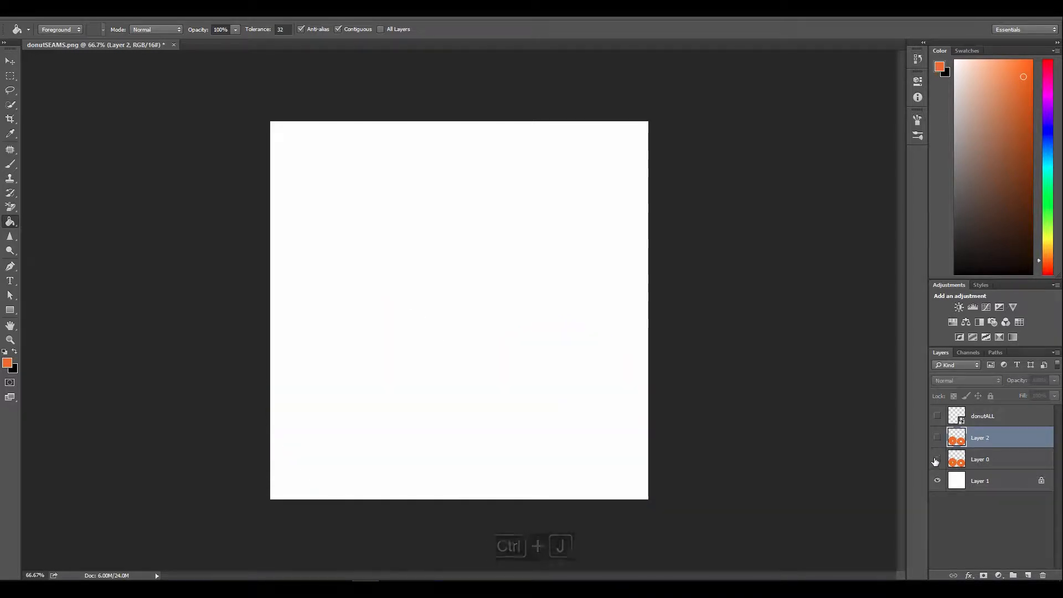
click(938, 438)
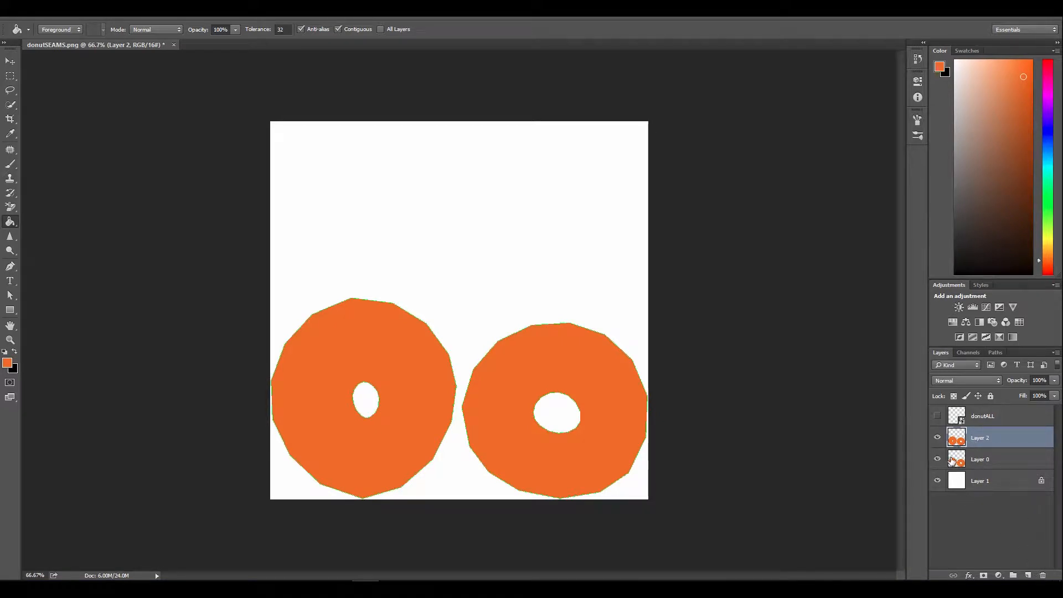
key(ctrl+z)
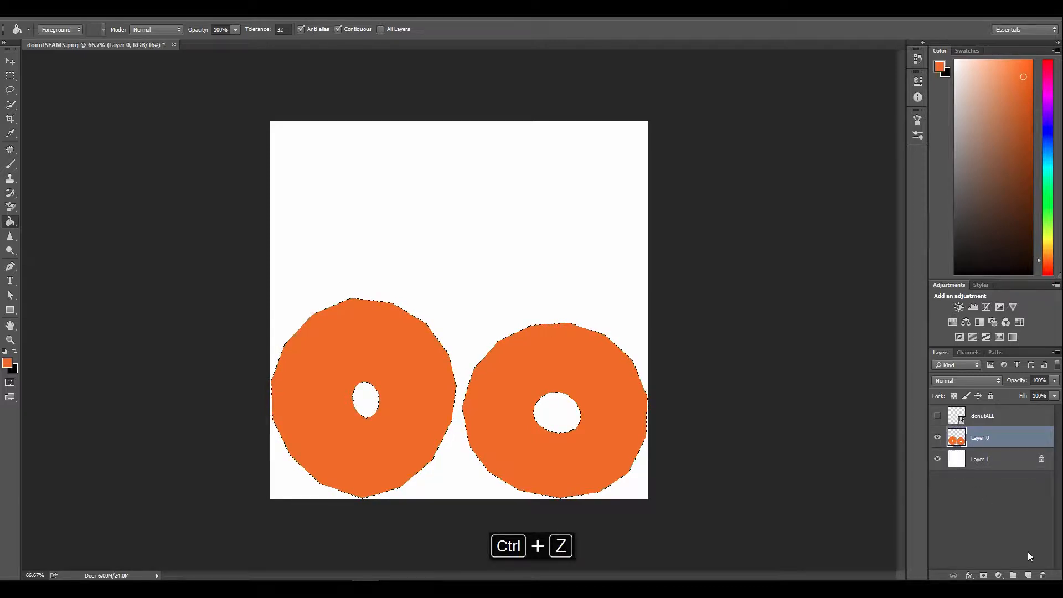
- Add an empty layer above Layer 0, switch to the browser and find a chocolate-glazed donut photo in the Google image results
click(1027, 575)
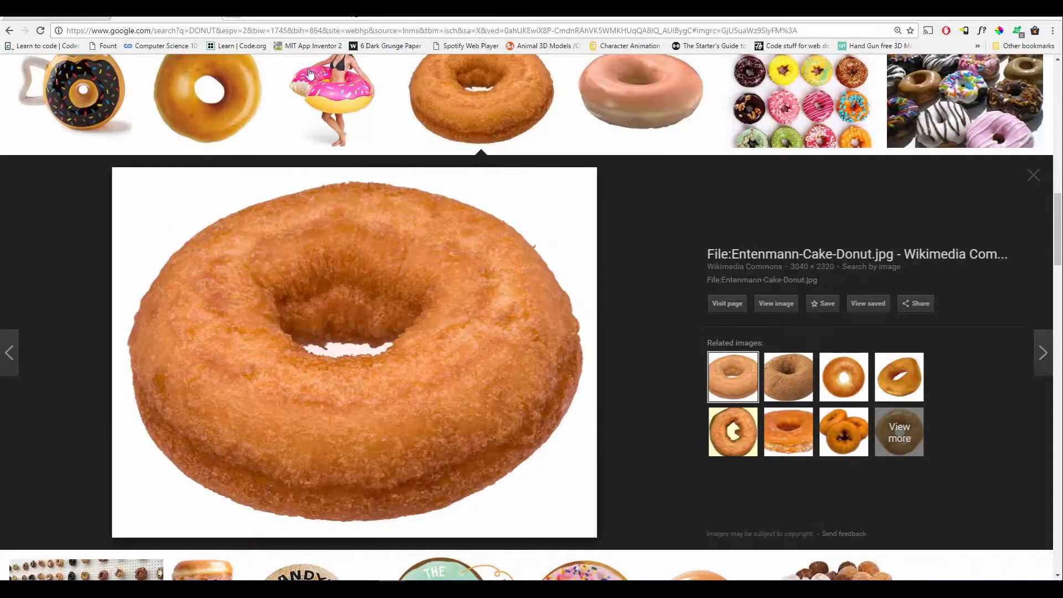
scroll(265, 155, up, 5)
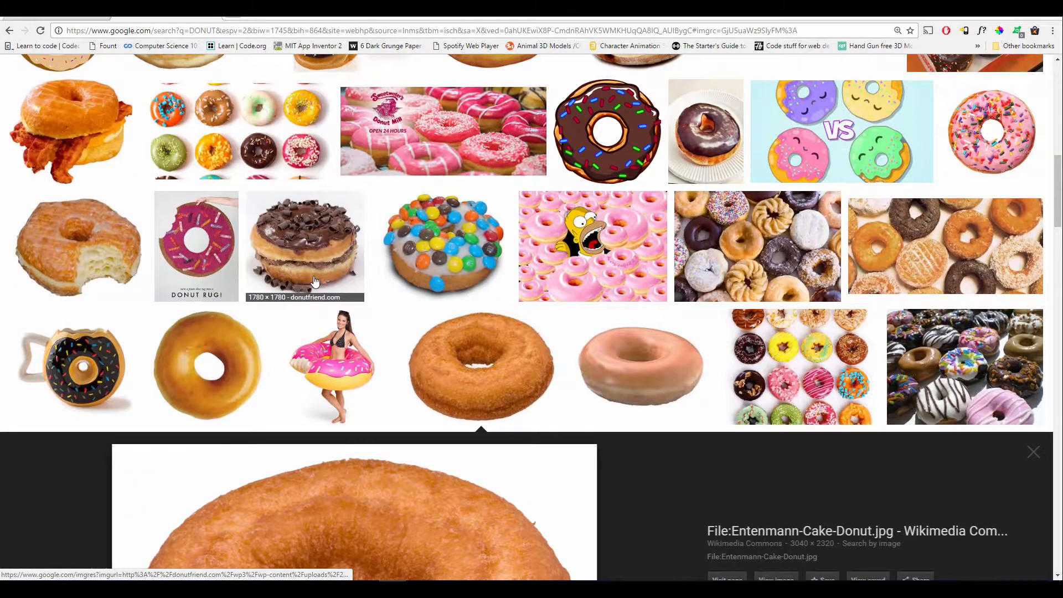
scroll(504, 409, down, 4)
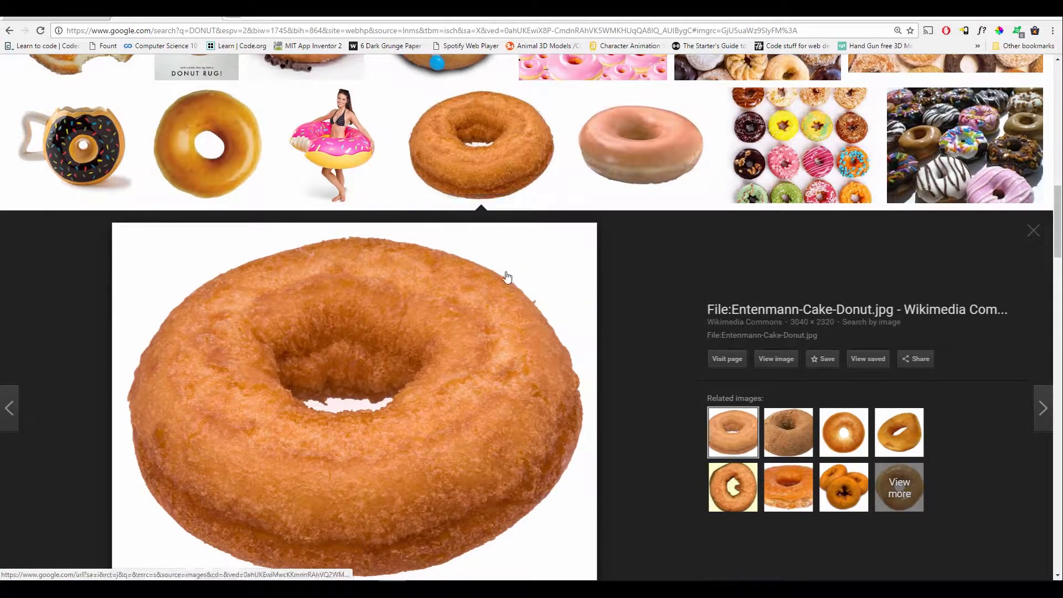
scroll(492, 416, down, 2)
scroll(492, 415, down, 12)
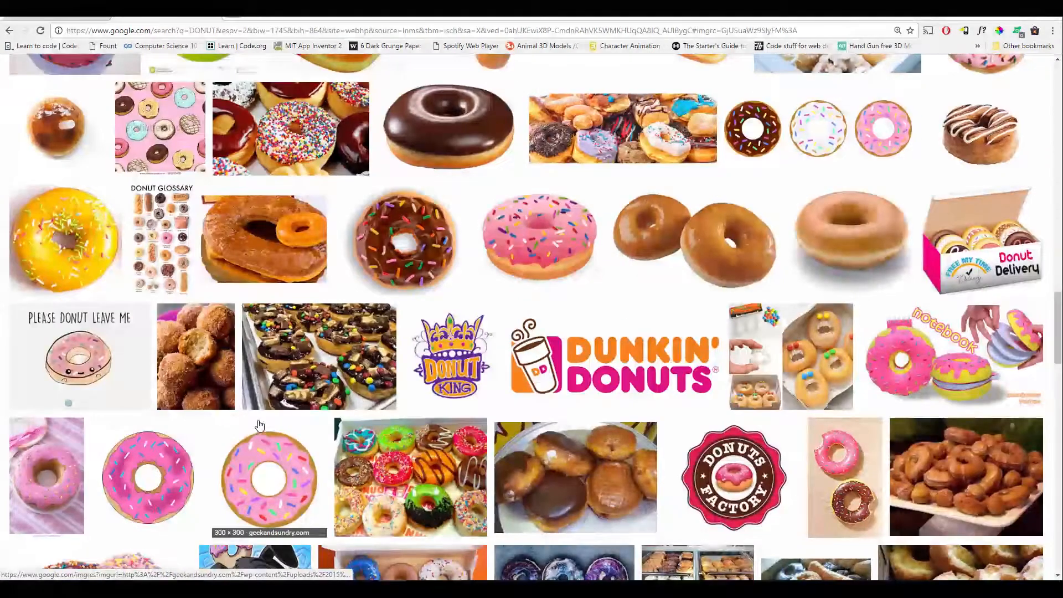
click(849, 210)
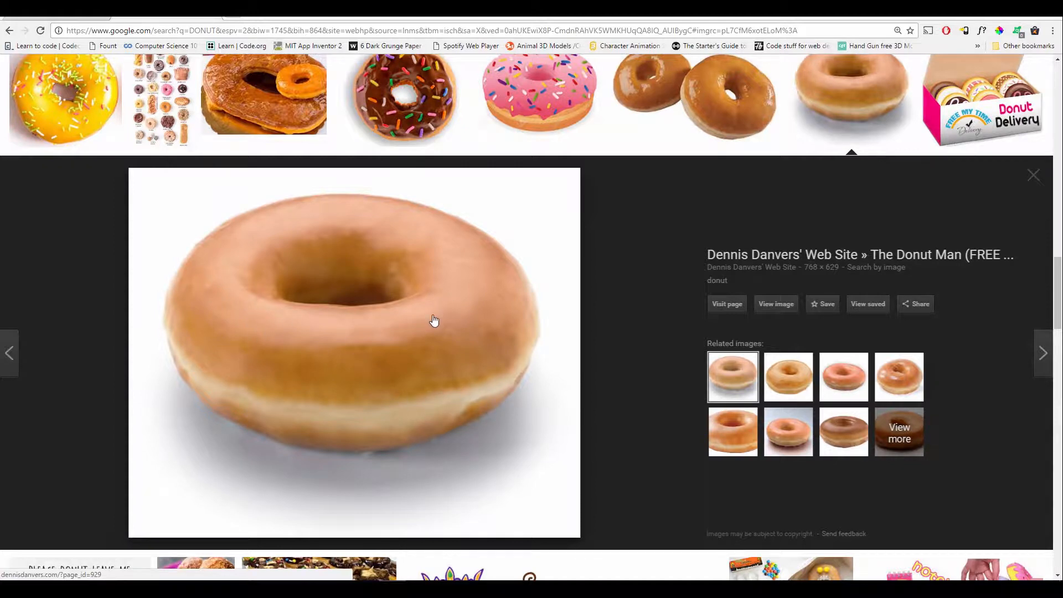
click(792, 437)
click(788, 377)
scroll(551, 411, down, 7)
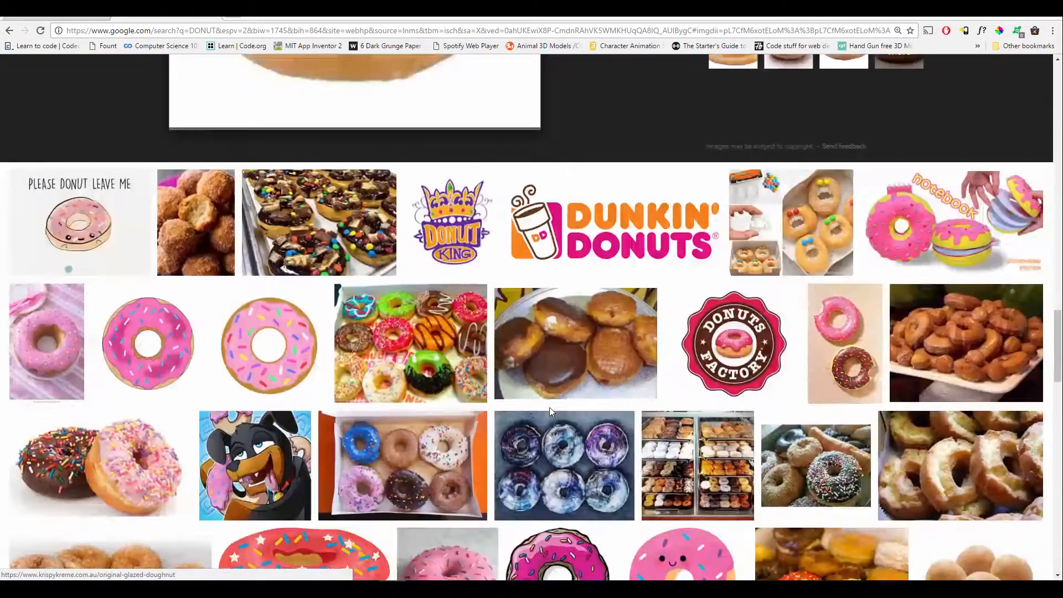
scroll(551, 412, down, 10)
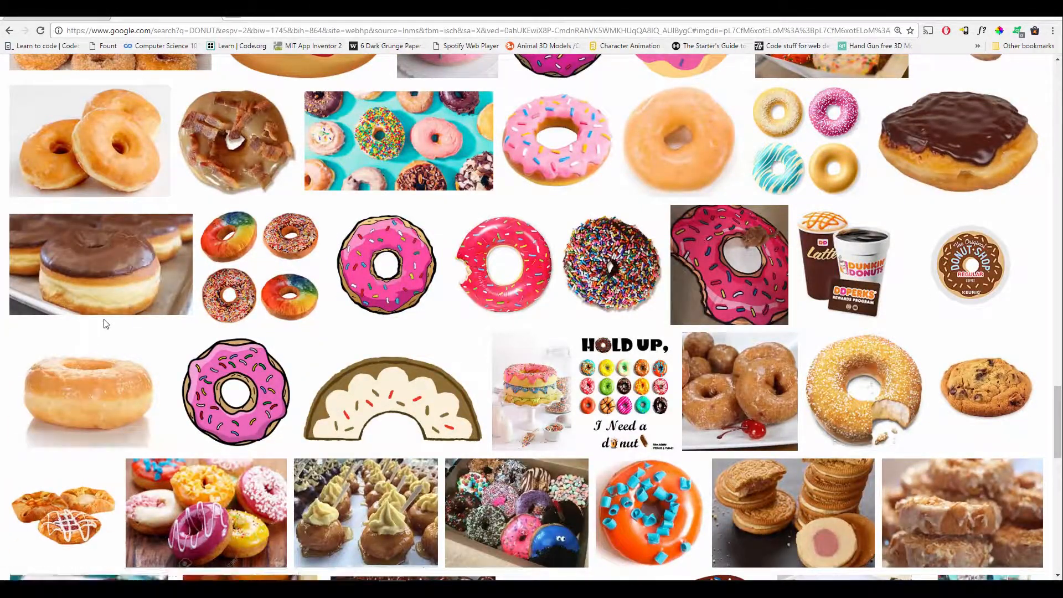
click(129, 288)
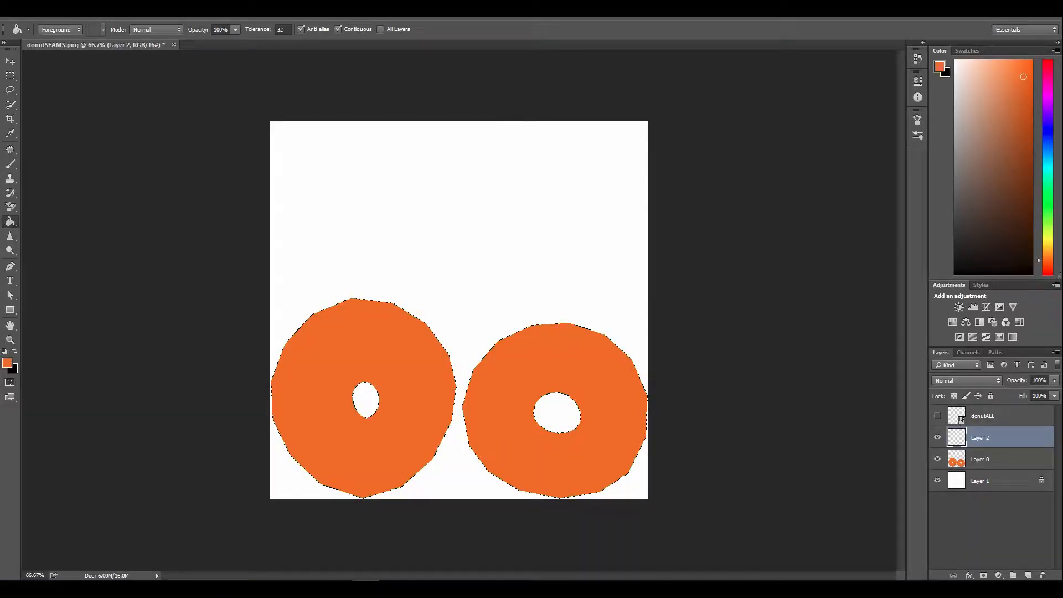
- Place the chocolate donut photo in the Photoshop document above the donut shapes, scaled to about 423% width and 422% height
drag(455, 189, 450, 186)
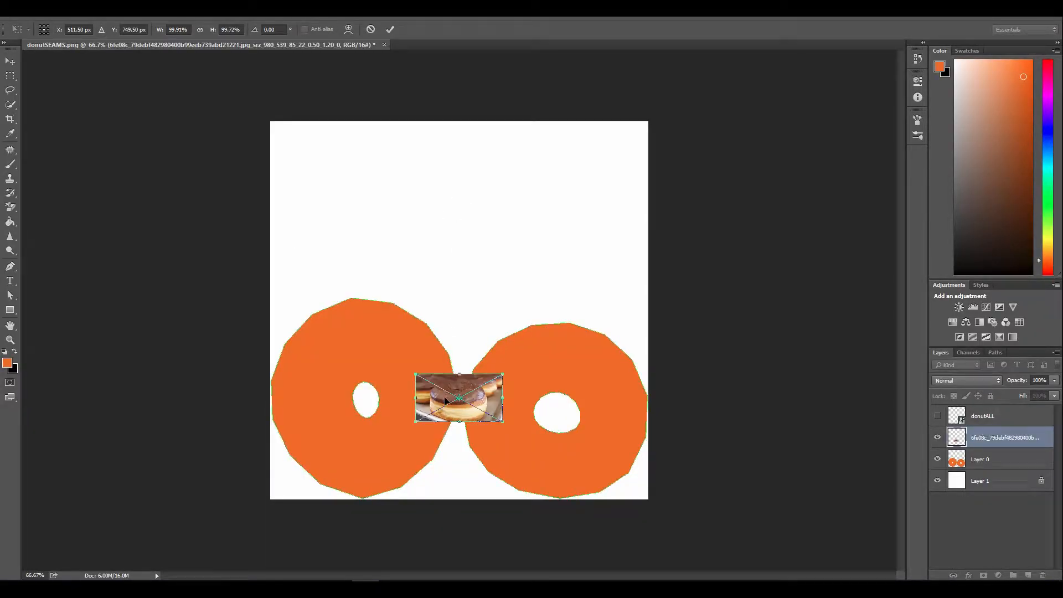
alt+shift+drag(505, 375, 650, 275)
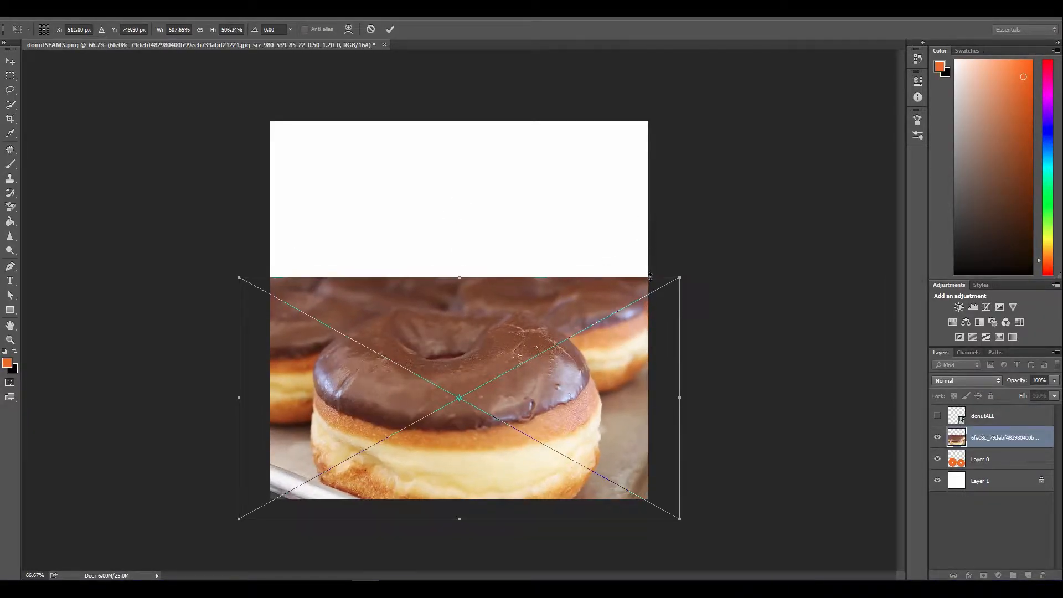
drag(442, 352, 452, 148)
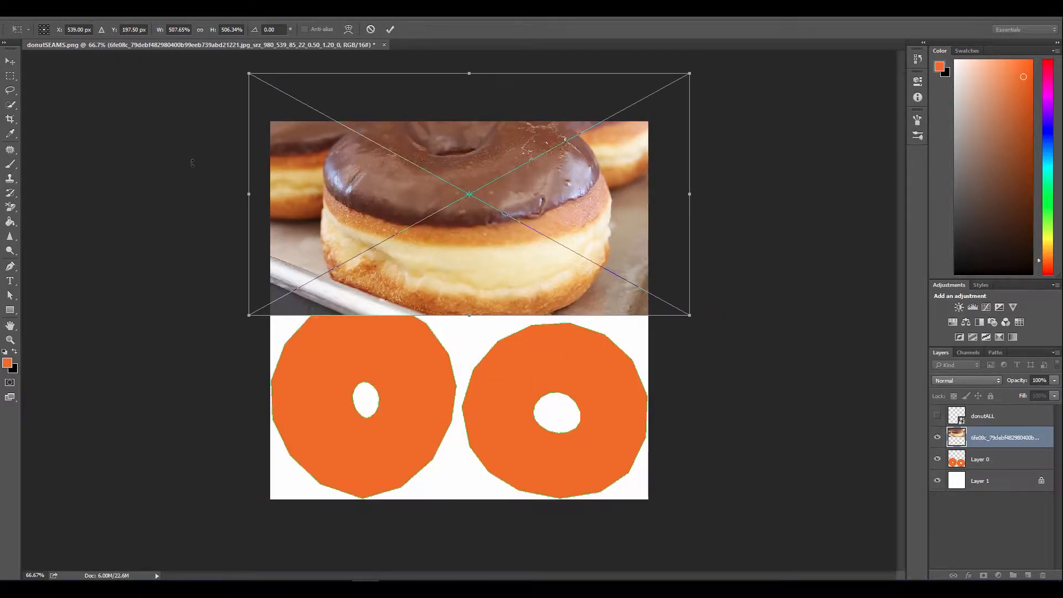
alt+shift+drag(265, 82, 285, 99)
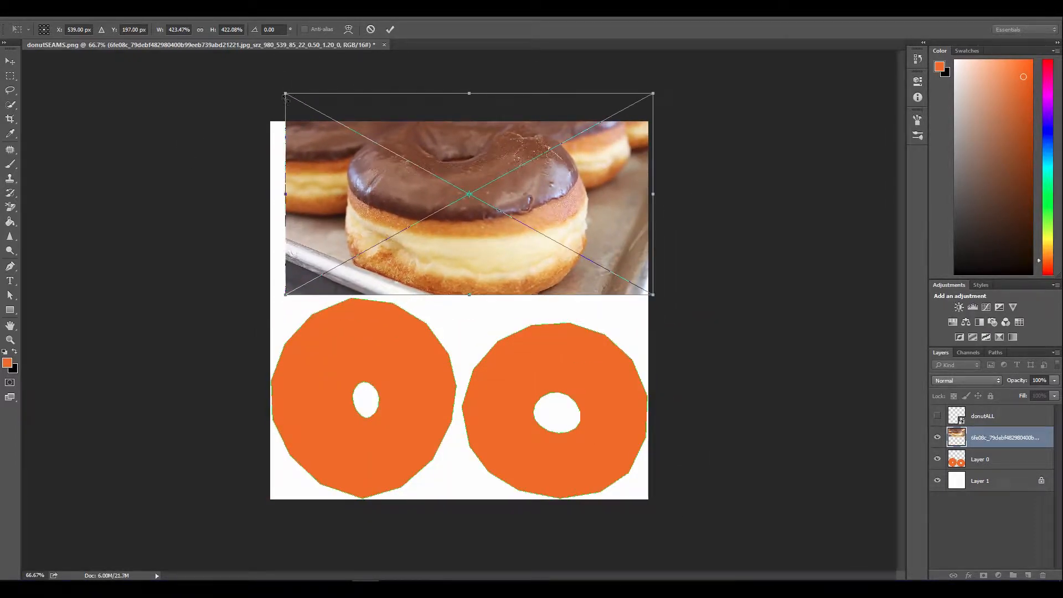
click(389, 29)
key(g)
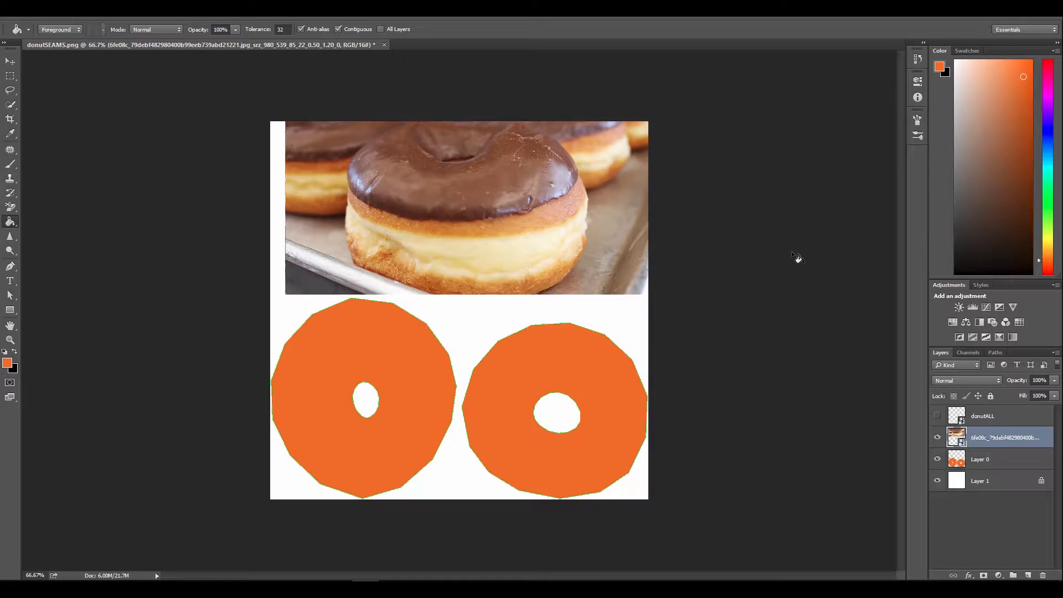
- Hide Layer 0 and load its two donut shapes as a selection
click(937, 460)
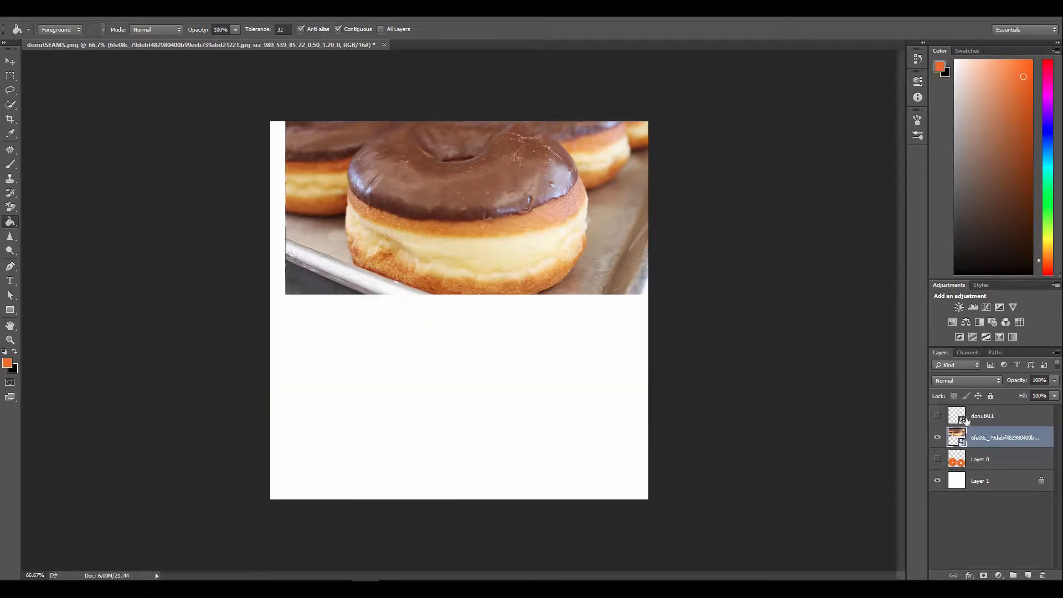
click(977, 460)
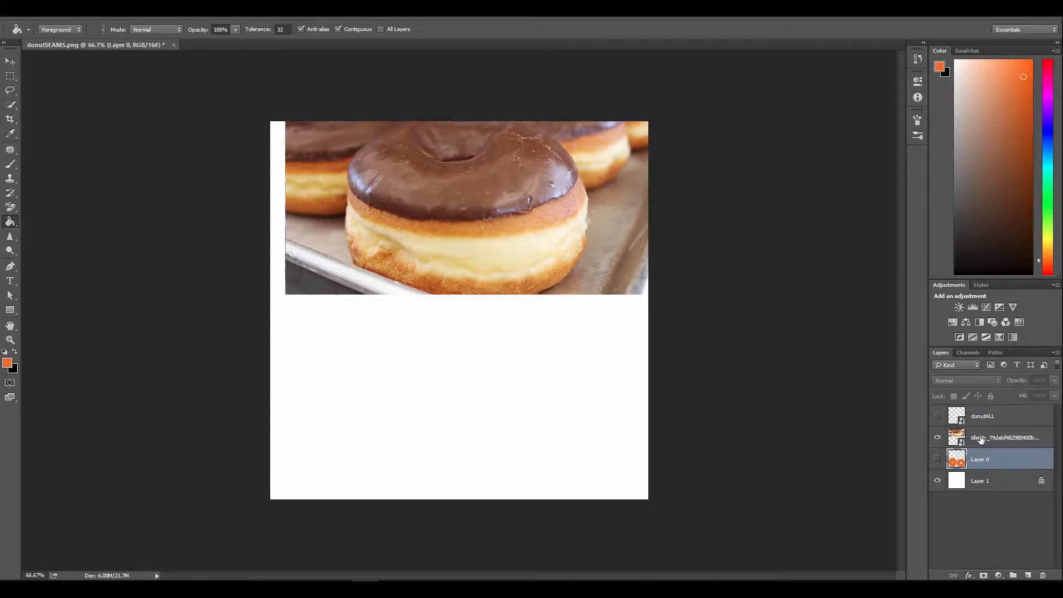
click(979, 440)
click(961, 464)
ctrl+click(956, 460)
- Rasterize the placed chocolate donut photo layer, keeping the donut-shaped selection
click(978, 438)
right_click(977, 438)
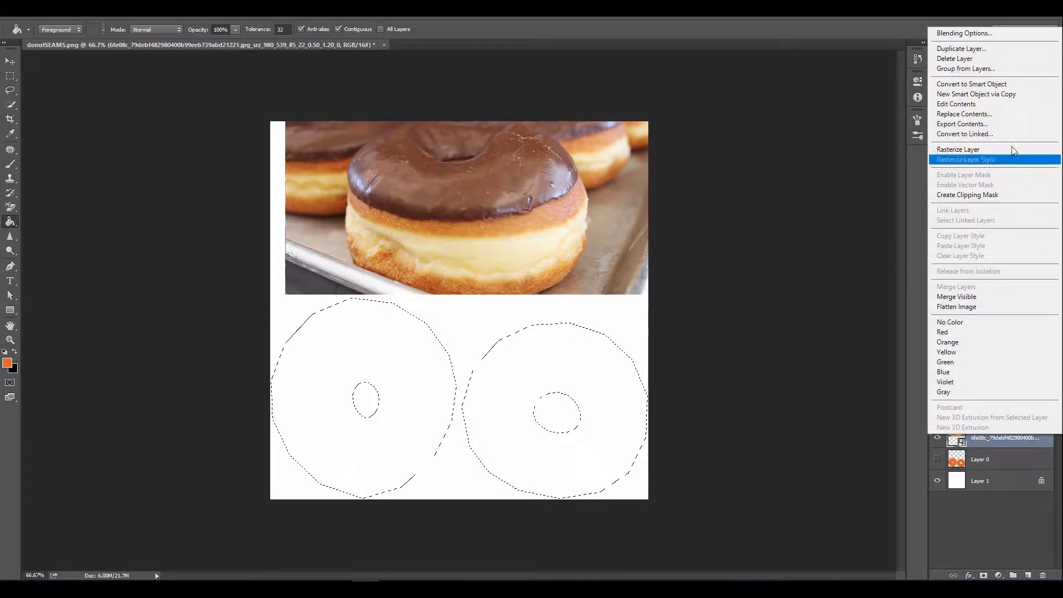
click(974, 149)
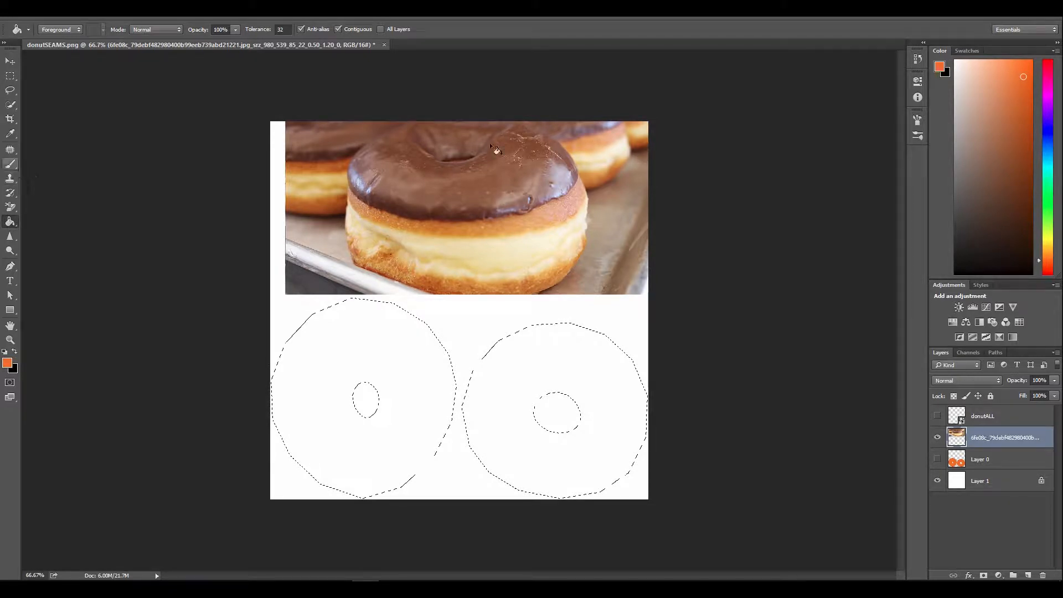
- Sample the golden-brown dough colour just below the chocolate glaze in the photo and fill the selected donut shapes with it
key(i)
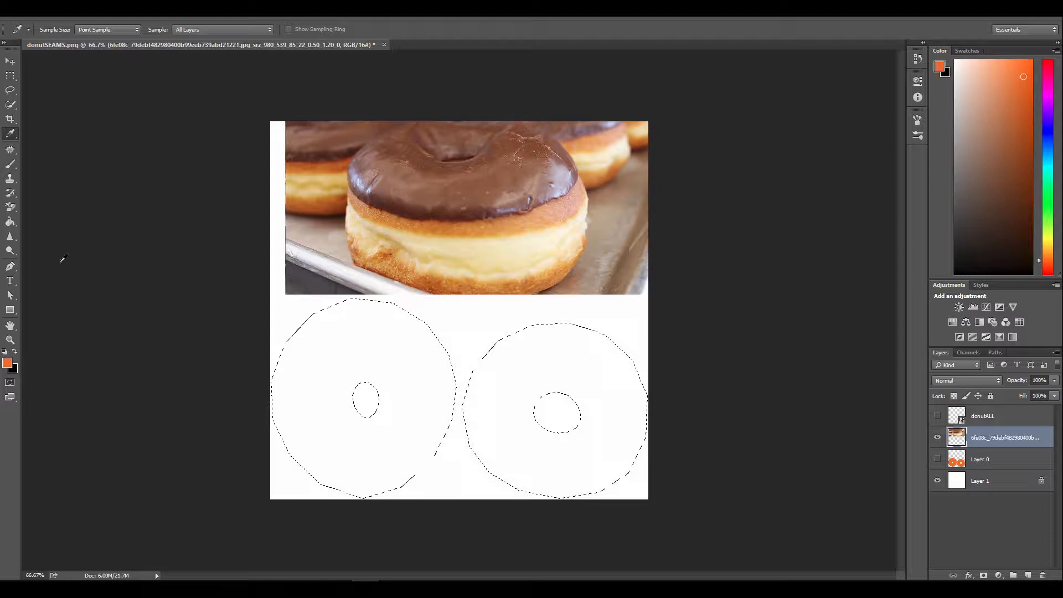
click(509, 224)
key(g)
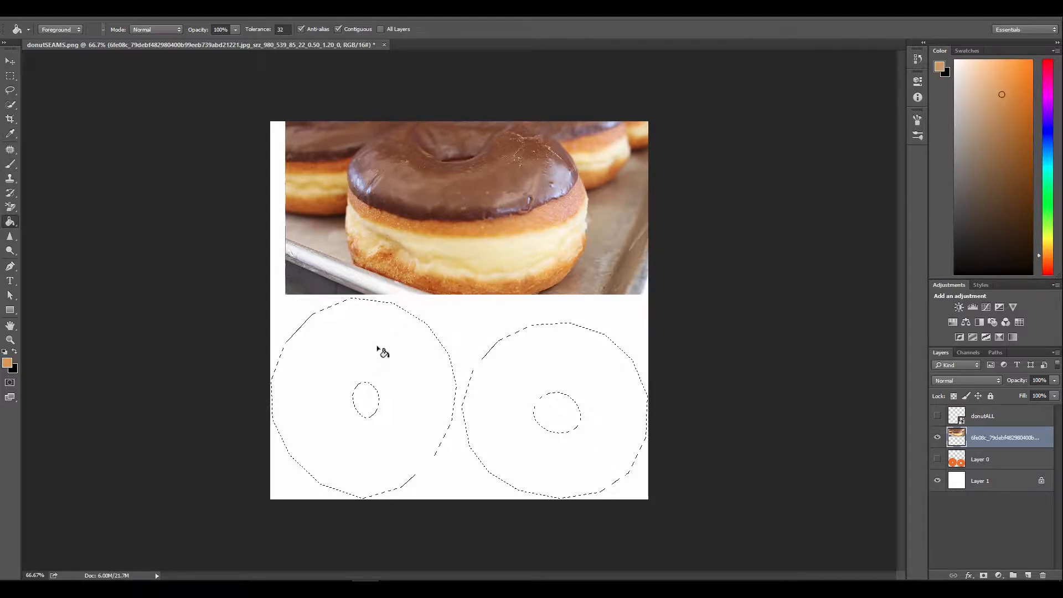
click(379, 349)
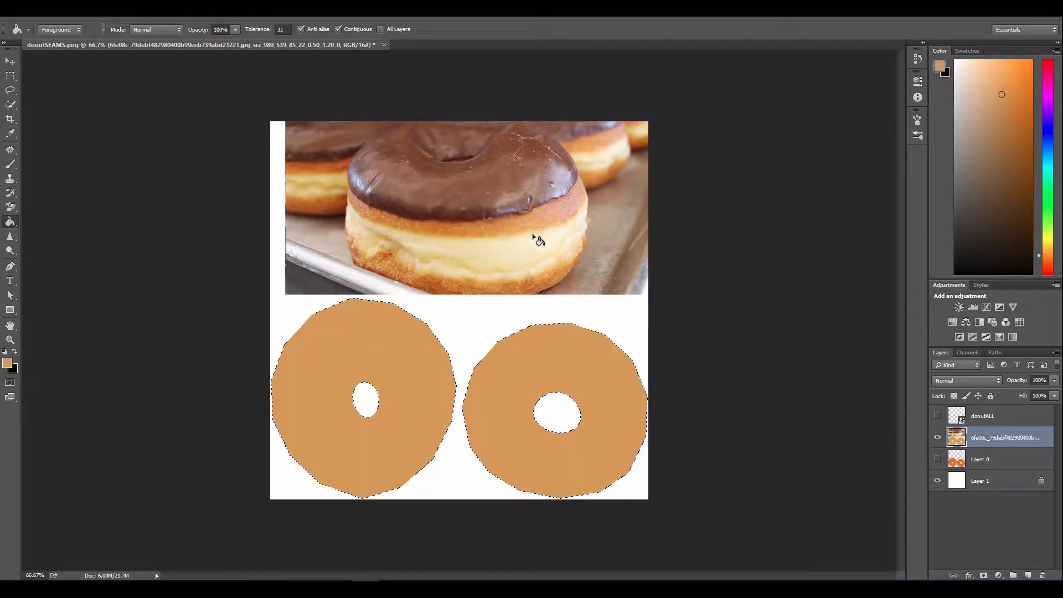
- Sample a lighter golden dough colour from the photo and brush faint streaks across the right donut shape with a 50 px textured brush
key(i)
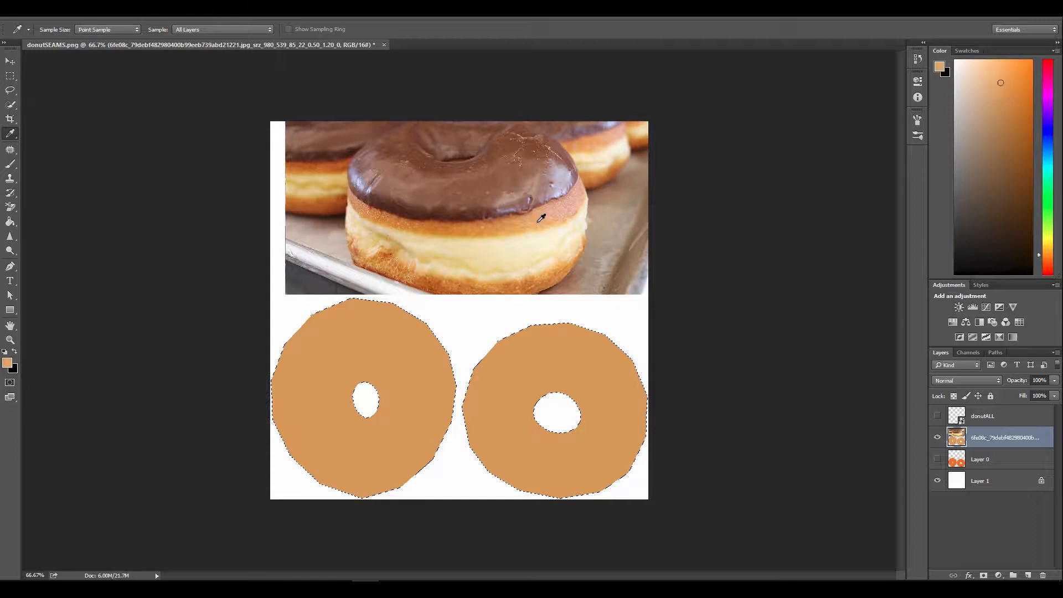
key(b)
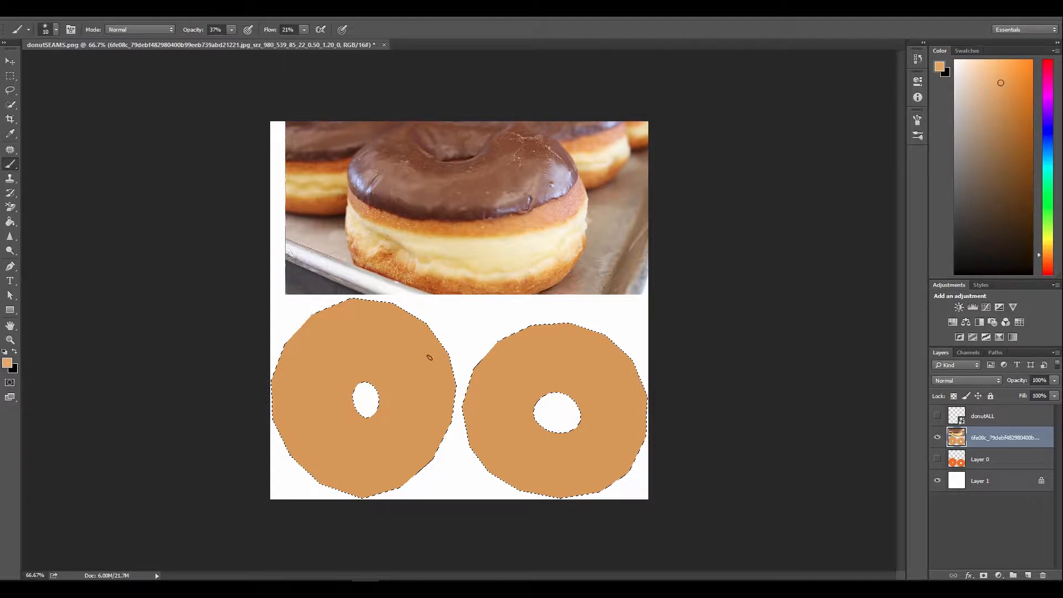
click(917, 136)
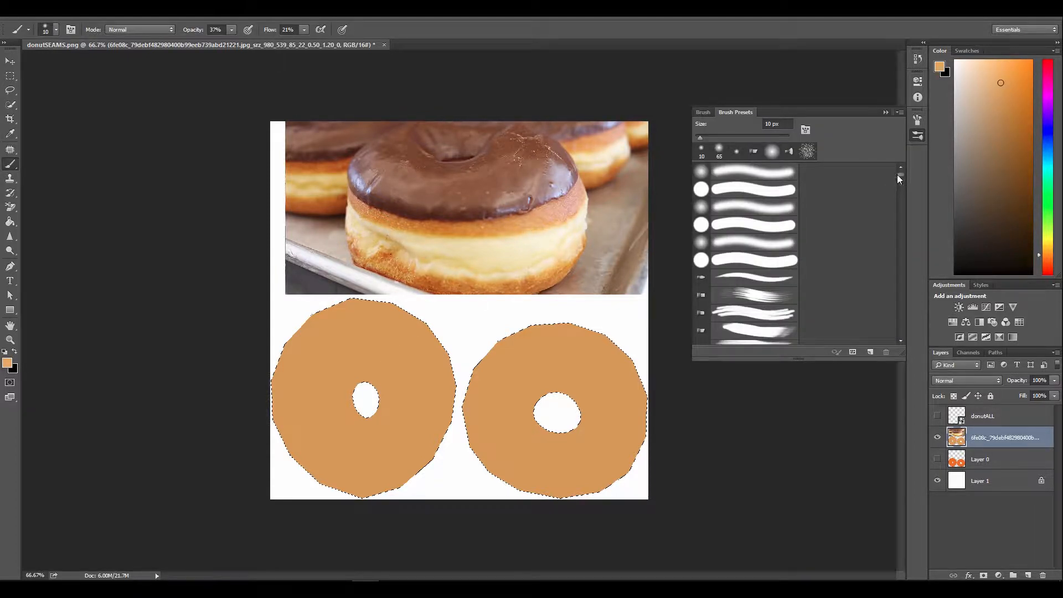
drag(899, 174, 897, 183)
click(731, 291)
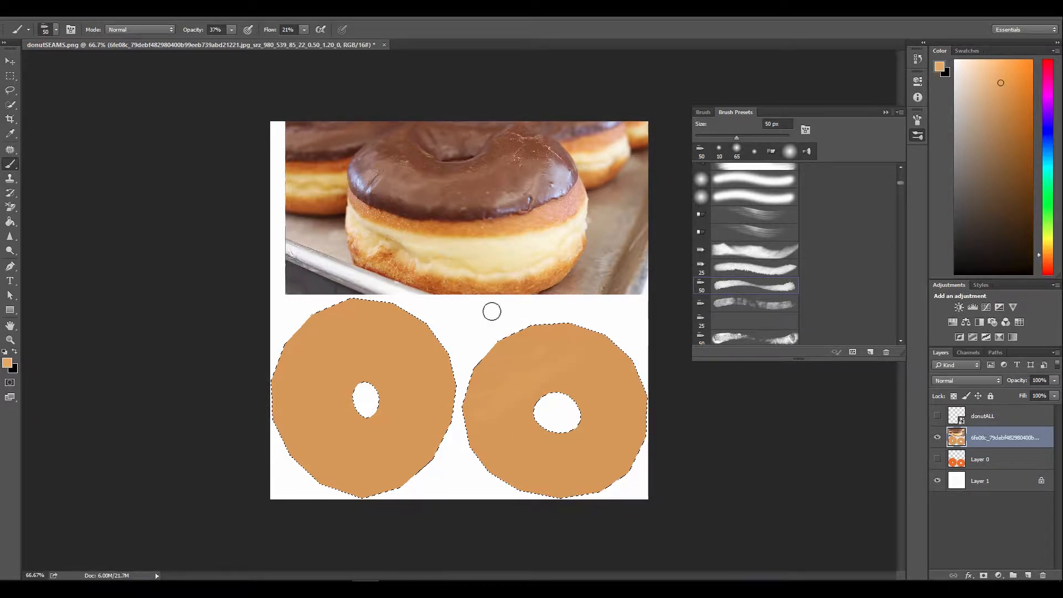
- Sample the reddish-brown dough colour beneath the glaze and brush streaks above the right donut's hole, undoing unwanted strokes
key(i)
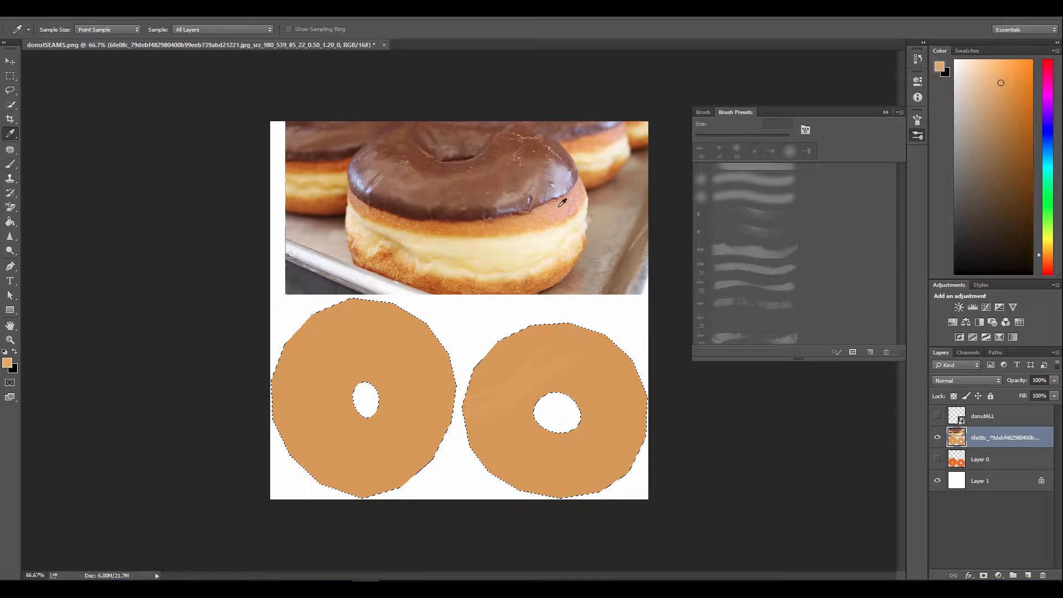
click(559, 205)
click(569, 201)
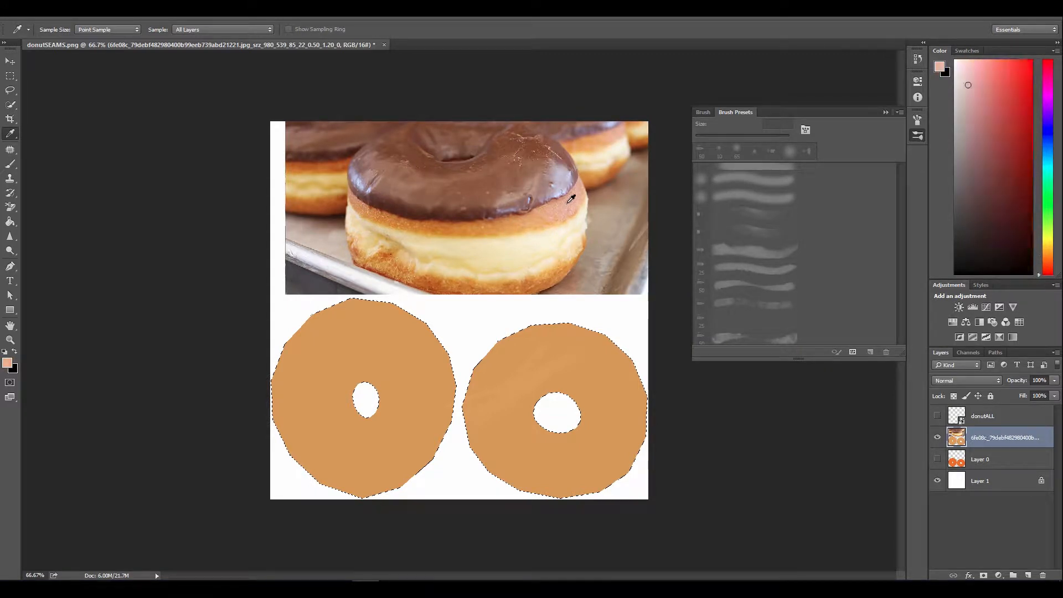
drag(554, 207, 522, 214)
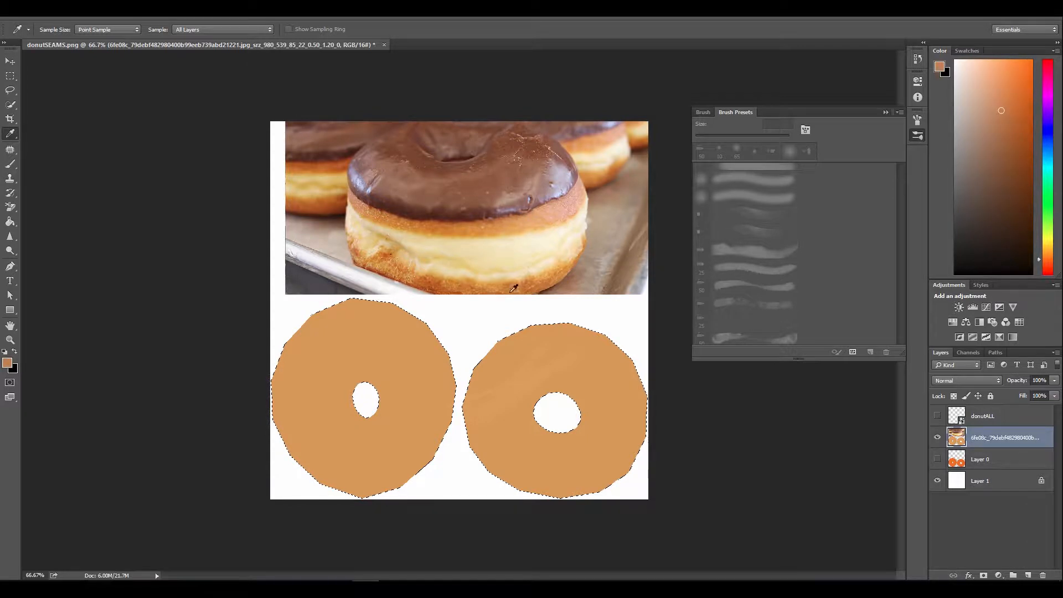
key(b)
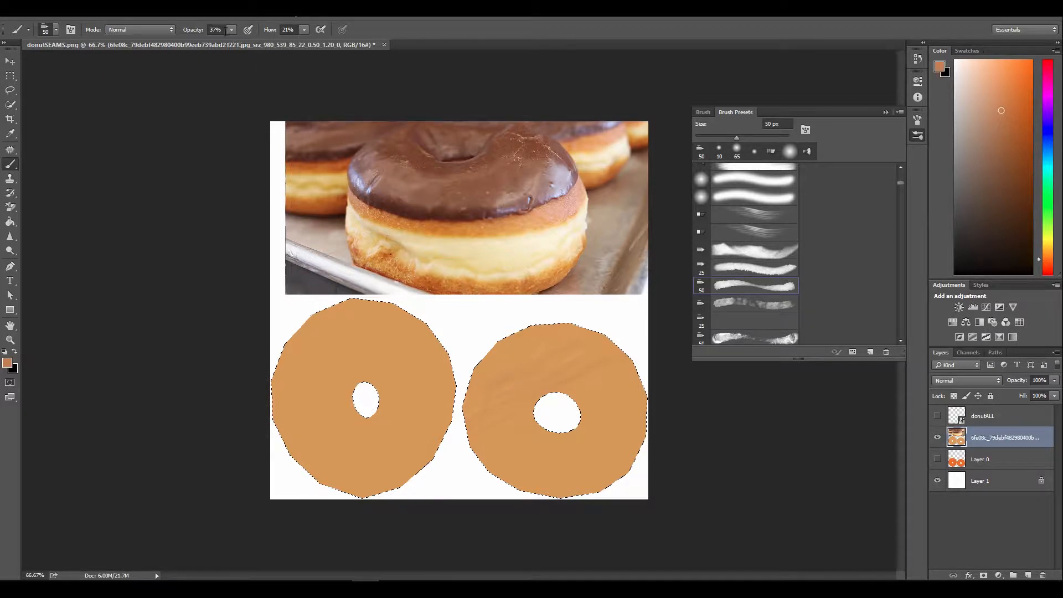
key(Tab)
mouse_move(560, 398)
mouse_down()
mouse_move(501, 405)
mouse_move(567, 361)
mouse_move(574, 334)
mouse_move(578, 366)
mouse_up()
key(Return)
key(ctrl+z)
key(ctrl+alt+z)
- Brush reddish-brown streaks over the lower half of the right donut with a patchy 50 px textured brush
click(774, 305)
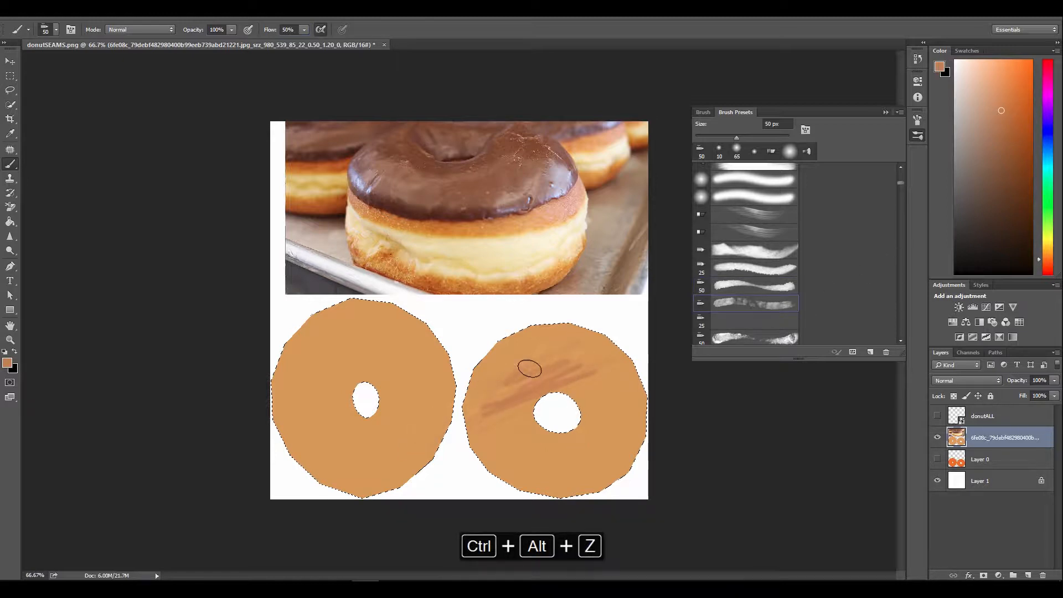
click(774, 339)
drag(612, 478, 602, 475)
- Enlarge the textured brush to 250 px and cover both donut shapes with broad reddish-brown strokes
key(bracketright)
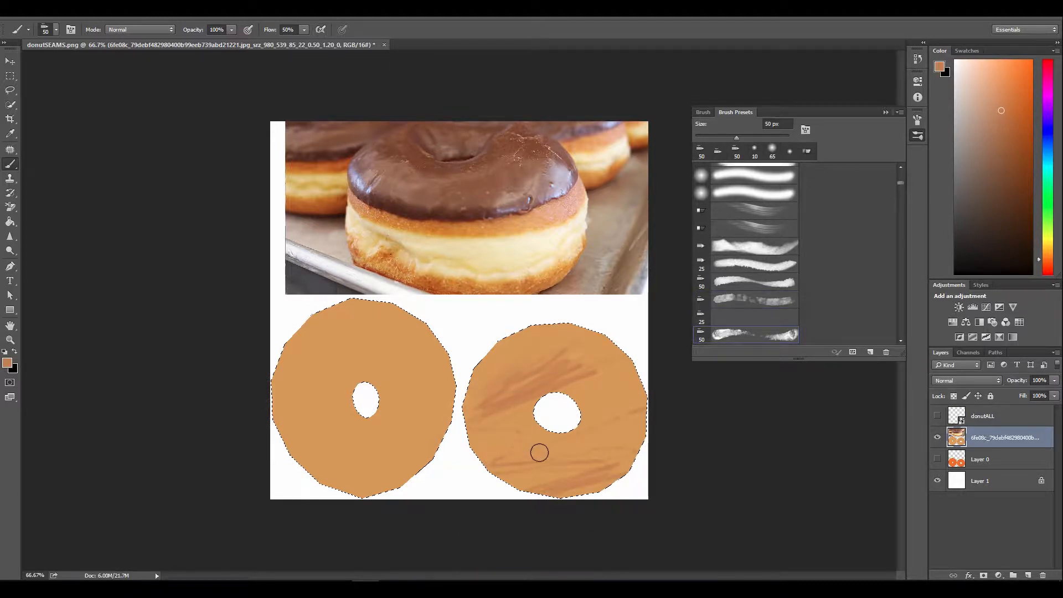
key(bracketright)
key(bracketright)
key(bracketright)
key(bracketright)
key(bracketright)
key(bracketright)
key(bracketright)
key(bracketright)
key(bracketright)
mouse_move(517, 475)
mouse_down()
mouse_move(768, 349)
mouse_move(671, 380)
mouse_move(768, 348)
mouse_up()
drag(548, 393, 852, 333)
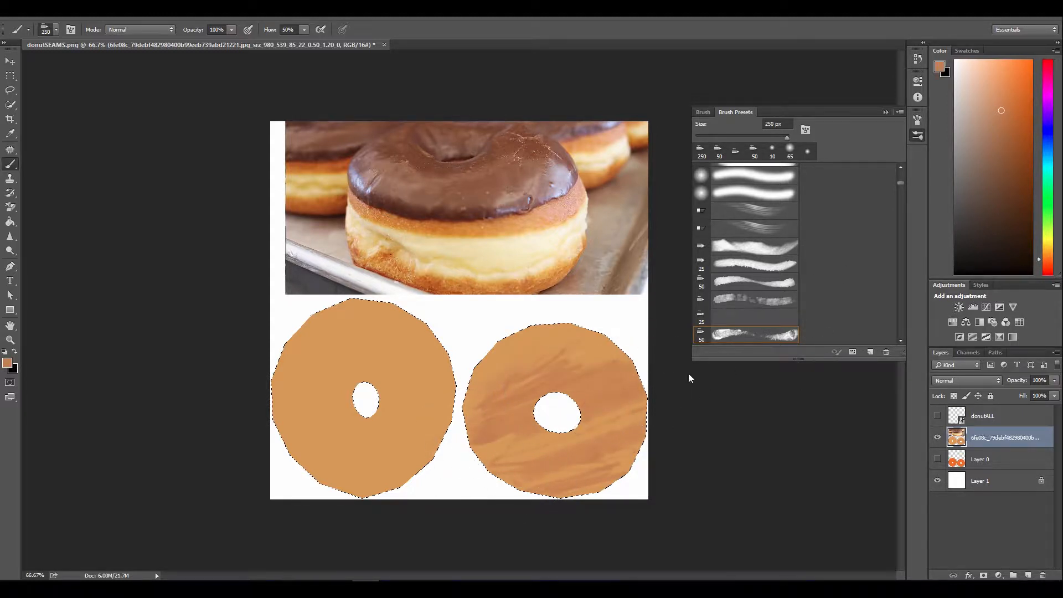
drag(410, 394, 622, 342)
mouse_move(203, 436)
mouse_down()
mouse_move(347, 465)
mouse_move(576, 450)
mouse_move(766, 467)
mouse_up()
mouse_move(753, 406)
mouse_down()
mouse_move(287, 484)
mouse_move(185, 465)
mouse_move(393, 458)
mouse_move(677, 407)
mouse_up()
mouse_move(712, 301)
mouse_down()
mouse_move(247, 389)
mouse_move(218, 372)
mouse_move(308, 326)
mouse_move(569, 292)
mouse_move(620, 297)
mouse_move(337, 426)
mouse_move(416, 458)
mouse_move(237, 440)
mouse_move(403, 487)
mouse_move(480, 403)
mouse_up()
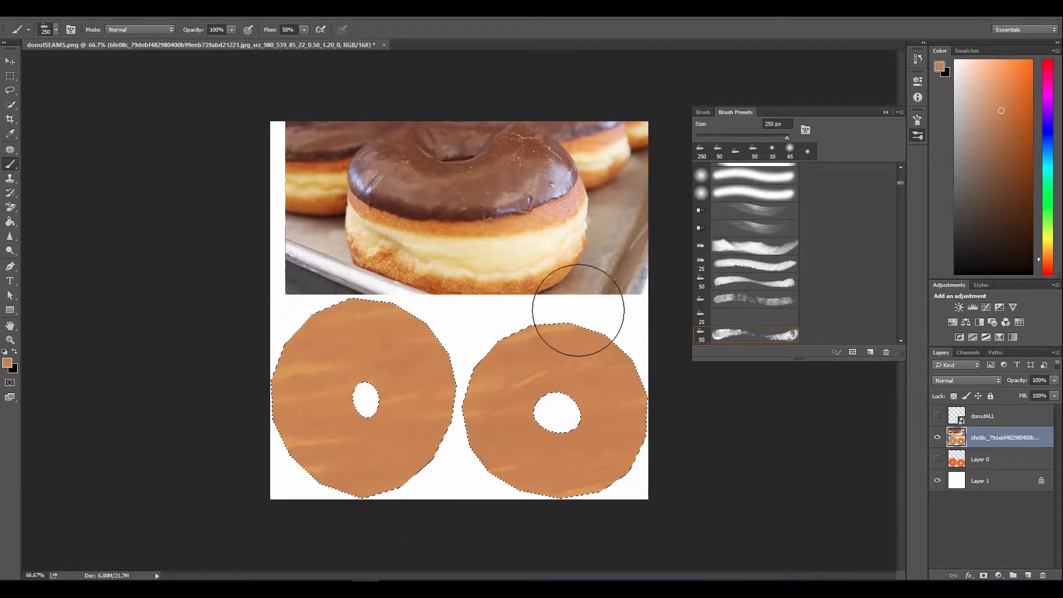
- Sample the orange-brown dough colour just below the glaze and blend it over both donut shapes, lowering the brush flow to 30%
key(i)
click(436, 224)
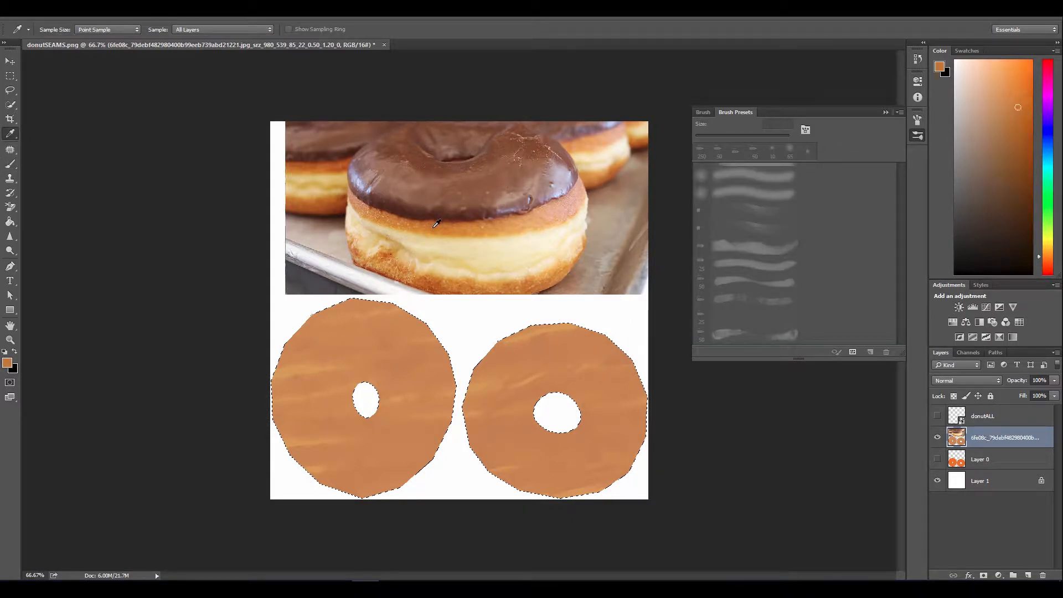
key(b)
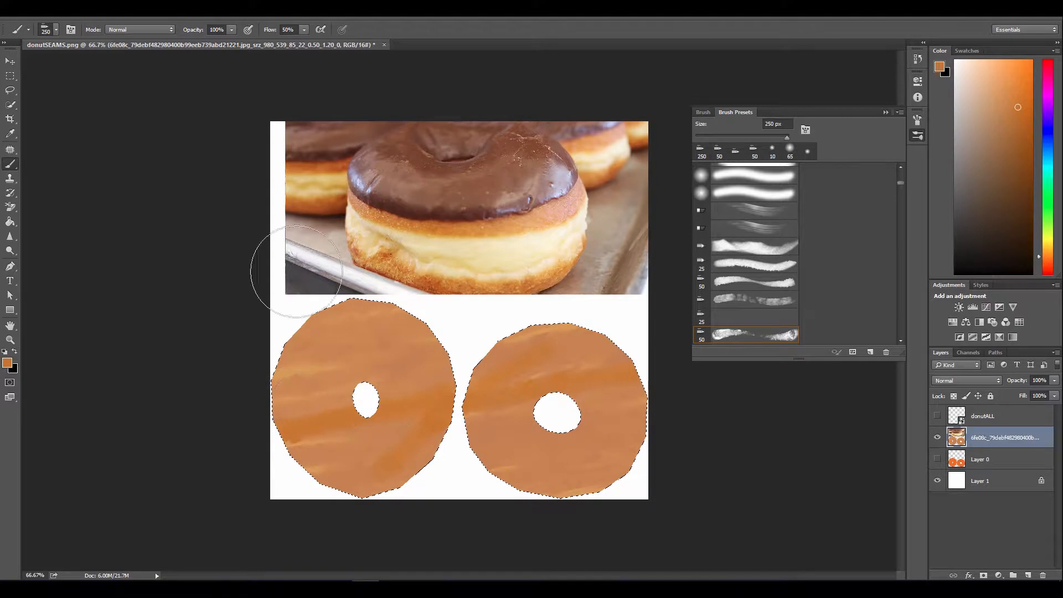
click(304, 30)
drag(304, 42, 293, 42)
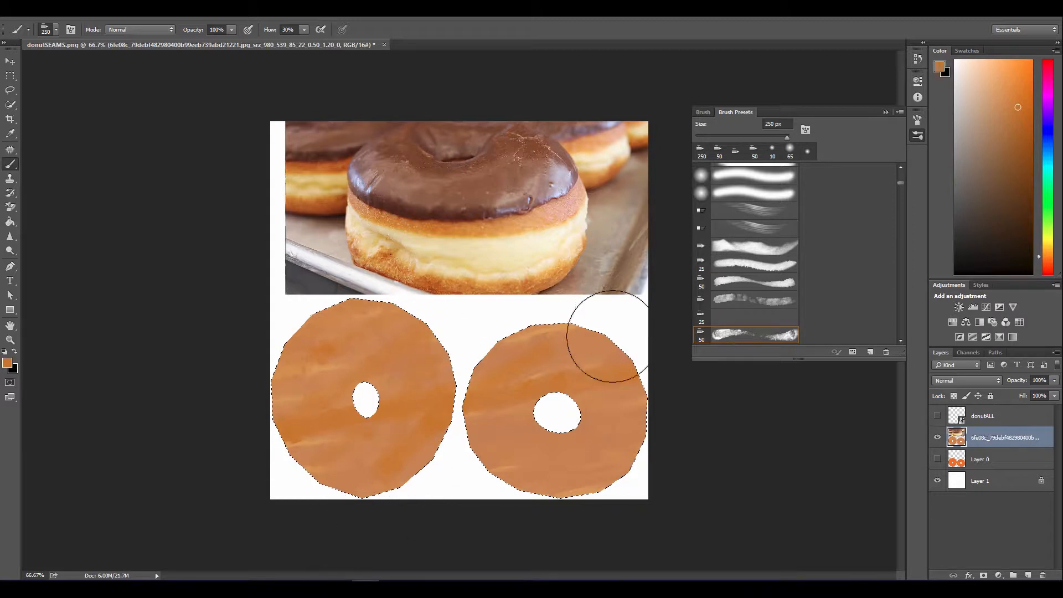
drag(693, 325, 721, 325)
mouse_move(578, 468)
mouse_down()
mouse_move(515, 507)
mouse_move(492, 448)
mouse_up()
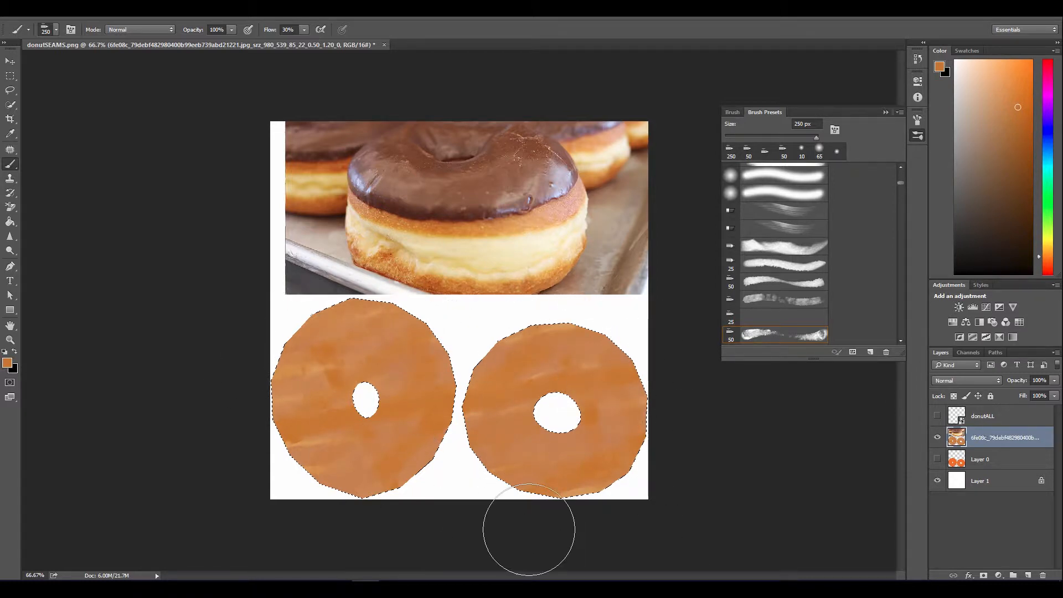
- Try to even out the left donut with a darker sampled orange-brown and a different textured brush preset
click(797, 228)
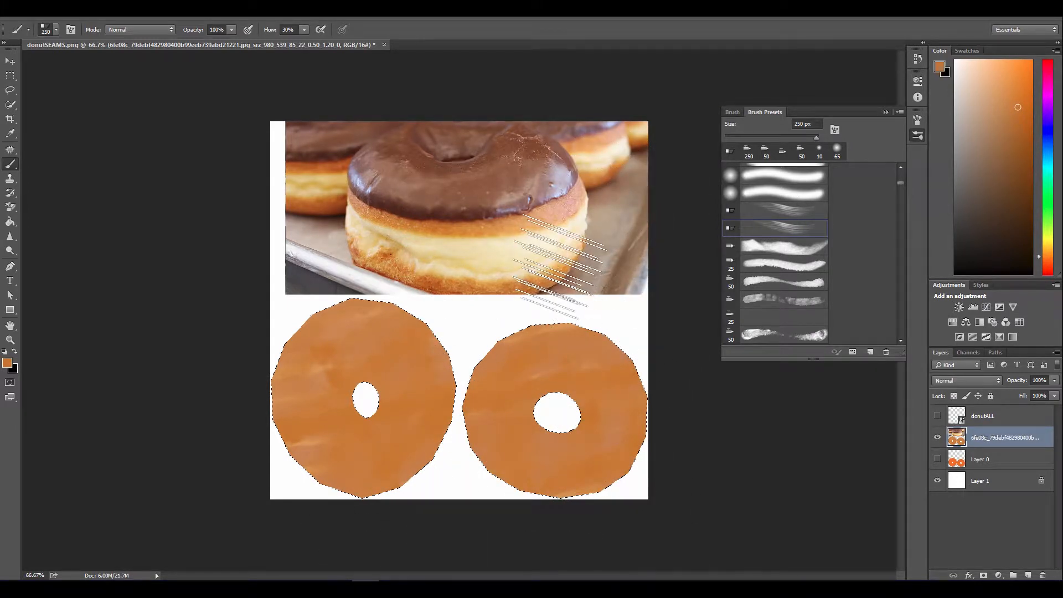
key(i)
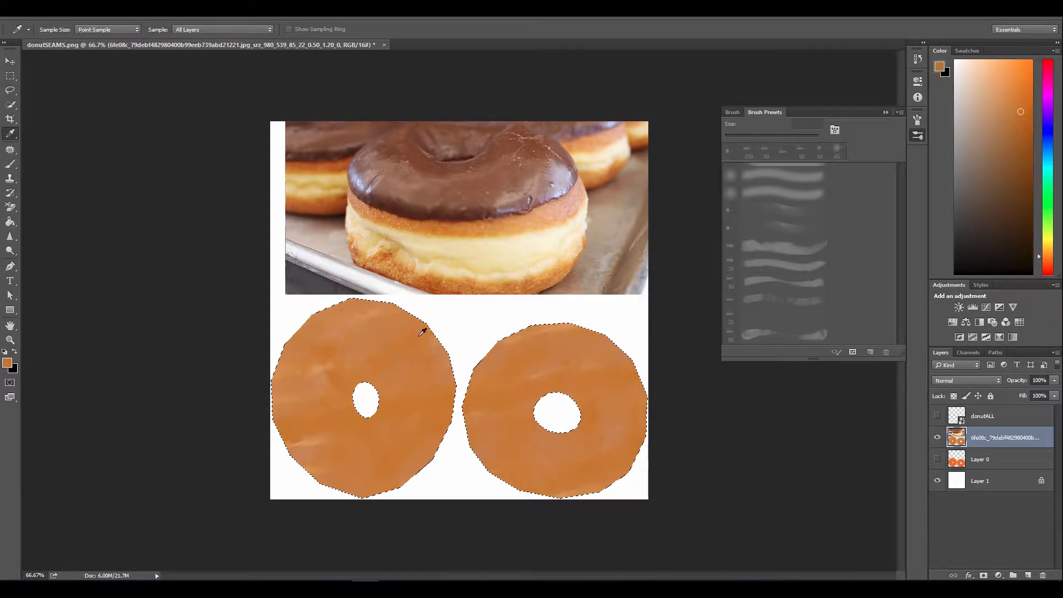
key(b)
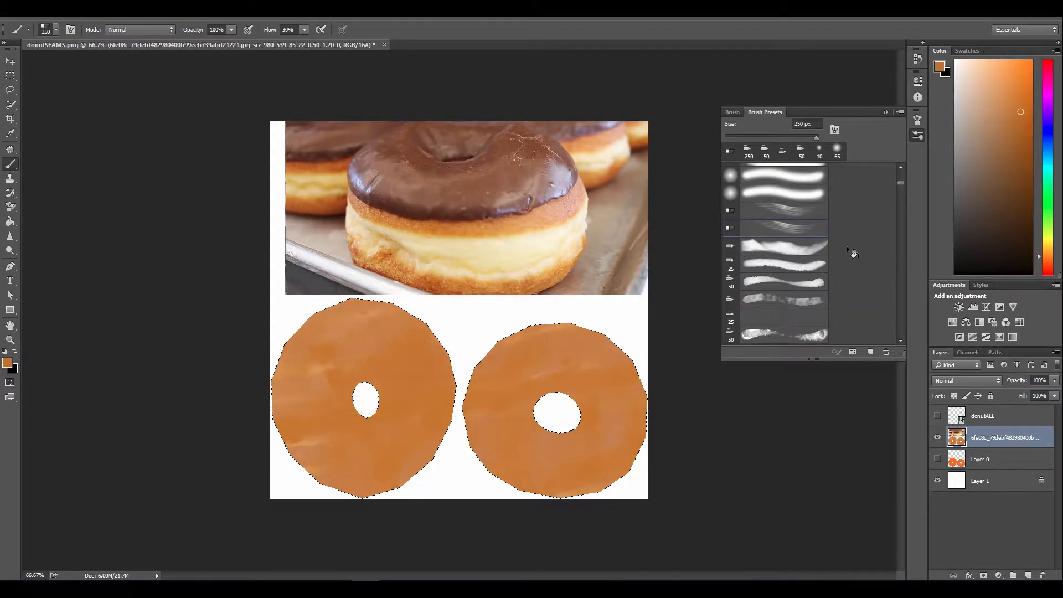
click(790, 250)
mouse_move(420, 406)
mouse_down()
mouse_move(376, 371)
mouse_move(419, 351)
mouse_up()
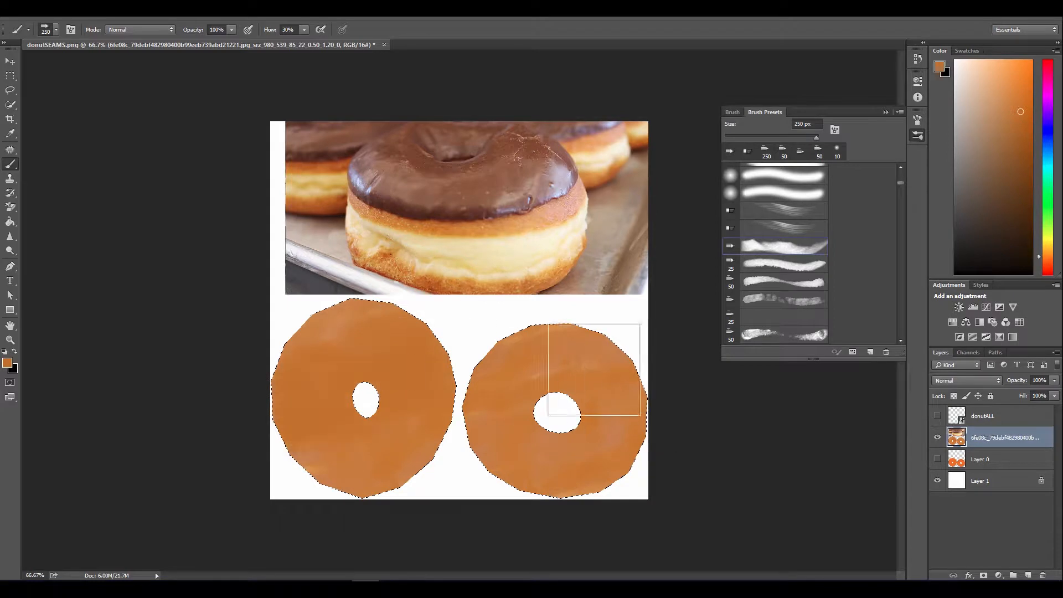
- Undo the cut of the painted donut shapes and the last brush strokes on the left donut
key(ctrl+x)
key(ctrl+space)
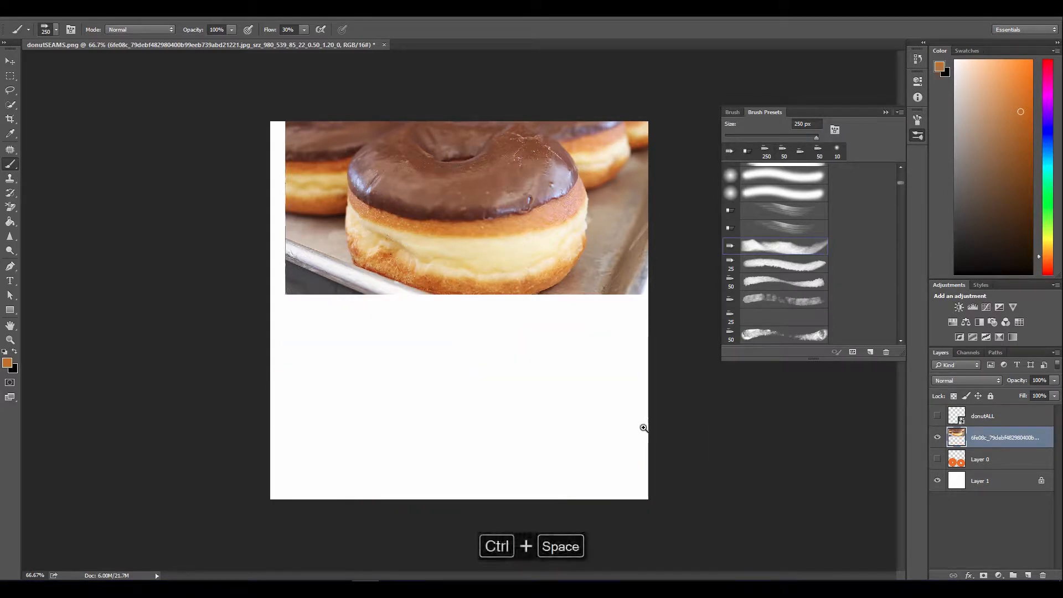
key(ctrl+z)
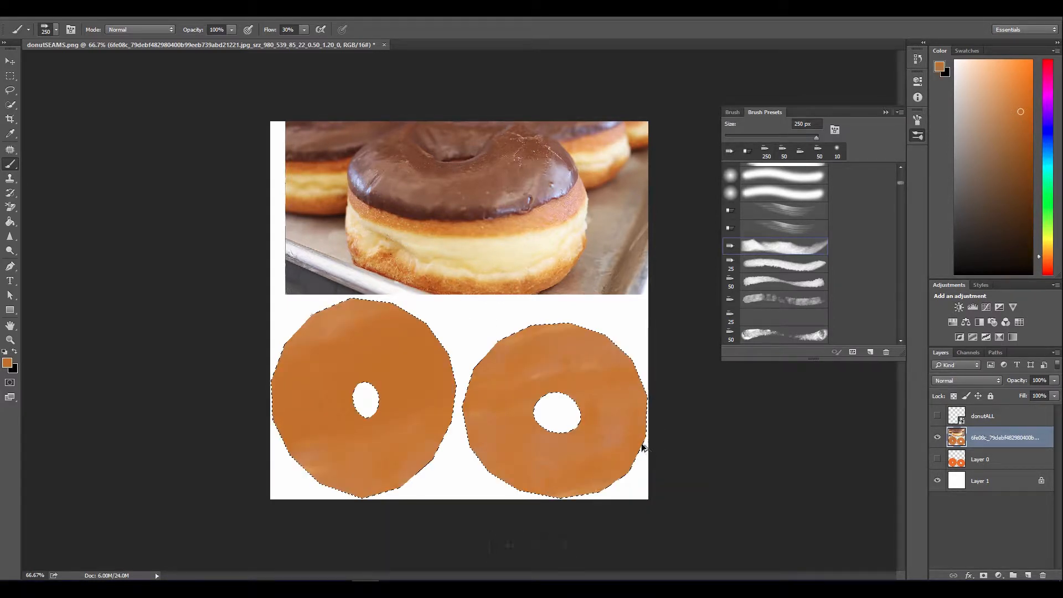
key(ctrl+alt+z)
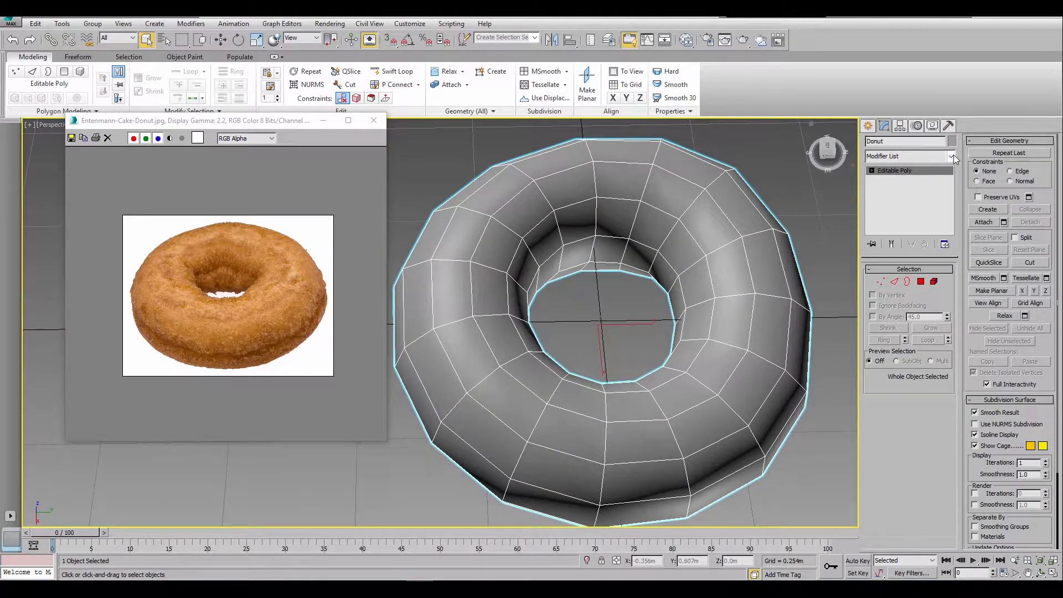
- Switch to 3ds Max, add an Unwrap UVW modifier to the donut and open its UV editor in polygon selection mode
click(953, 155)
key(u)
key(Return)
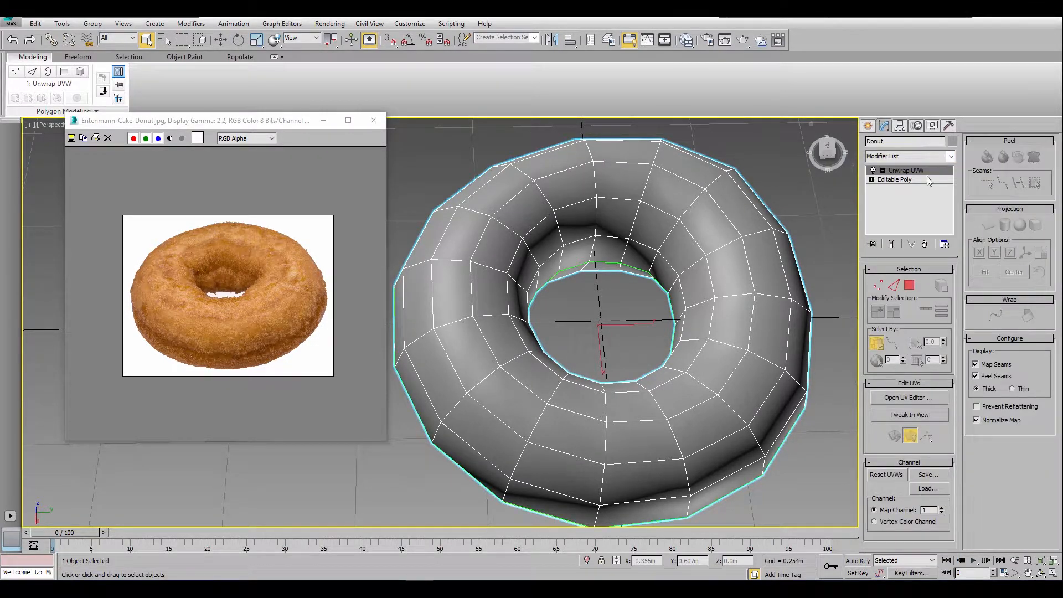
click(908, 397)
click(909, 285)
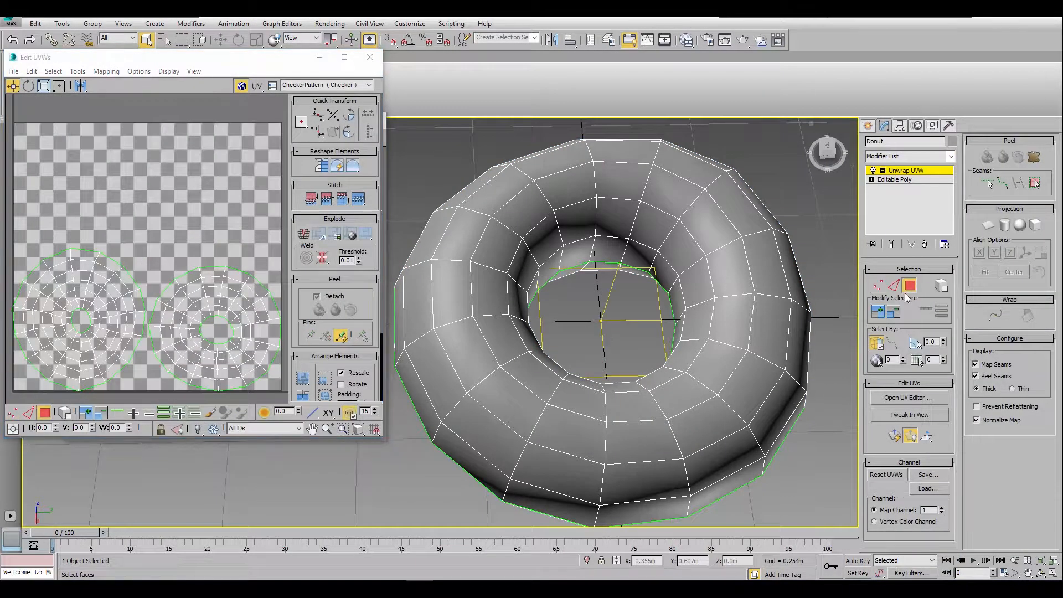
- Select individual faces in both UV shells to examine which part of the donut each shell covers
click(93, 330)
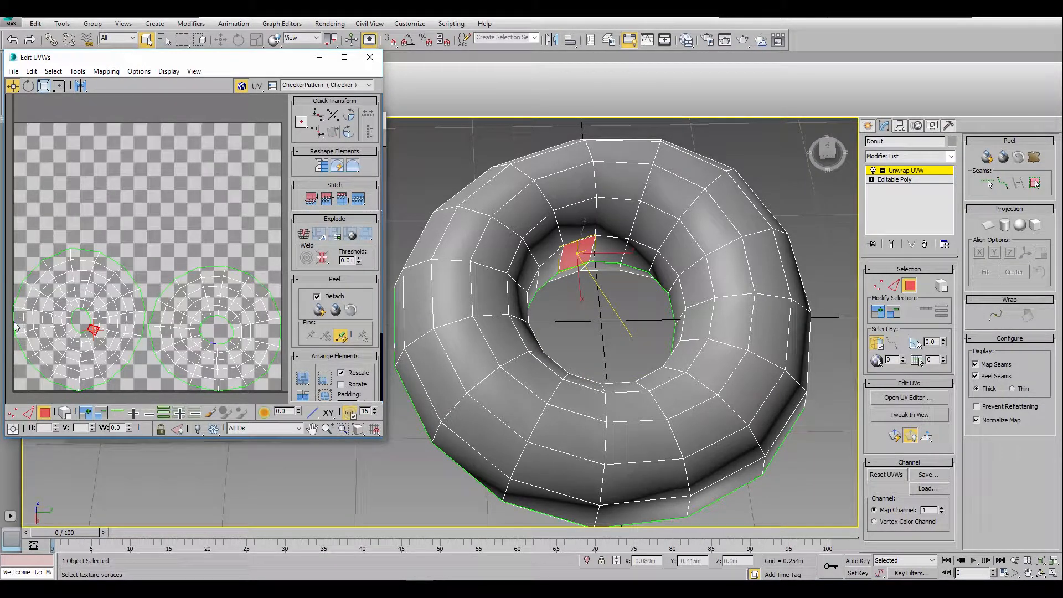
click(18, 327)
alt+middle_drag(678, 310, 708, 243)
click(23, 347)
click(40, 371)
click(65, 382)
click(95, 377)
click(135, 369)
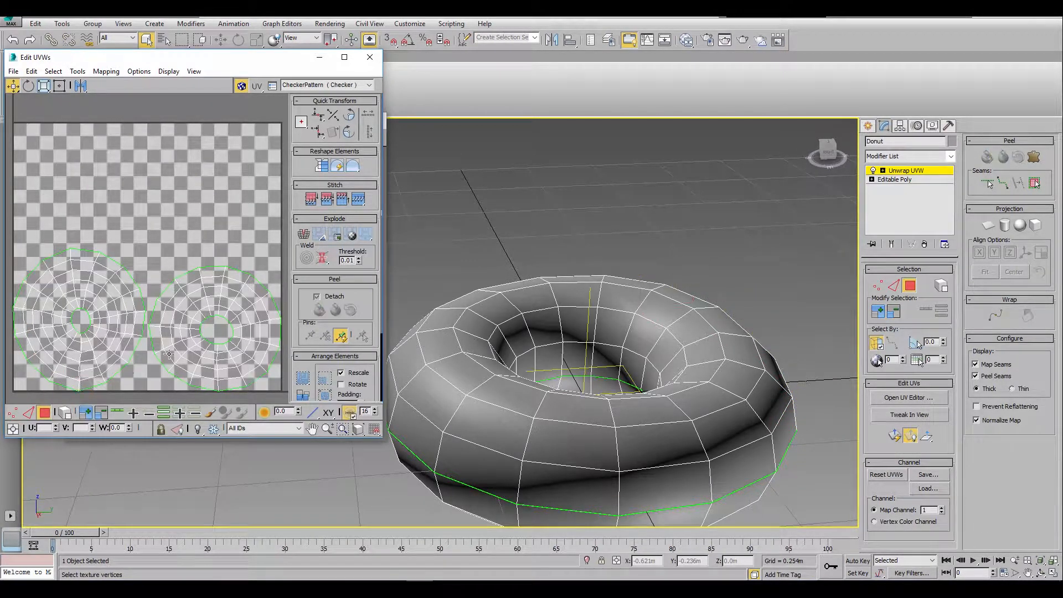
click(166, 359)
click(200, 362)
click(178, 371)
alt+middle_drag(536, 347, 692, 309)
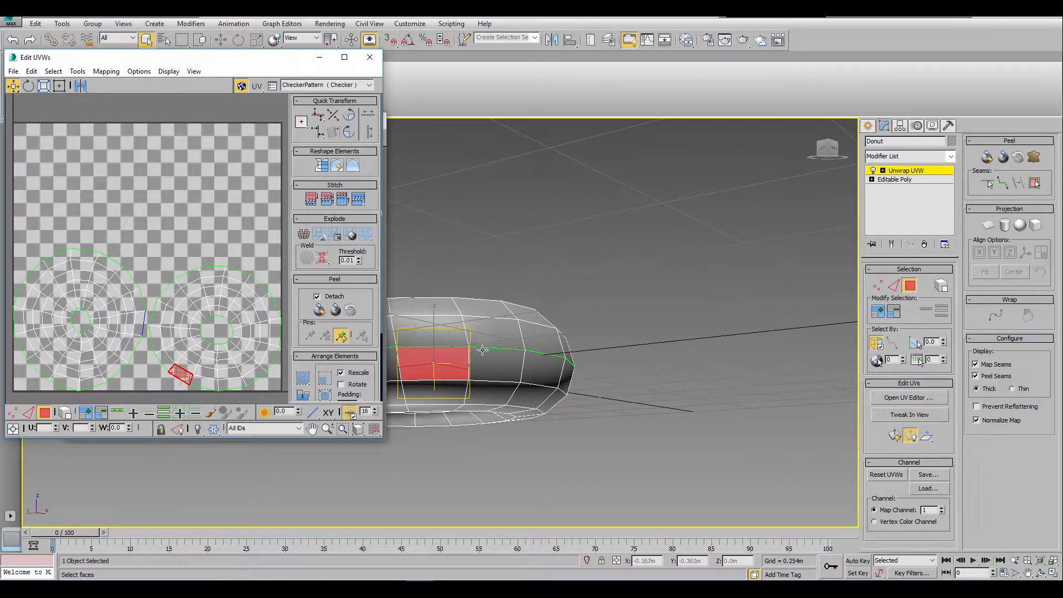
- Select faces on the donut's outer side and inside its hole to examine where they lie in the UV layout
click(84, 382)
alt+middle_drag(666, 301, 581, 366)
click(470, 418)
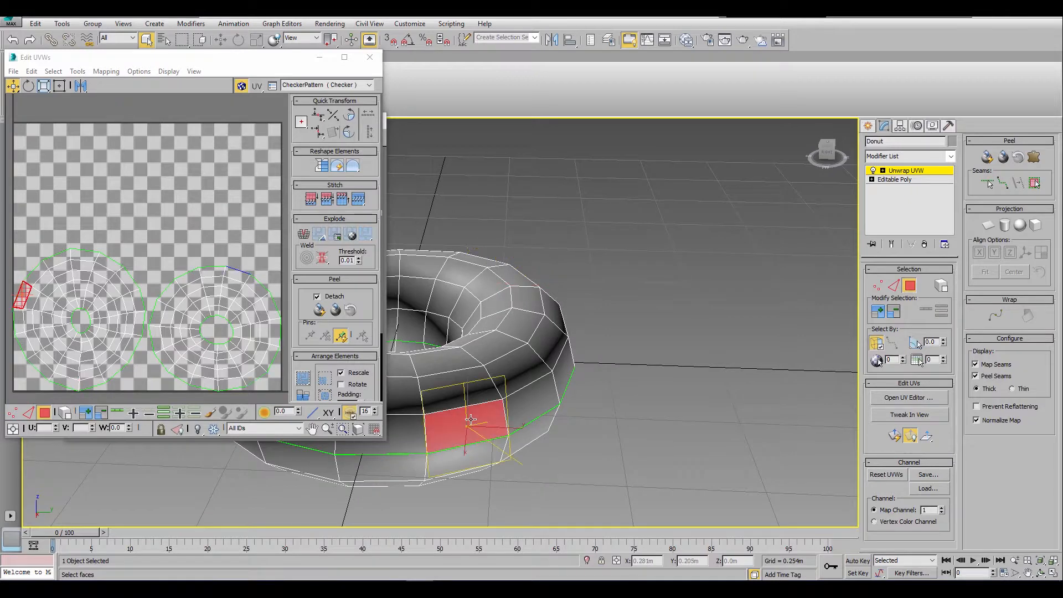
alt+middle_drag(470, 441, 528, 308)
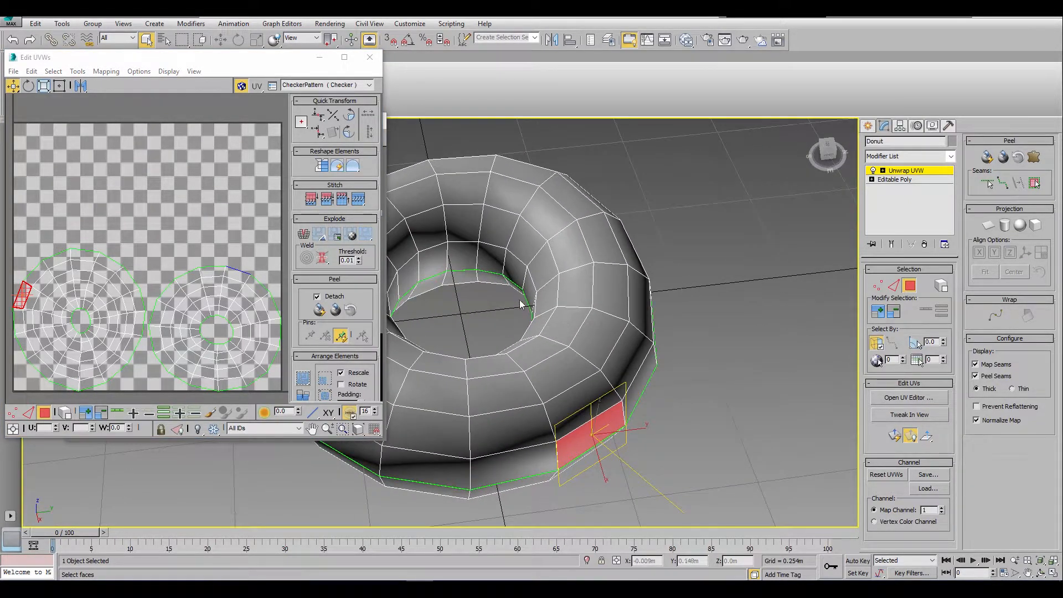
click(468, 277)
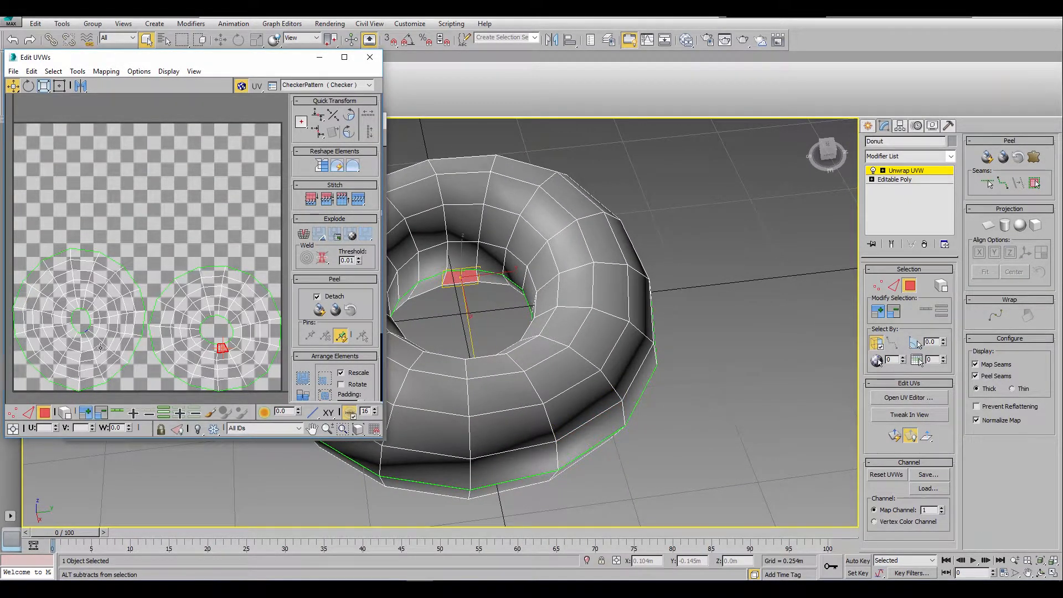
- Switch to Photoshop, sample the cream colour from the pale band of the photographed donut, and choose the rough-edged 250 px brush
key(alt+Tab)
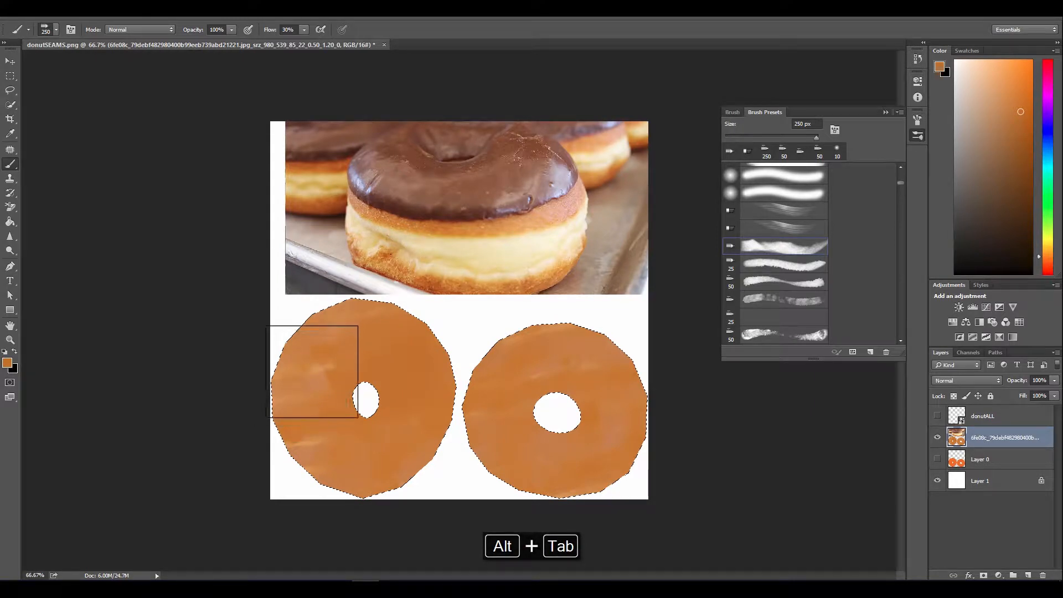
key(i)
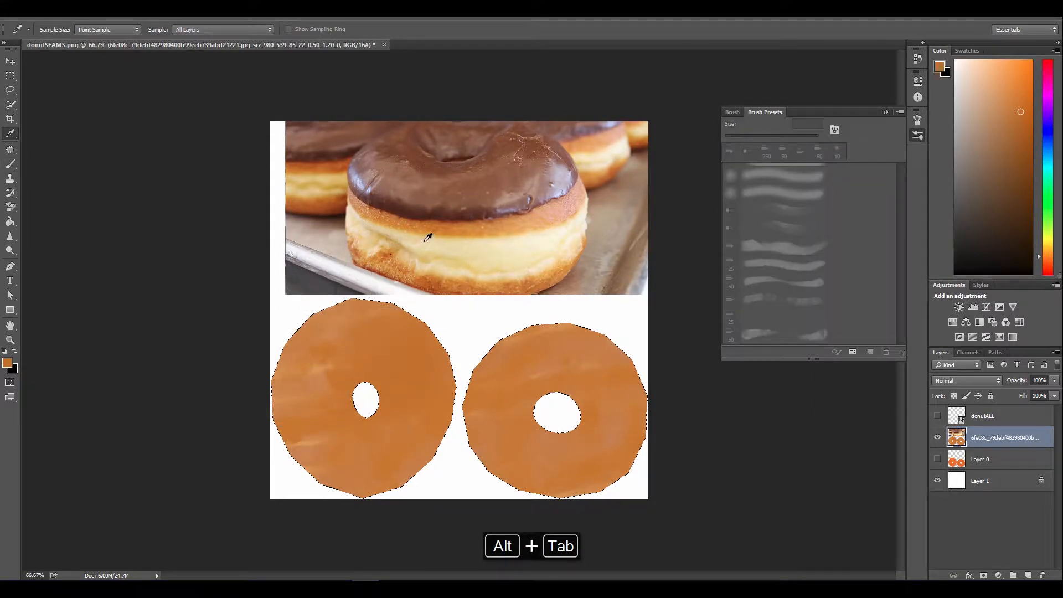
click(426, 240)
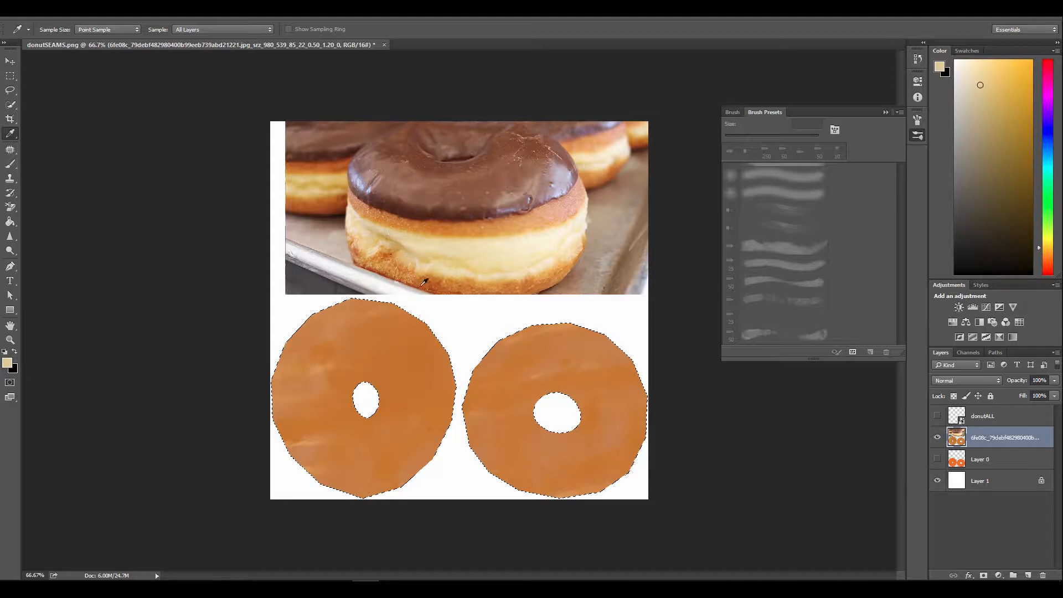
key(b)
click(775, 296)
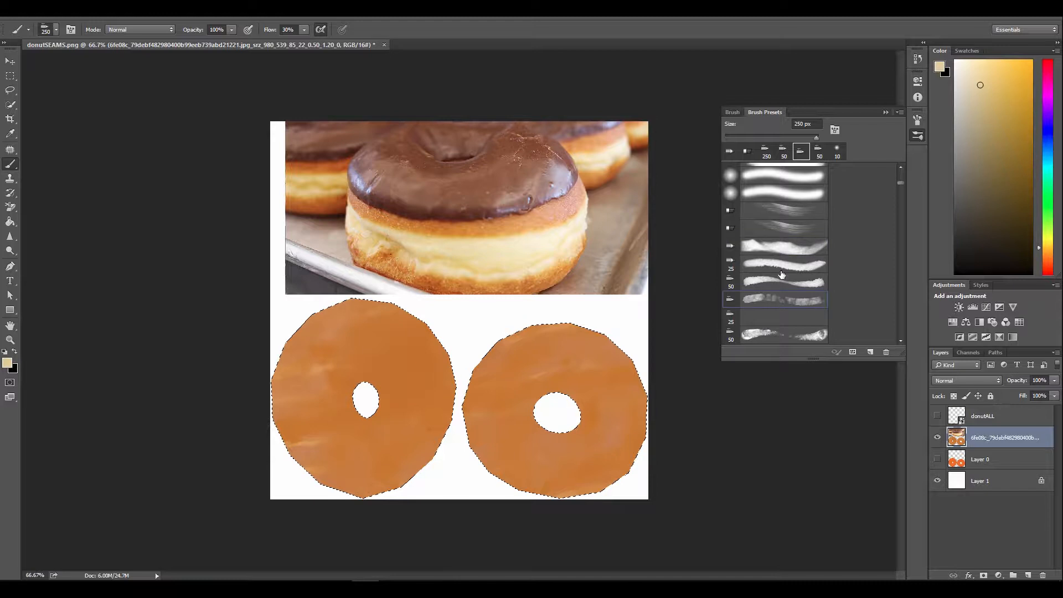
click(785, 245)
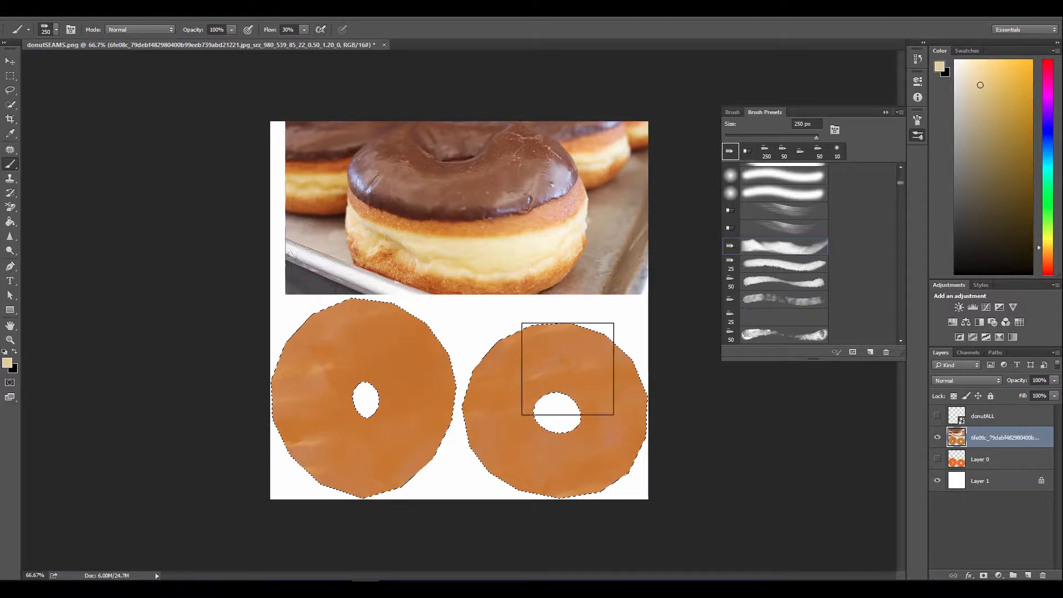
- Reduce the brush size to 35 px and paint a cream rim around the outer edges of both donut shapes
key(bracketleft)
key(bracketleft)
key(bracketleft)
key(bracketleft)
key(bracketleft)
key(bracketleft)
key(bracketleft)
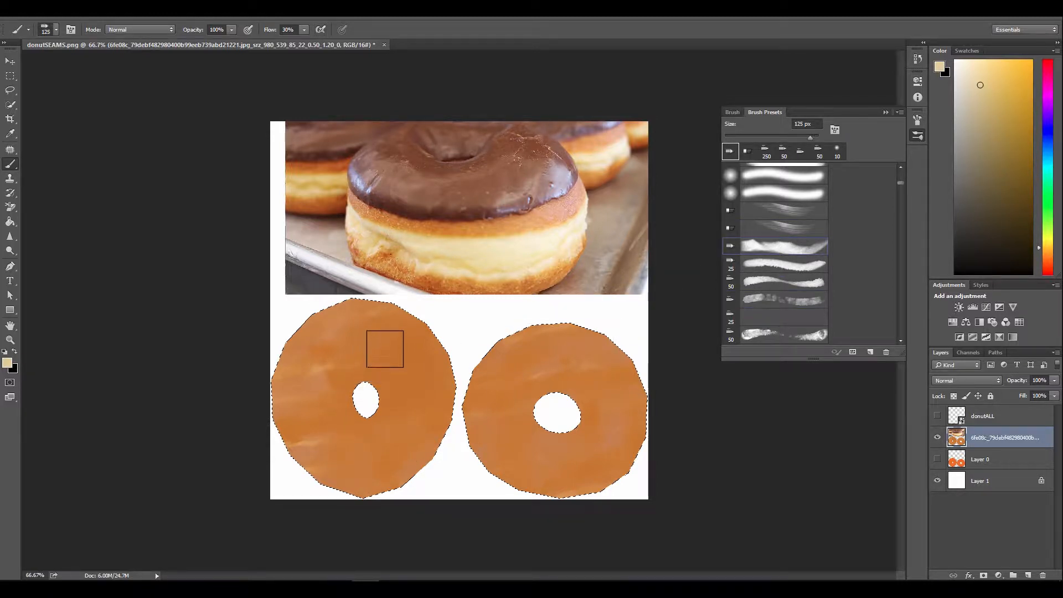
key(bracketleft)
key(bracketleft)
key(bracketleft)
key(bracketleft)
key(bracketleft)
key(bracketleft)
mouse_move(410, 319)
mouse_down()
mouse_move(441, 356)
mouse_move(447, 385)
mouse_move(432, 450)
mouse_up()
mouse_move(415, 475)
mouse_down()
mouse_move(372, 492)
mouse_move(317, 480)
mouse_move(285, 442)
mouse_move(277, 375)
mouse_move(304, 320)
mouse_move(334, 304)
mouse_move(406, 315)
mouse_move(322, 310)
mouse_move(291, 346)
mouse_up()
mouse_move(526, 328)
mouse_down()
mouse_move(467, 382)
mouse_move(475, 446)
mouse_move(515, 484)
mouse_move(578, 491)
mouse_move(615, 473)
mouse_move(637, 443)
mouse_move(638, 375)
mouse_move(592, 330)
mouse_move(527, 337)
mouse_move(534, 332)
mouse_up()
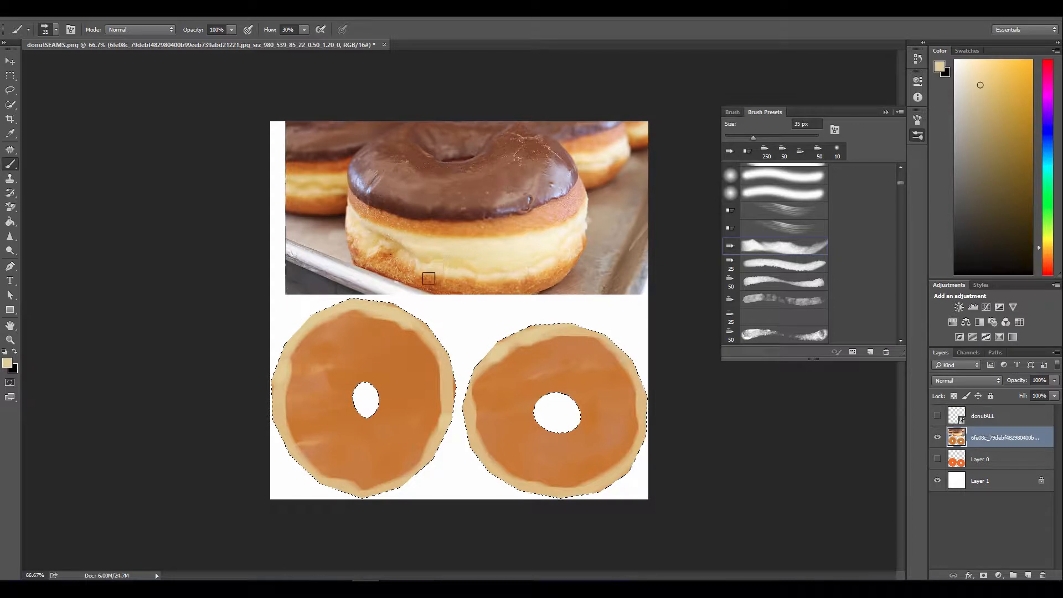
- Sample the brown crust near the base of the photographed donut and speckle the cream rims with a 35 px spatter brush
key(i)
click(429, 282)
key(b)
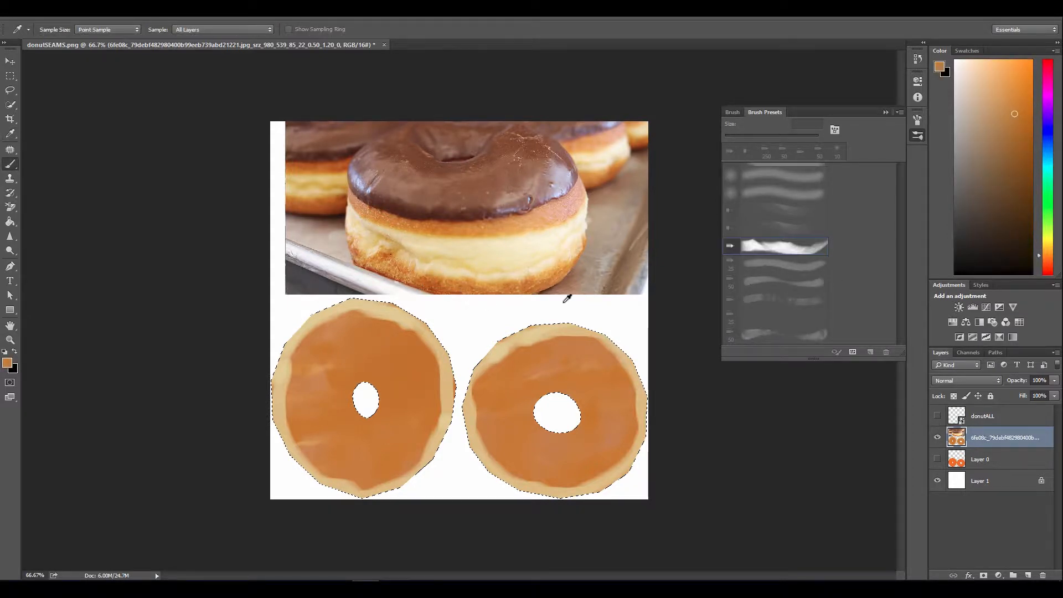
scroll(793, 310, down, 2)
click(794, 307)
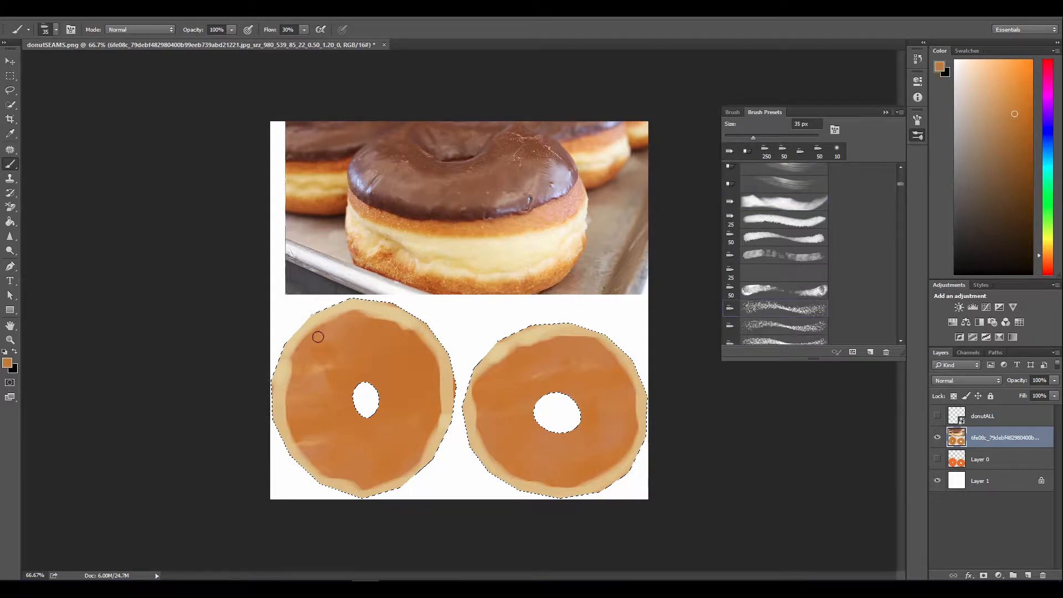
drag(399, 332, 420, 343)
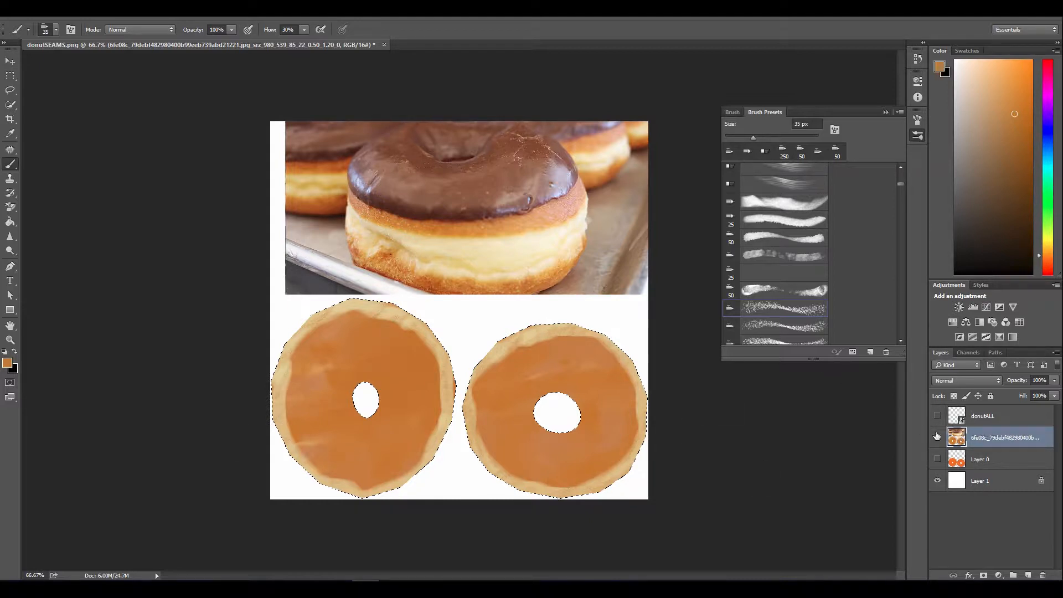
- Apply the Add Noise filter with uniform distribution lightly to both selected donut shapes
click(167, 15)
mouse_move(227, 147)
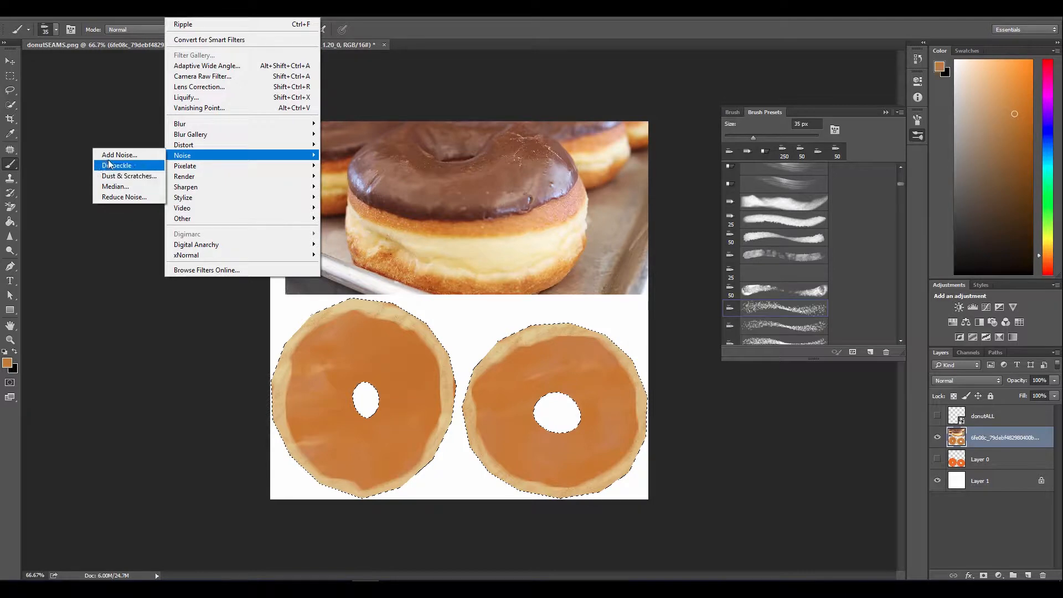
click(109, 156)
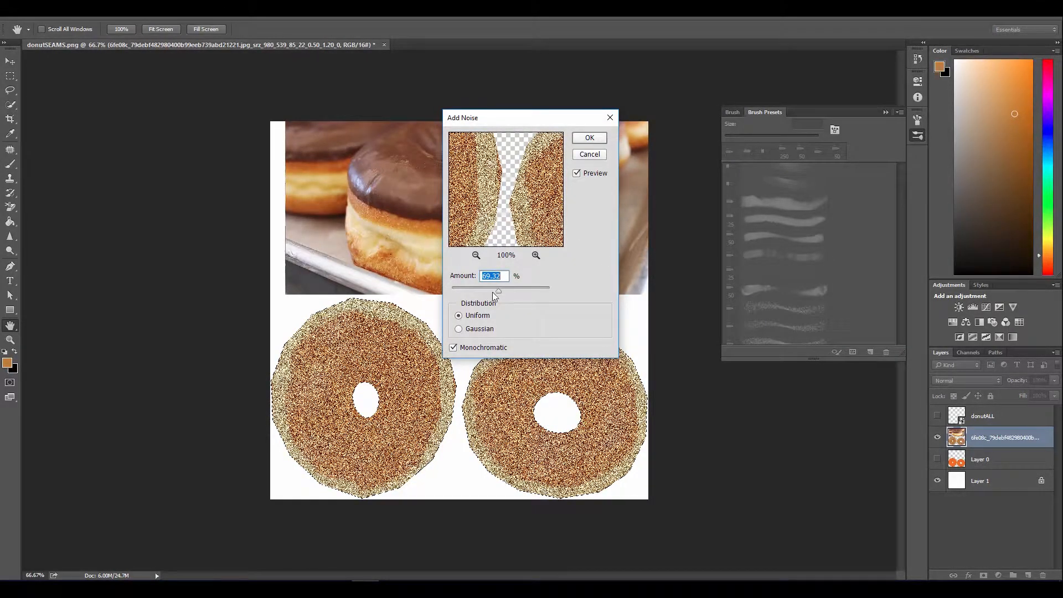
drag(485, 294, 471, 306)
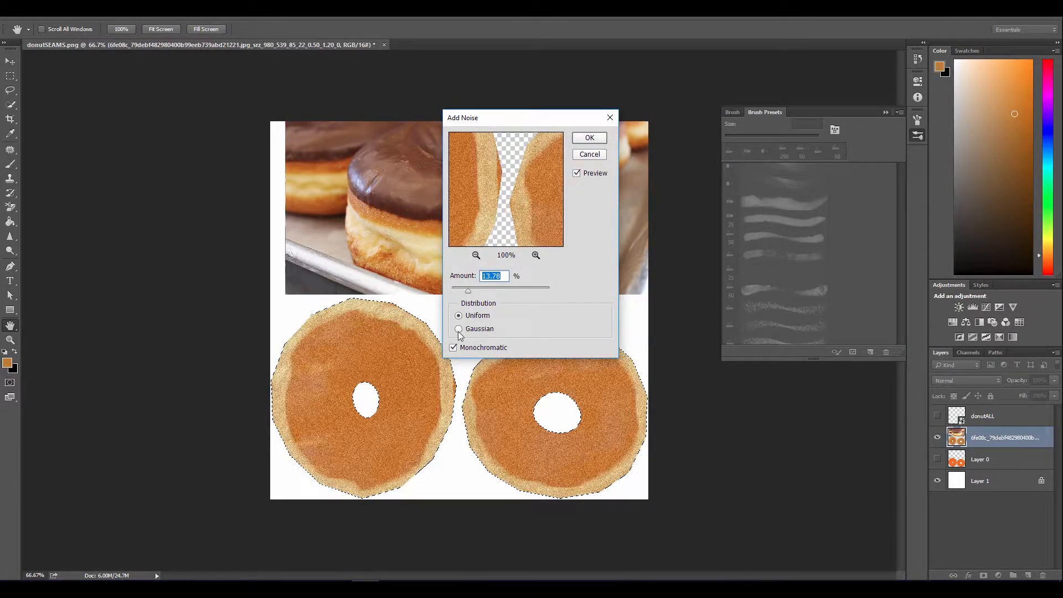
click(458, 330)
click(459, 316)
click(453, 350)
click(589, 138)
key(b)
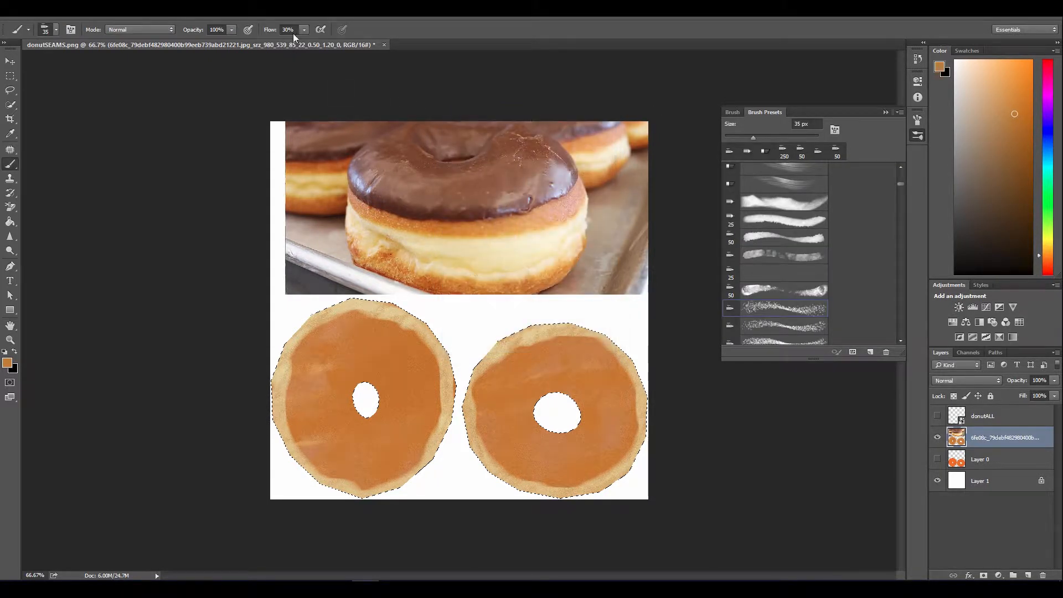
- Apply a slight Ripple distortion of Medium size to the selected donut shapes
click(186, 14)
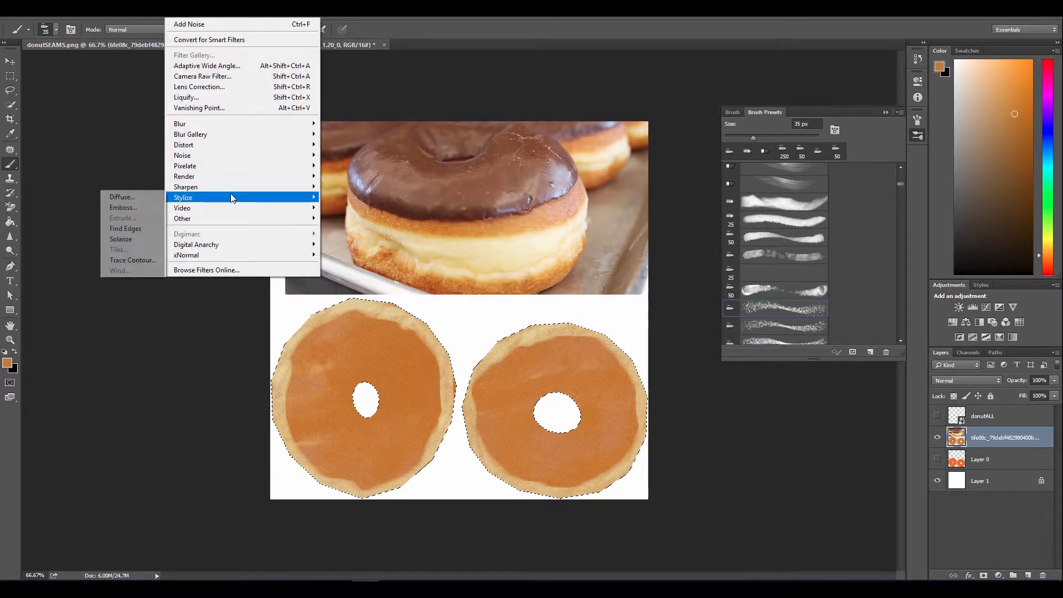
mouse_move(227, 187)
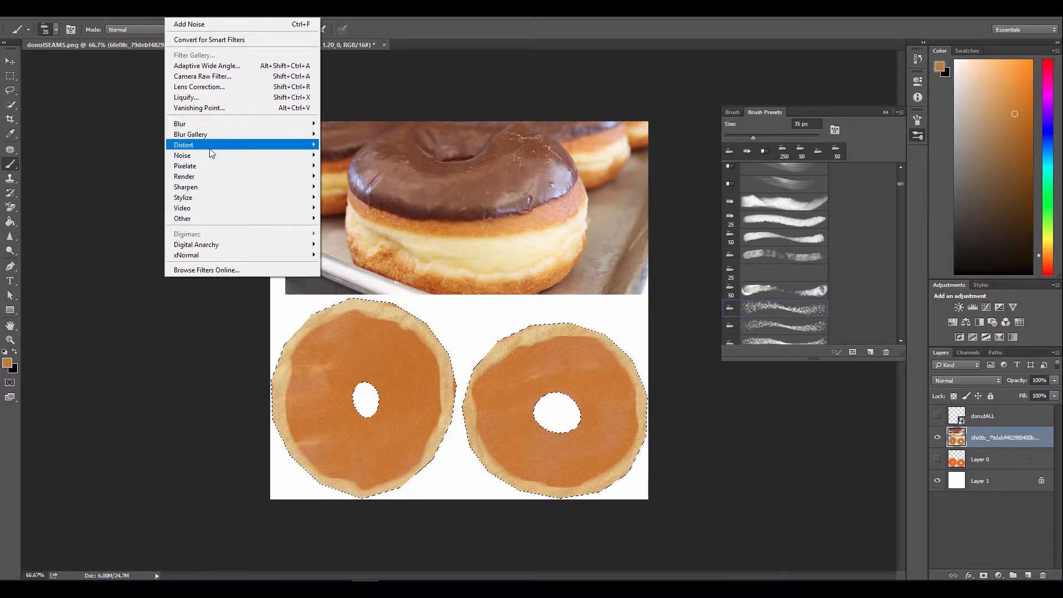
mouse_move(209, 148)
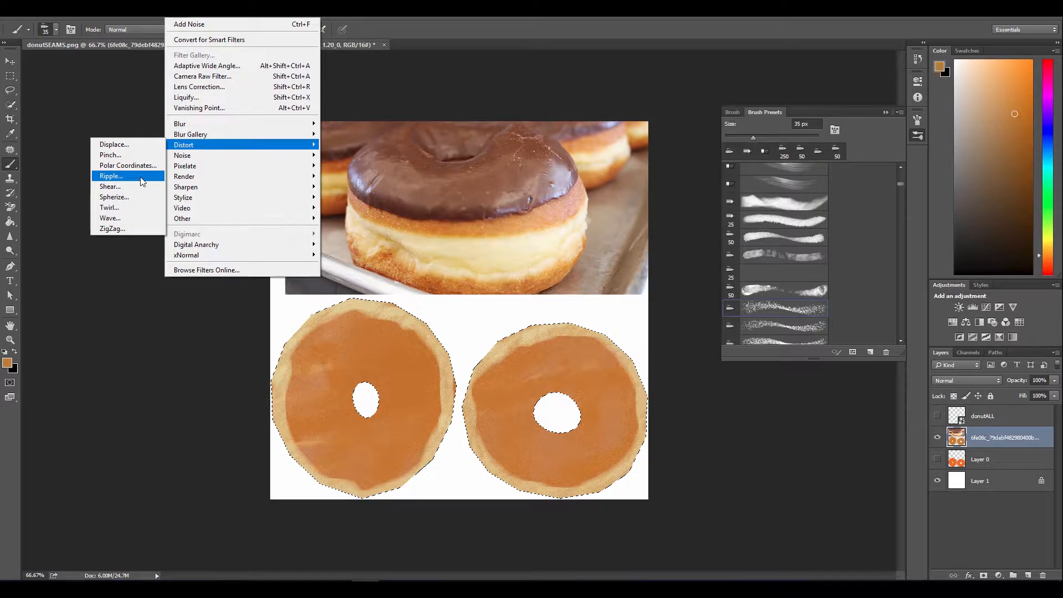
click(141, 178)
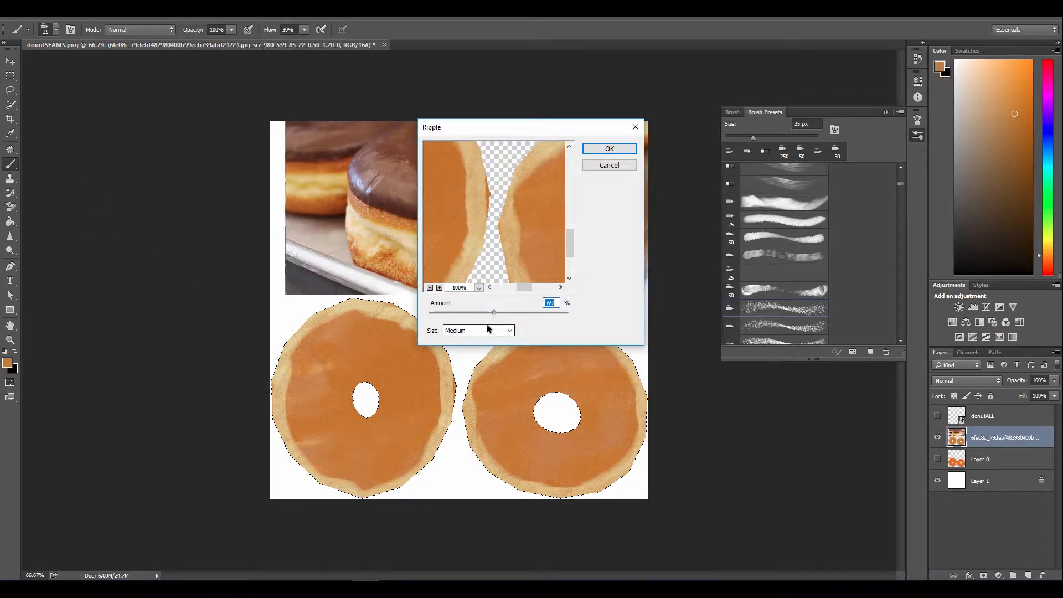
mouse_move(493, 312)
mouse_down()
mouse_move(458, 313)
mouse_move(515, 313)
mouse_move(502, 312)
mouse_up()
click(609, 149)
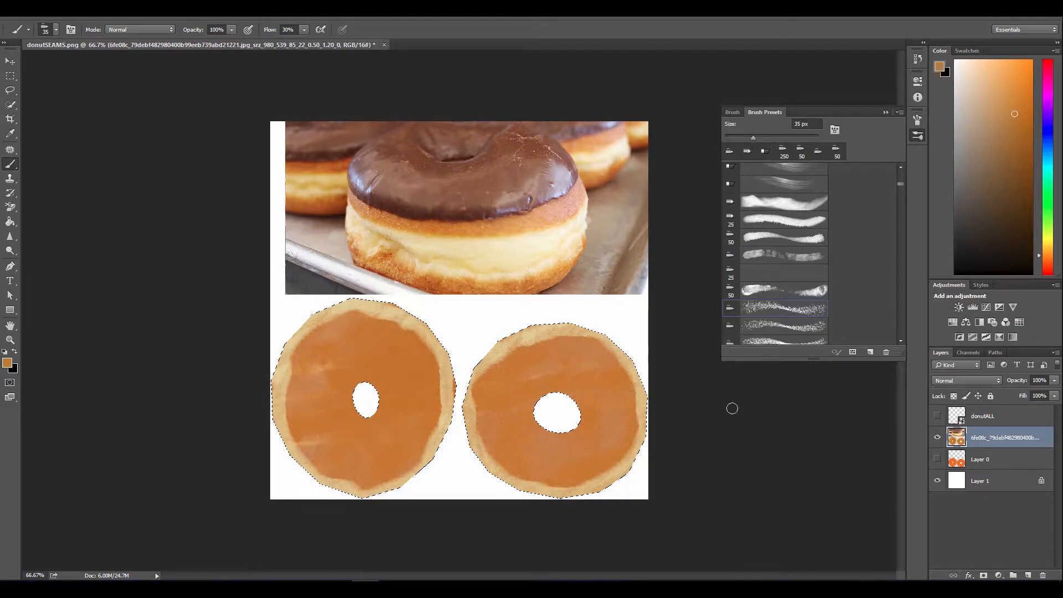
- Invert the selection to cover everything outside the two donut shapes
key(ctrl+shift+i)
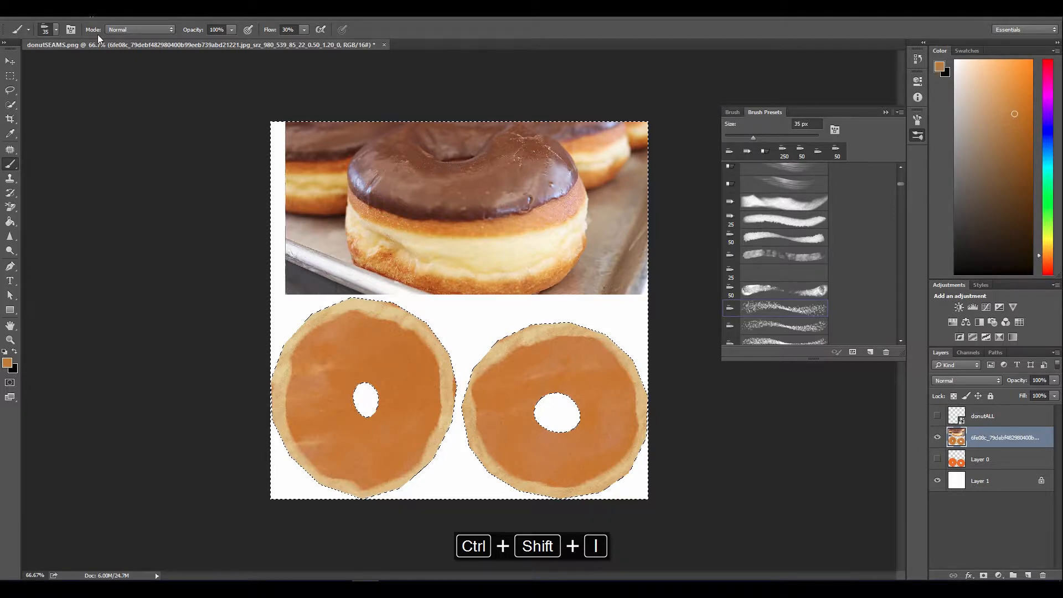
click(168, 16)
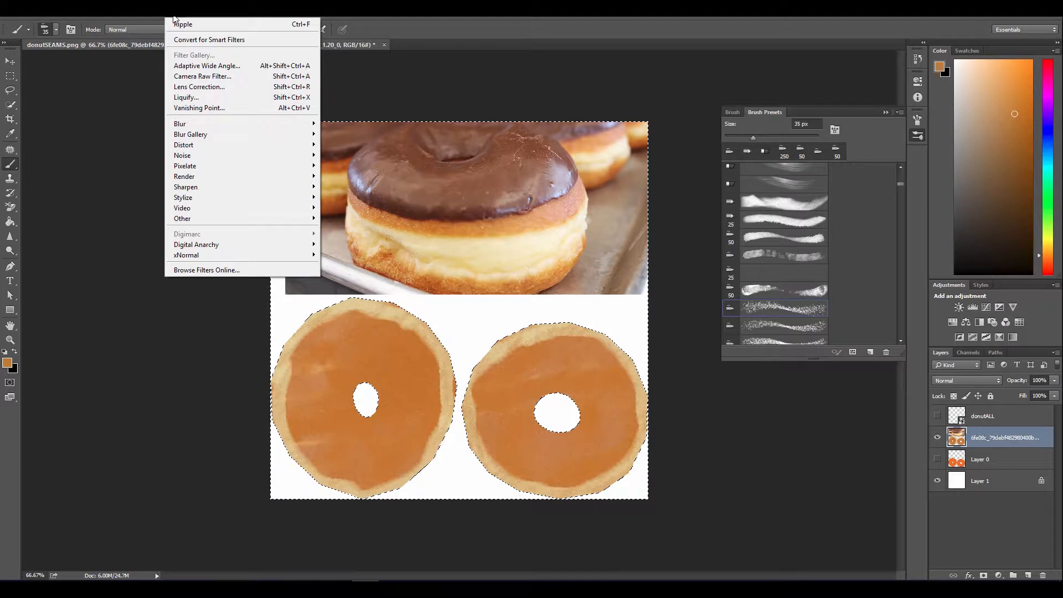
mouse_move(155, 18)
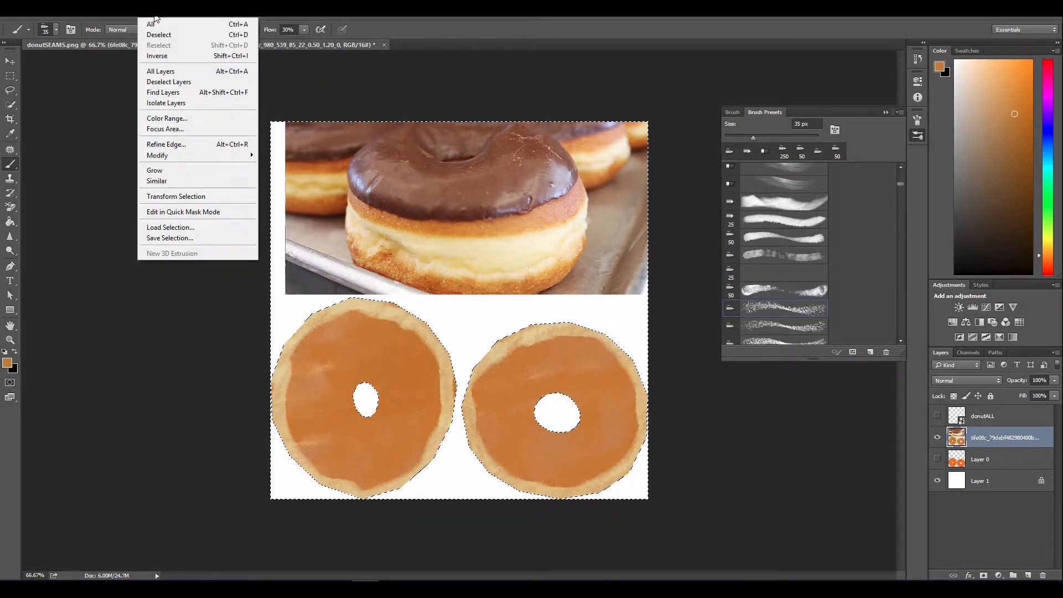
click(155, 17)
click(167, 17)
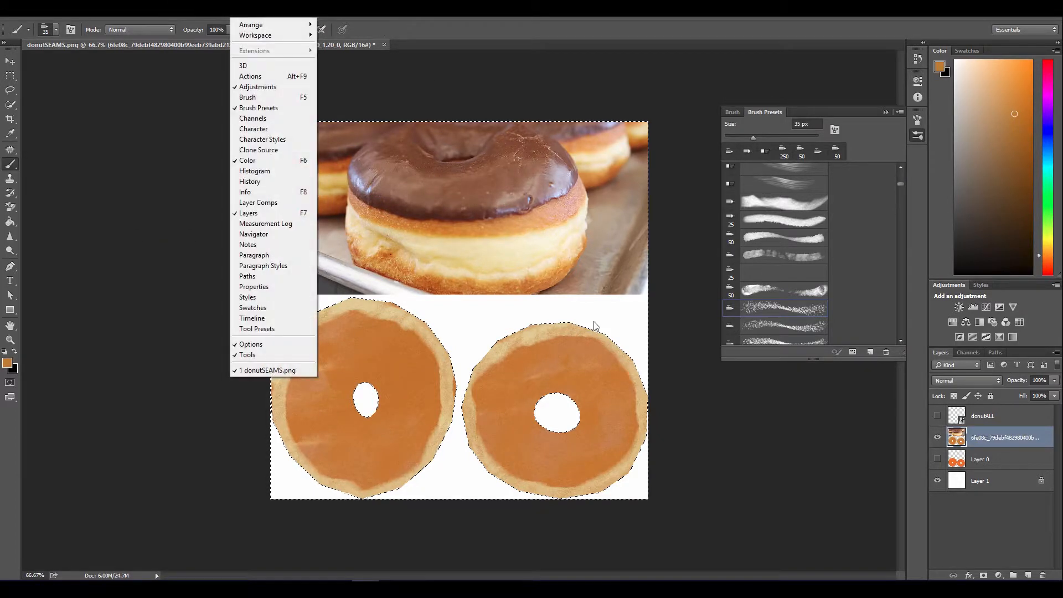
click(928, 520)
- Fill the area around the donuts on the photo layer with Content-Aware at 100% opacity in Normal mode, and deselect
key(shift+F5)
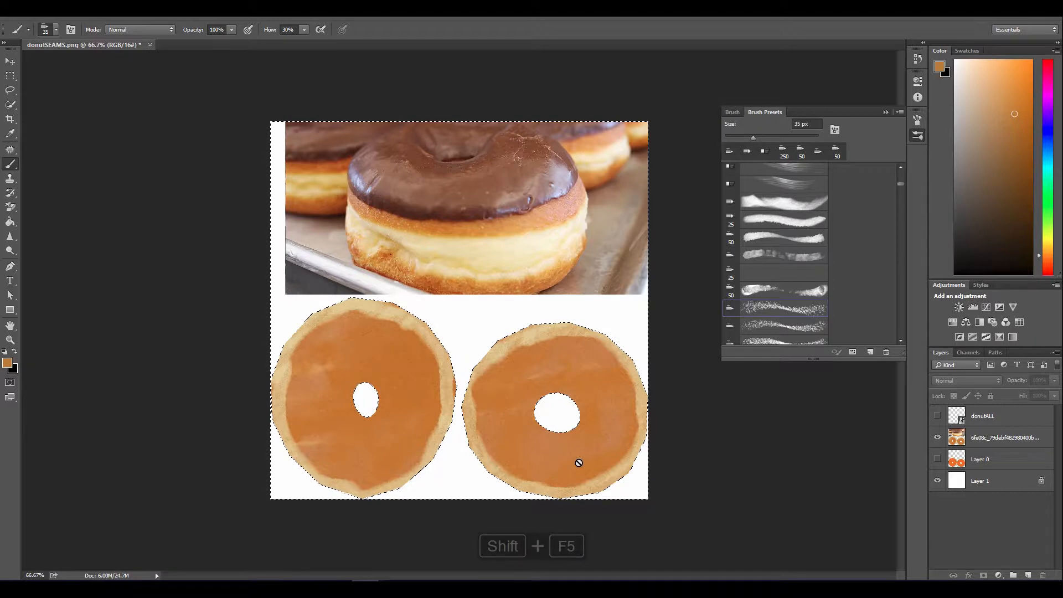
click(988, 442)
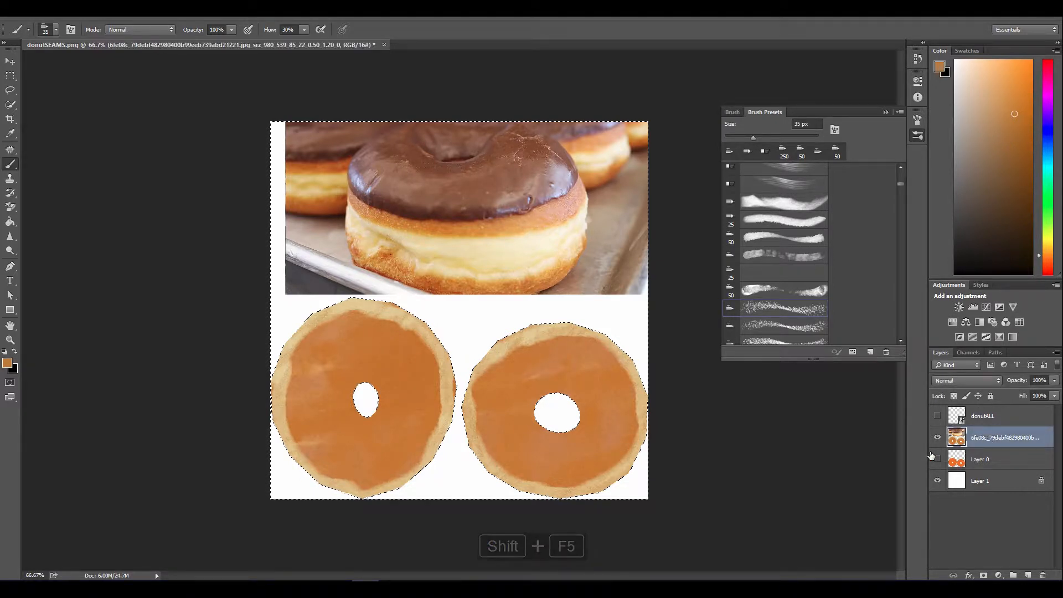
key(shift+F5)
click(491, 173)
click(456, 215)
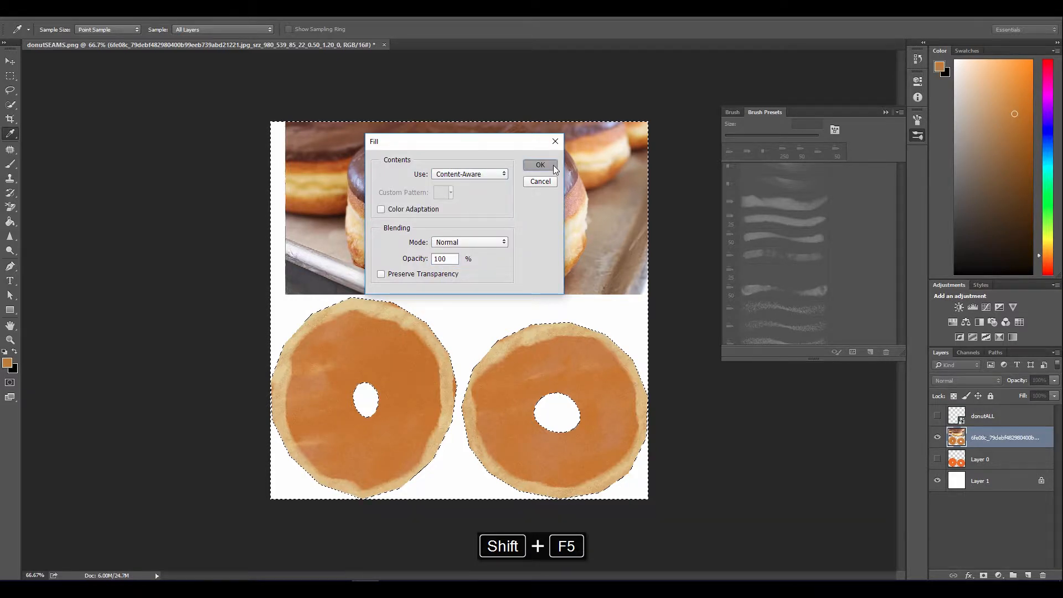
click(553, 165)
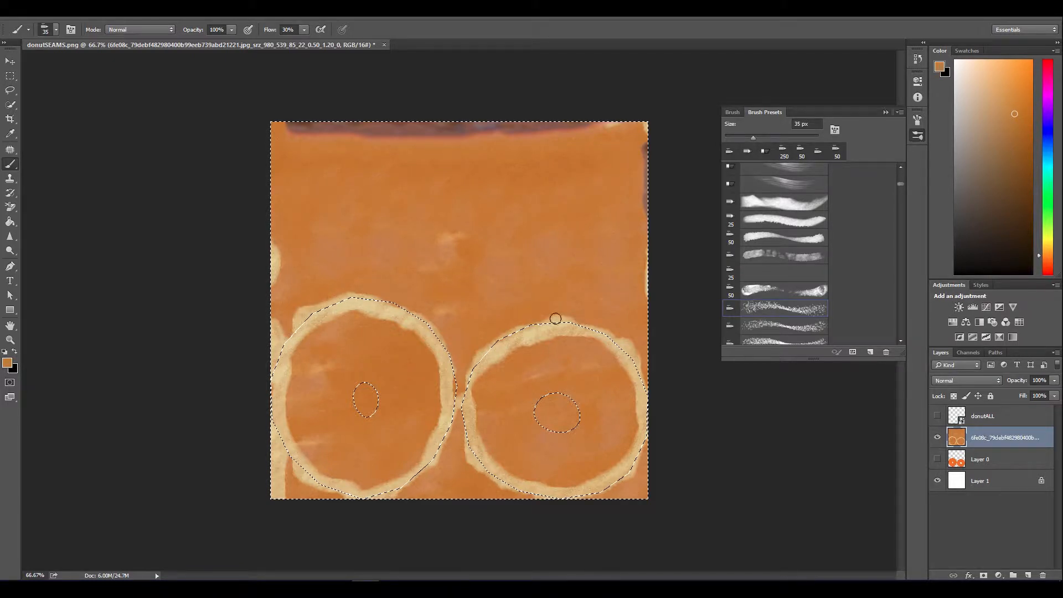
key(ctrl+d)
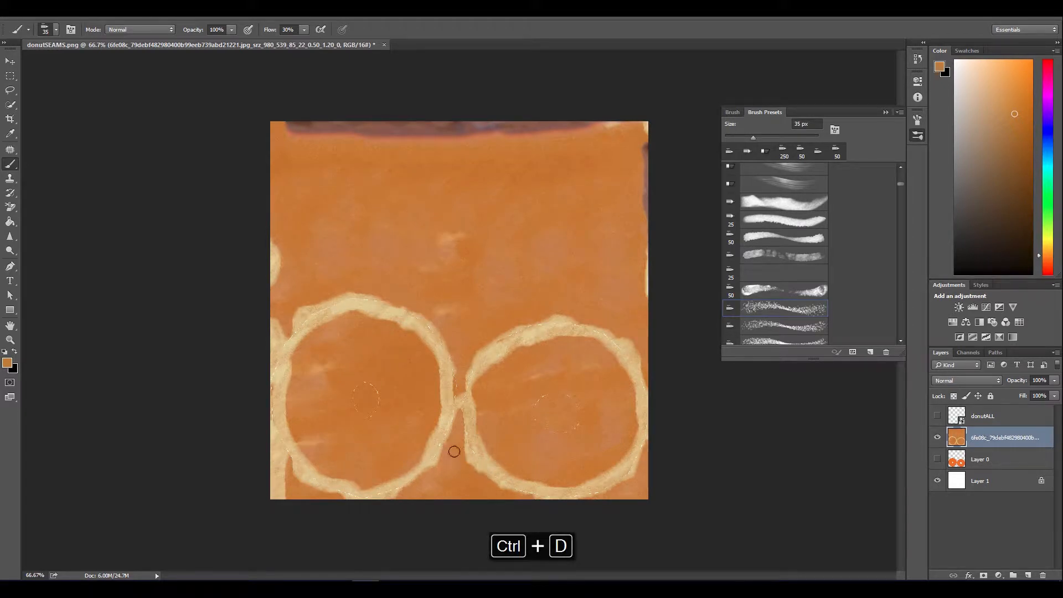
- Undo the deselection and the content-aware fill around the donuts
key(ctrl+z)
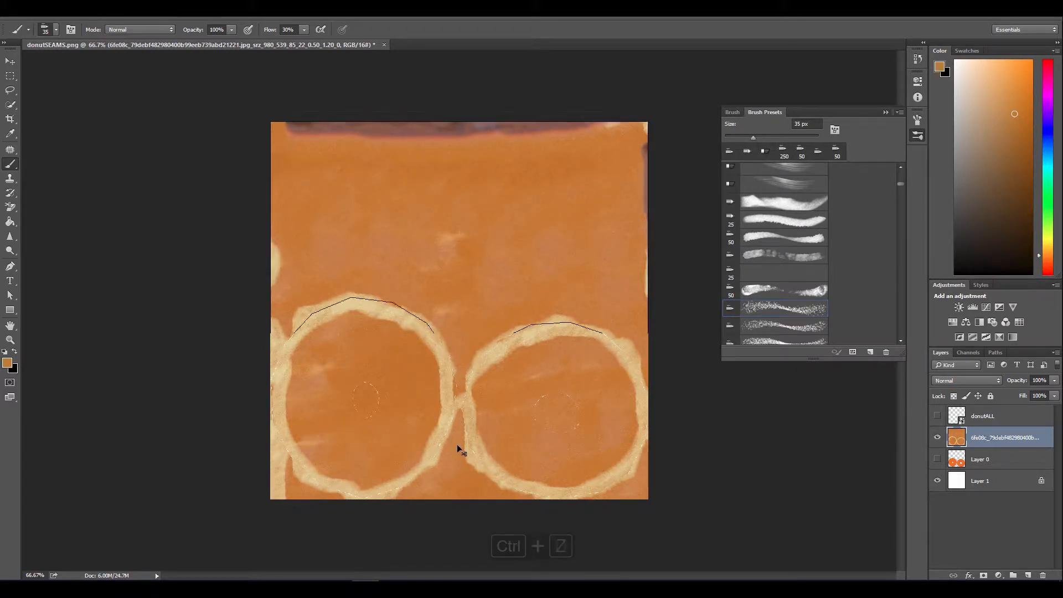
click(456, 453)
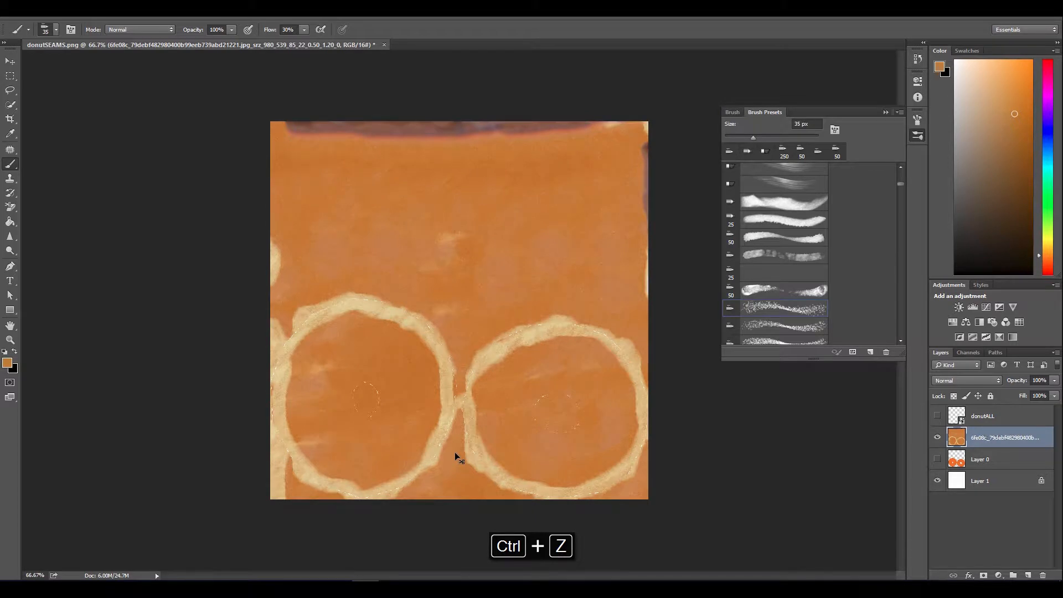
key(ctrl+alt+z)
key(ctrl+alt+z)
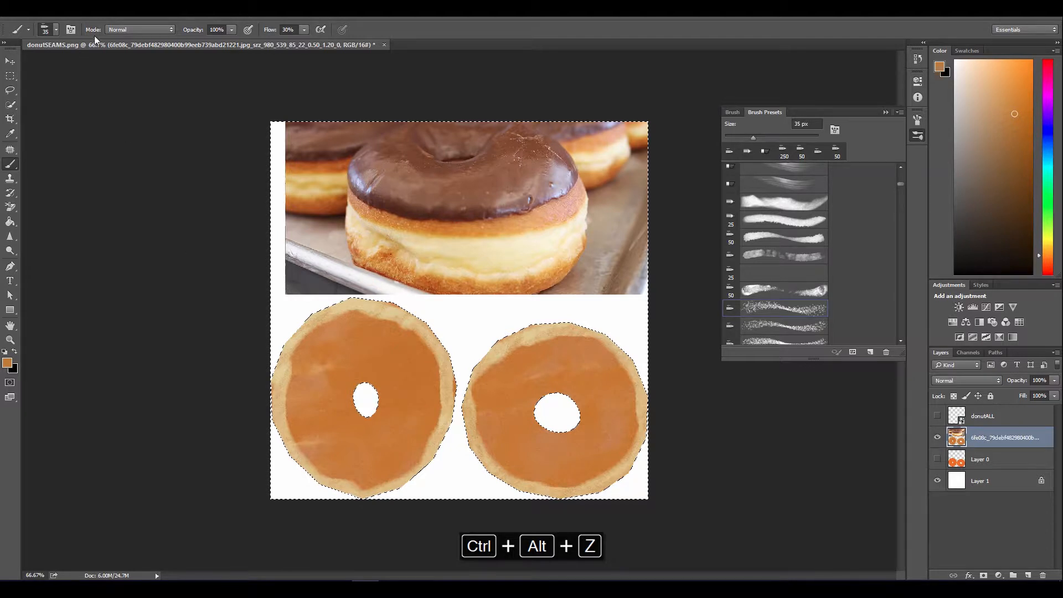
- Refine the edge of the inverted selection around the two donuts with Smart Radius and slight edge softening
click(10, 104)
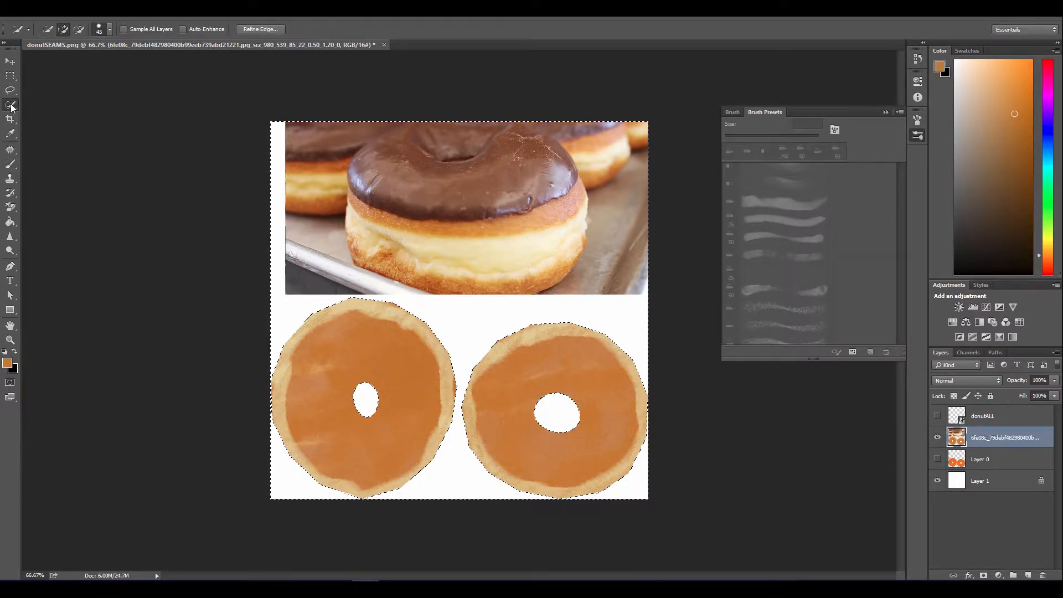
click(9, 111)
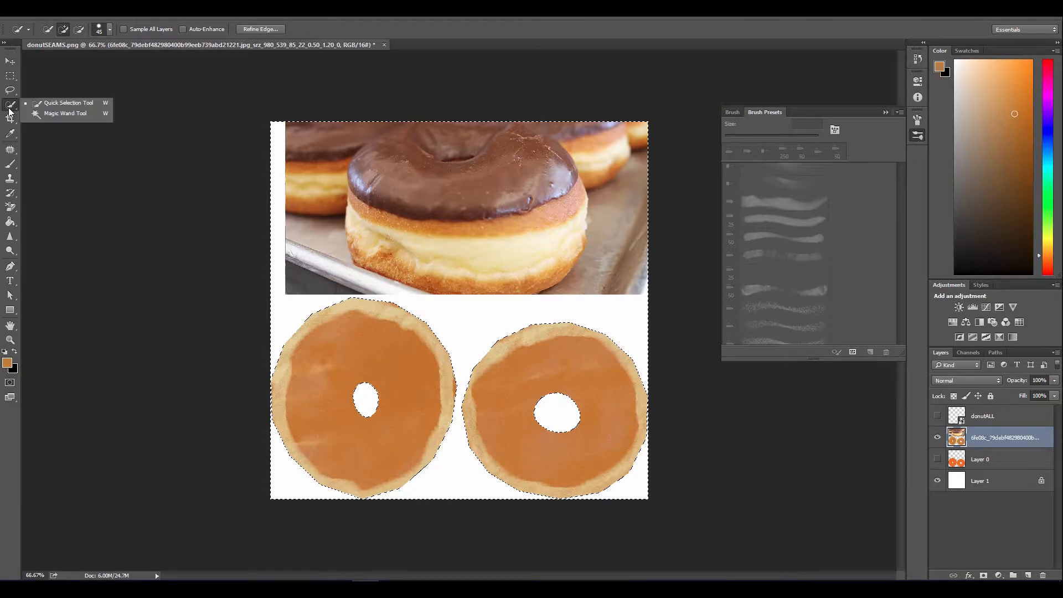
click(46, 104)
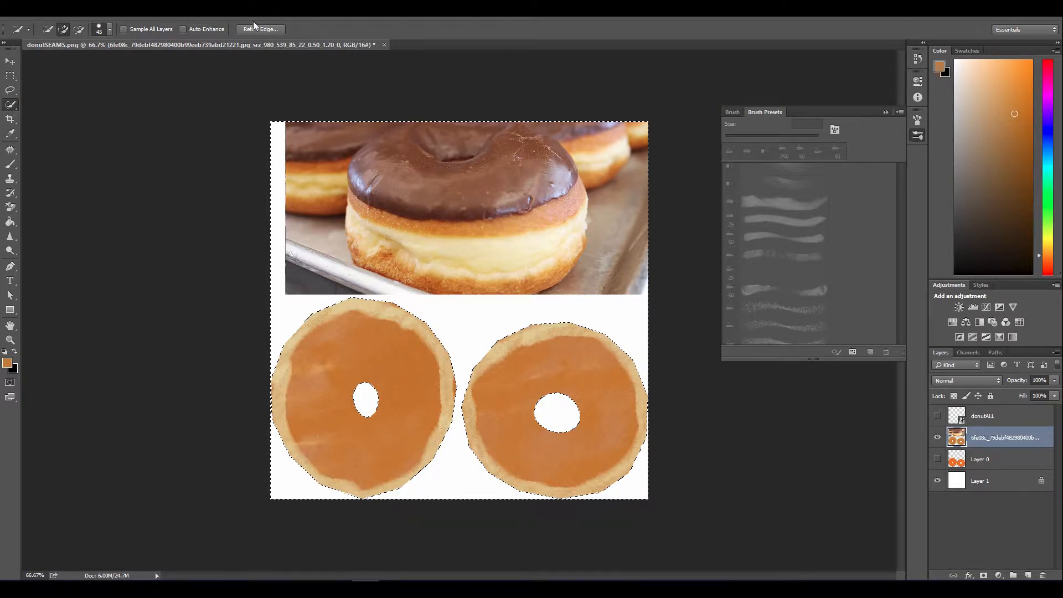
click(247, 29)
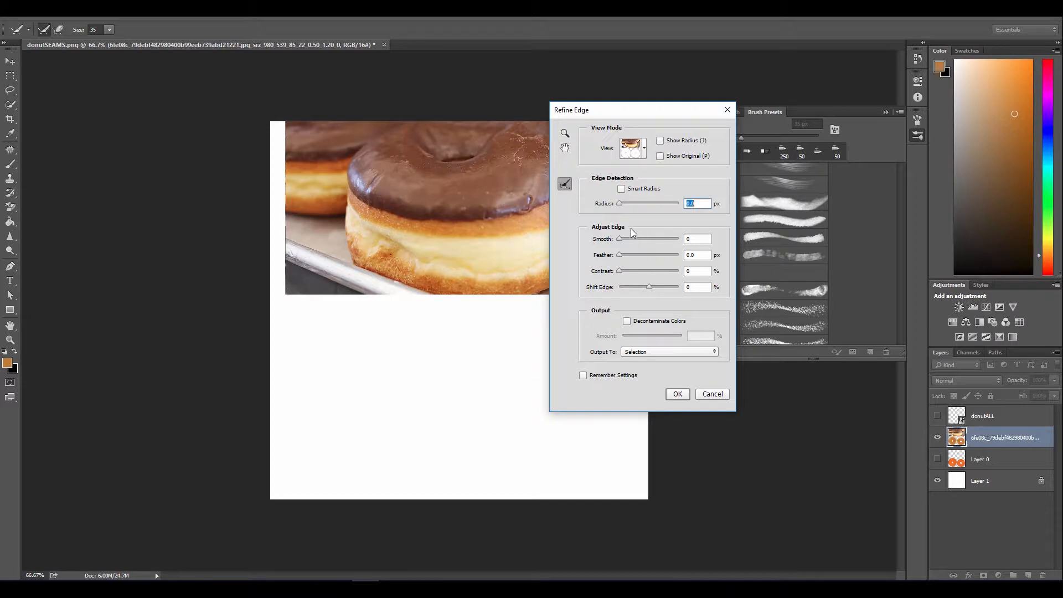
click(622, 189)
drag(620, 255, 626, 239)
click(678, 394)
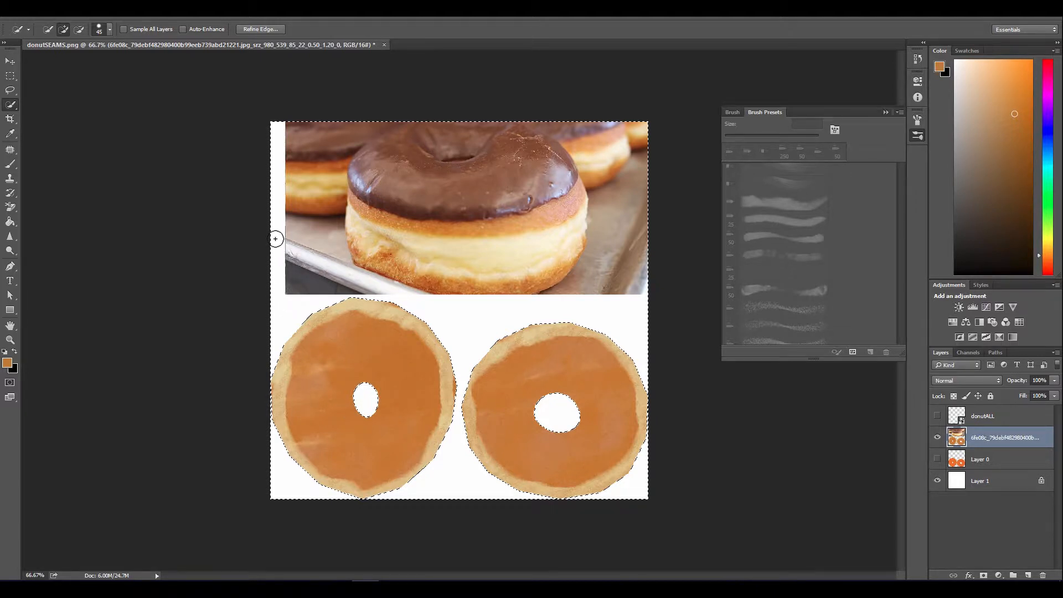
- Try a Content-Aware fill of the area around the donuts, and undo it together with the deselection
key(shift+F5)
key(Return)
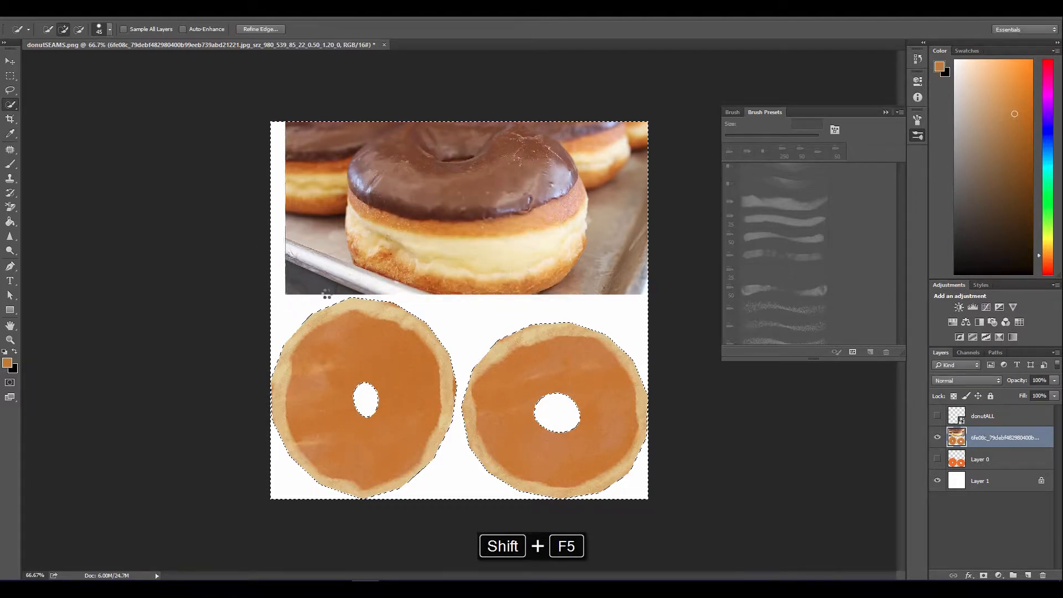
key(ctrl+d)
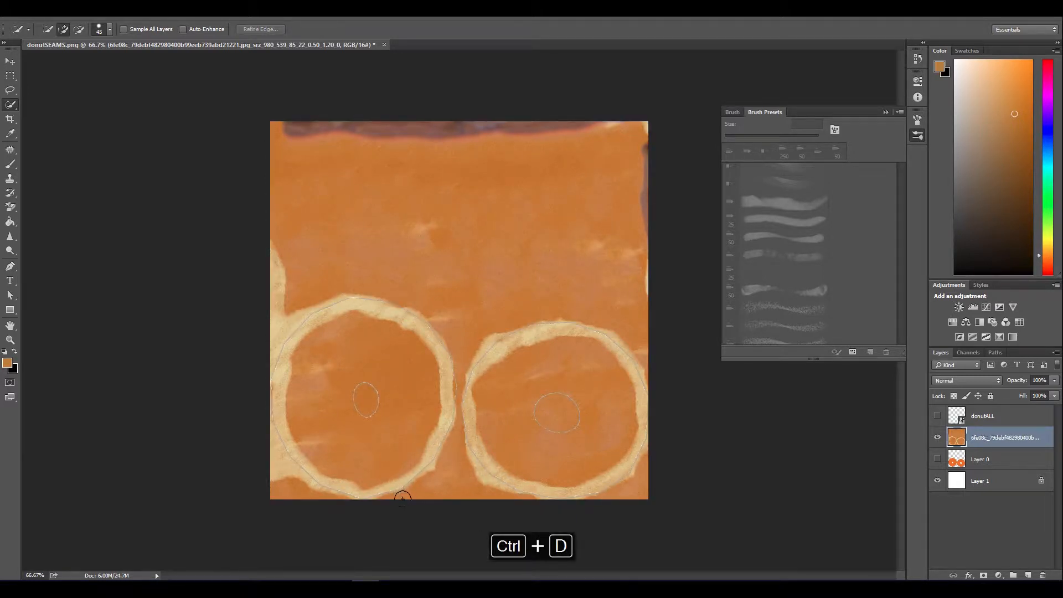
key(ctrl+alt+z)
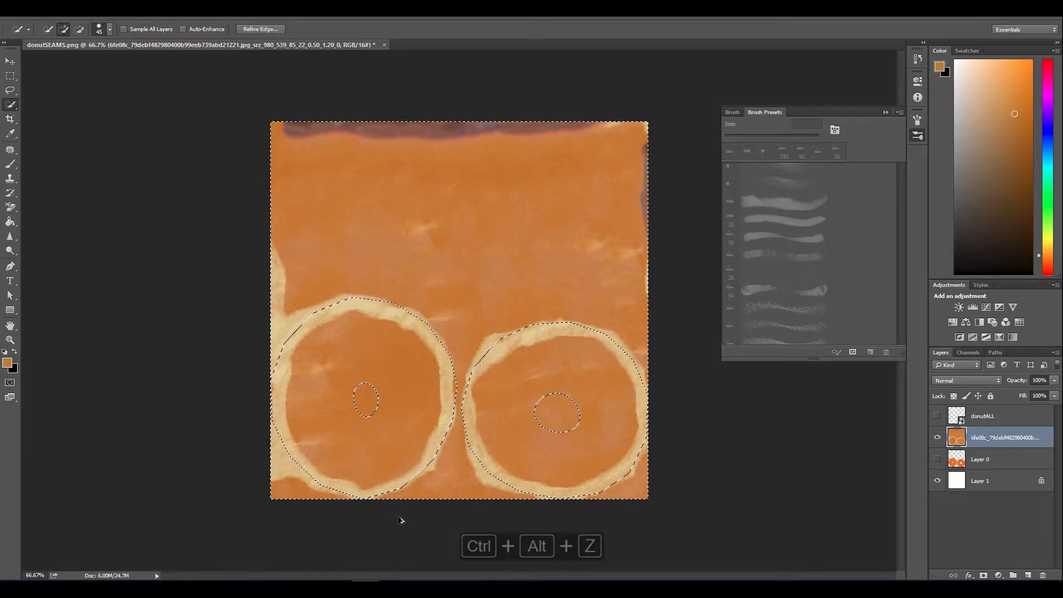
key(ctrl+alt+z)
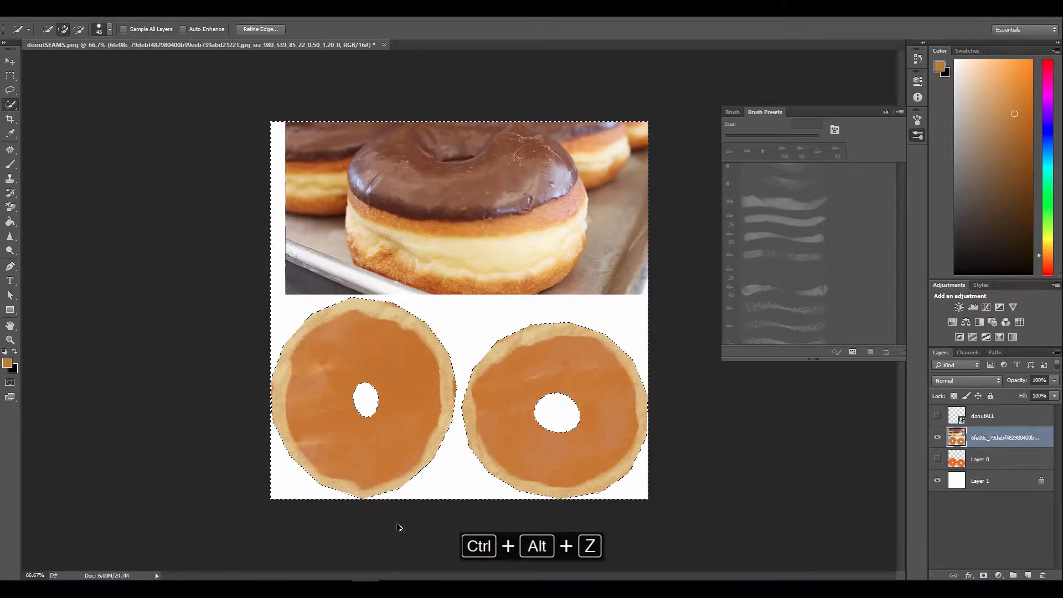
click(255, 29)
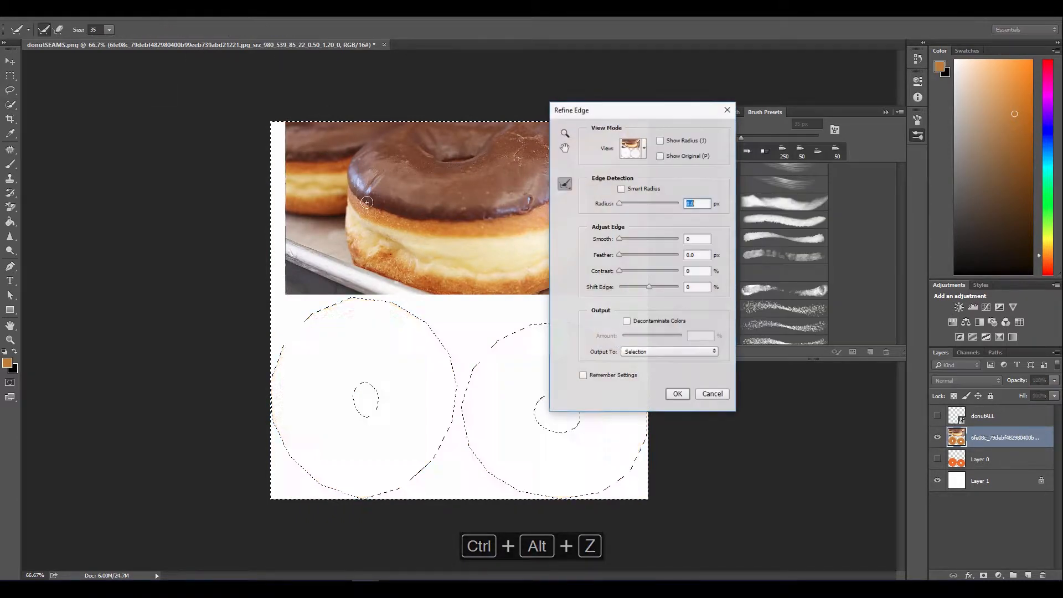
drag(650, 285, 643, 290)
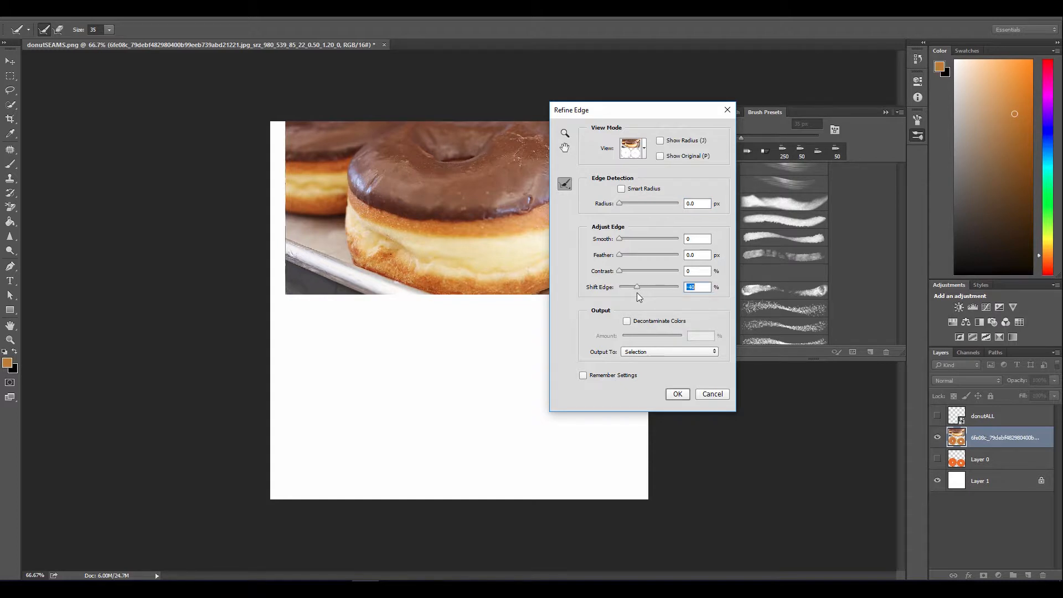
drag(646, 291, 648, 290)
click(712, 393)
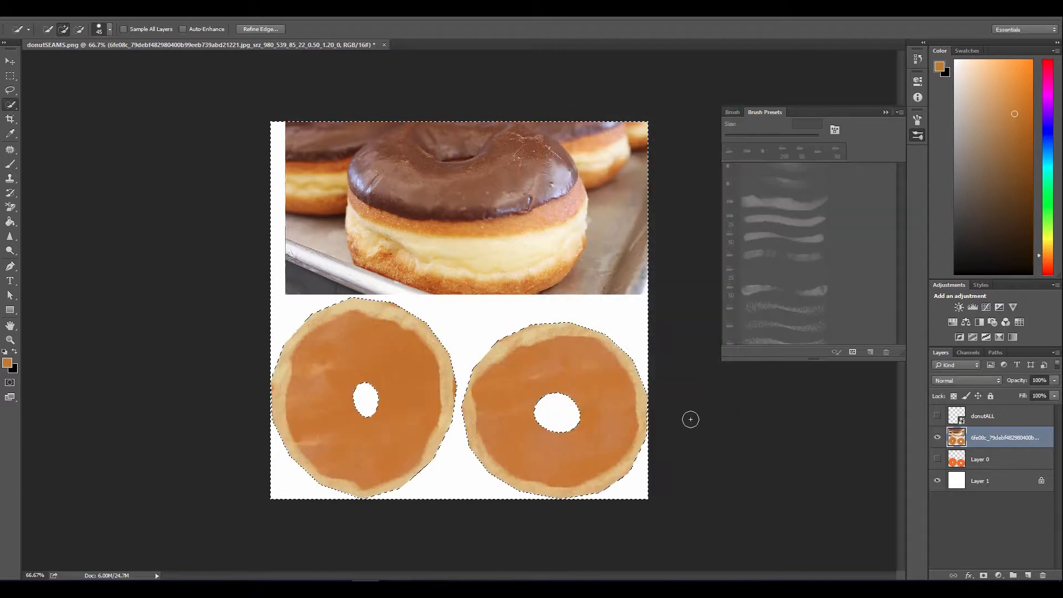
- Fill the area around the two donuts with Content-Aware in Normal mode at 100% opacity, and deselect
key(shift+F5)
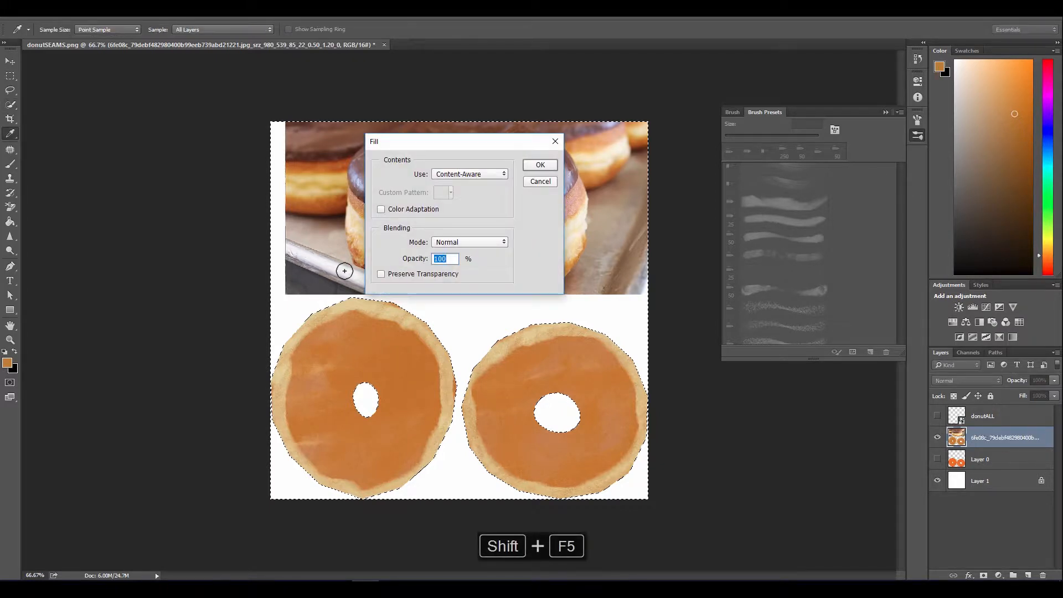
key(Return)
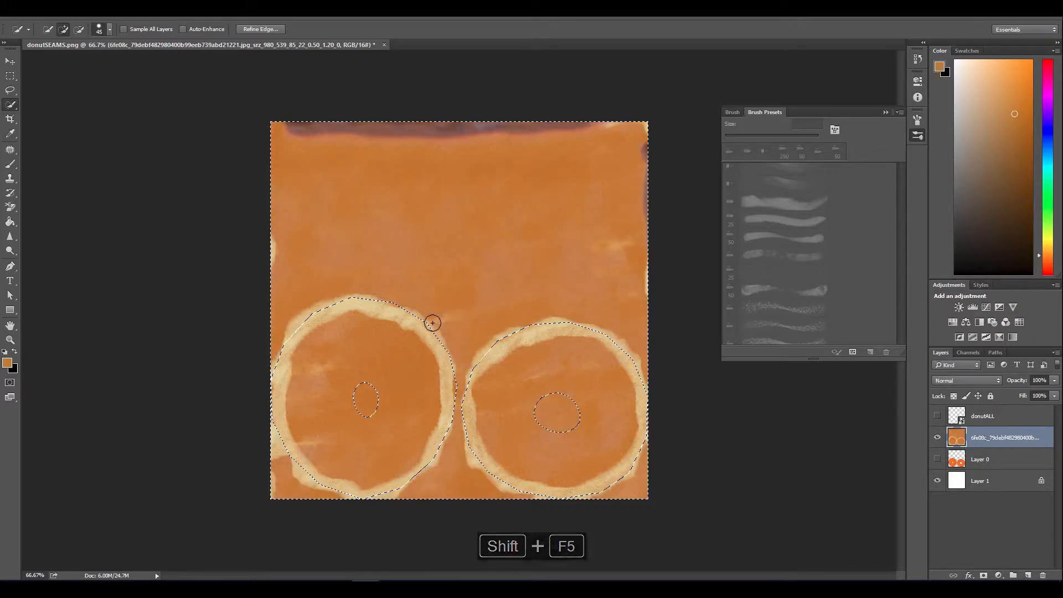
key(ctrl+d)
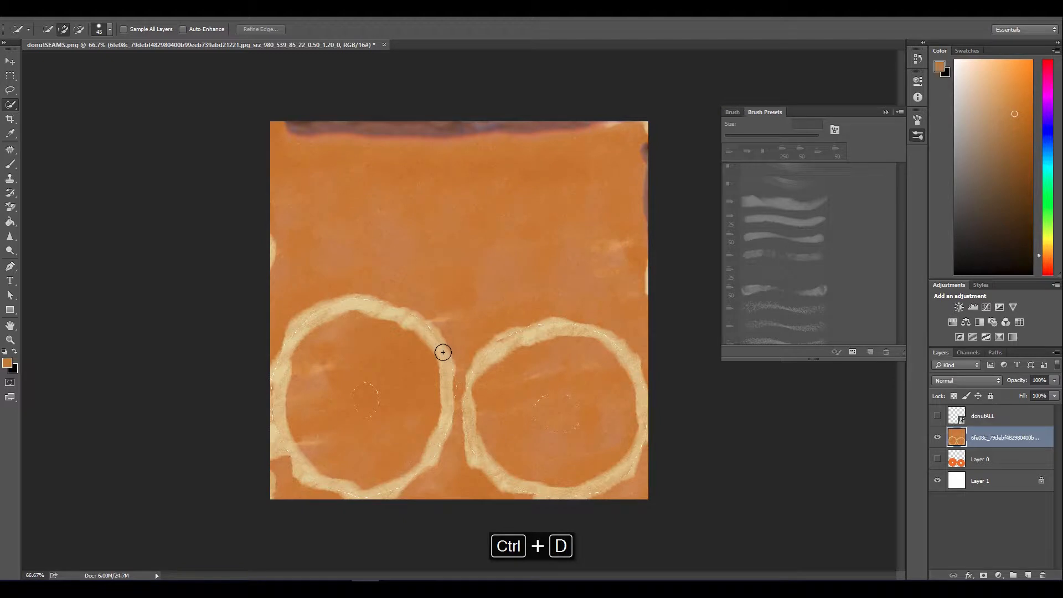
key(b)
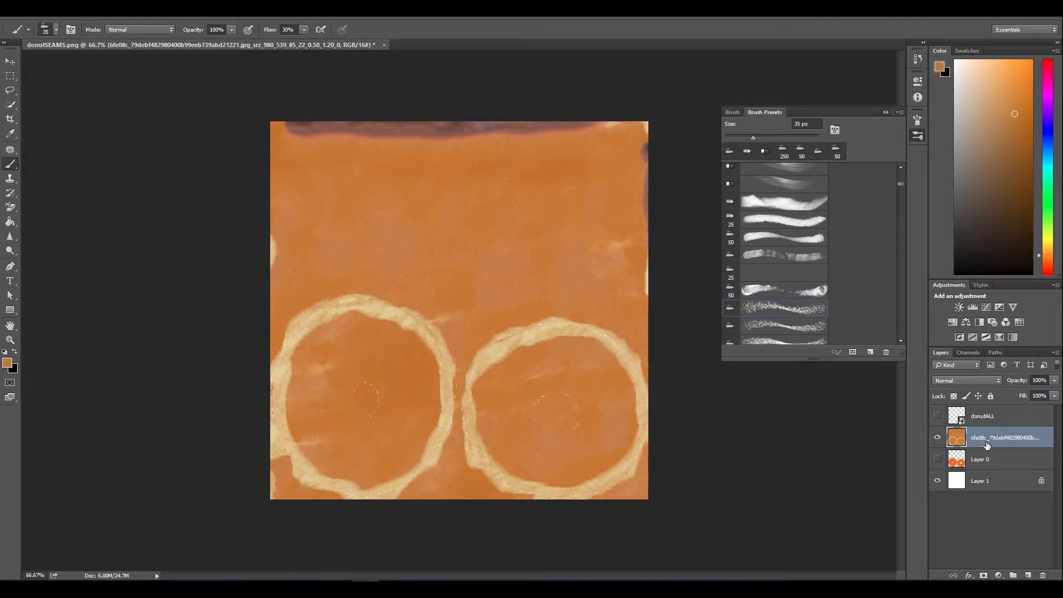
- Flatten the image, discarding the hidden layers, and save donutSEAMS.png
right_click(987, 444)
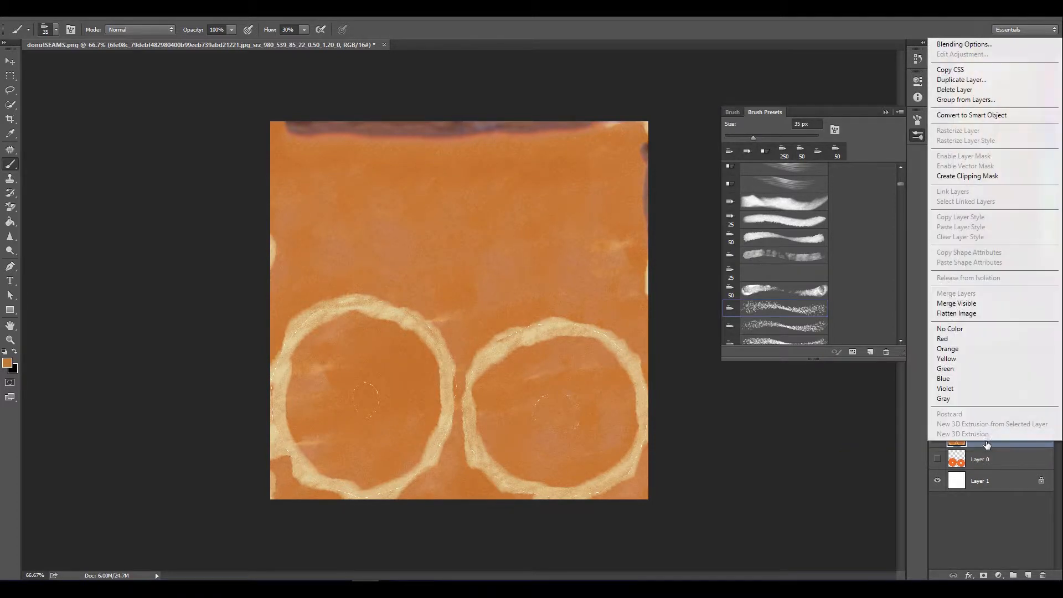
click(972, 313)
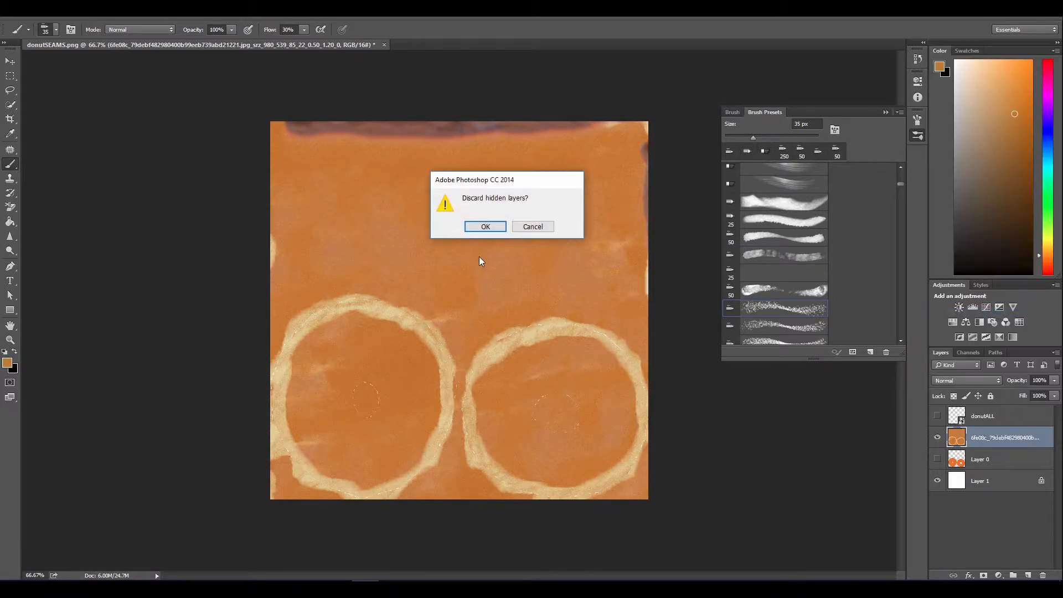
click(498, 228)
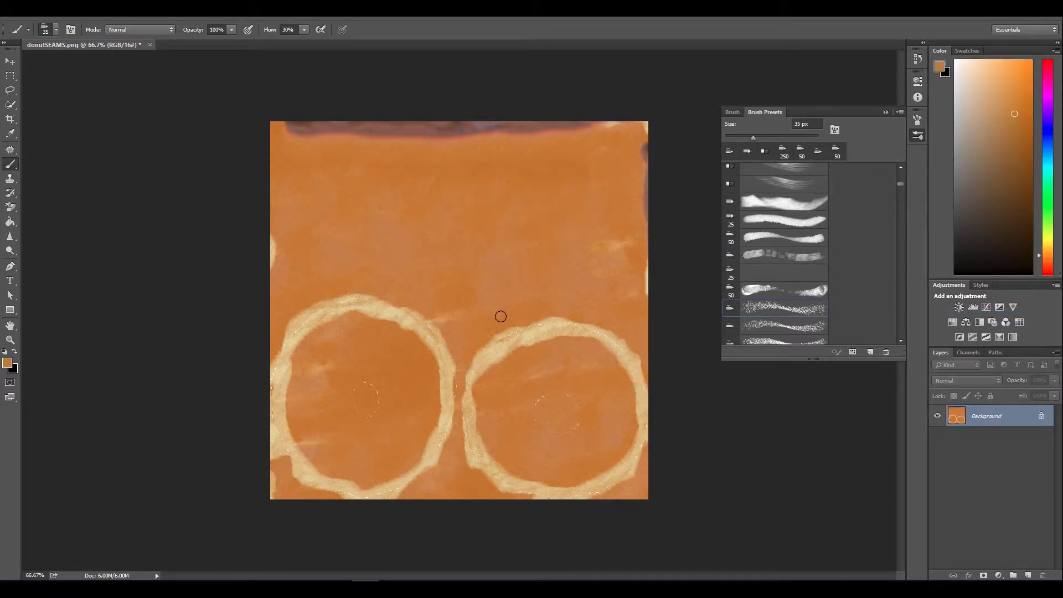
key(ctrl+s)
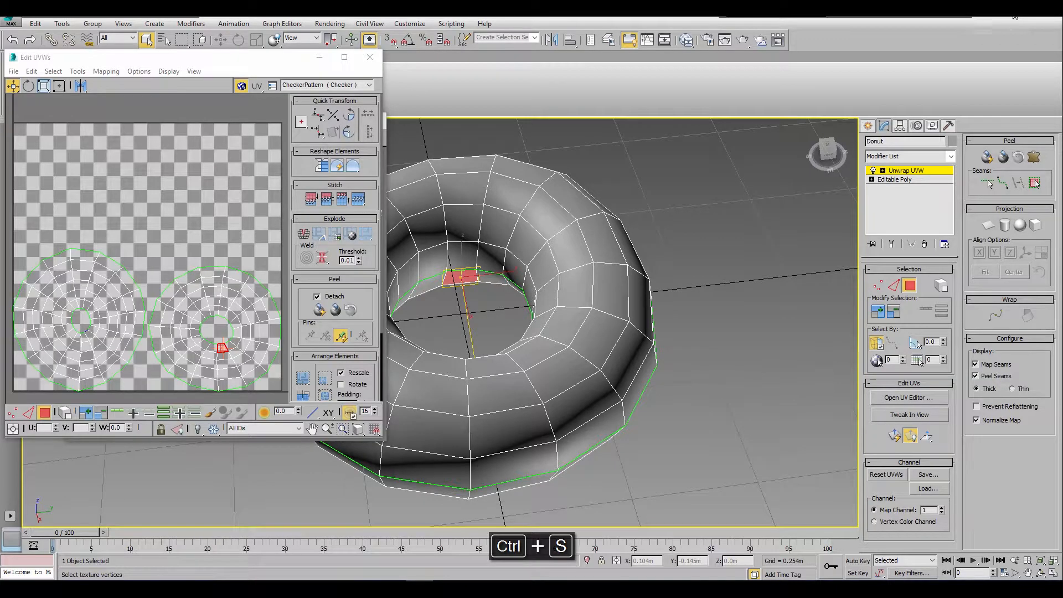
- Switch to 3ds Max, apply the saved donut texture image to the donut model, and turn off its edged-faces display
click(1001, 18)
drag(652, 256, 419, 589)
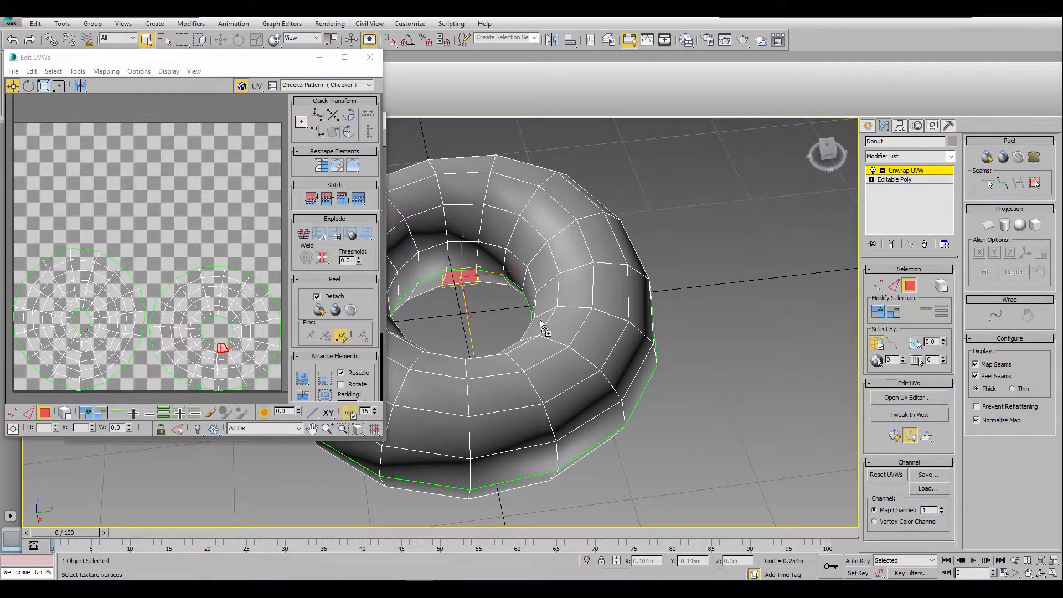
drag(541, 324, 568, 315)
middle_drag(587, 312, 579, 415)
key(F4)
- Open the Material Editor and switch it to its compact mode
key(m)
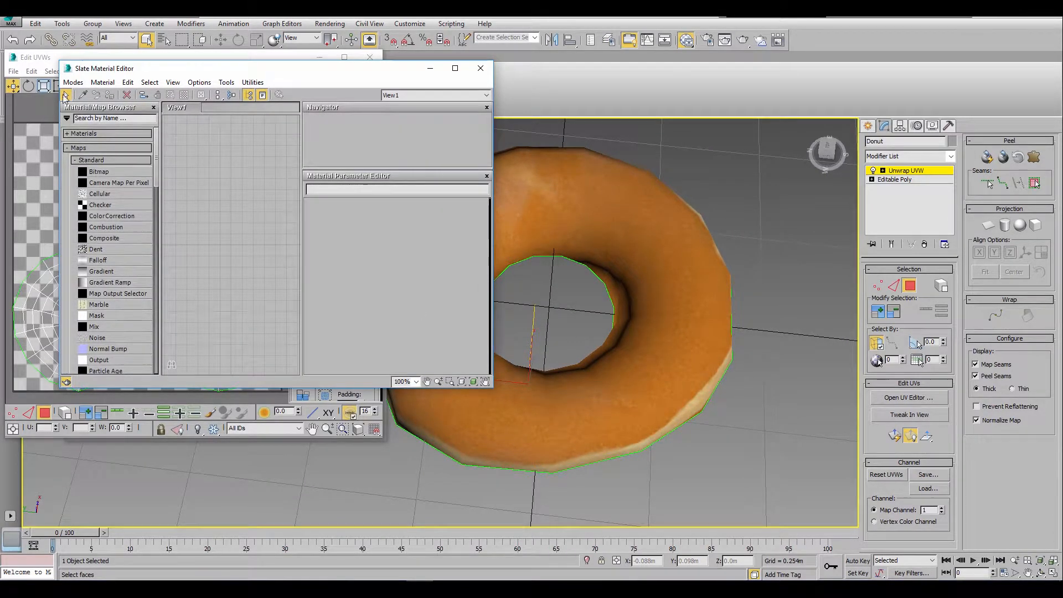
click(73, 82)
click(97, 101)
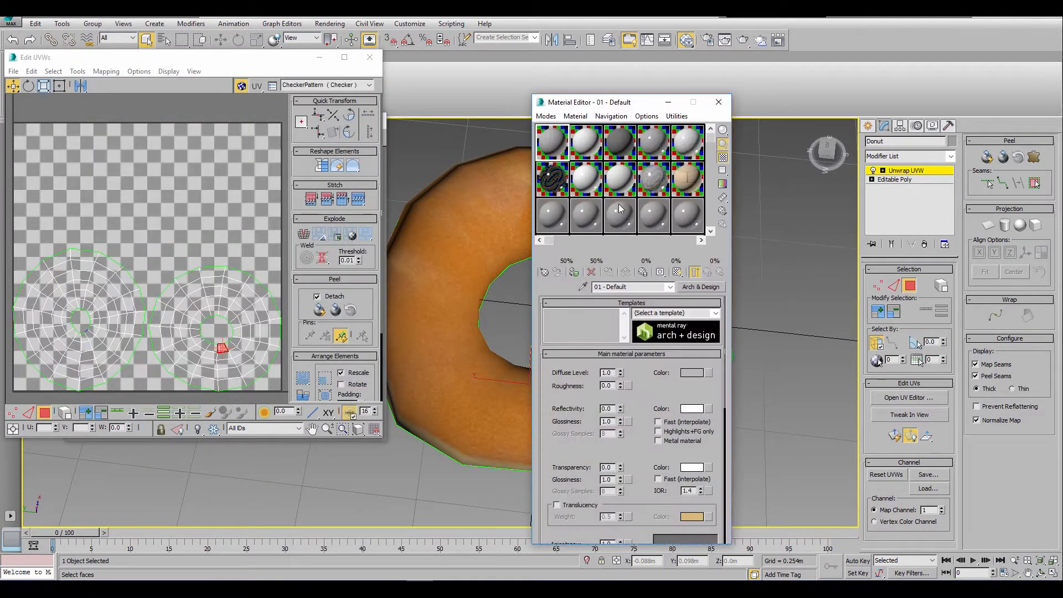
- Pick up the donut's material from the model and set its Specular Level to 58 and Glossiness to 38
click(583, 286)
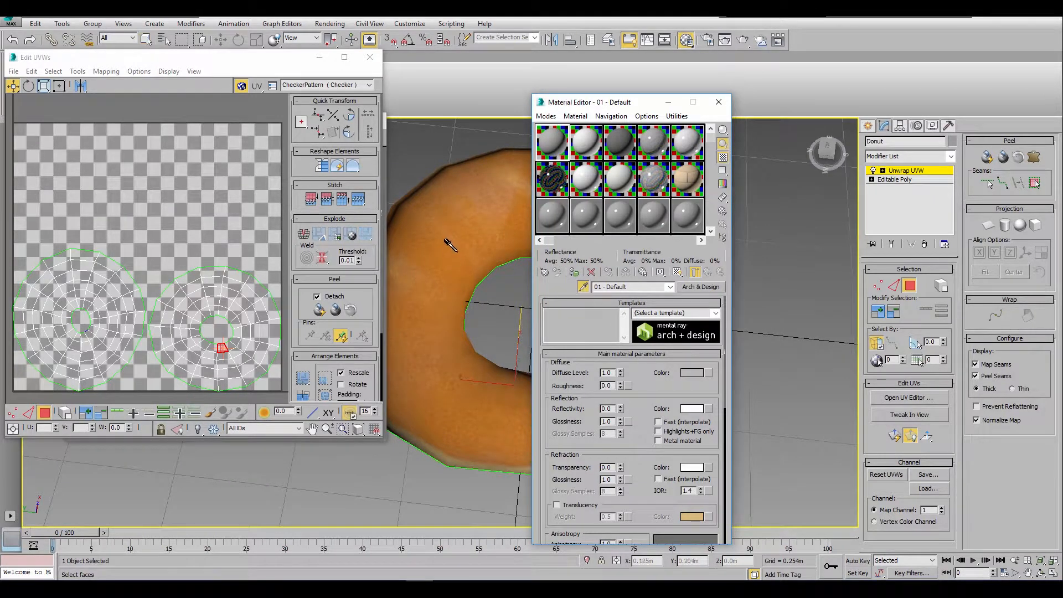
click(445, 243)
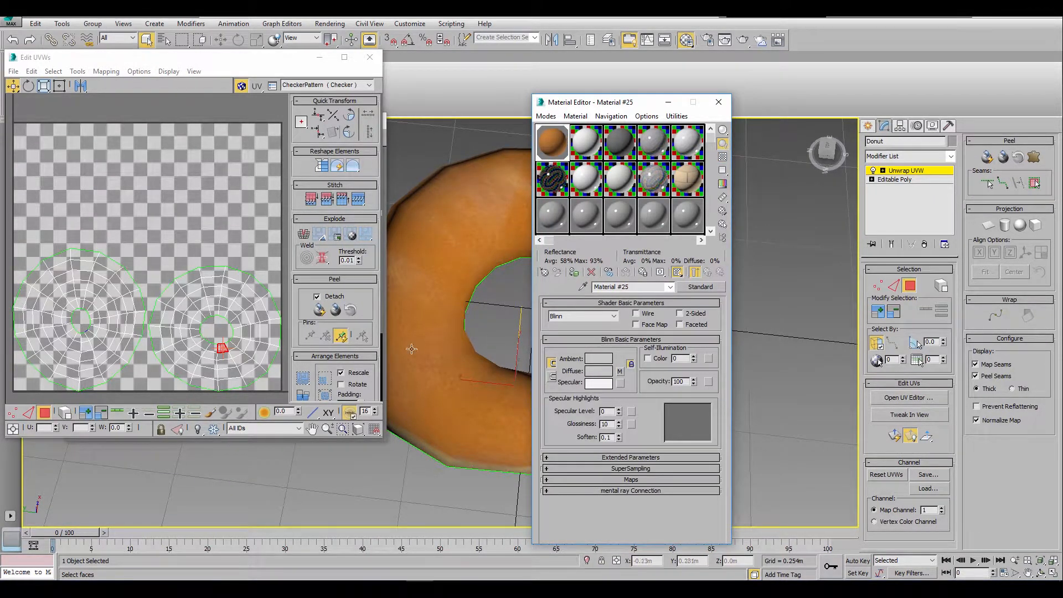
drag(618, 411, 624, 360)
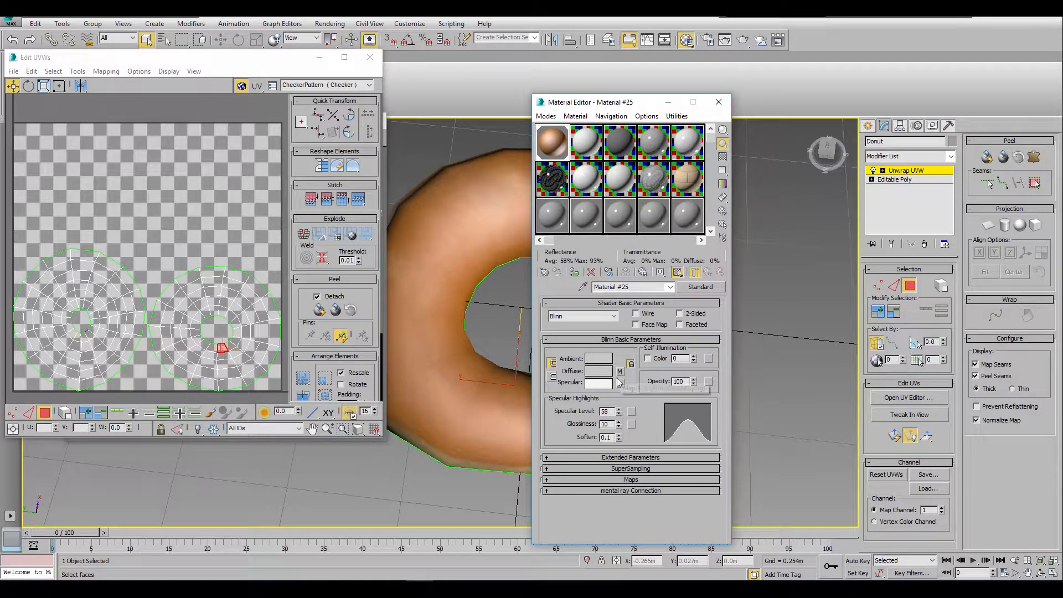
drag(620, 426, 621, 411)
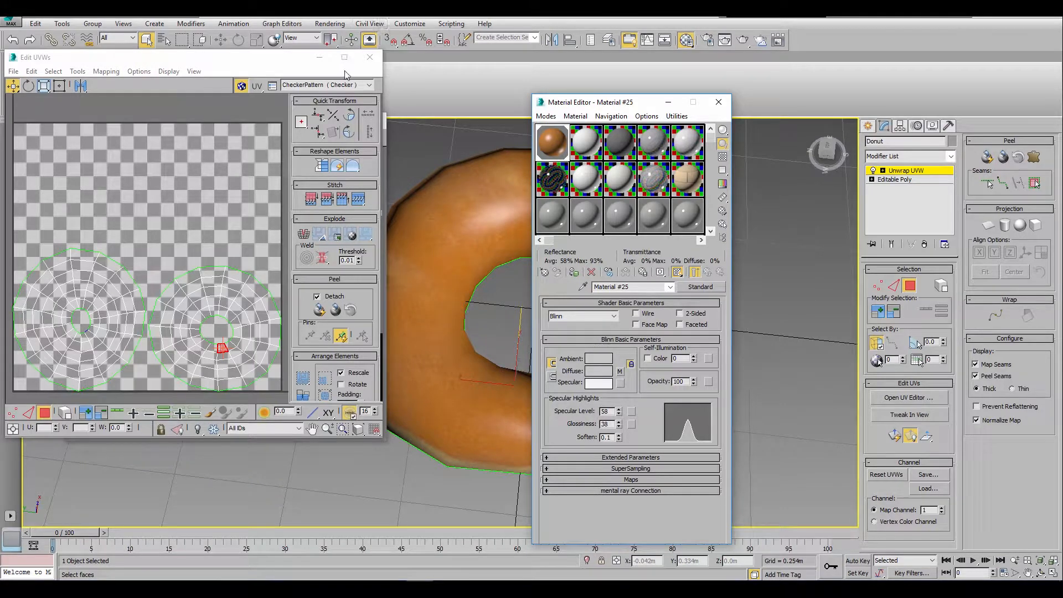
- Close the UV editor and the cake donut reference image
click(370, 57)
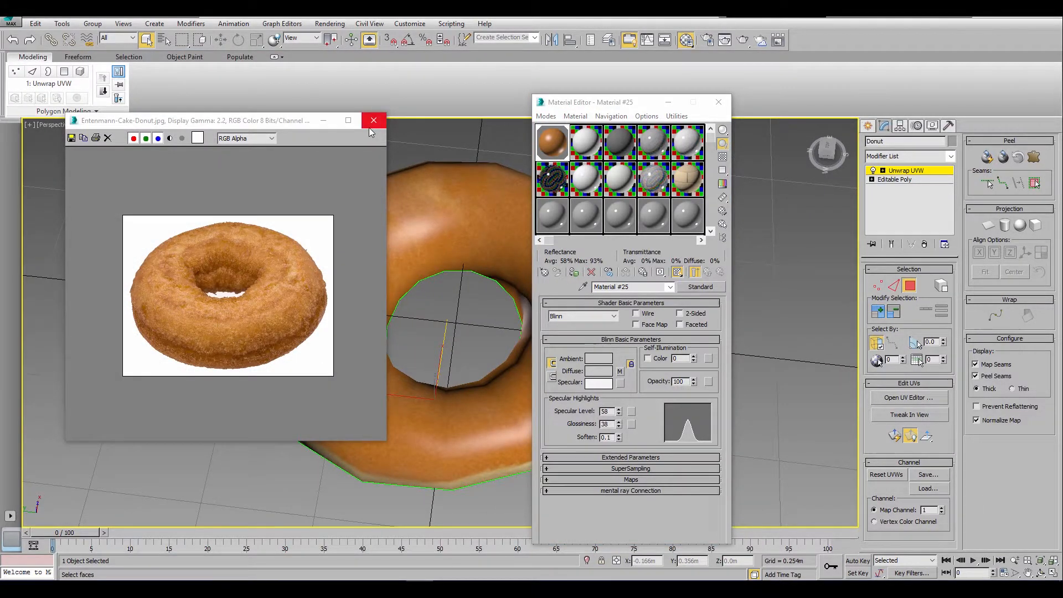
click(370, 126)
scroll(266, 348, down, 3)
alt+middle_drag(301, 364, 317, 379)
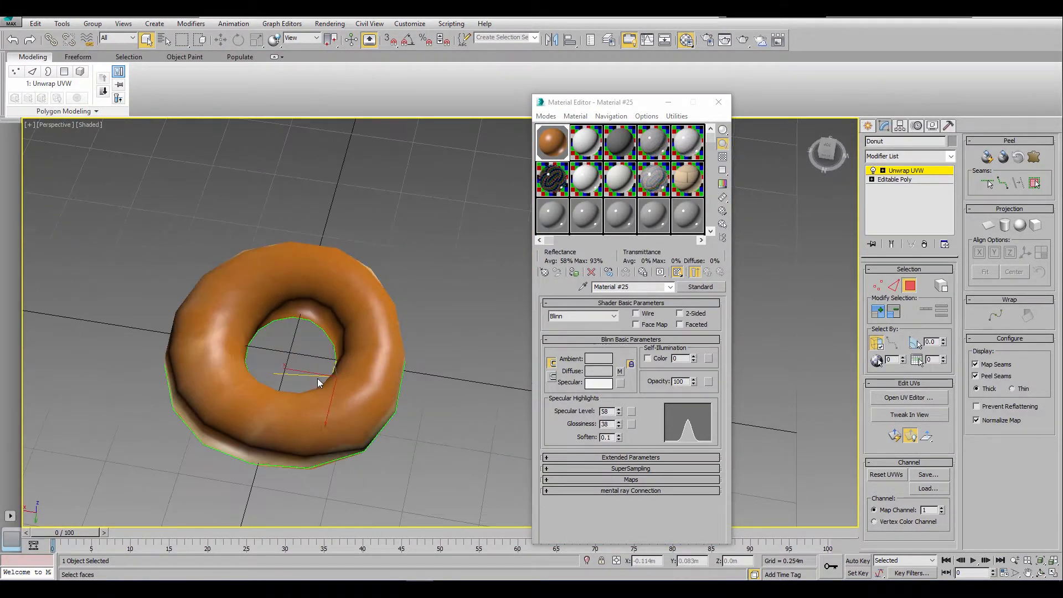
- Leave the Unwrap UVW face level, reselect the whole donut, and show the object creation options
click(901, 172)
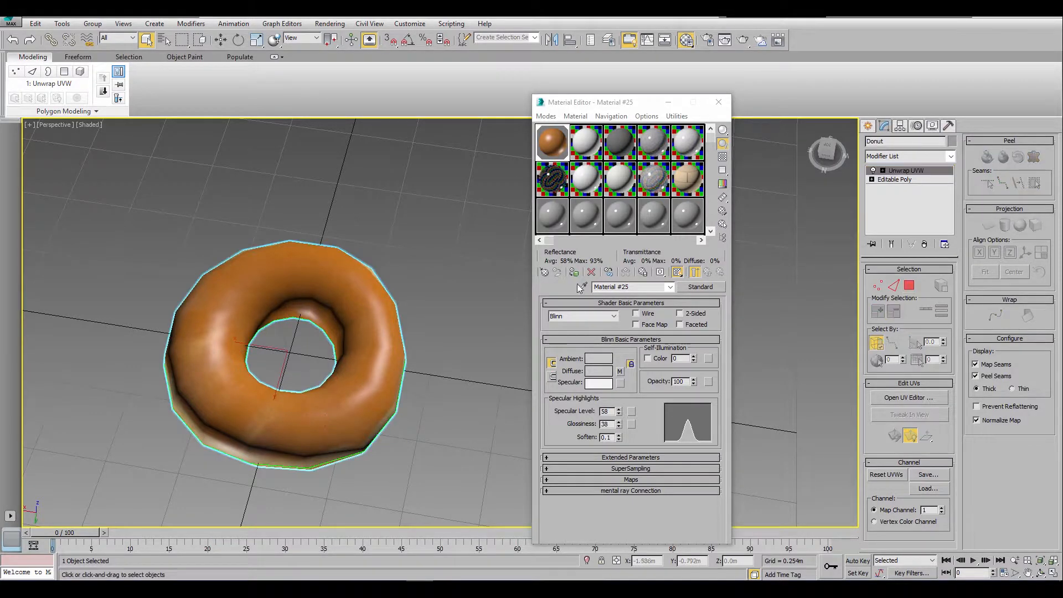
click(447, 314)
click(357, 390)
alt+middle_drag(357, 390, 397, 376)
click(869, 126)
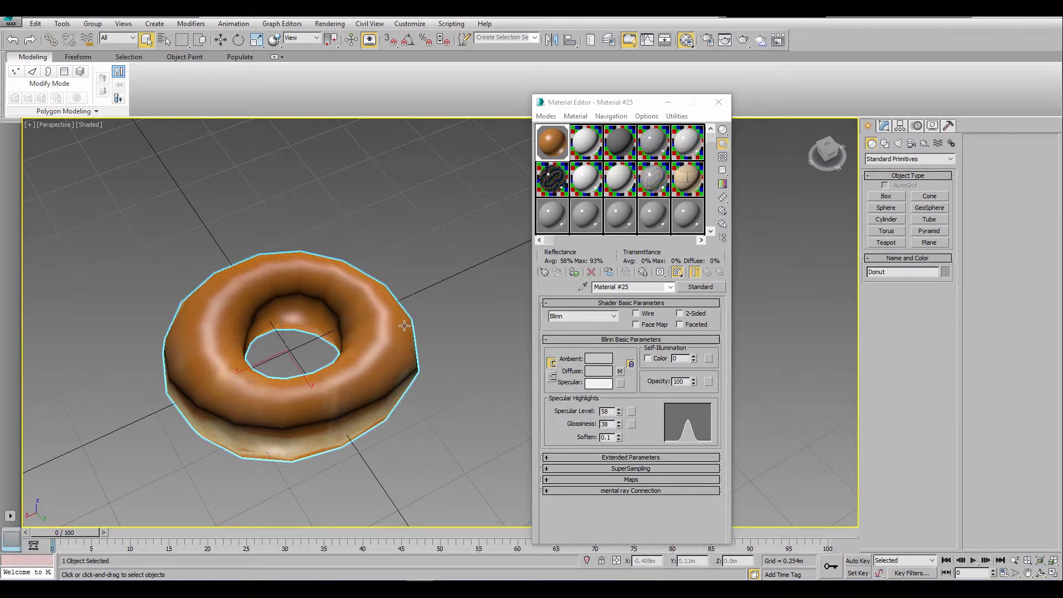
- Render the textured donut in the perspective view from three different angles to check its appearance
alt+middle_drag(403, 323, 354, 380)
scroll(336, 372, up, 3)
alt+middle_drag(316, 338, 408, 259)
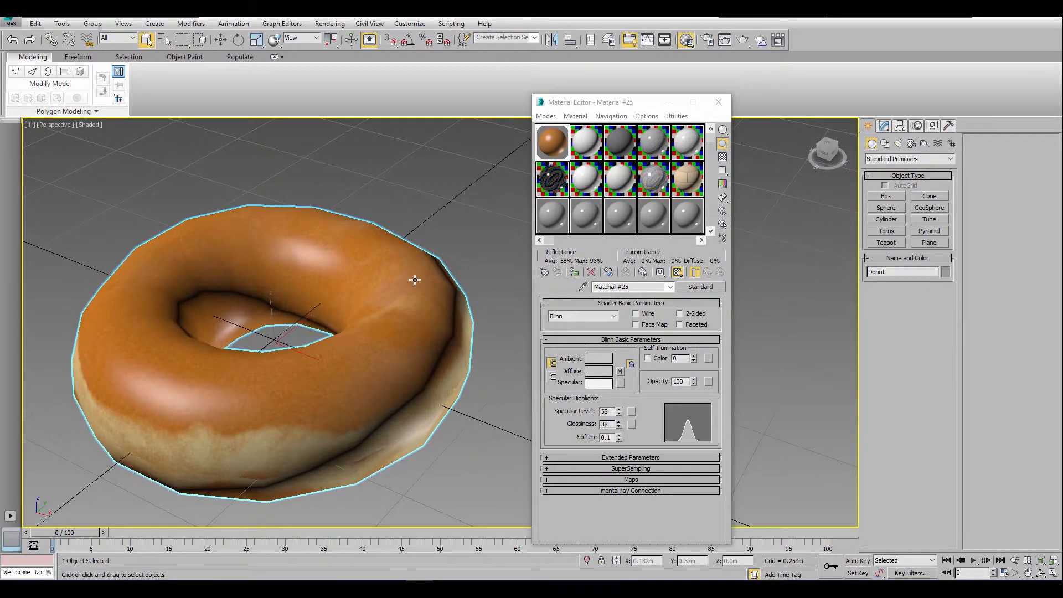
key(shift+q)
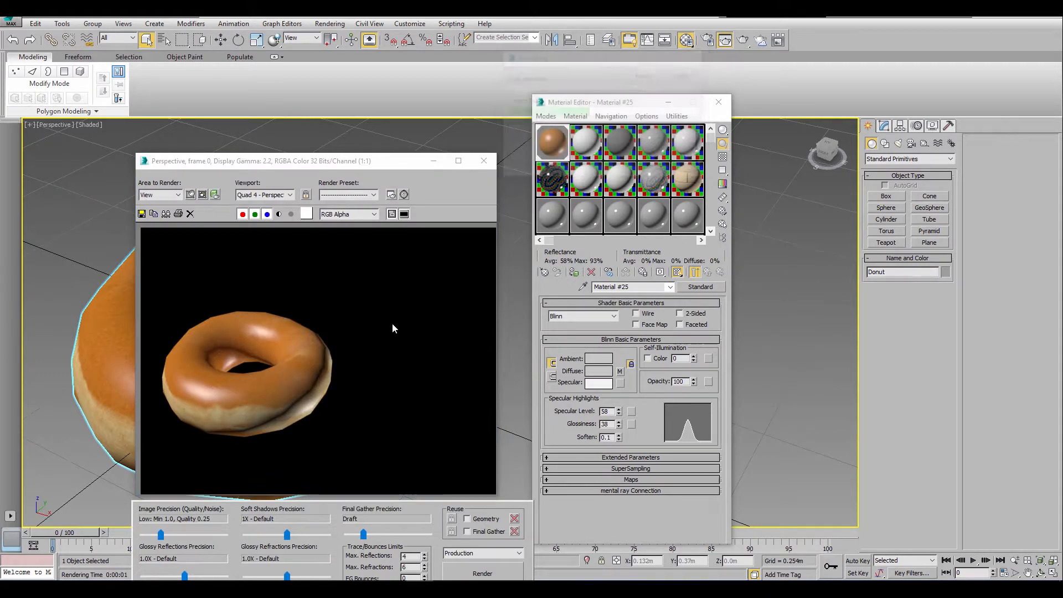
alt+middle_drag(32, 443, 147, 428)
key(shift+q)
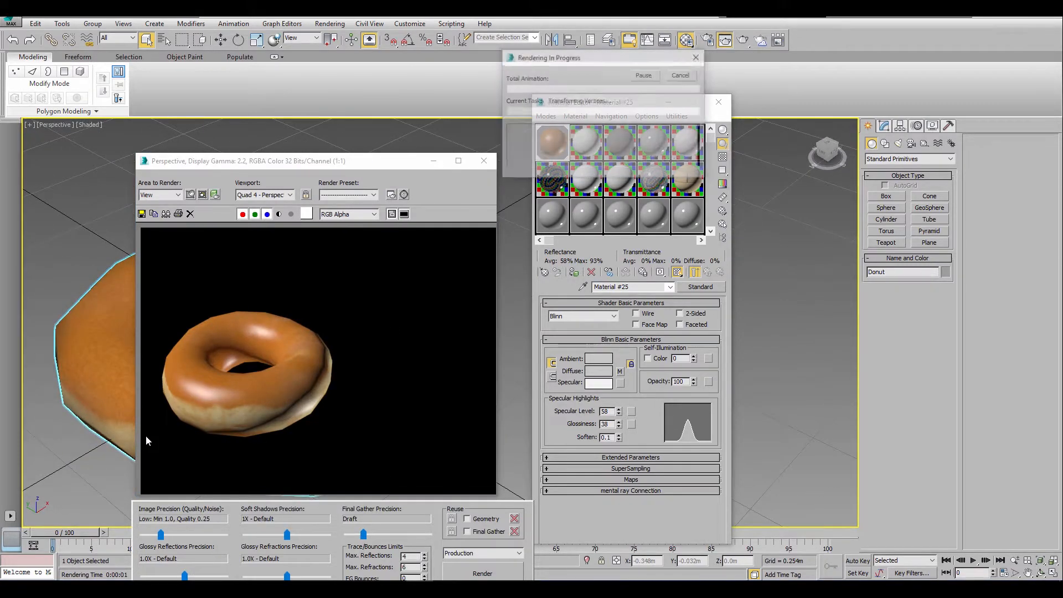
alt+middle_drag(154, 433, 133, 419)
key(shift+q)
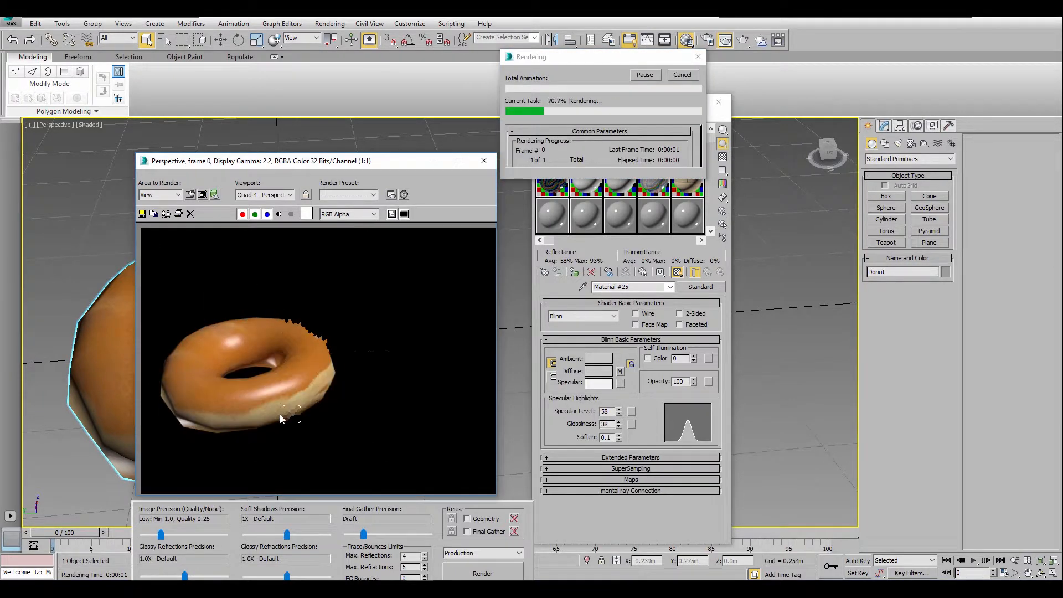
- Render the textured donut from further angles in the perspective view and compare it with the painted texture in Photoshop
alt+middle_drag(104, 436, 45, 439)
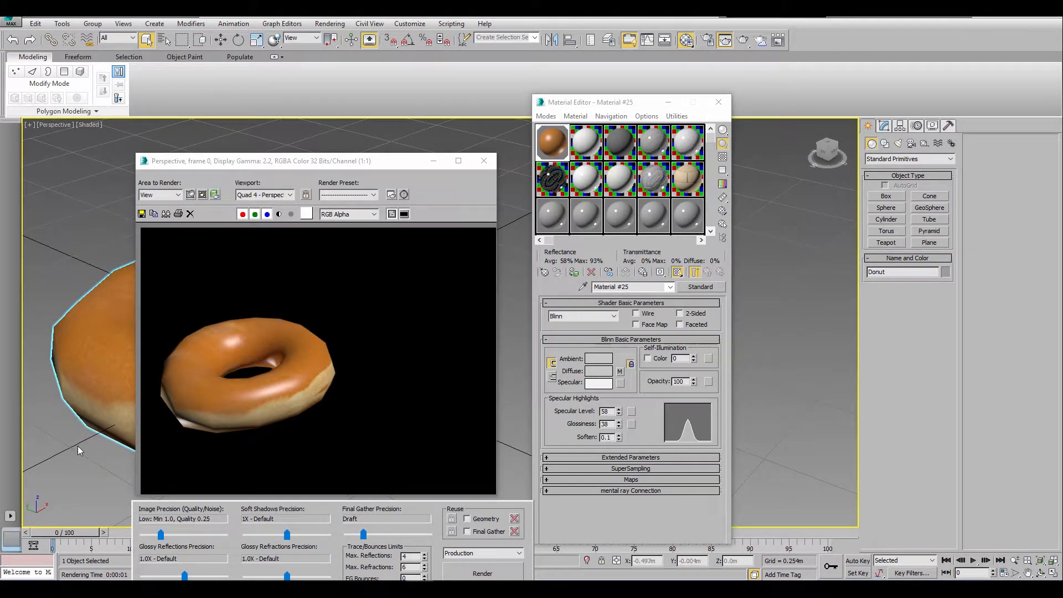
key(shift+q)
key(alt+Tab)
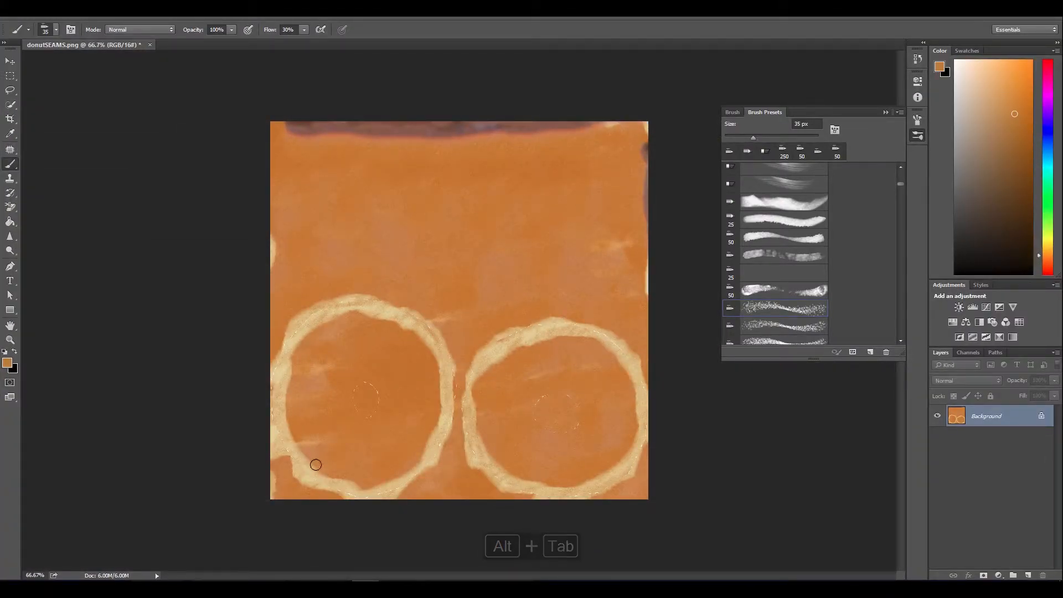
key(alt+Tab)
alt+middle_drag(72, 385, 225, 368)
scroll(102, 485, down, 4)
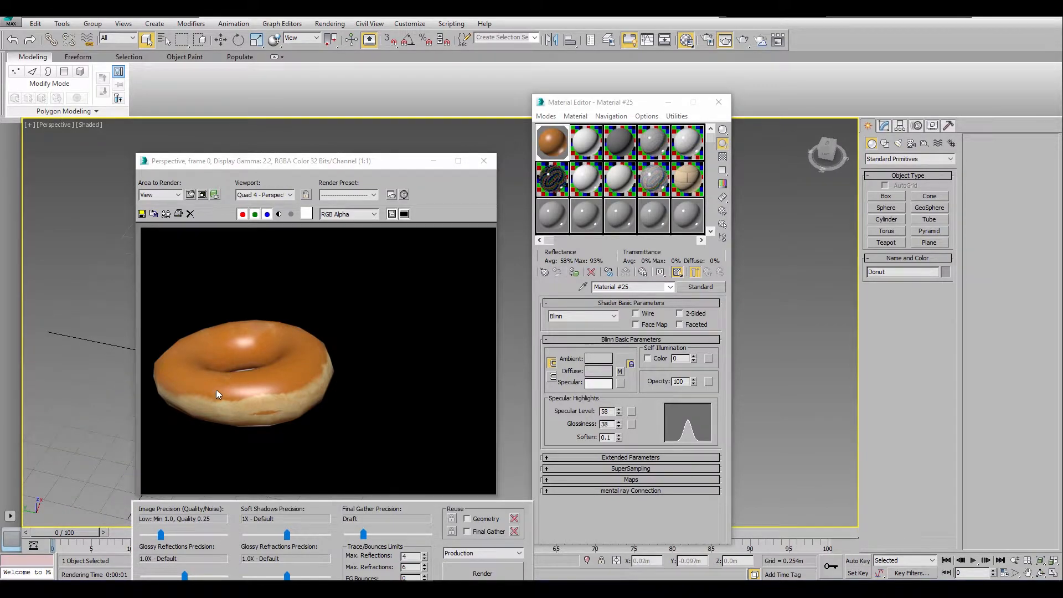
key(alt+Tab)
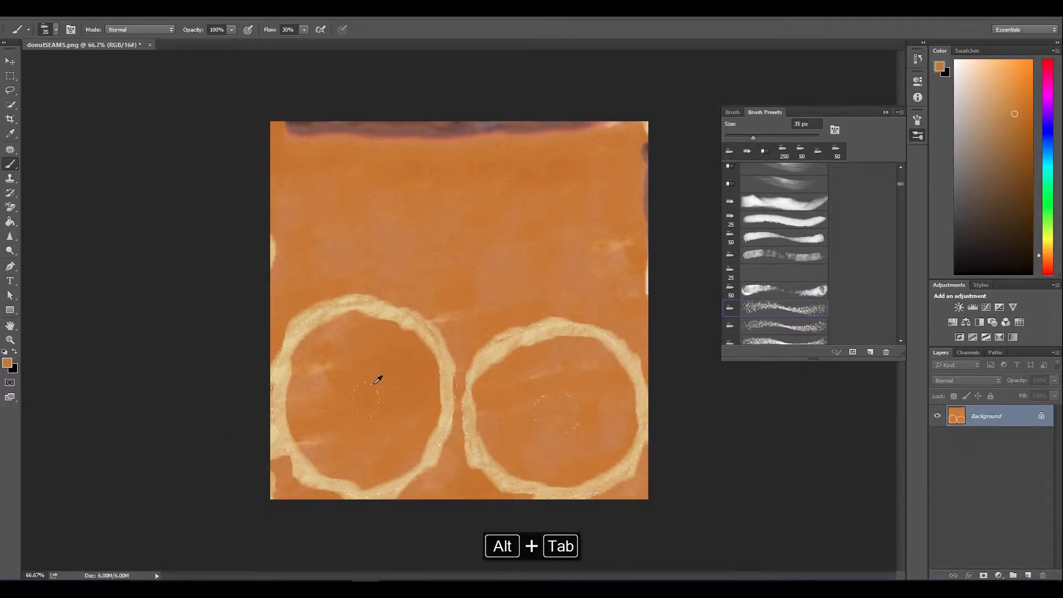
key(alt+Tab)
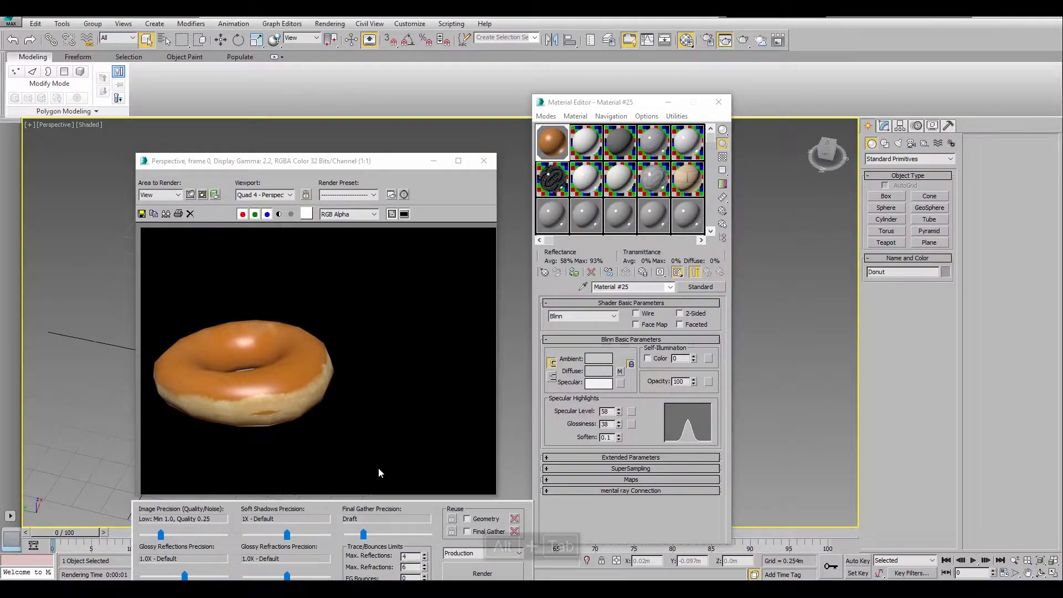
- Switch to the browser and search Google Images for "DONUT texture"
key(alt+Tab)
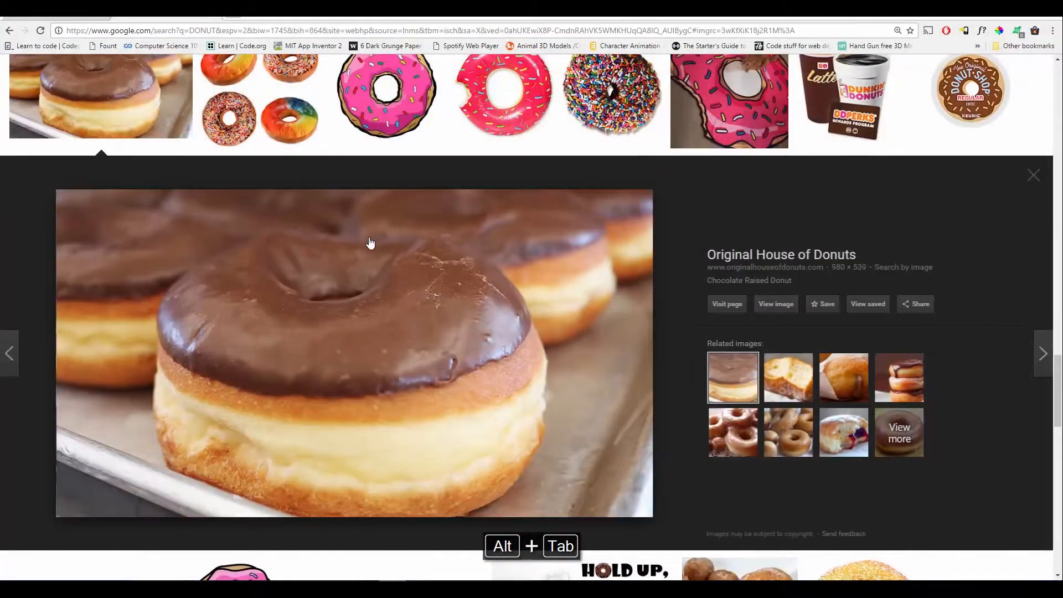
scroll(370, 243, up, 15)
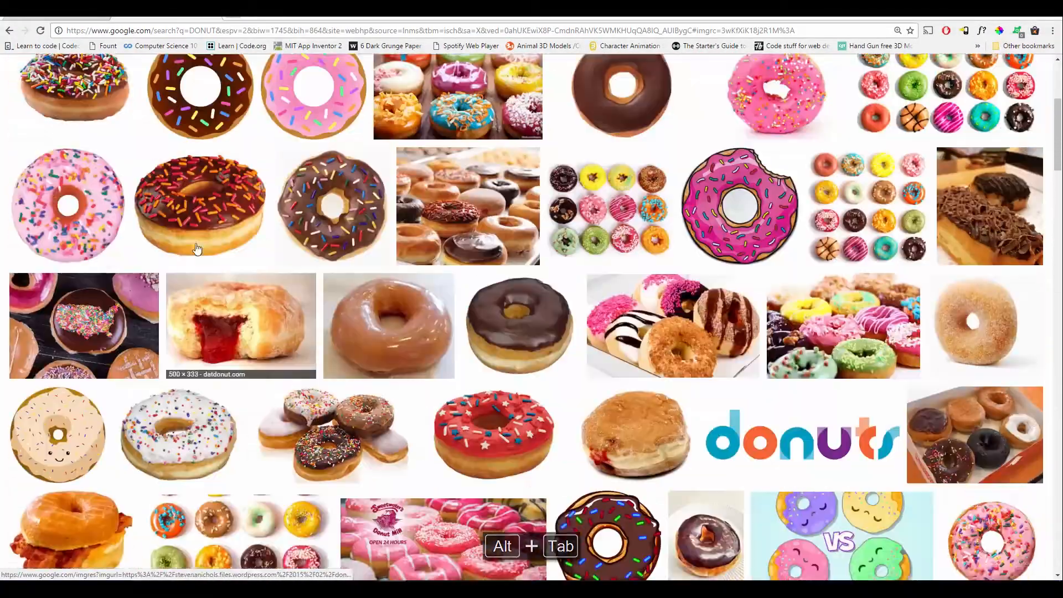
scroll(196, 249, up, 5)
click(155, 85)
text(texture)
key(Return)
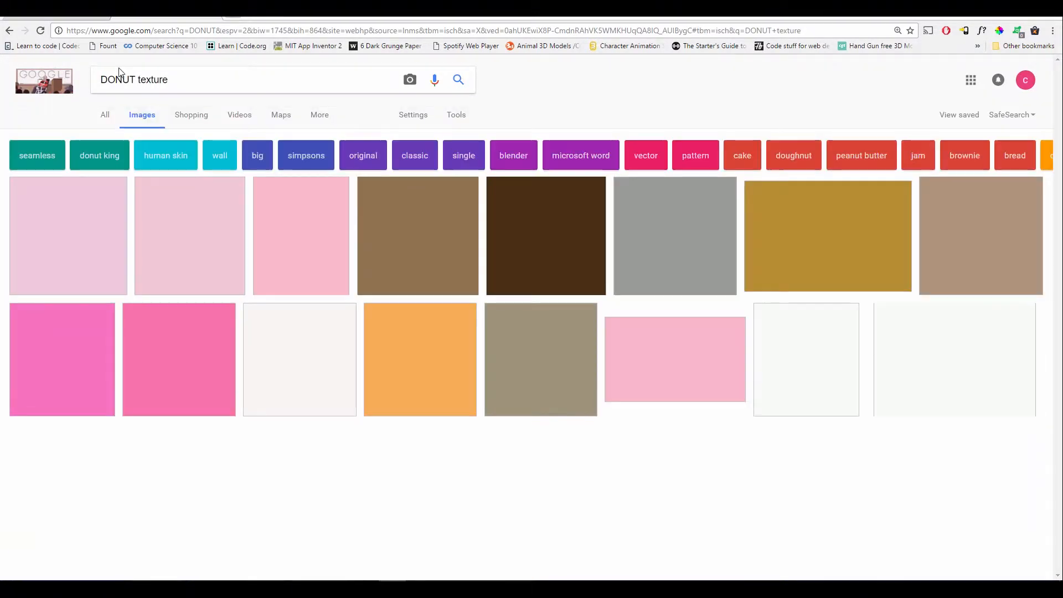
- Examine the pink sprinkle patterns and their related images as icing references, then return to Photoshop
click(91, 204)
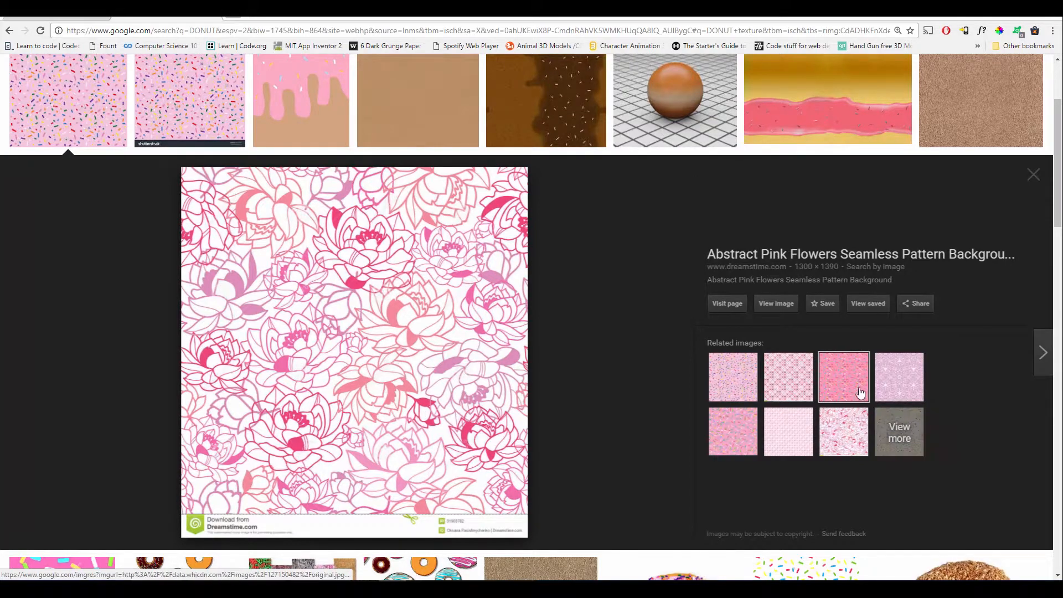
click(897, 441)
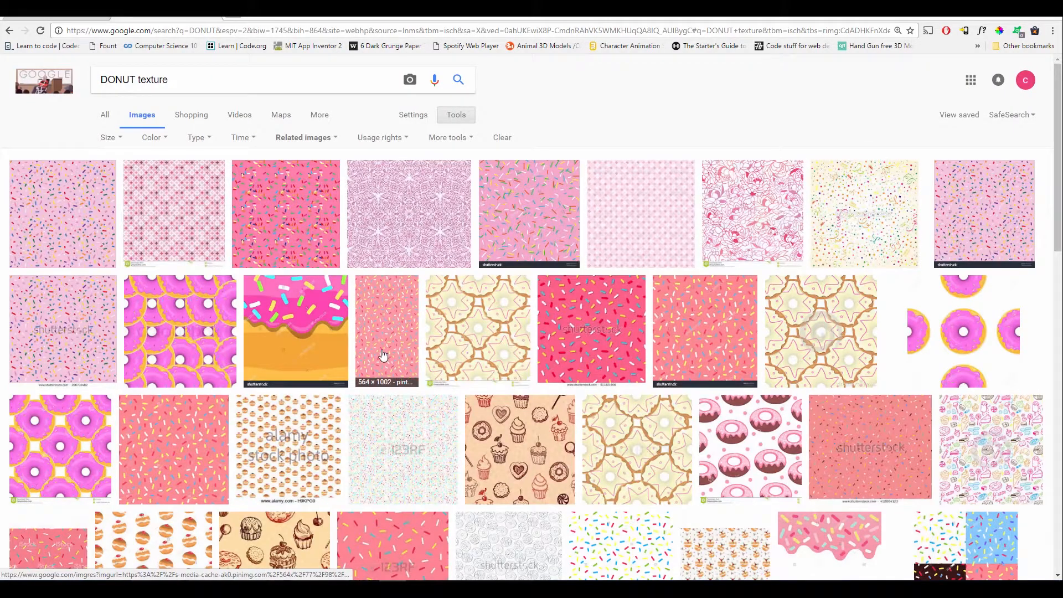
click(383, 355)
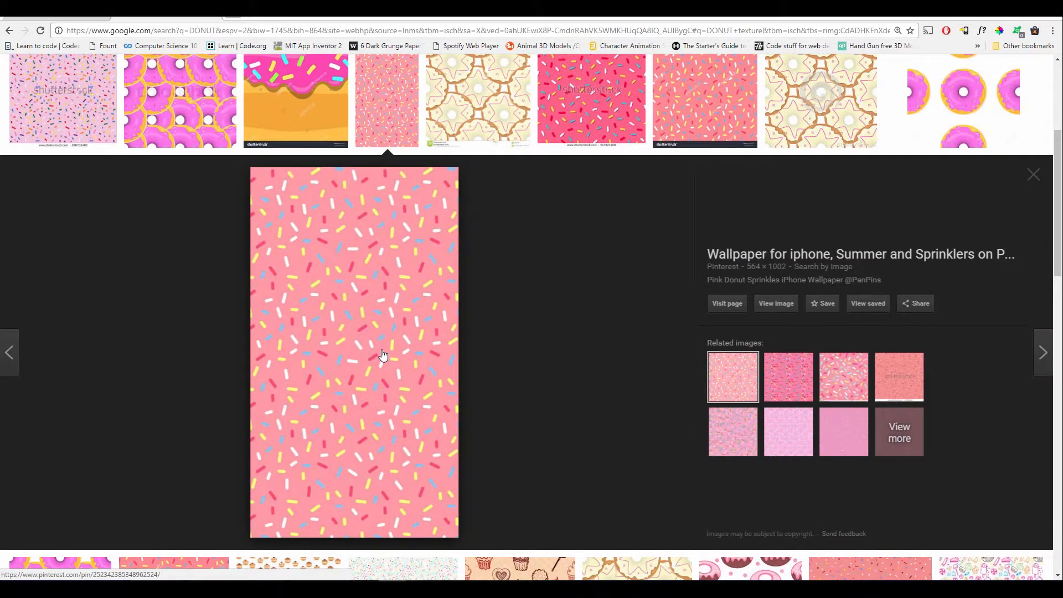
click(806, 387)
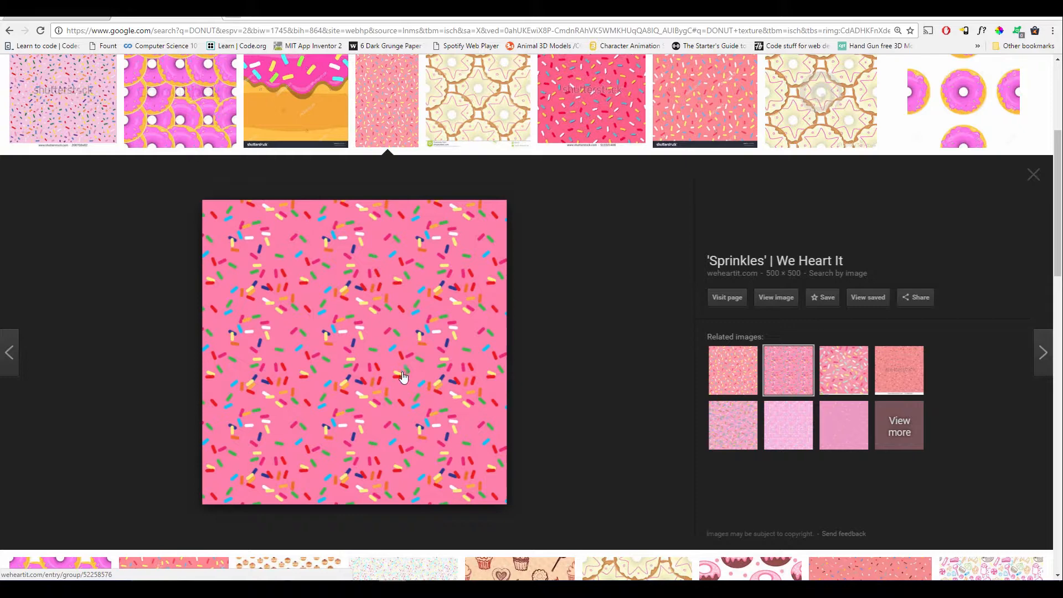
drag(415, 367, 0, 370)
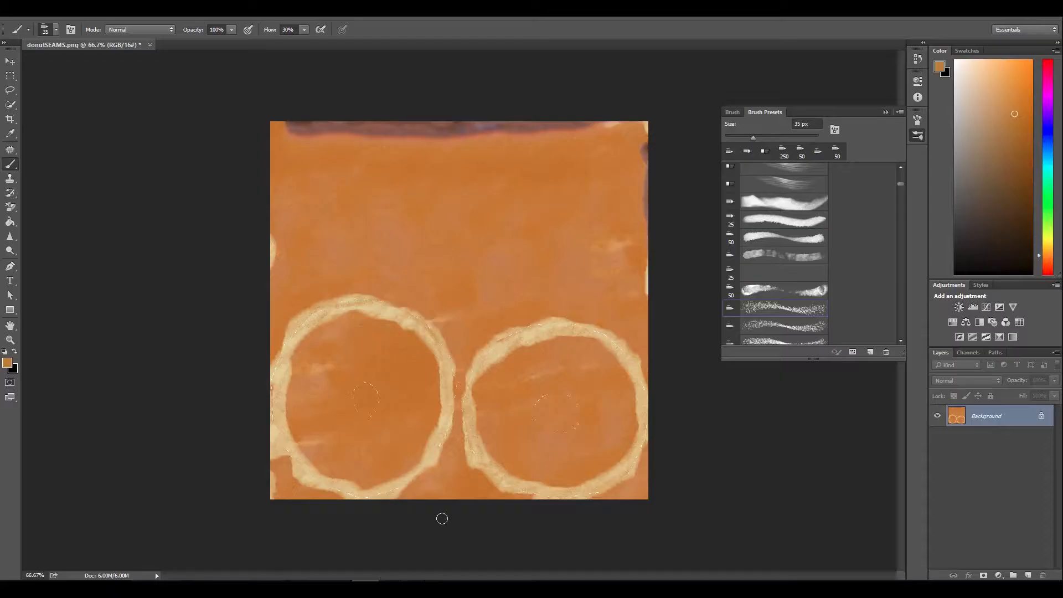
- Step back in the history to before the layers were flattened, then show Layer 0 and move it above the painted texture layer
key(ctrl+alt+z)
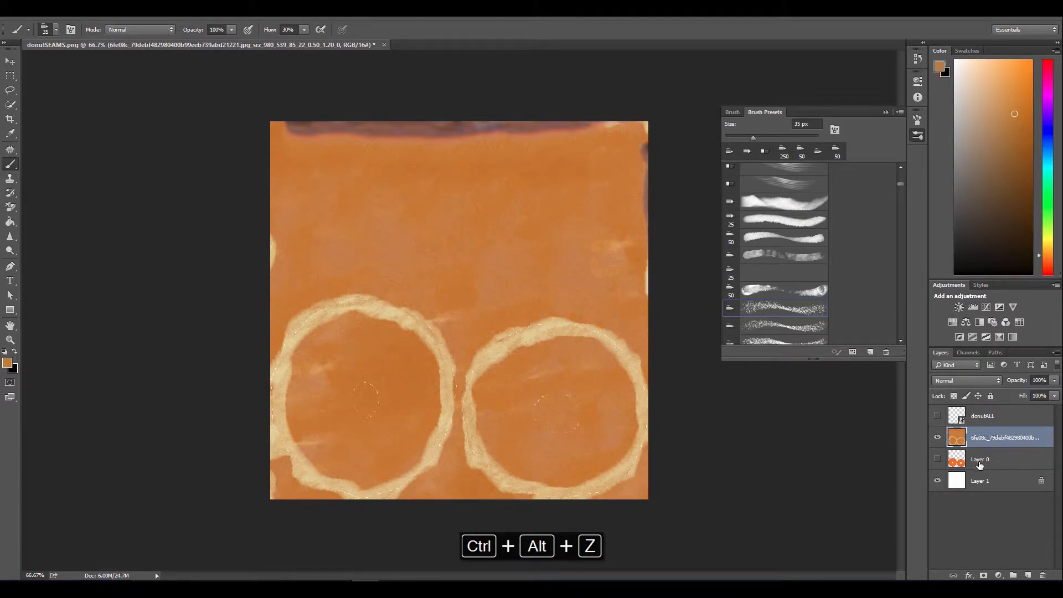
click(979, 464)
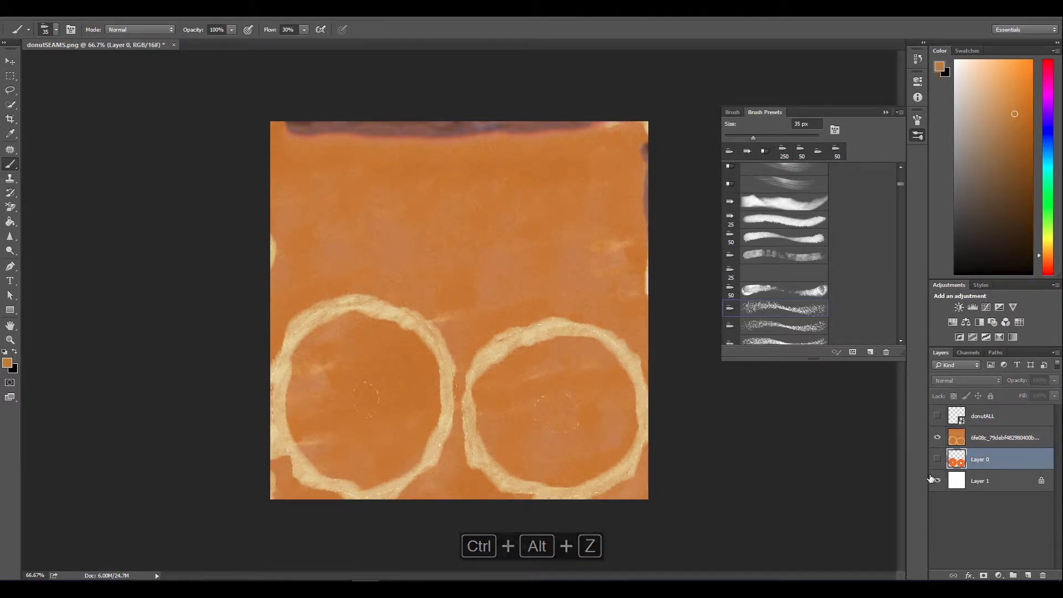
click(937, 459)
drag(988, 462, 991, 433)
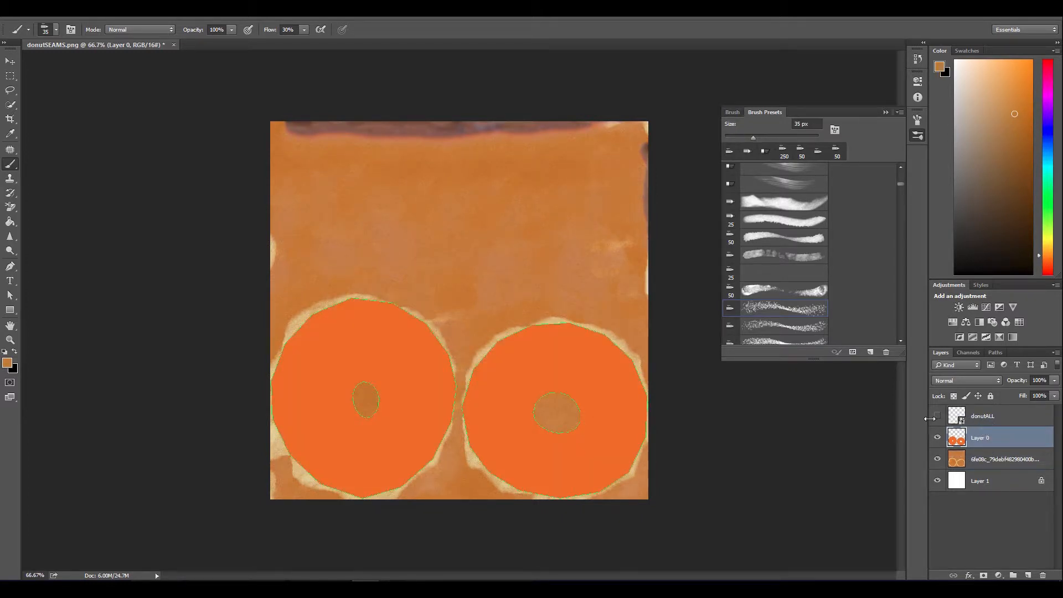
- Show and select the donutALL wireframe layer, hide Layer 0, and move Layer 0 back below the painted texture
click(937, 416)
click(937, 438)
drag(989, 437, 997, 466)
click(996, 418)
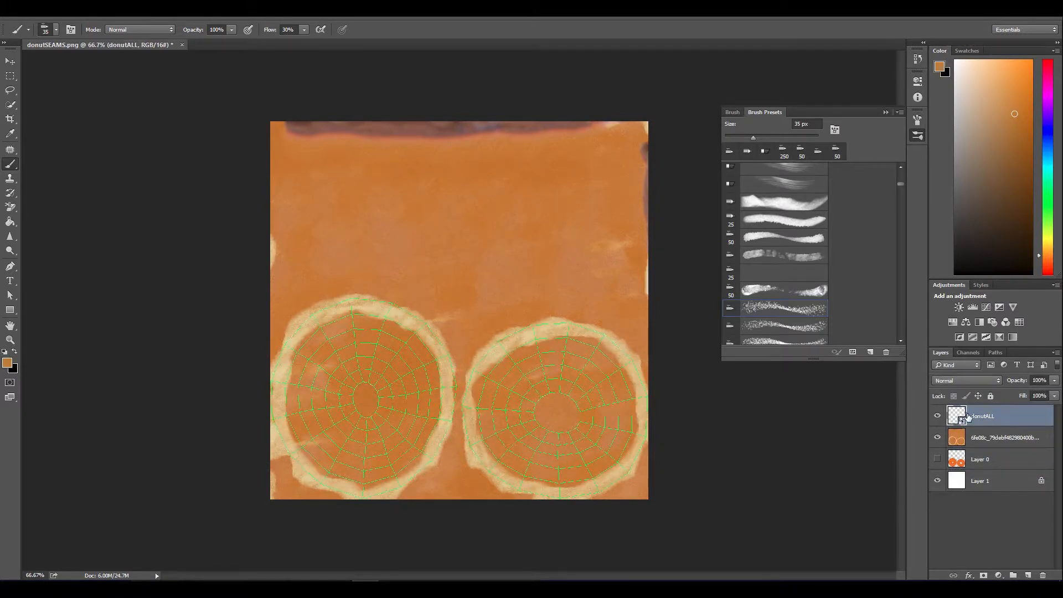
click(936, 418)
click(937, 418)
- Draw a Blob 1 custom shape about 397 by 319 px over the left donut circle
click(11, 311)
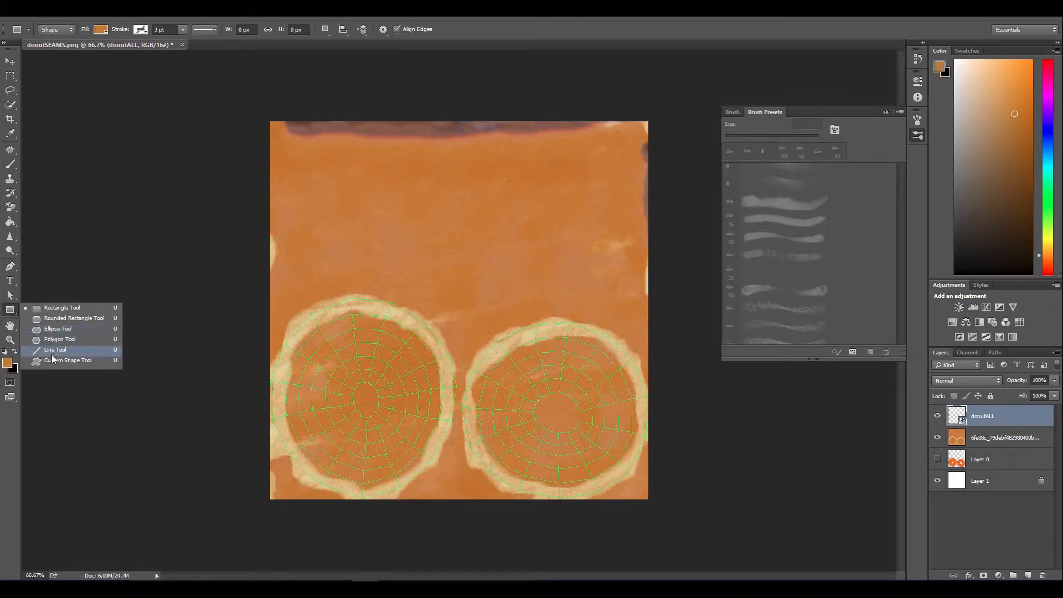
click(55, 360)
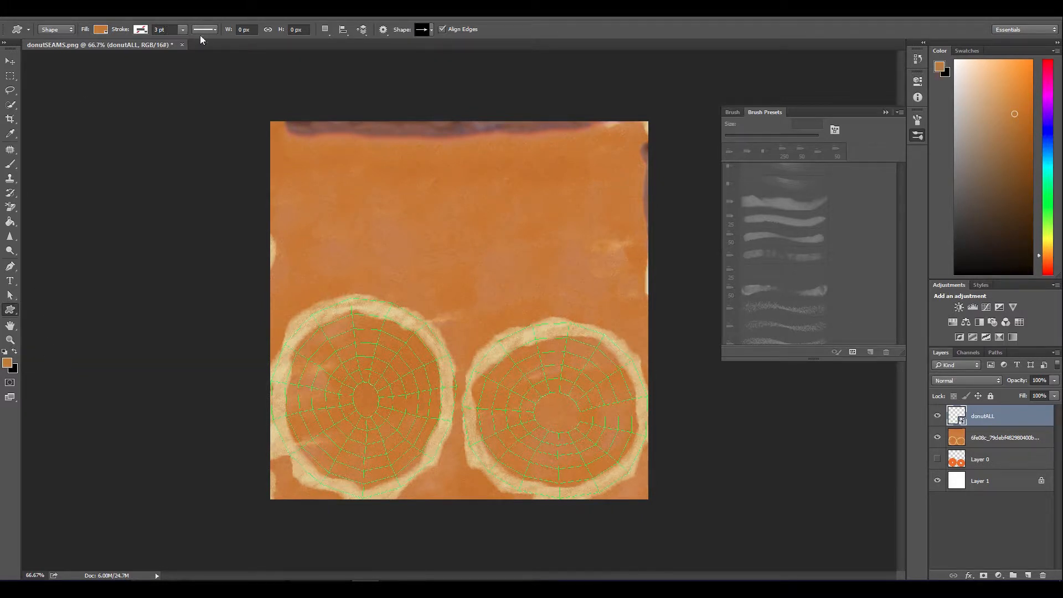
click(431, 30)
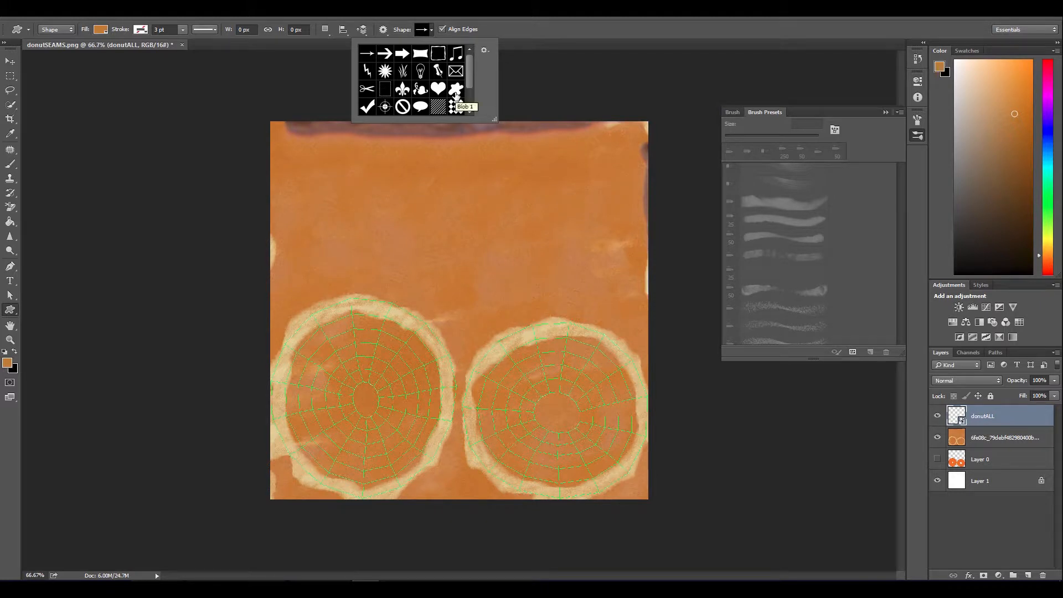
click(456, 90)
drag(328, 399, 348, 380)
mouse_move(394, 351)
mouse_down()
mouse_move(414, 316)
mouse_move(449, 318)
mouse_move(481, 289)
mouse_move(384, 356)
mouse_move(384, 378)
mouse_up()
key(v)
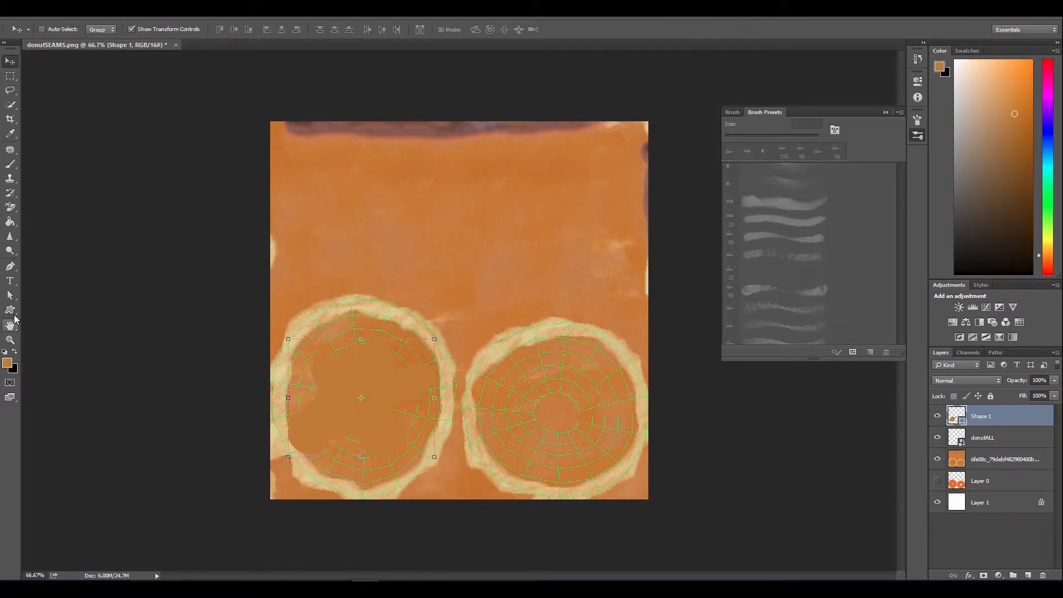
click(10, 310)
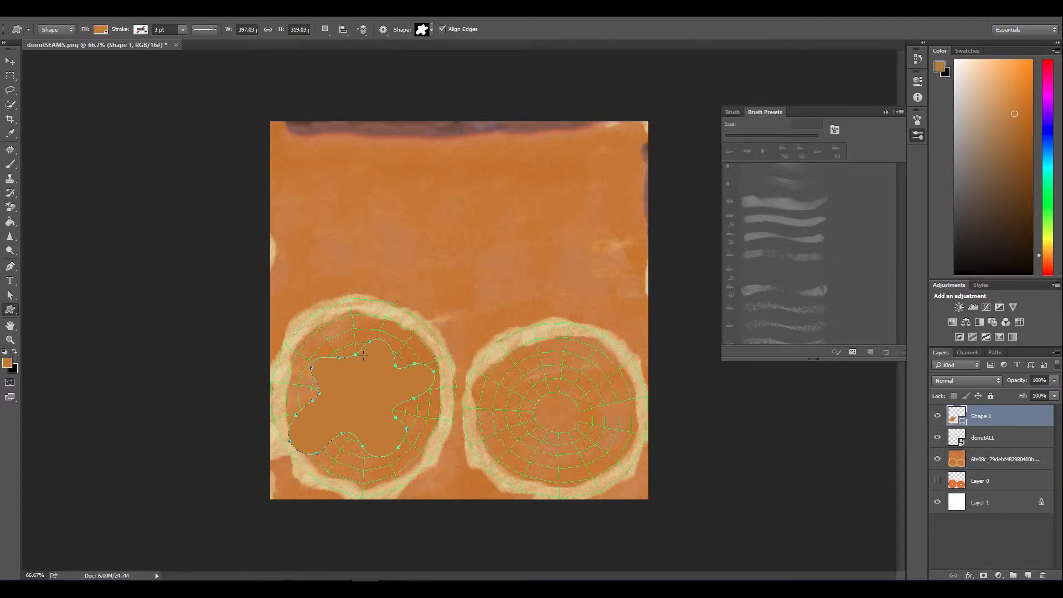
- Pull the blob's left and lower-left anchor points outward to follow the inner edge of the cream ring in a wavy line
key(ctrl+plus)
key(ctrl+plus)
key(ctrl+plus)
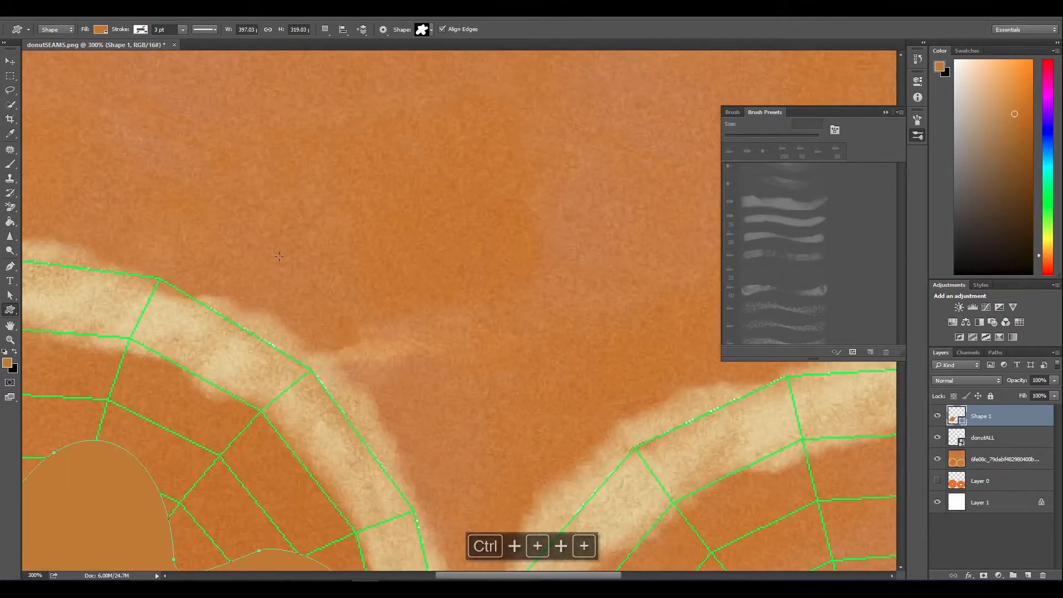
drag(256, 254, 443, 295)
key(ctrl+minus)
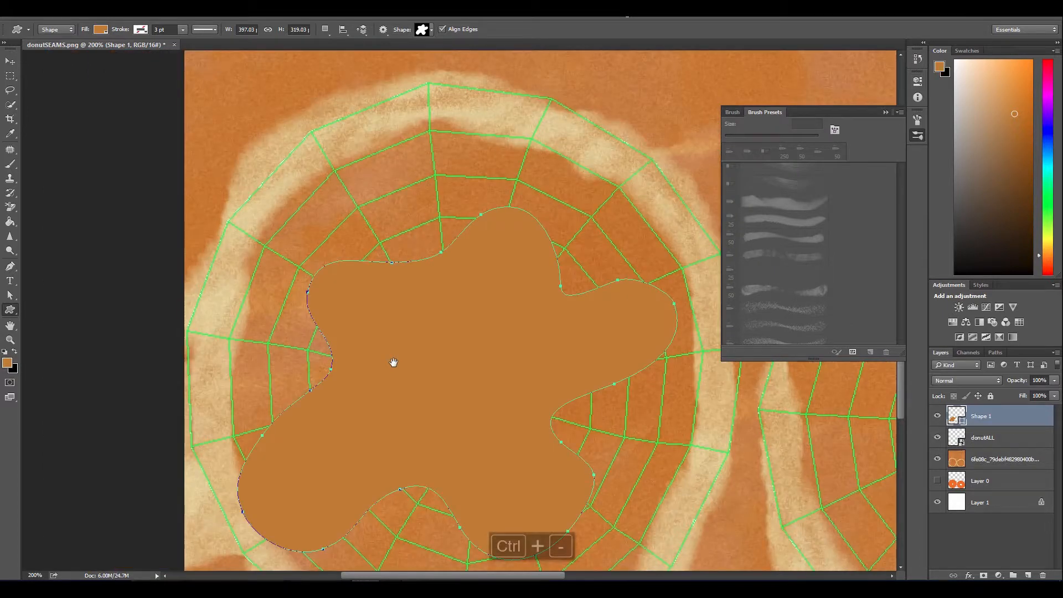
drag(408, 363, 407, 361)
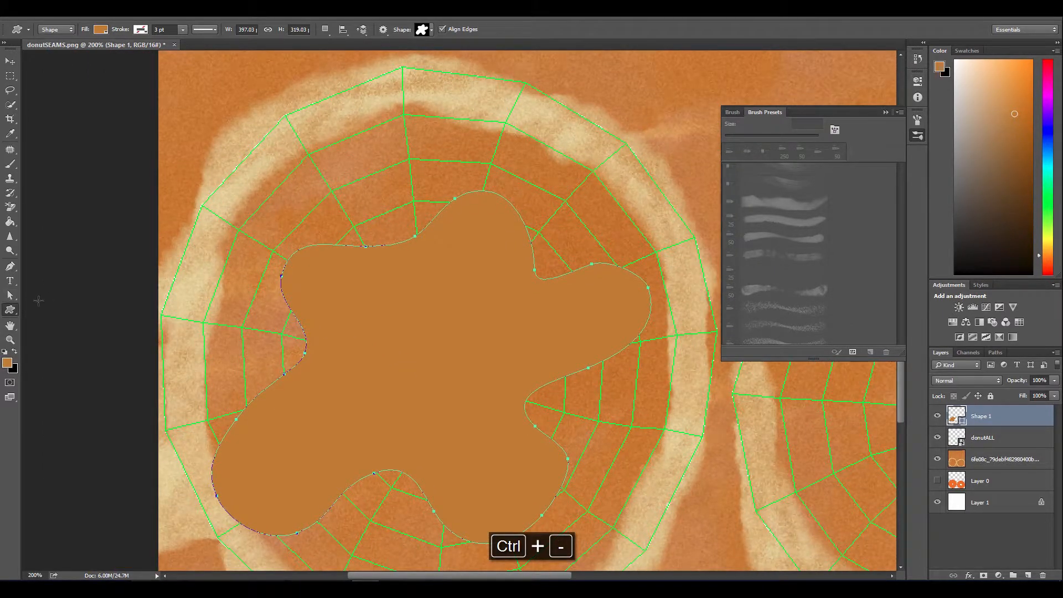
drag(10, 296, 64, 305)
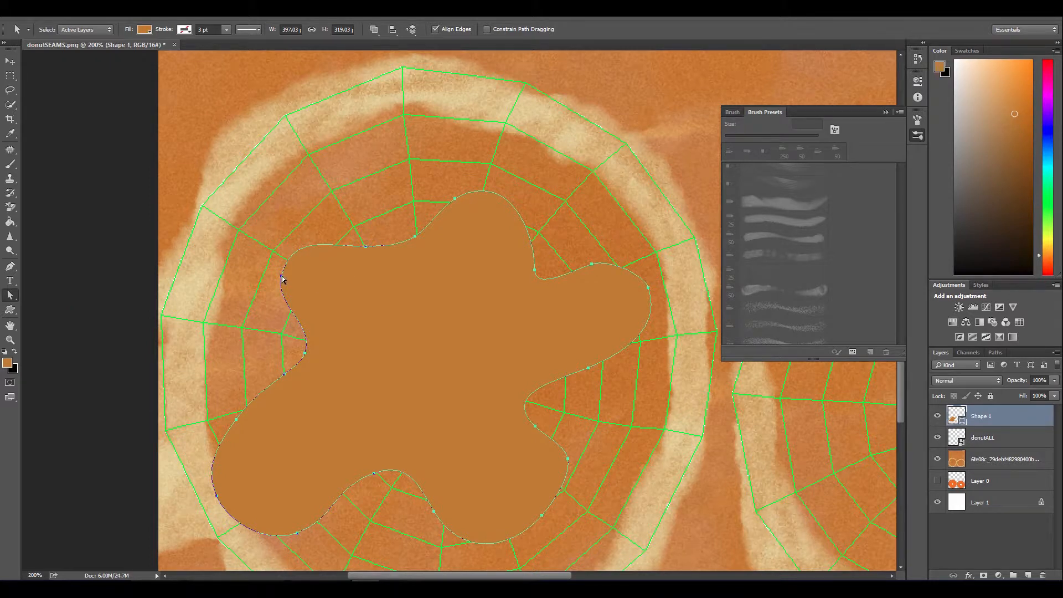
drag(277, 278, 231, 245)
drag(305, 353, 232, 320)
drag(285, 375, 225, 331)
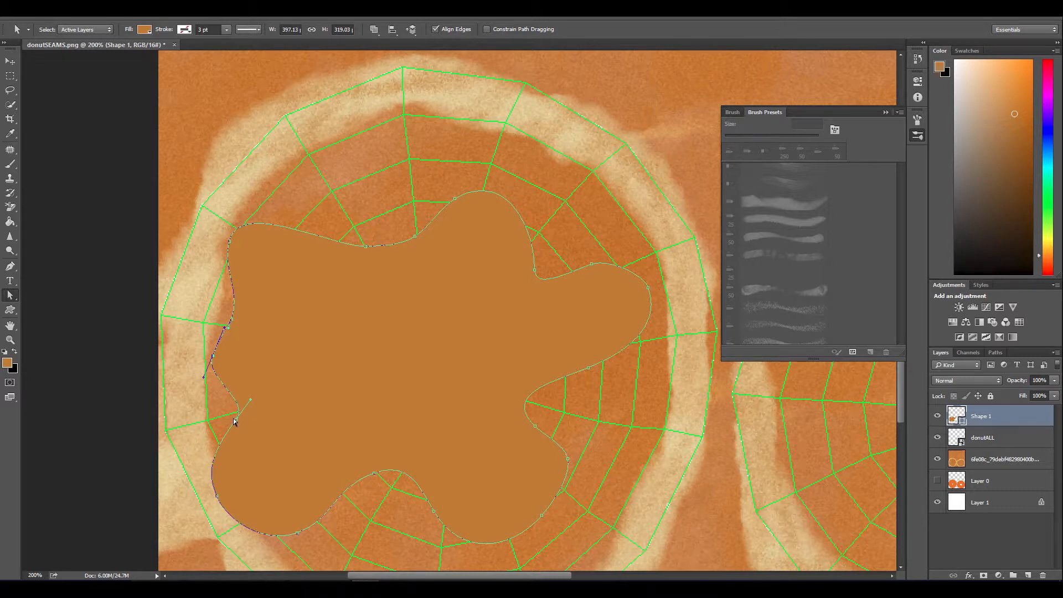
drag(231, 417, 217, 410)
drag(217, 500, 306, 561)
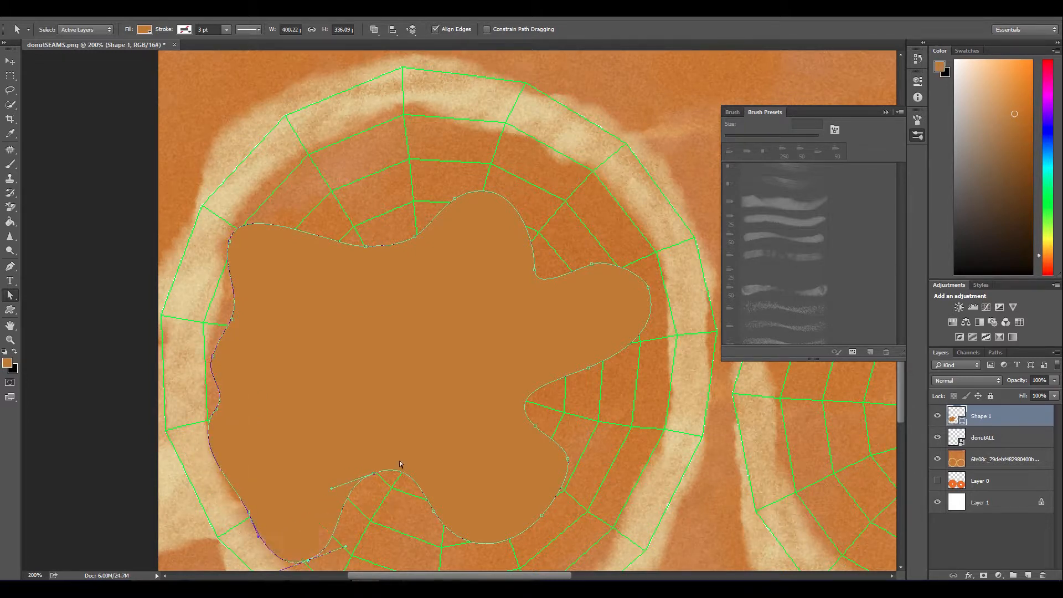
- Reshape the blob's bottom and lower-right outline by moving its anchor points out to the cream ring
drag(397, 482, 346, 402)
drag(284, 348, 249, 376)
drag(376, 321, 450, 419)
click(464, 438)
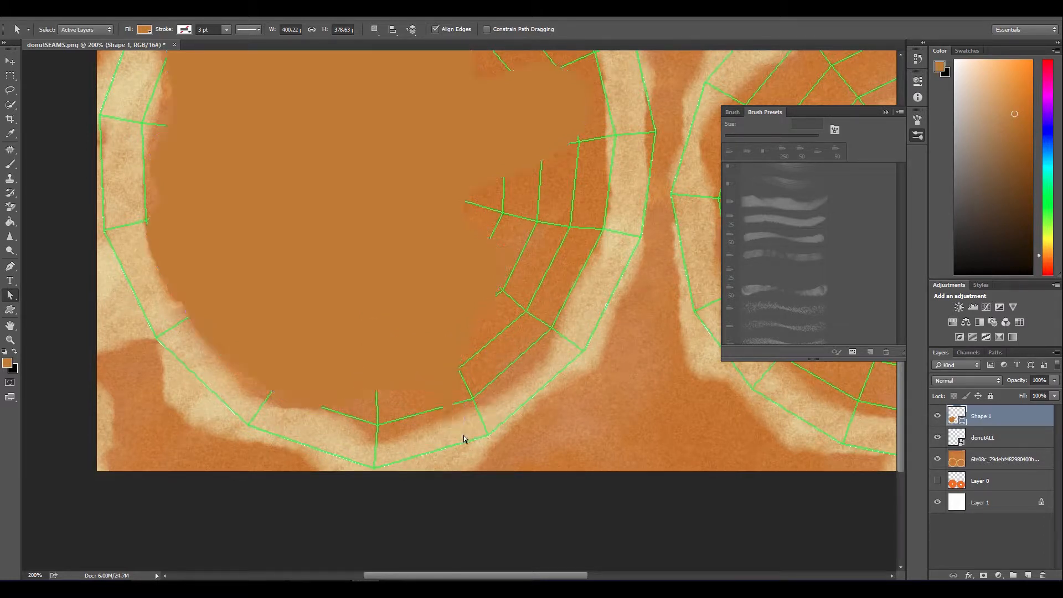
key(ctrl+z)
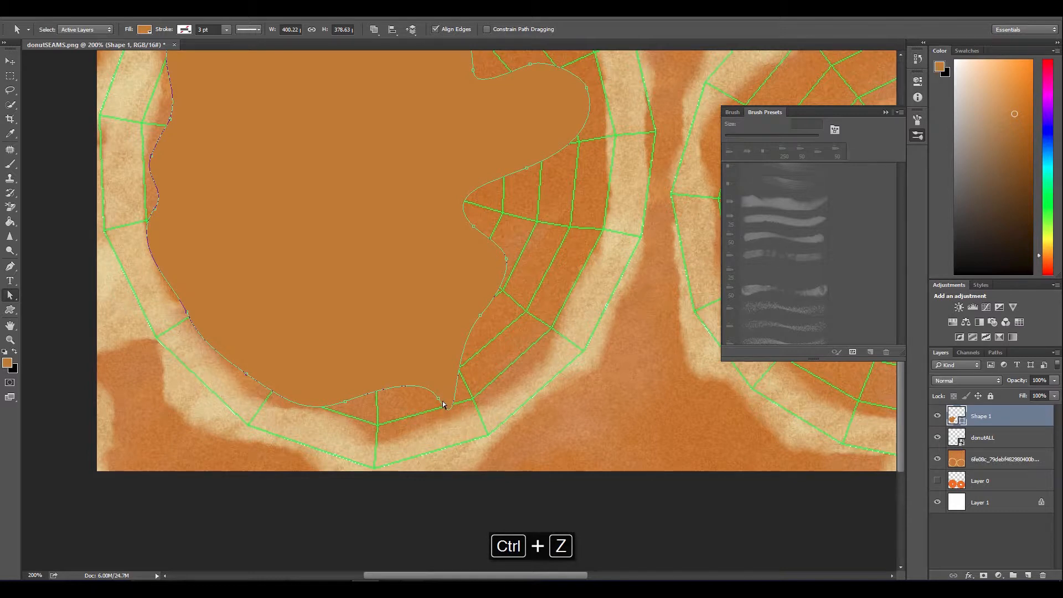
drag(464, 442, 490, 388)
drag(484, 320, 554, 333)
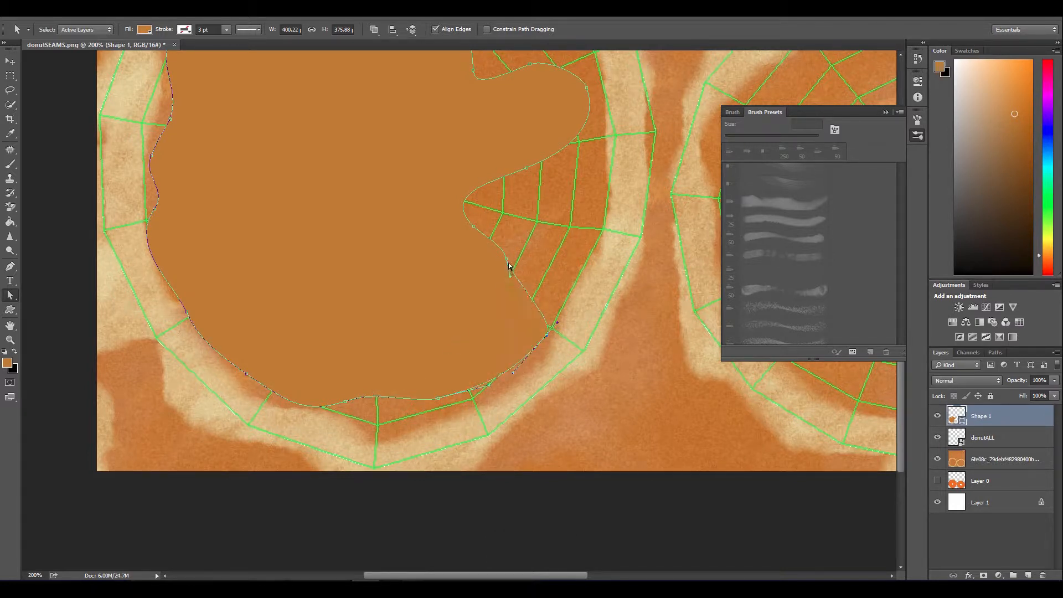
- Pull the anchor points on the blob's right side outward onto the cream ring to fill the notch there
drag(510, 261, 595, 256)
drag(474, 227, 613, 207)
scroll(599, 183, up, 3)
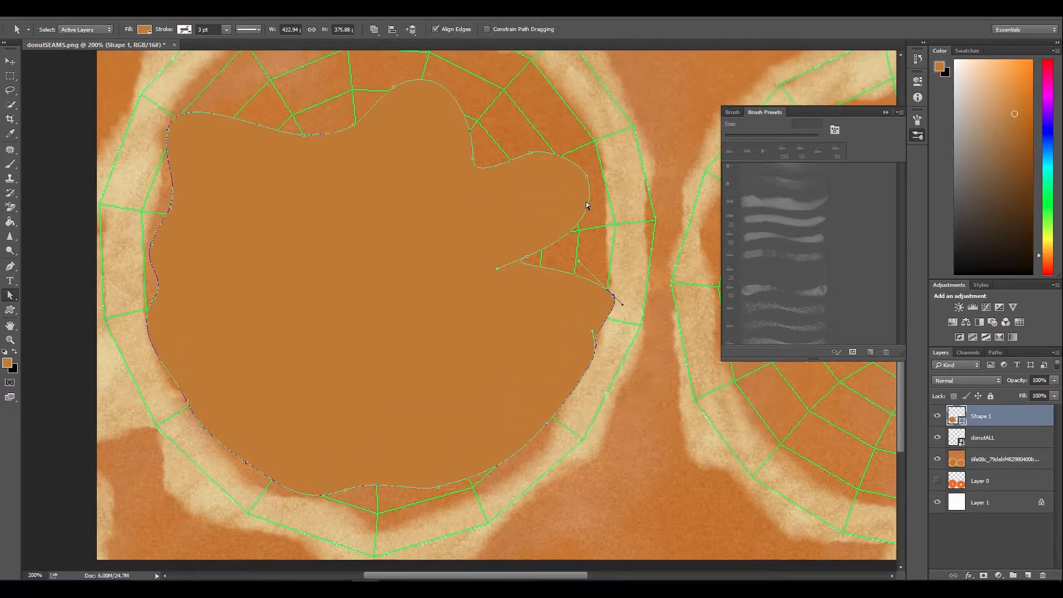
scroll(587, 205, up, 1)
drag(527, 296, 629, 269)
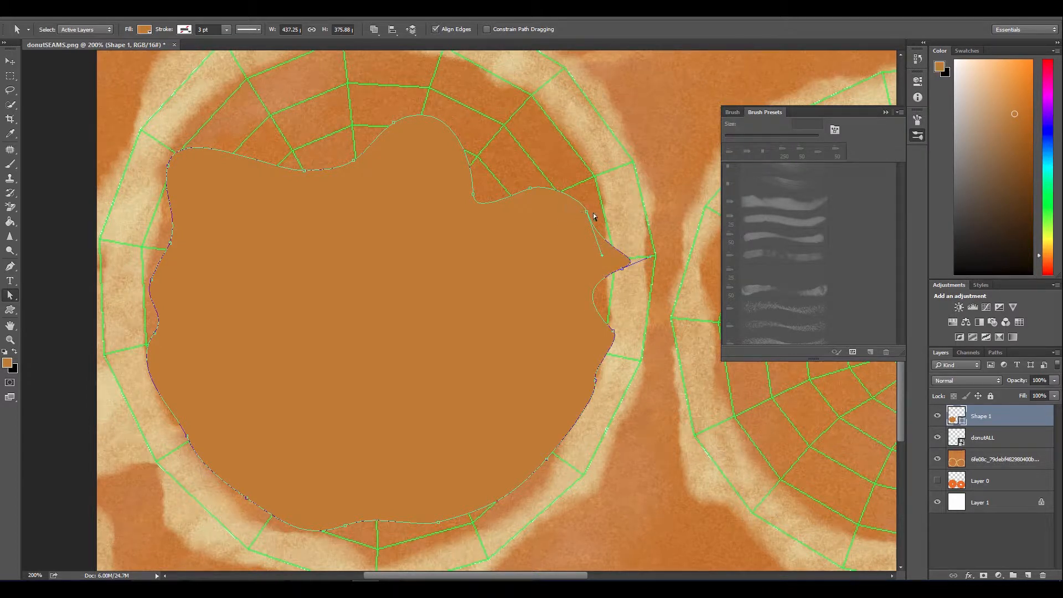
- Pull the anchor points along the blob's top and upper right outward toward the cream ring, giving it a wavy upper edge
drag(586, 213, 541, 154)
drag(477, 193, 521, 105)
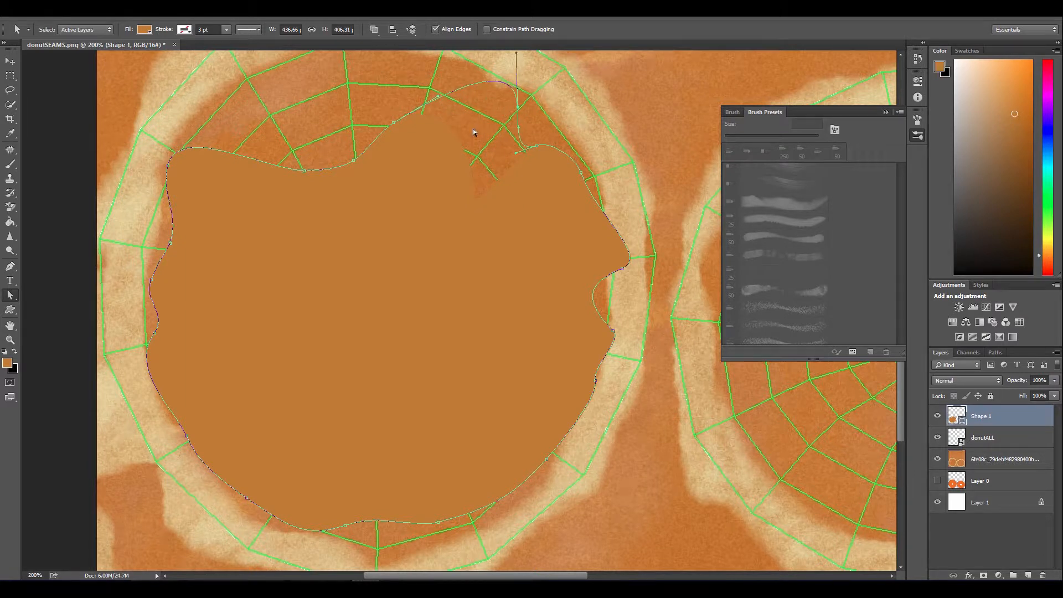
scroll(413, 132, up, 3)
drag(357, 244, 333, 131)
drag(308, 251, 288, 176)
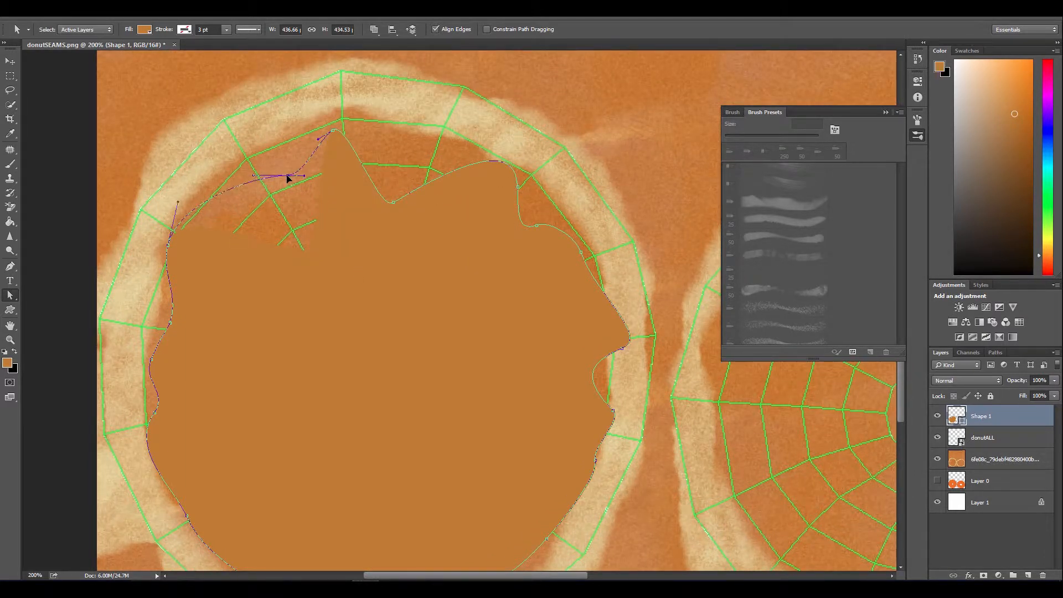
drag(393, 202, 429, 160)
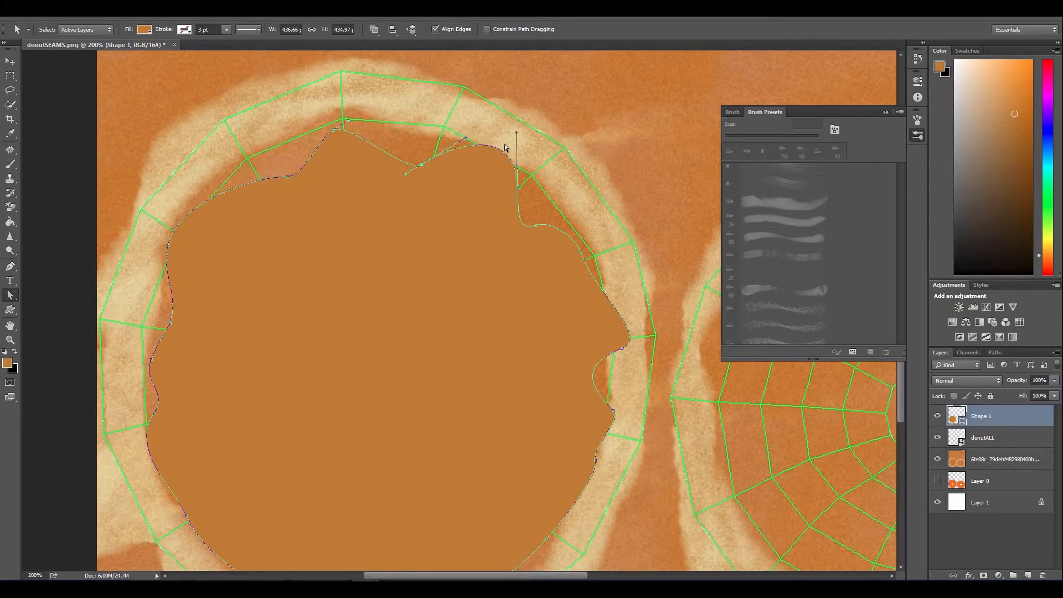
drag(516, 135, 489, 170)
- Rasterize the Shape 1 layer
scroll(536, 293, up, 5)
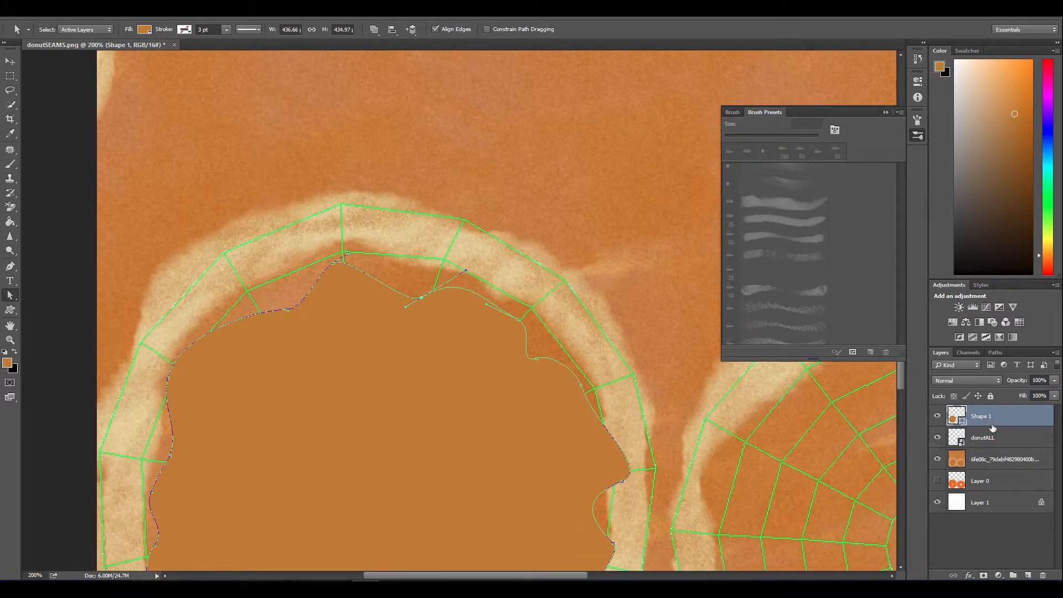
right_click(988, 425)
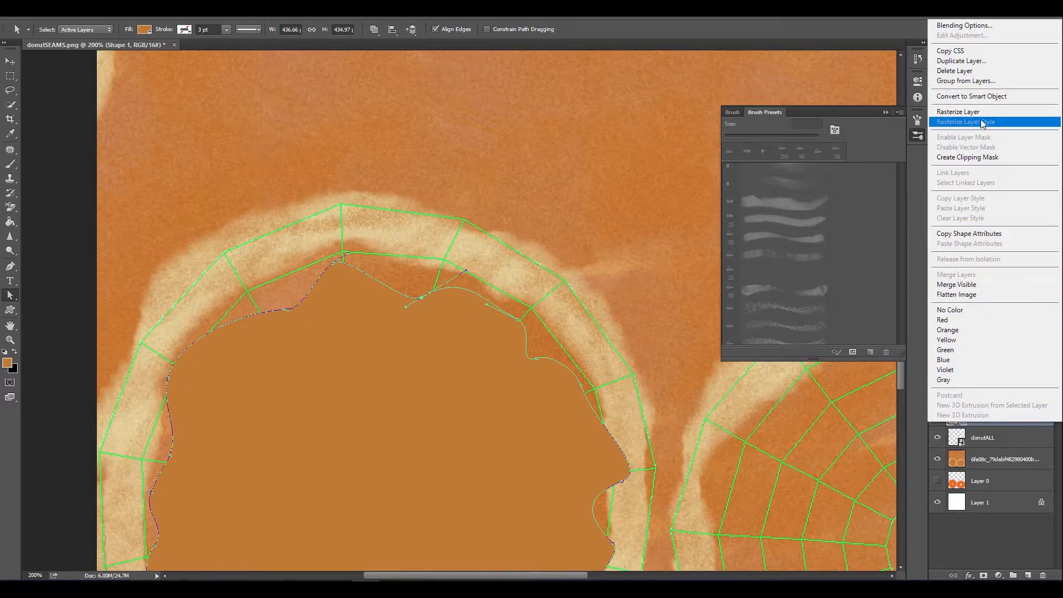
click(983, 116)
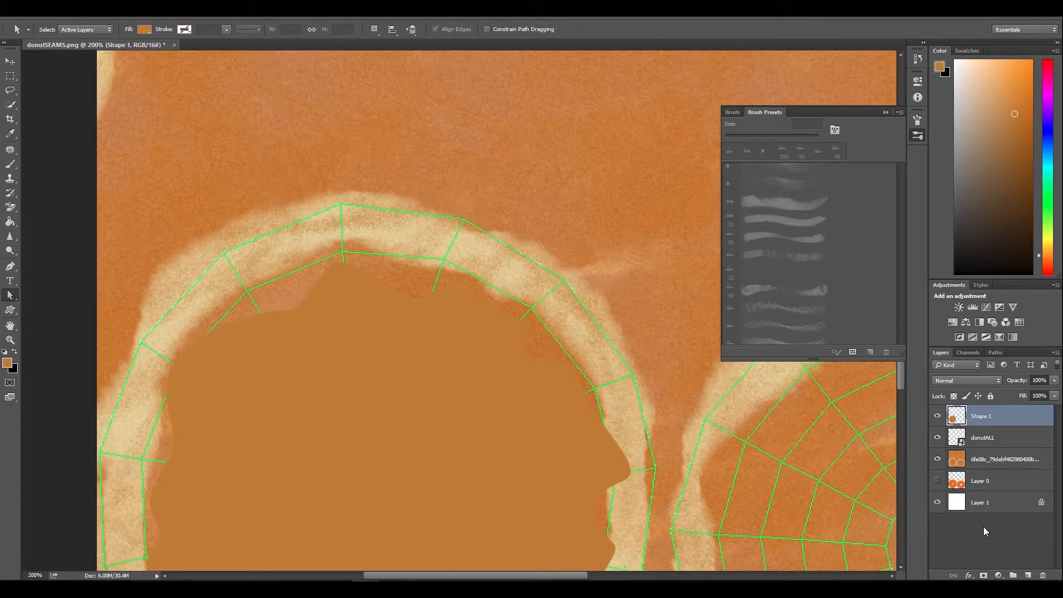
scroll(592, 449, down, 5)
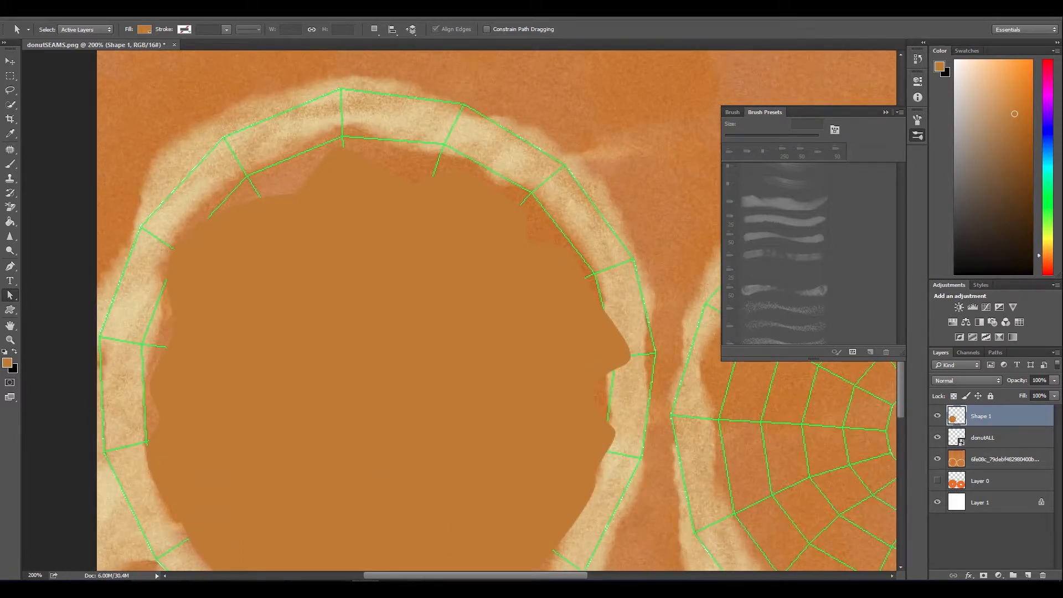
- Place the pink sprinkle image "original" at 100% size so that it covers the blob on the left donut circle
drag(438, 330, 424, 353)
scroll(443, 344, down, 3)
scroll(454, 335, up, 2)
key(ctrl+minus)
key(ctrl+minus)
key(ctrl+minus)
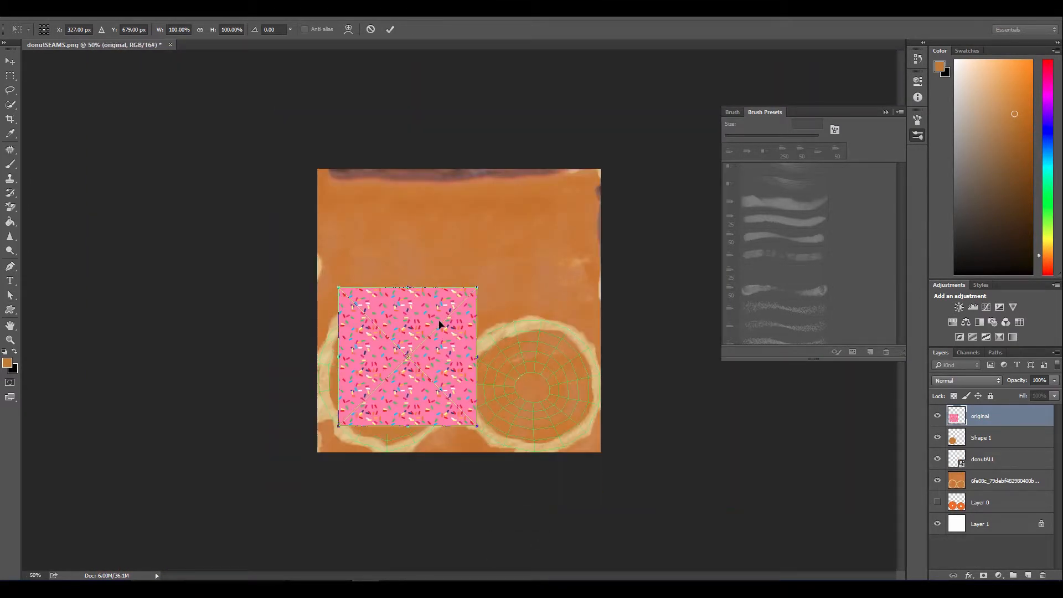
key(ctrl+plus)
key(ctrl+plus)
scroll(410, 339, down, 2)
drag(366, 372, 322, 418)
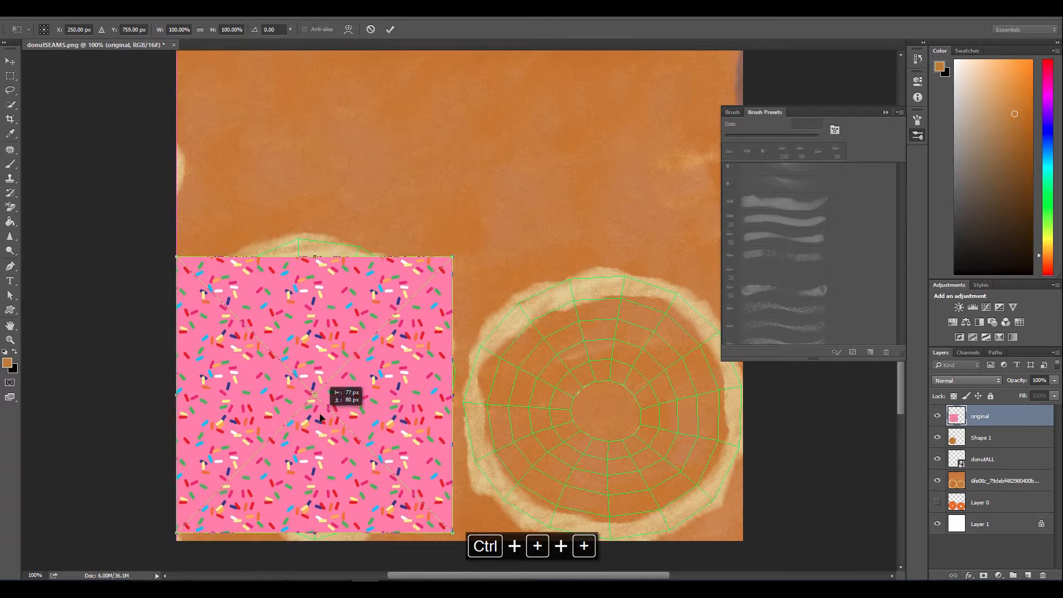
click(391, 29)
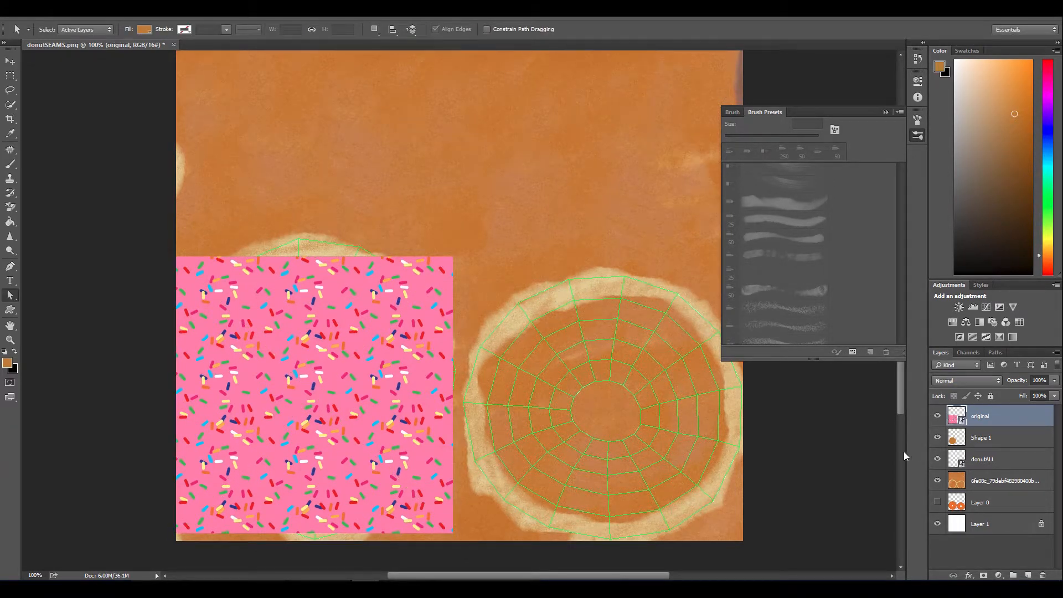
- Rasterize the pink sprinkle layer and delete everything on it outside the outline of Shape 1
right_click(976, 419)
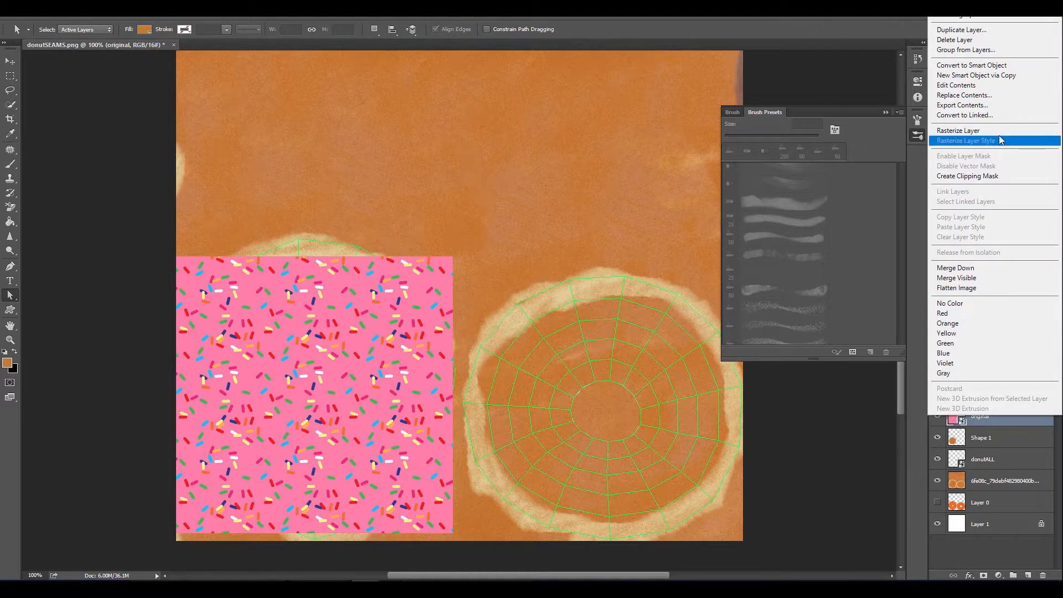
click(999, 137)
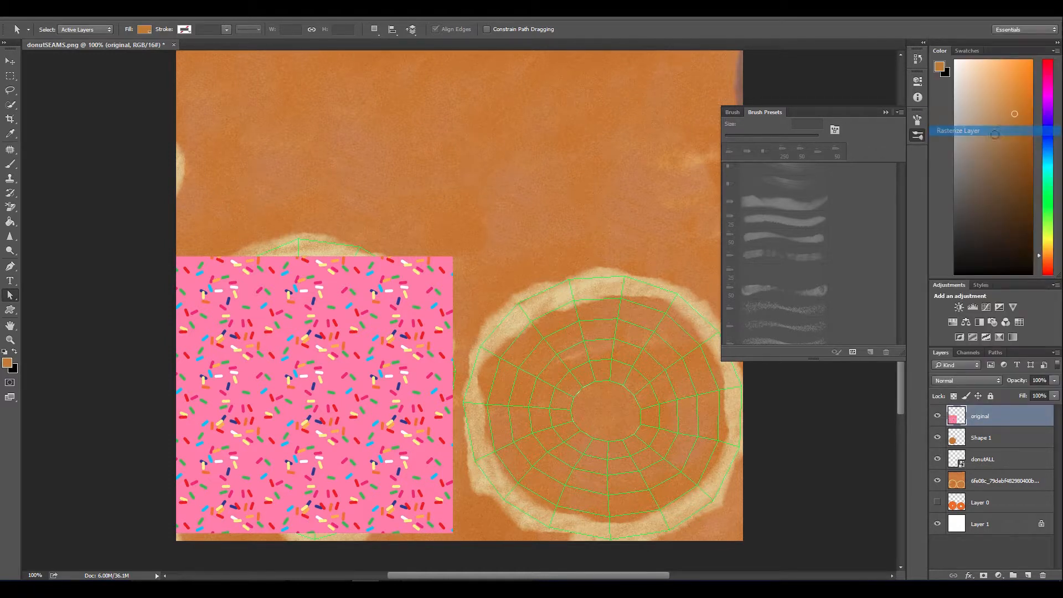
ctrl+click(955, 441)
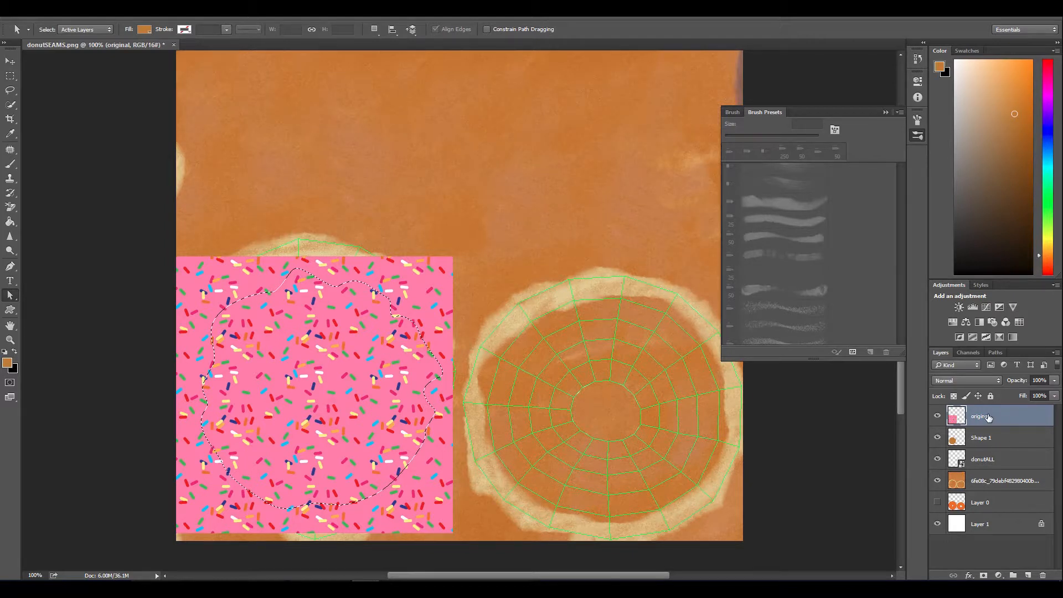
key(alt+BackSpace)
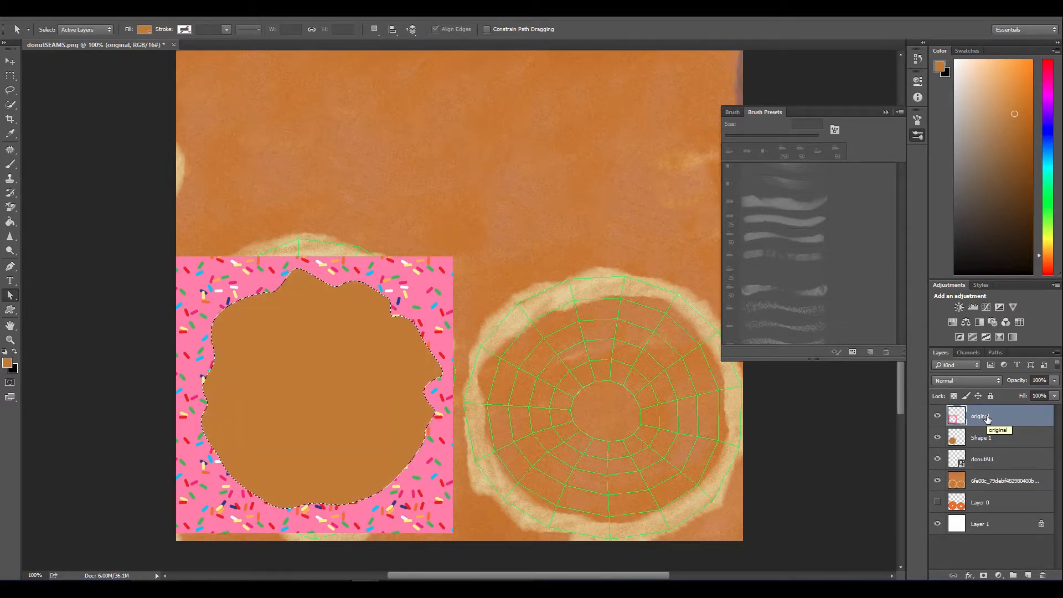
key(ctrl+z)
key(ctrl+shift+i)
key(Delete)
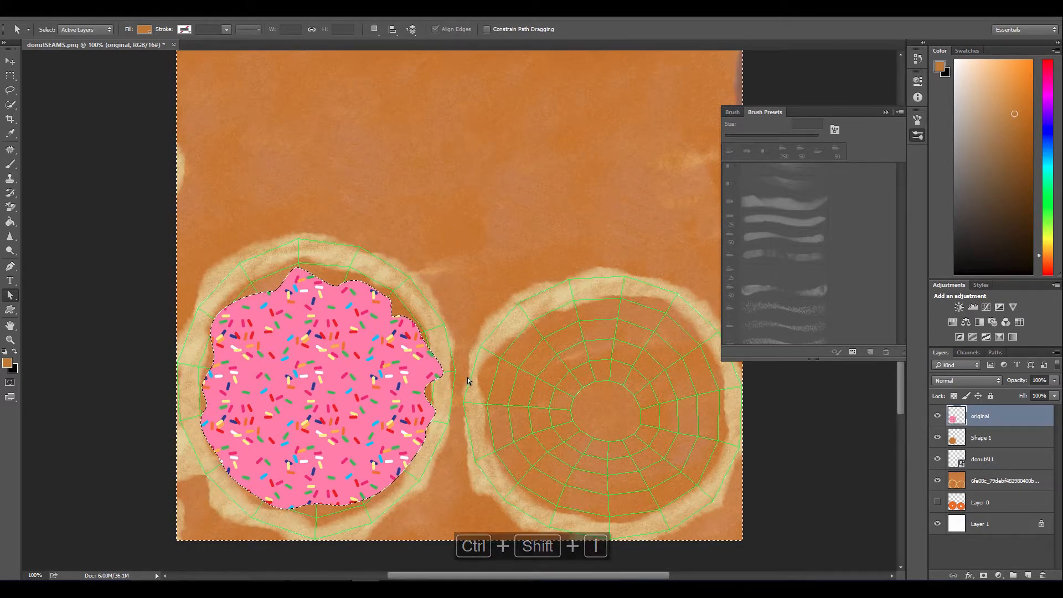
key(ctrl+d)
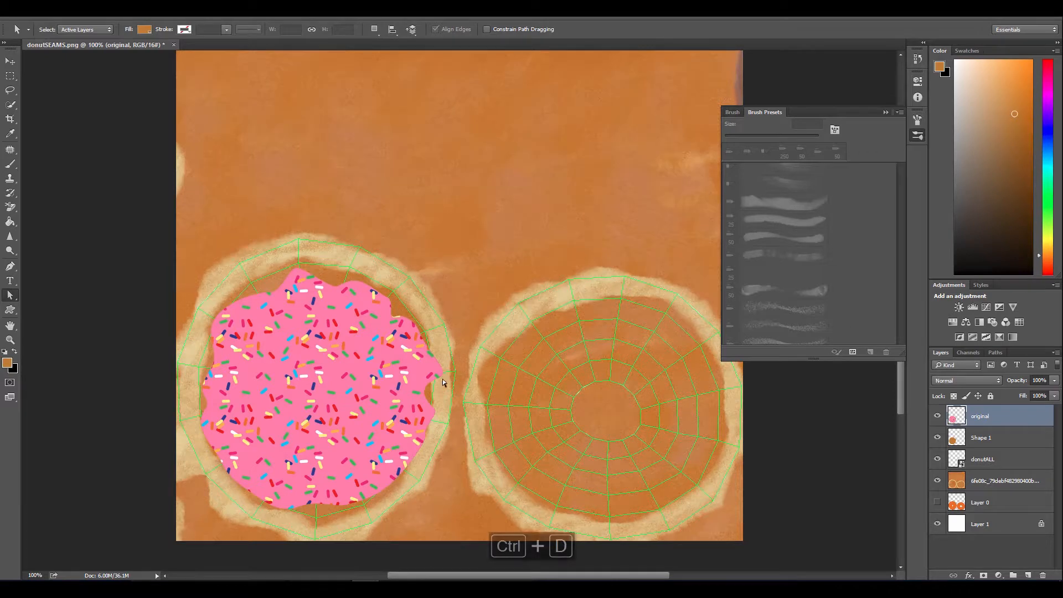
- Flatten the image with the donutALL wireframe still showing and save donutSEAMS.png
right_click(979, 428)
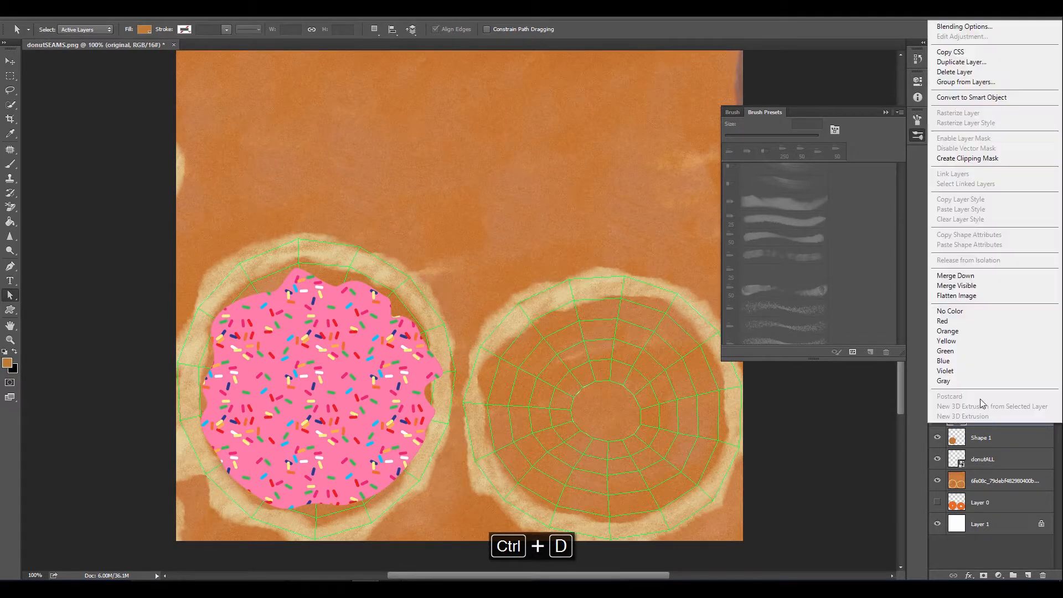
click(974, 296)
click(480, 229)
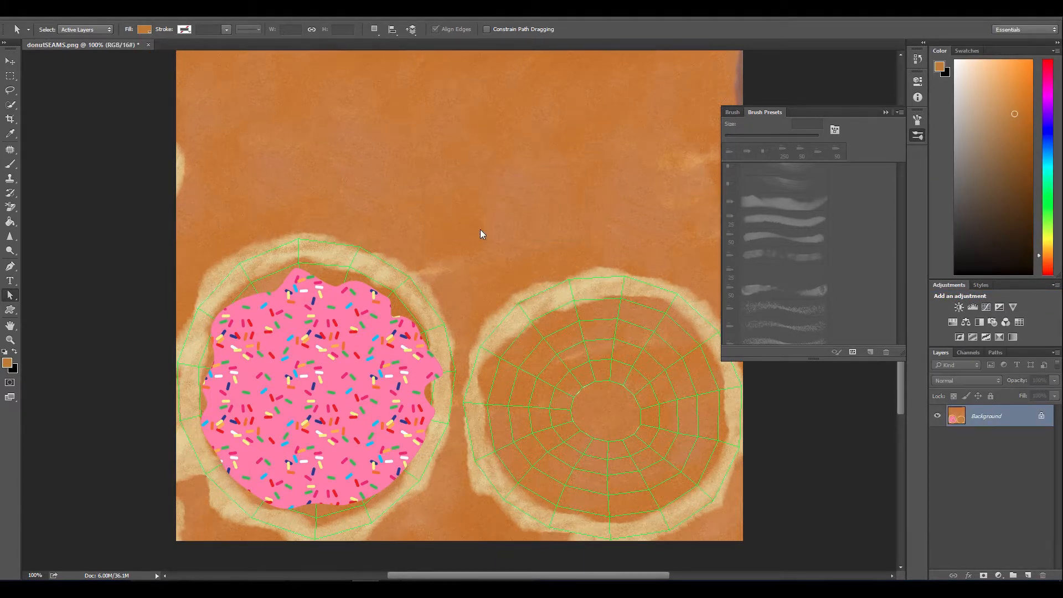
key(ctrl+s)
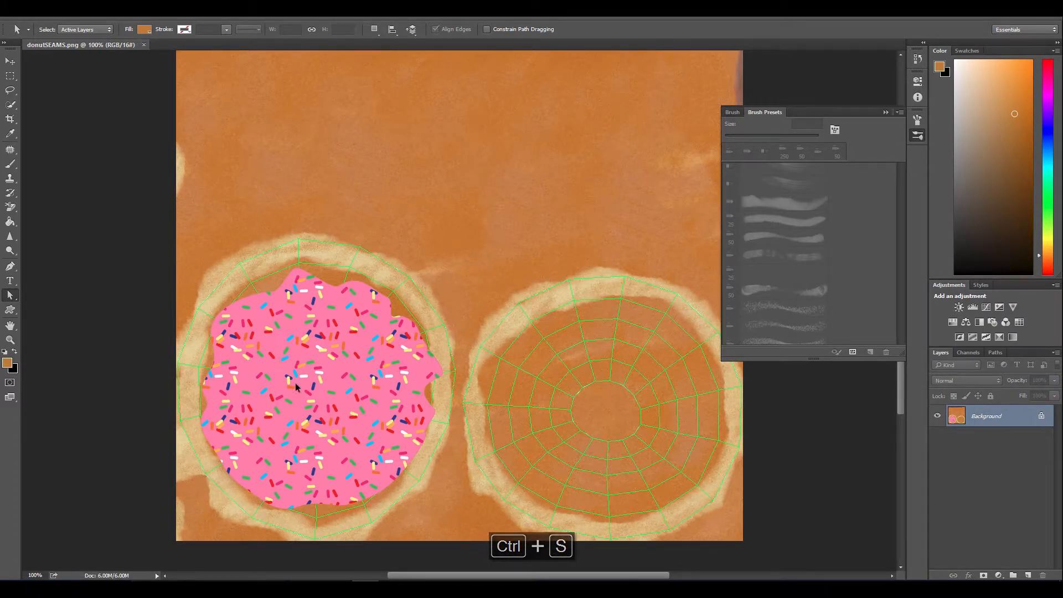
- Switch to 3ds Max, close the old render and examine the sprinkle icing on the donut from several angles, with and without edged faces
key(alt+Tab)
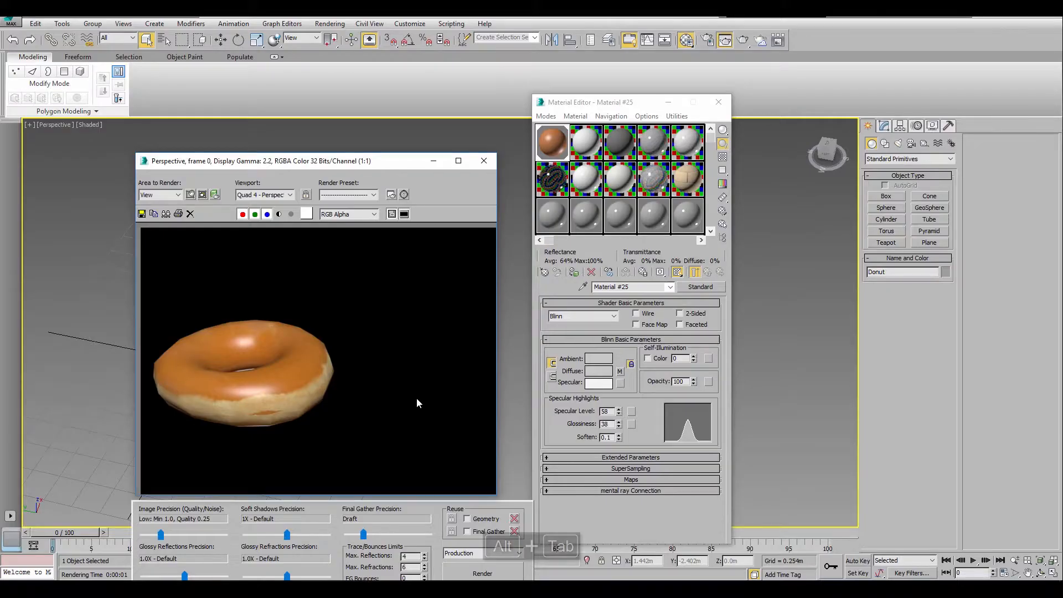
click(484, 160)
scroll(314, 361, up, 5)
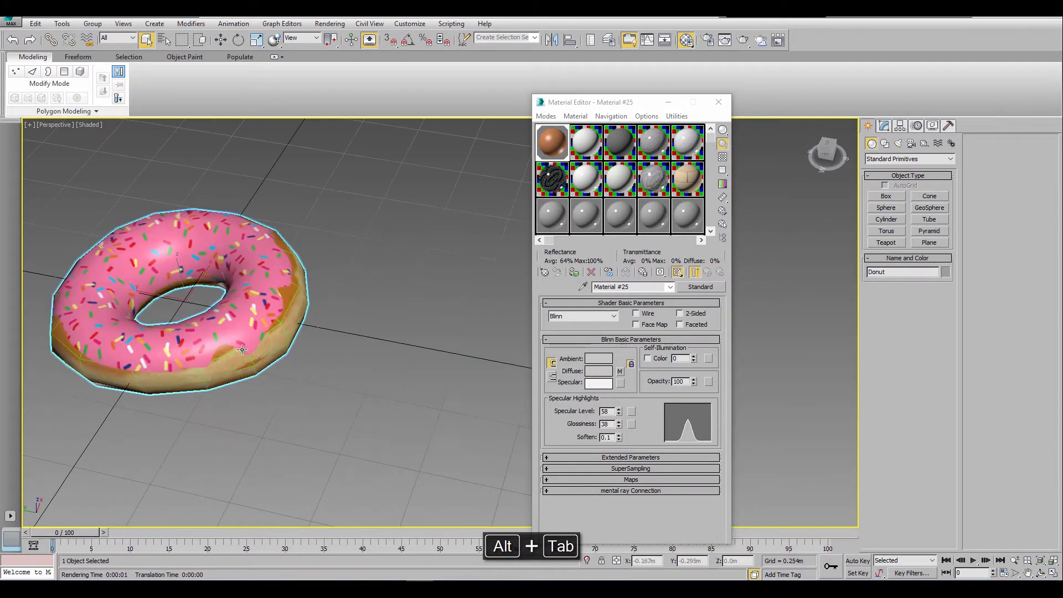
alt+middle_drag(373, 411, 244, 387)
key(F4)
scroll(249, 387, up, 4)
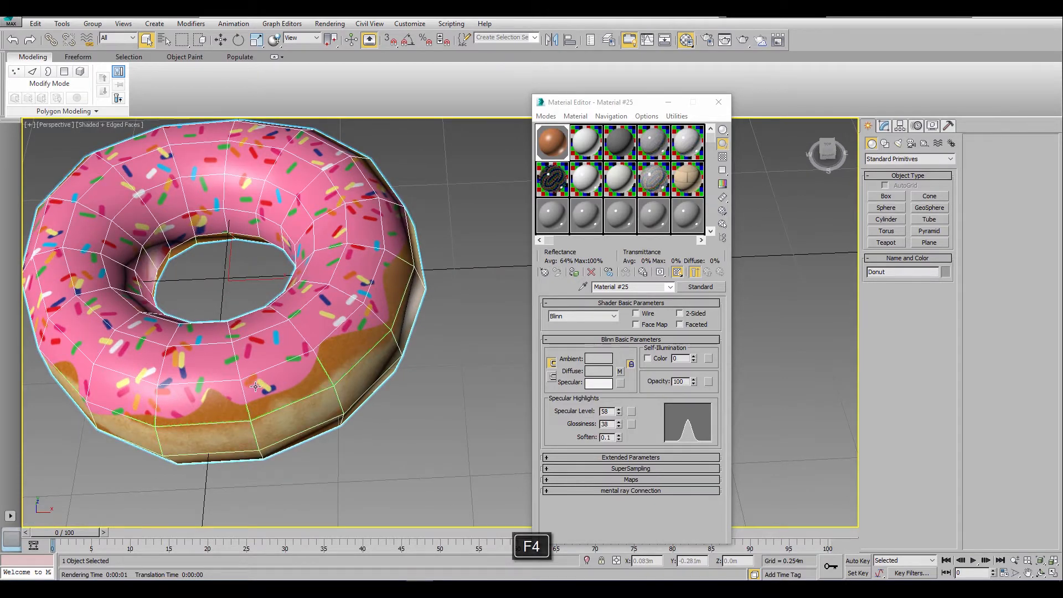
key(F4)
mouse_move(269, 382)
alt+middle_down()
mouse_move(462, 401)
mouse_move(387, 372)
mouse_move(402, 439)
mouse_move(373, 361)
alt+middle_up()
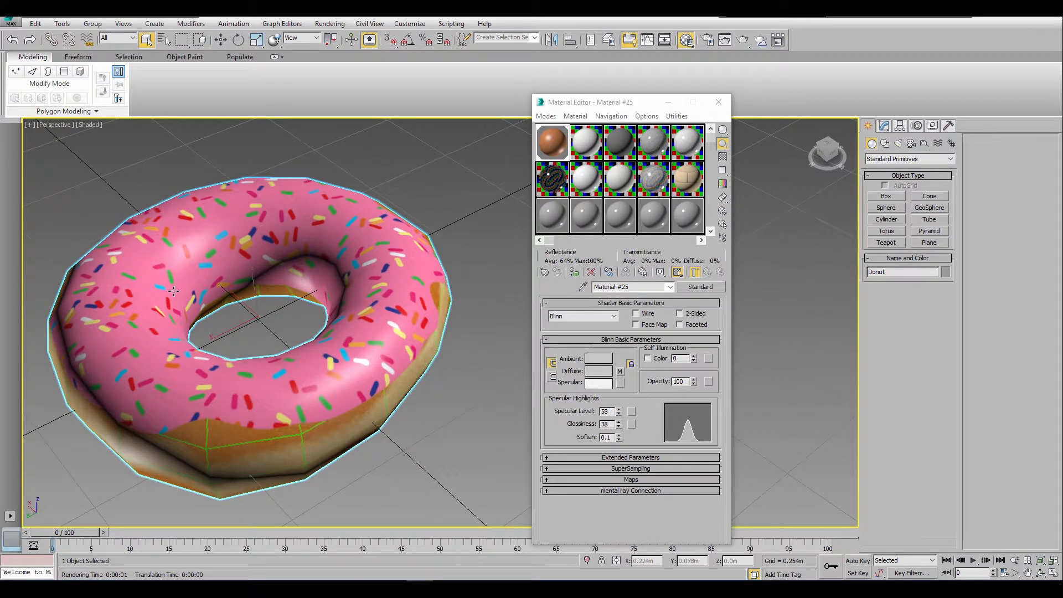
alt+middle_drag(211, 356, 458, 344)
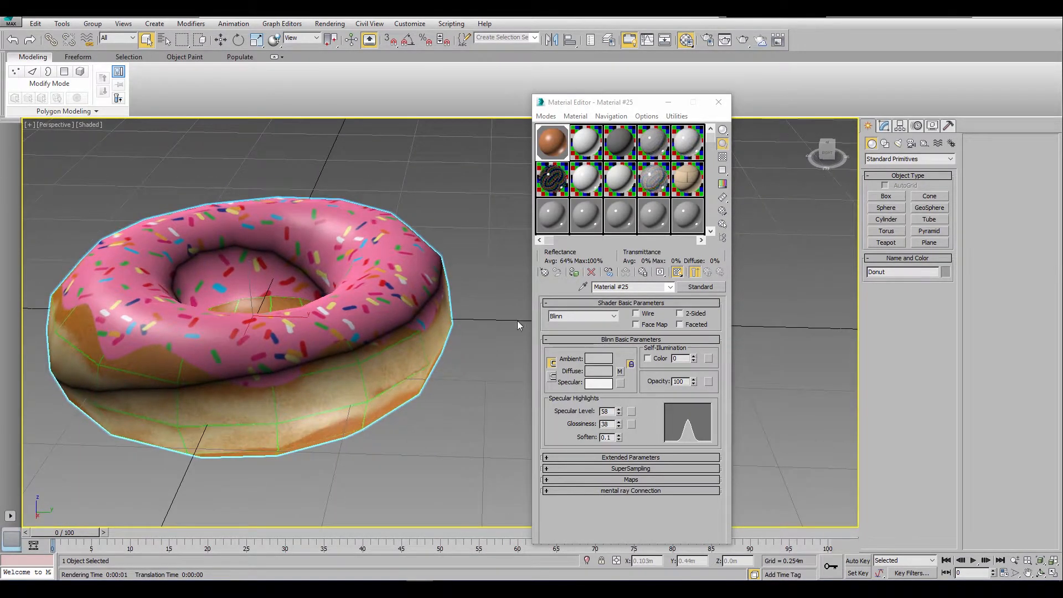
alt+middle_drag(144, 376, 240, 363)
- Switch to Photoshop, undo the flattening and flatten the image again with the donutALL wireframe layer hidden, discarding hidden layers
key(alt+Tab)
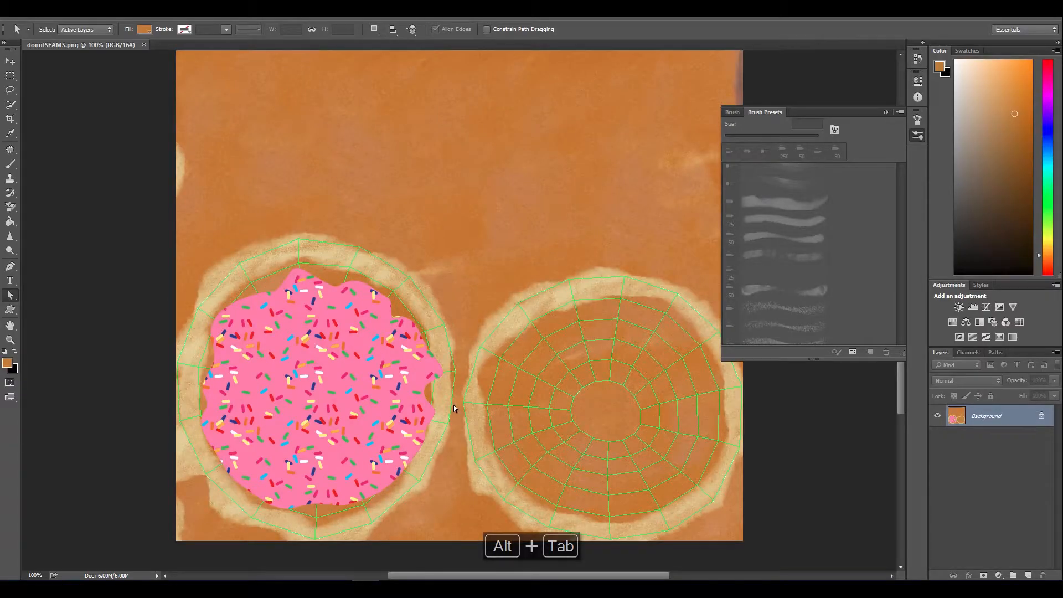
key(ctrl+alt+z)
click(937, 459)
right_click(972, 420)
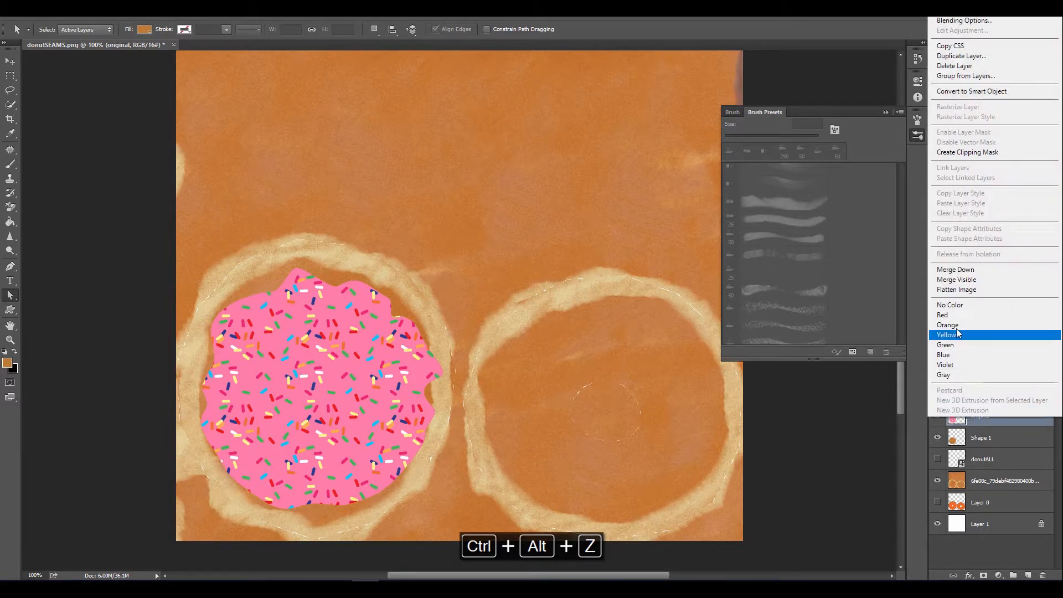
click(966, 288)
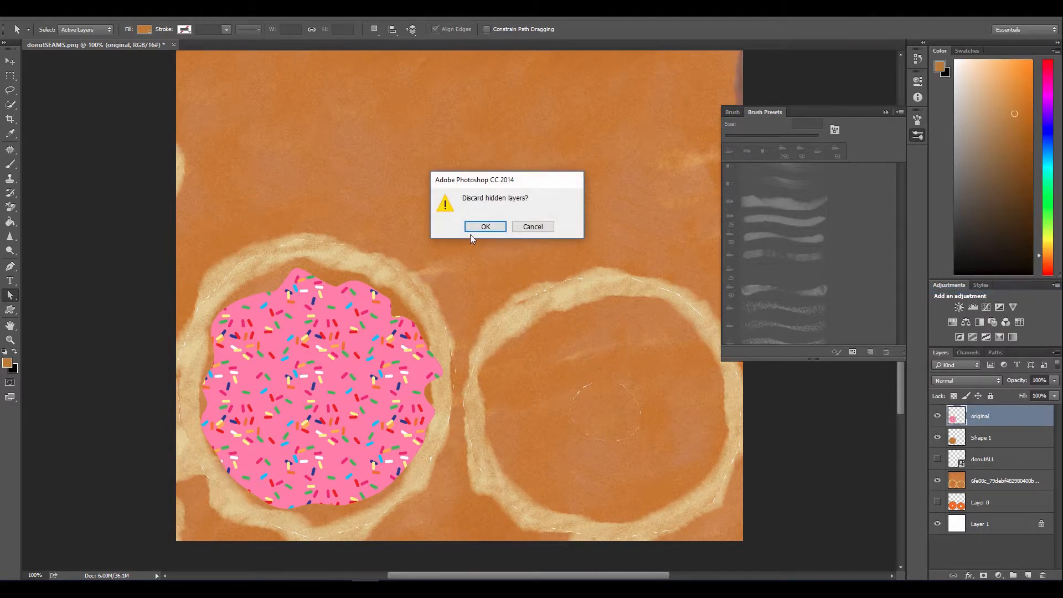
click(482, 226)
- Switch to 3ds Max, render the donut in the perspective view and close the render
key(alt+Tab)
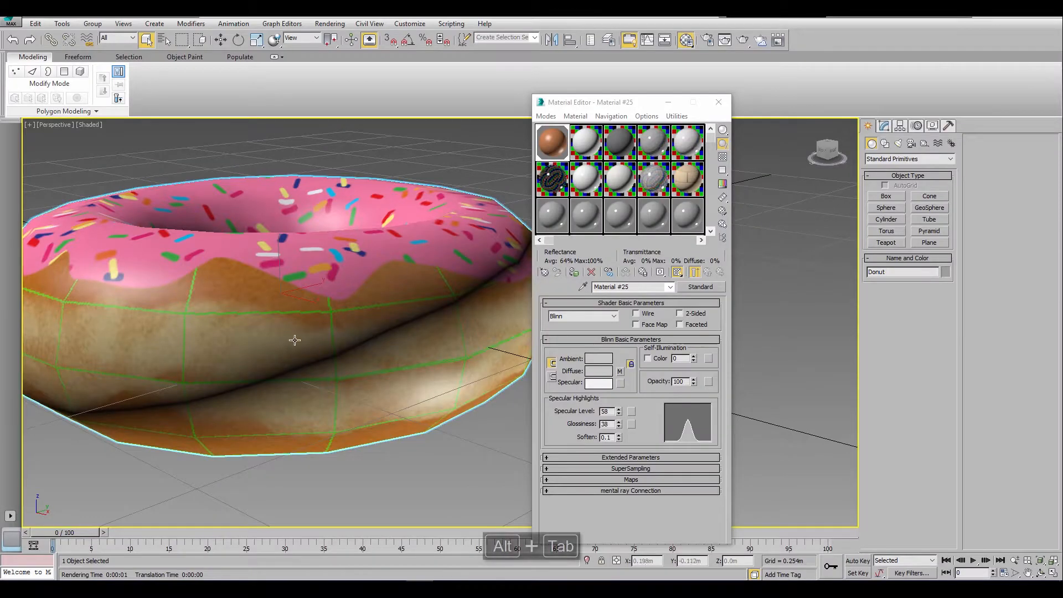
scroll(313, 367, down, 4)
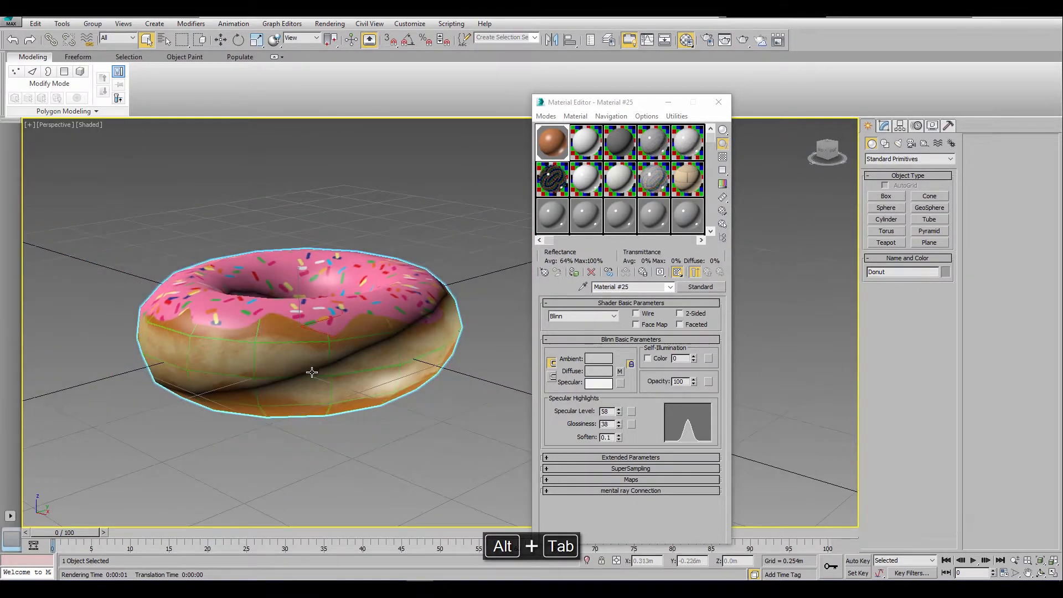
key(shift+q)
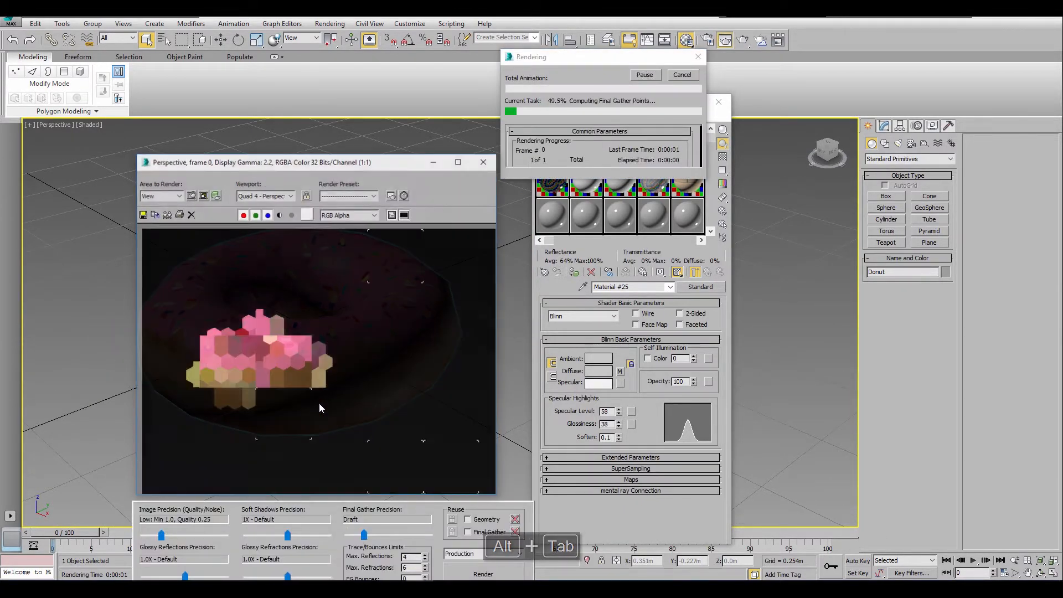
click(484, 161)
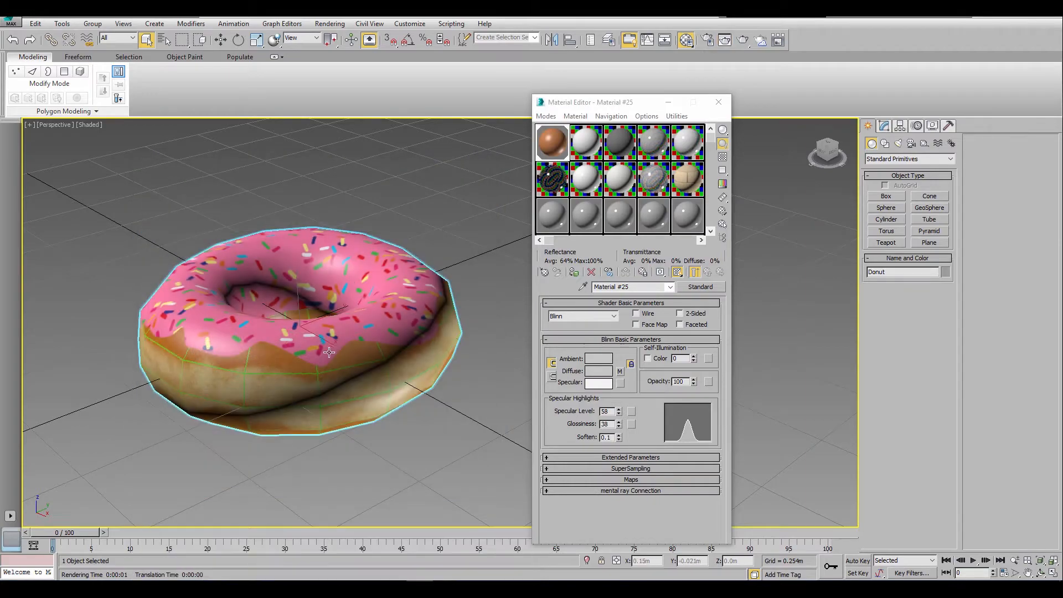
- Save donutSEAMS.png in Photoshop, and render the donut in 3ds Max from a higher angle in the perspective view
key(alt+Tab)
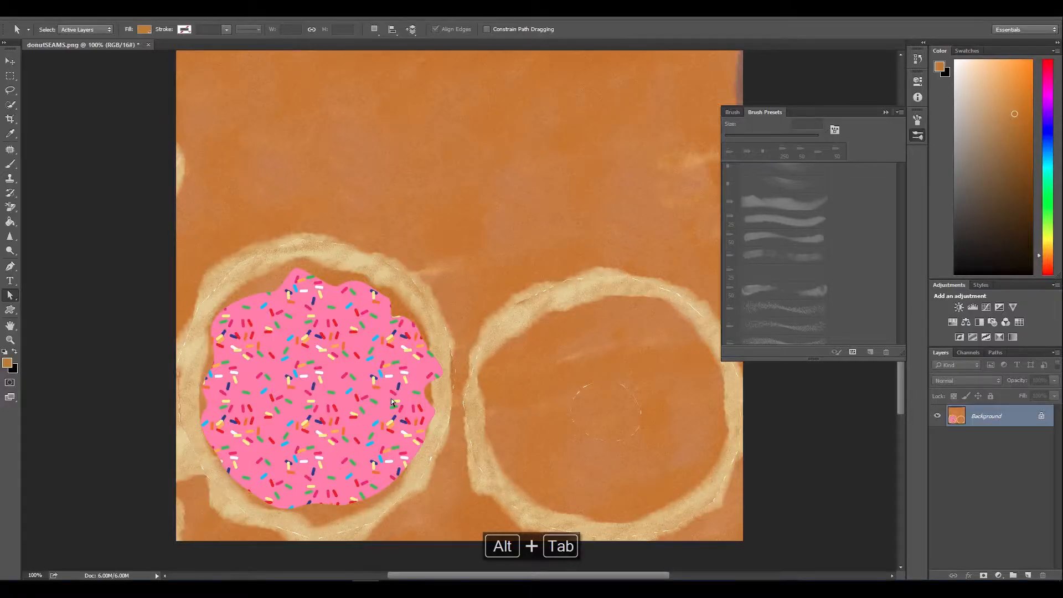
key(ctrl+s)
key(alt+Tab)
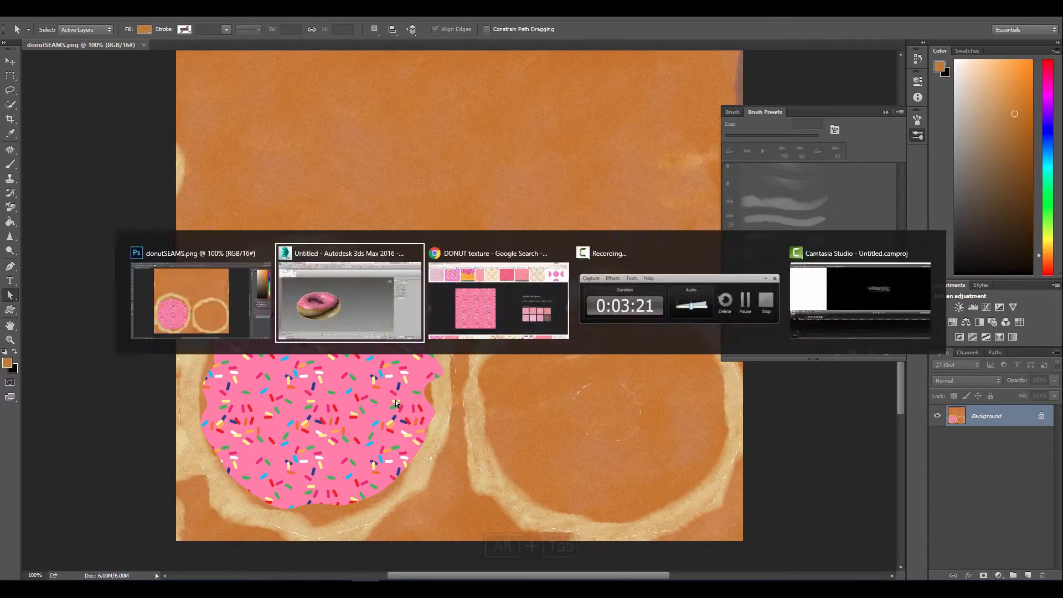
key(alt+Tab)
alt+middle_drag(379, 405, 434, 449)
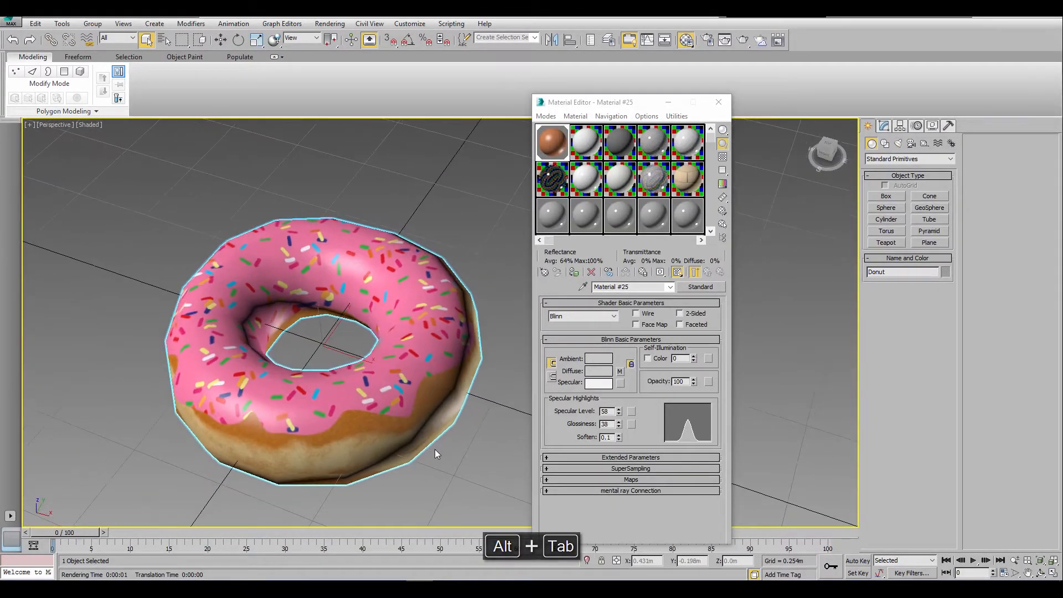
key(shift+q)
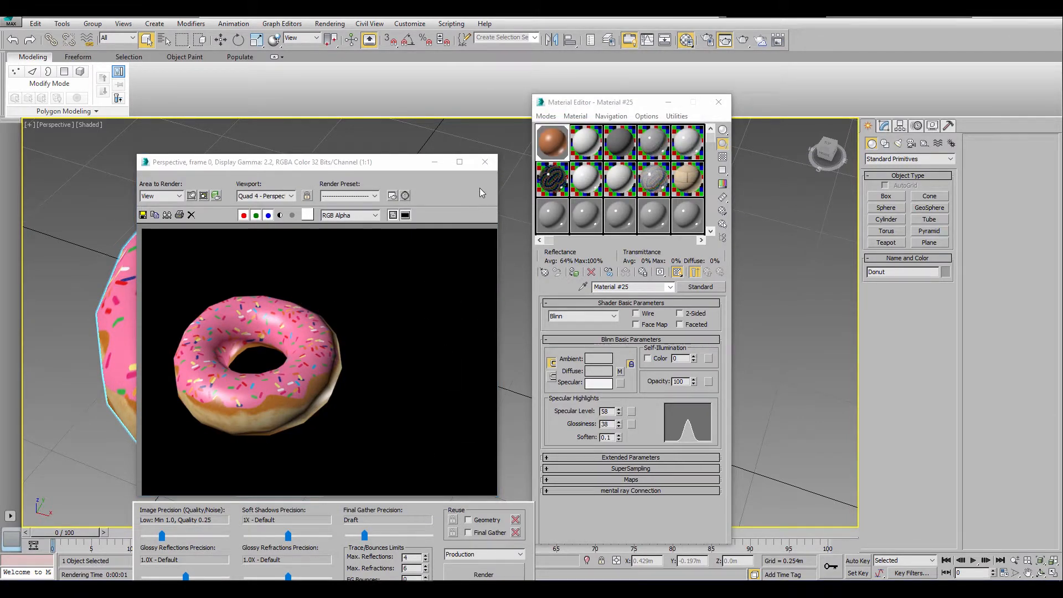
- Close the render, examine the donut from other angles in the perspective view, and switch to Photoshop
click(485, 162)
alt+middle_drag(346, 339, 384, 366)
key(alt+Tab)
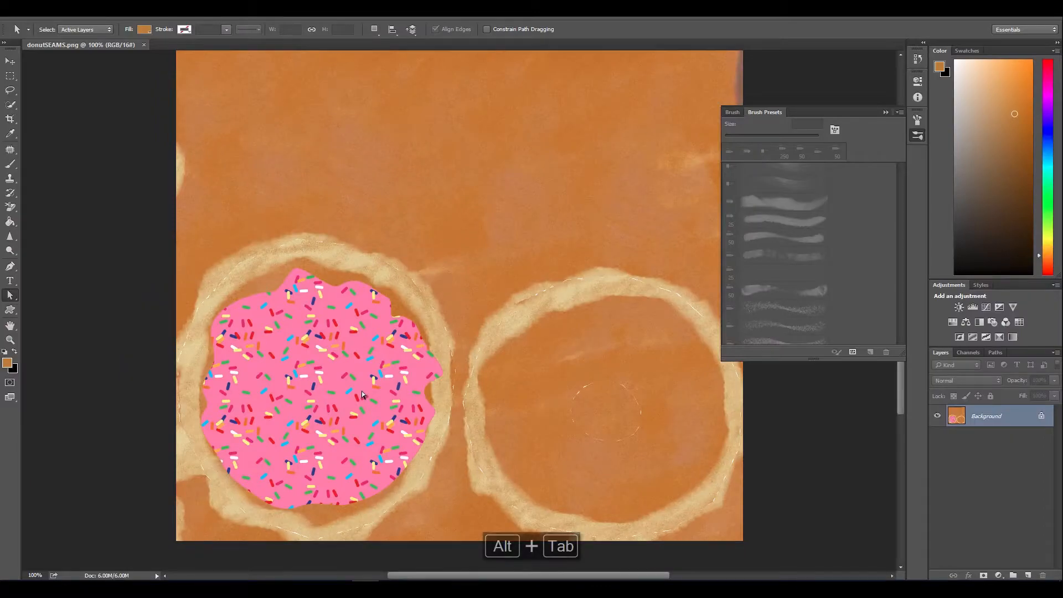
key(alt+Tab)
alt+middle_drag(359, 411, 329, 387)
key(alt+Tab)
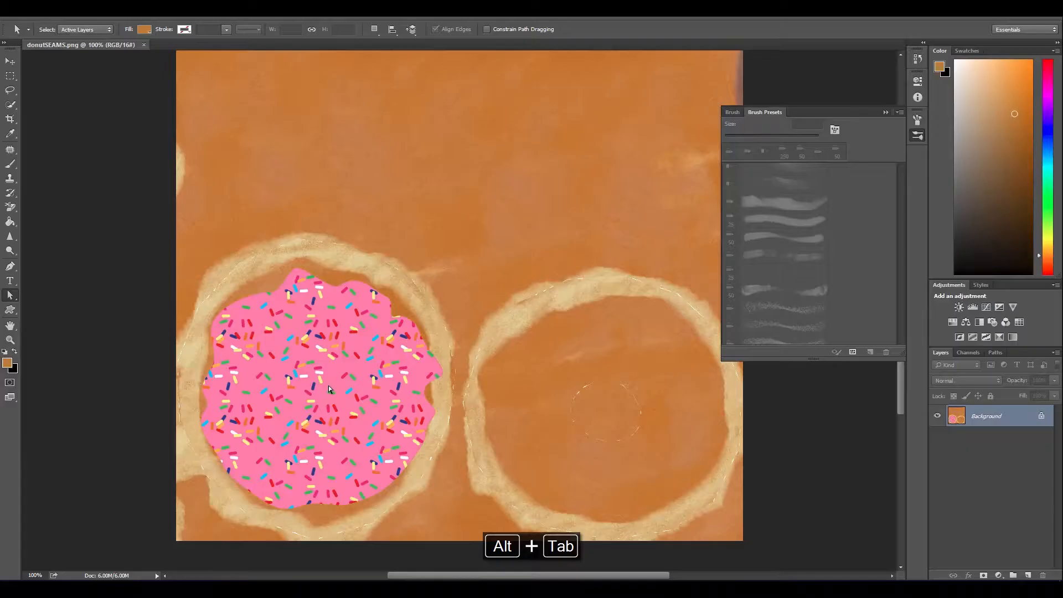
- Create a new blank document 512 pixels wide and 512 pixels high
click(29, 13)
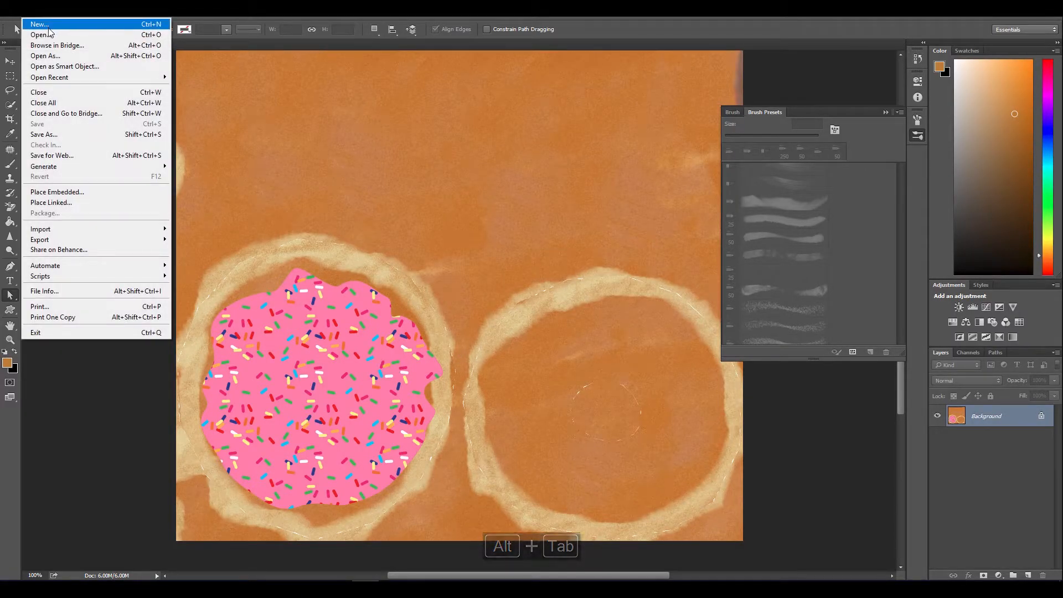
click(38, 24)
double_click(441, 200)
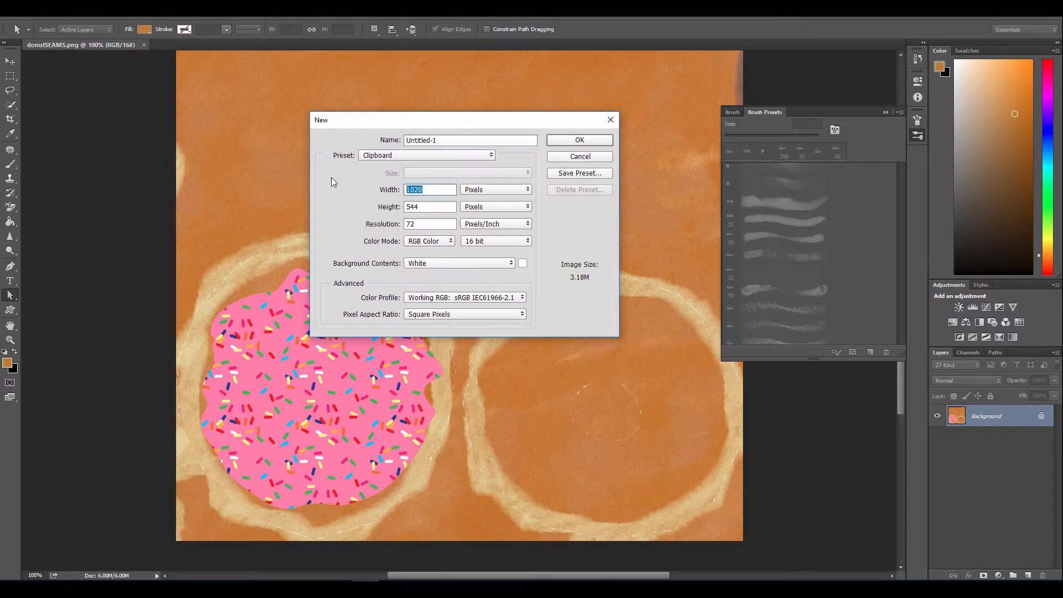
text(512)
double_click(431, 207)
text(512)
key(Return)
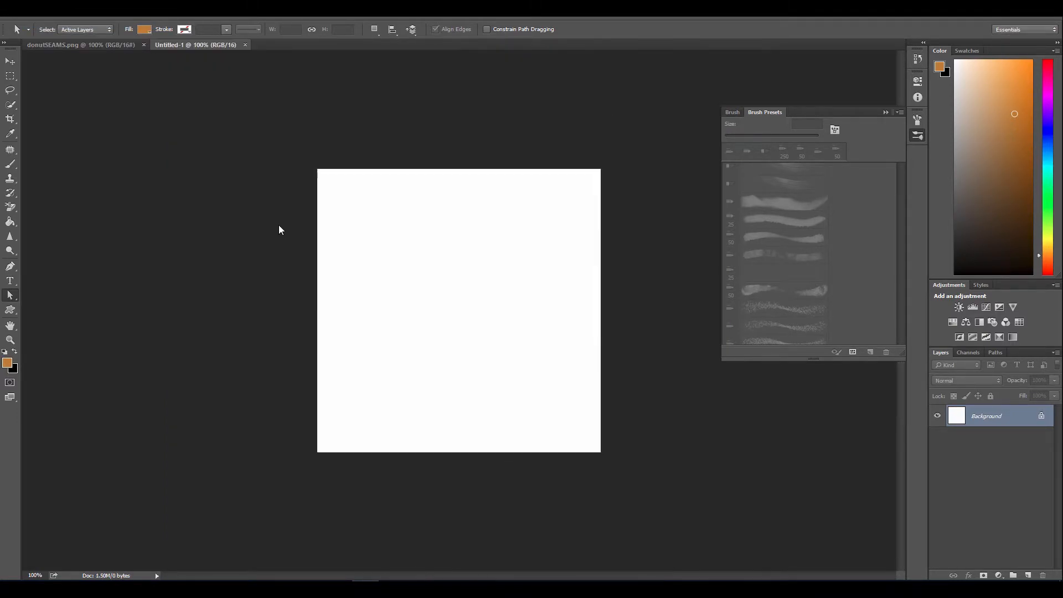
- Add monochromatic noise with Gaussian distribution and an amount of 93.47% to the white background
click(177, 12)
mouse_move(227, 155)
click(118, 152)
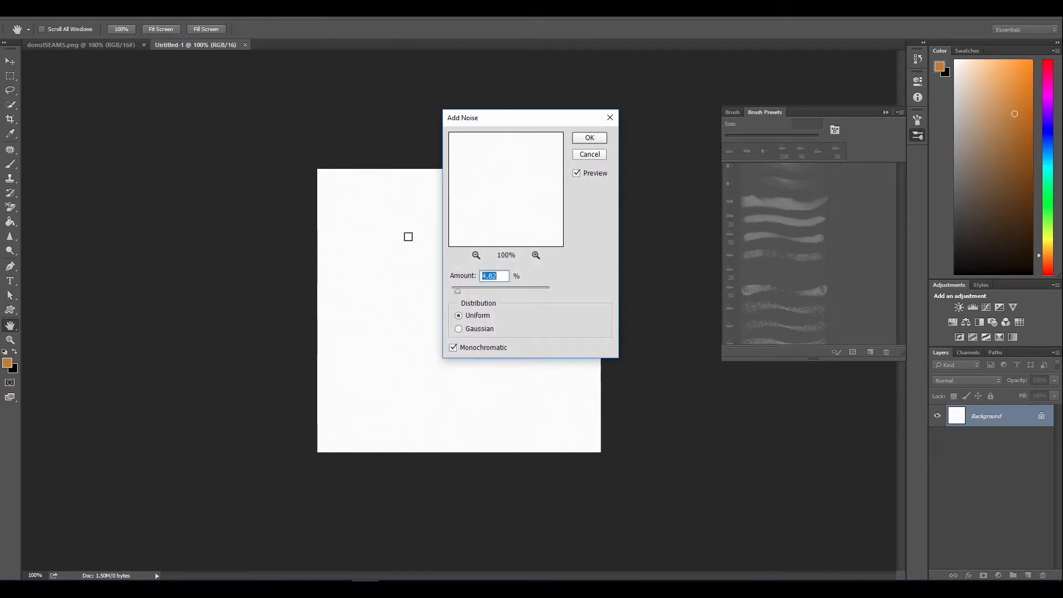
click(454, 349)
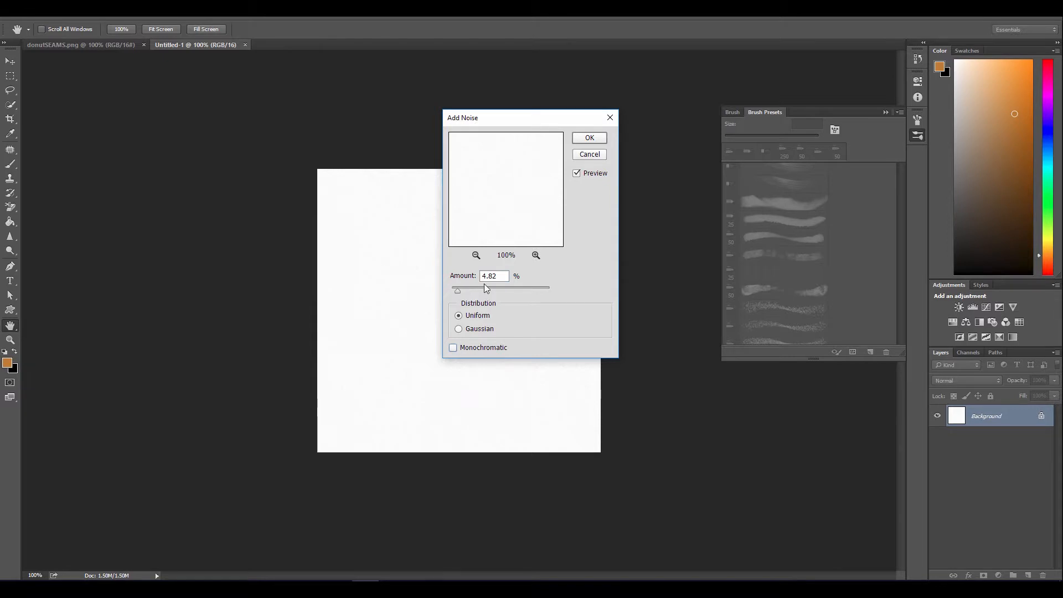
drag(477, 290, 496, 291)
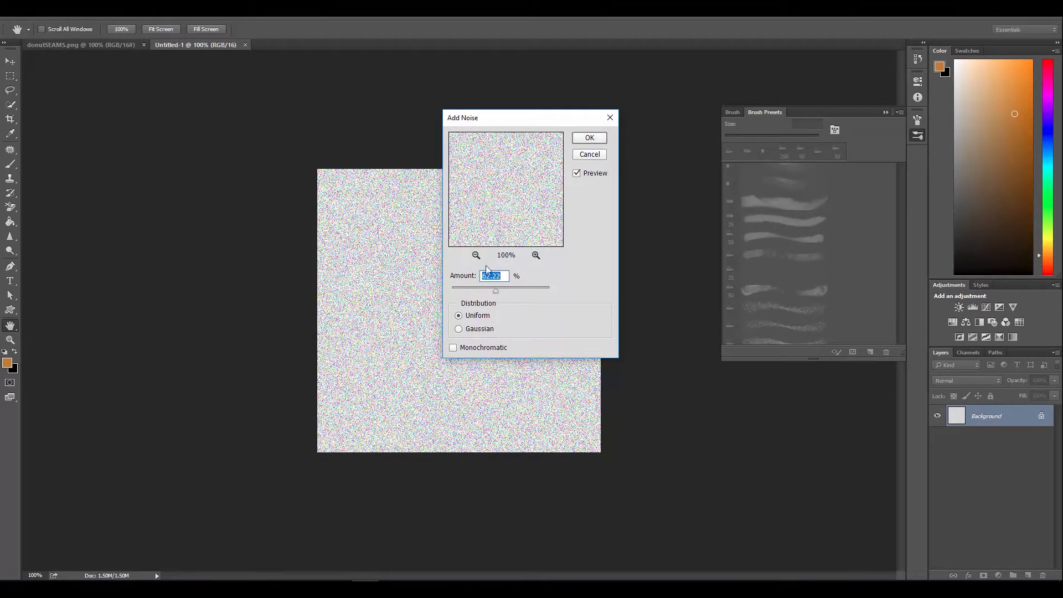
click(452, 350)
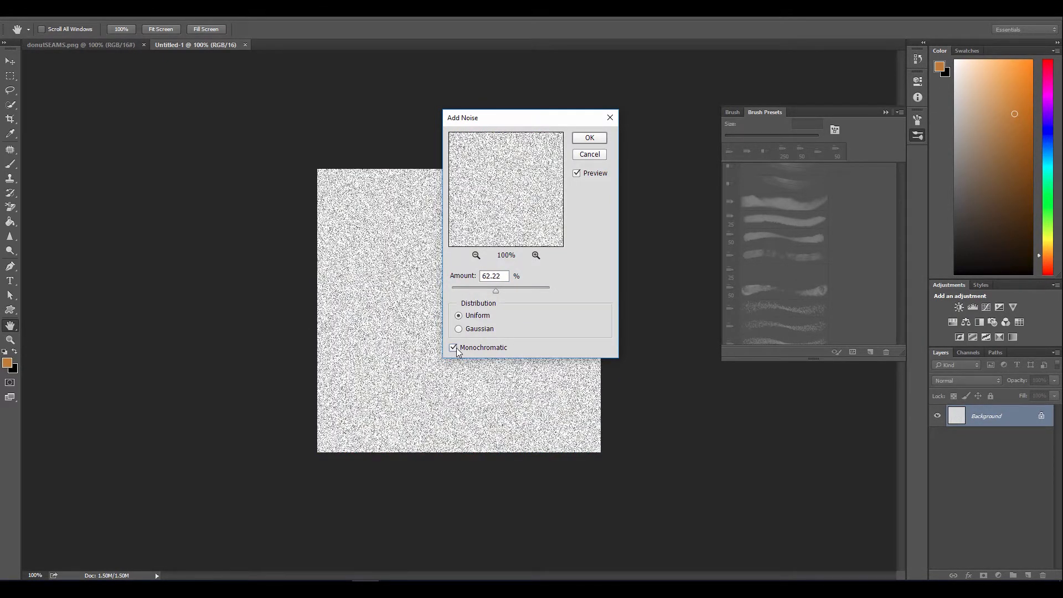
drag(501, 289, 511, 289)
click(459, 329)
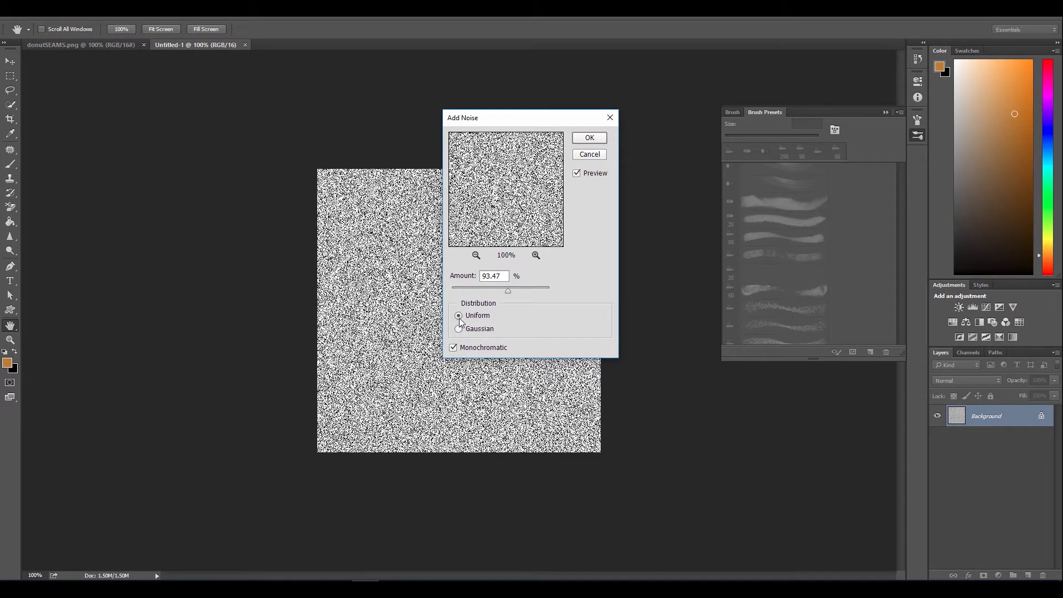
click(459, 330)
click(590, 138)
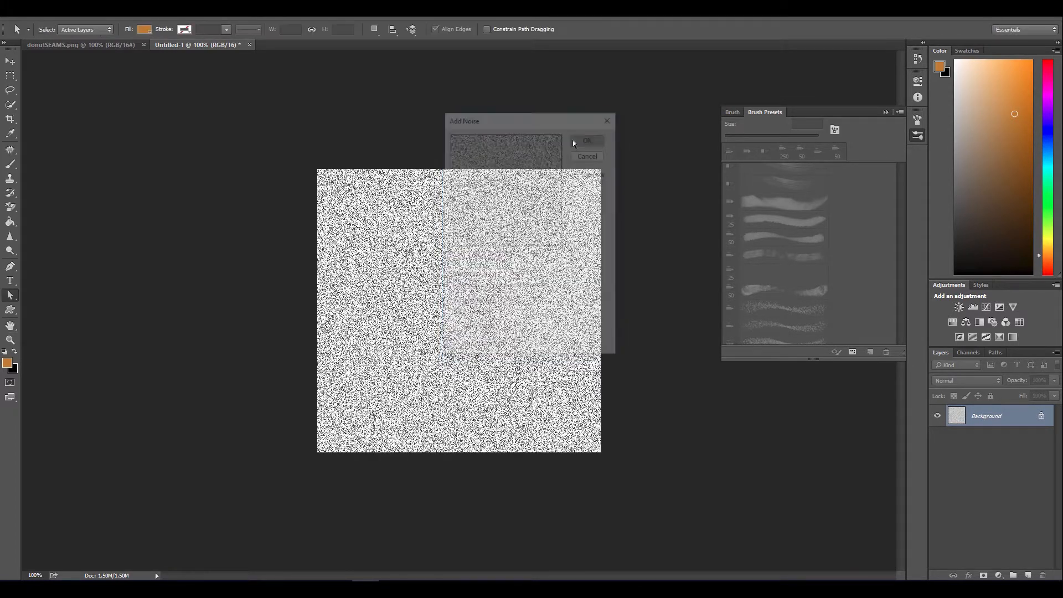
- Distort the noise with the Ripple filter at Medium size
click(169, 19)
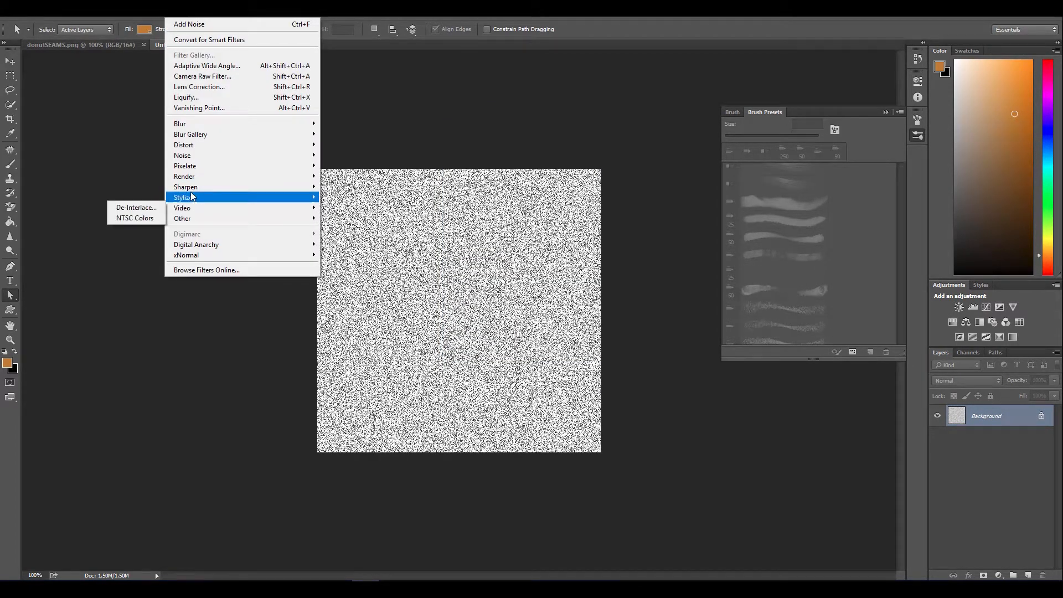
mouse_move(194, 170)
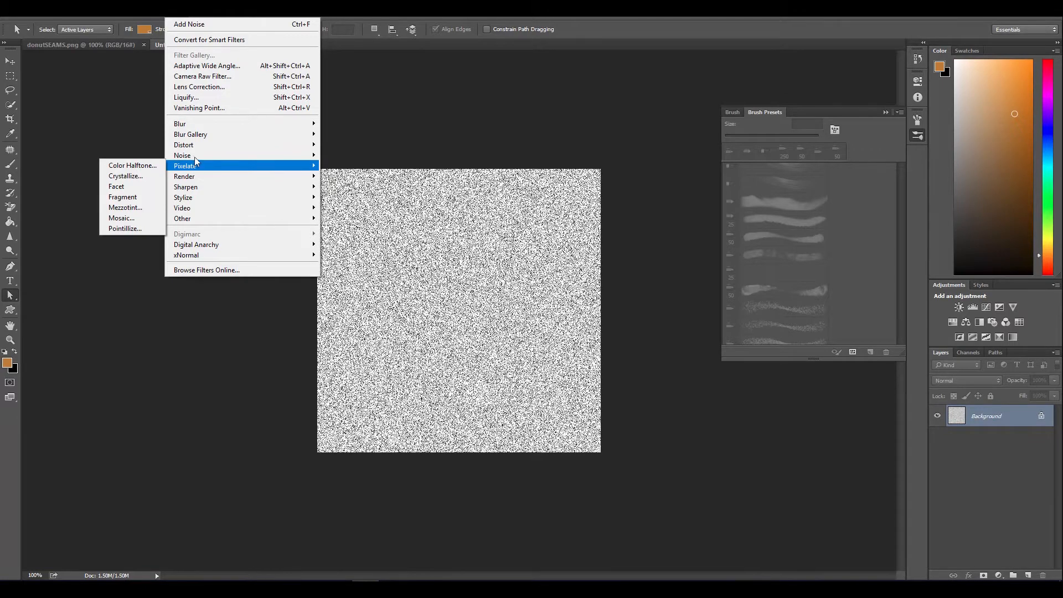
mouse_move(191, 148)
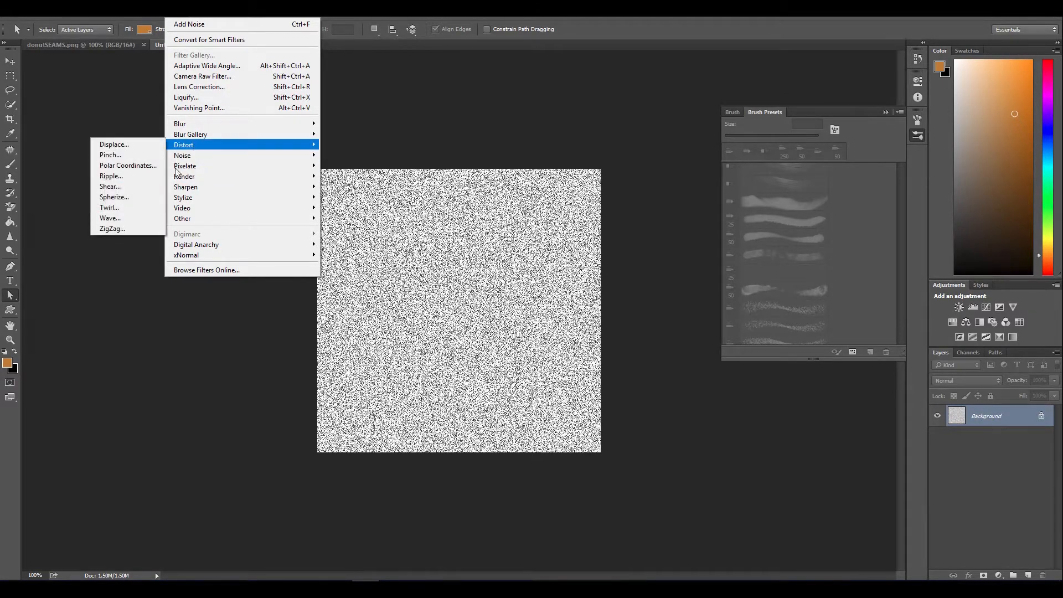
click(119, 176)
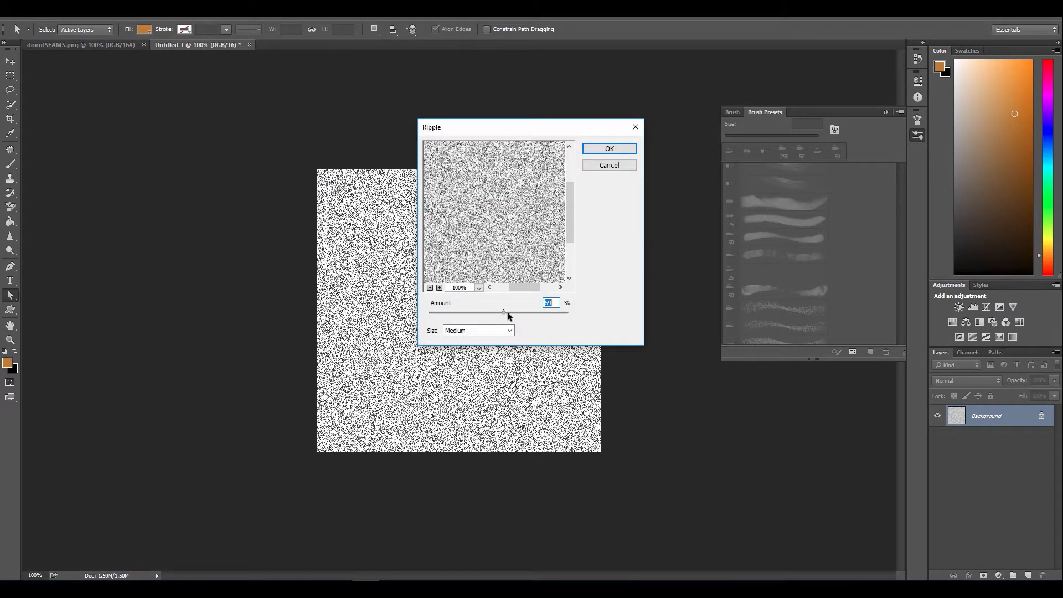
click(613, 149)
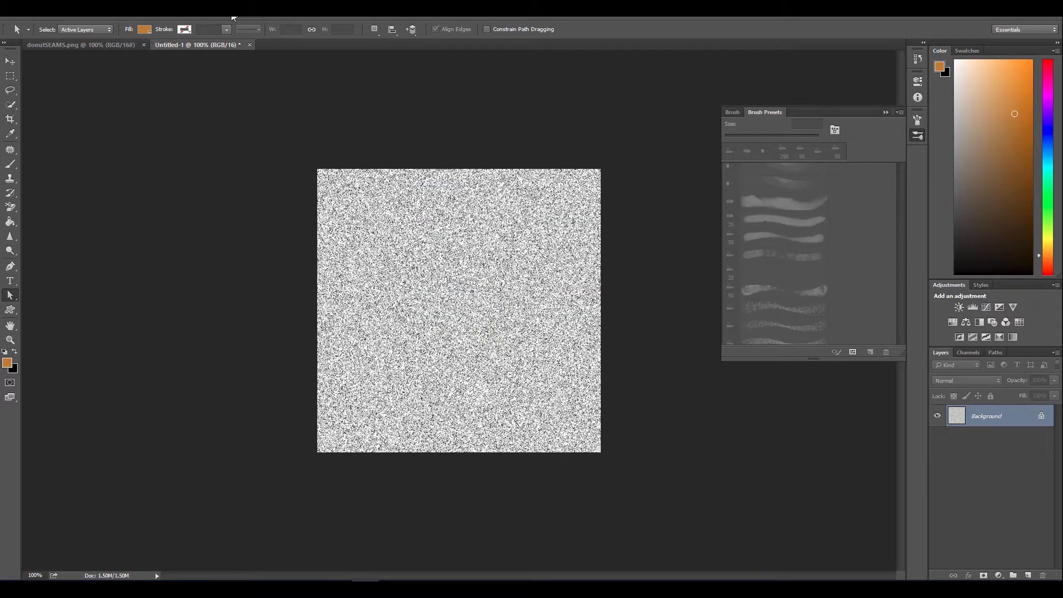
- Convert the rippled noise into a normal map with the xNormal Height2Normals filter, keeping its preset options
click(184, 18)
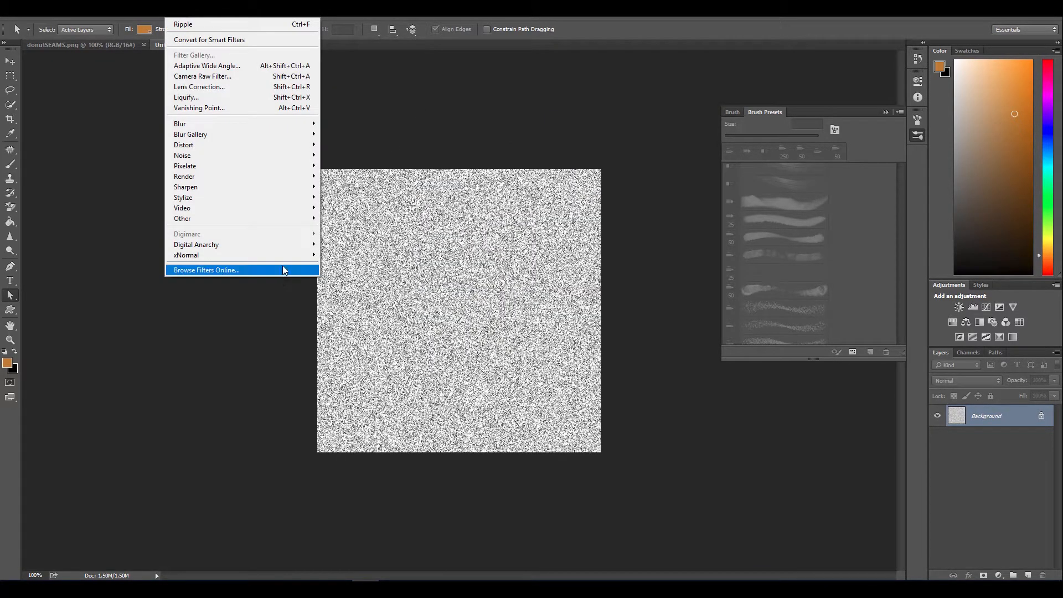
mouse_move(283, 258)
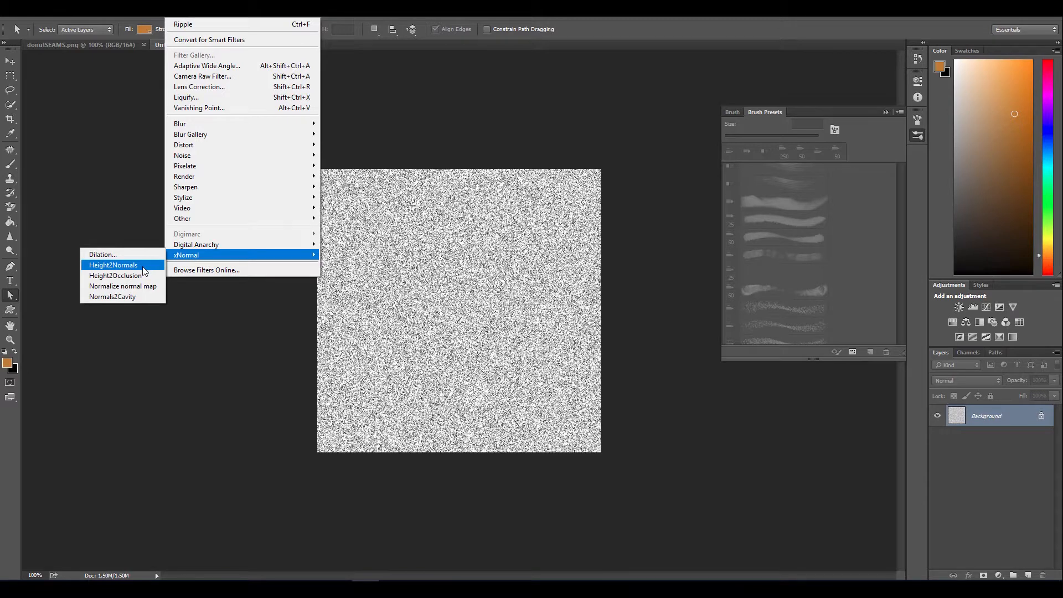
click(114, 265)
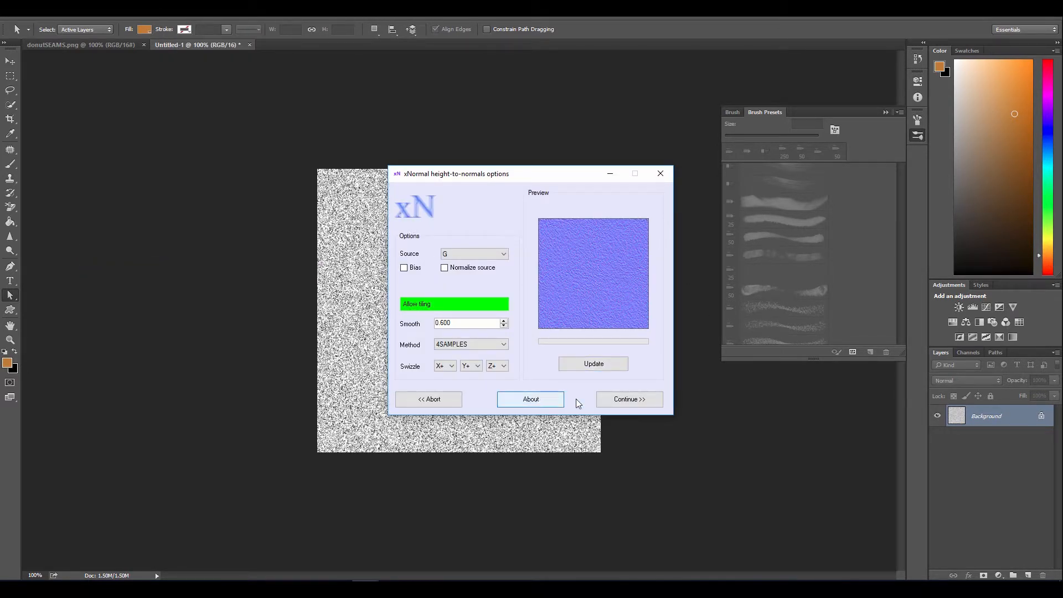
click(620, 405)
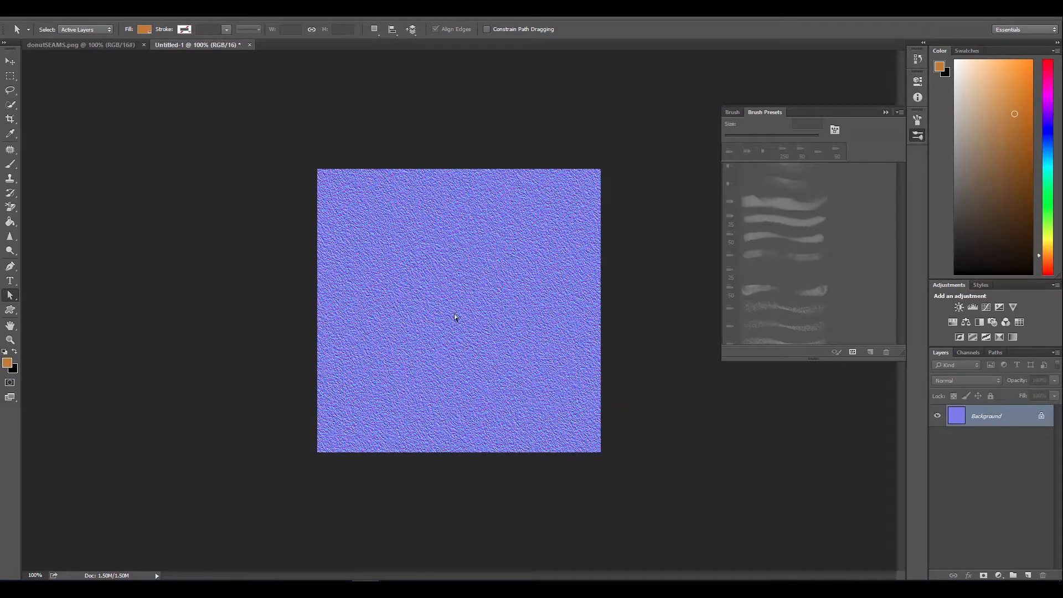
- Soften the normal map with a Gaussian Blur of 0.9 pixels radius
click(187, 15)
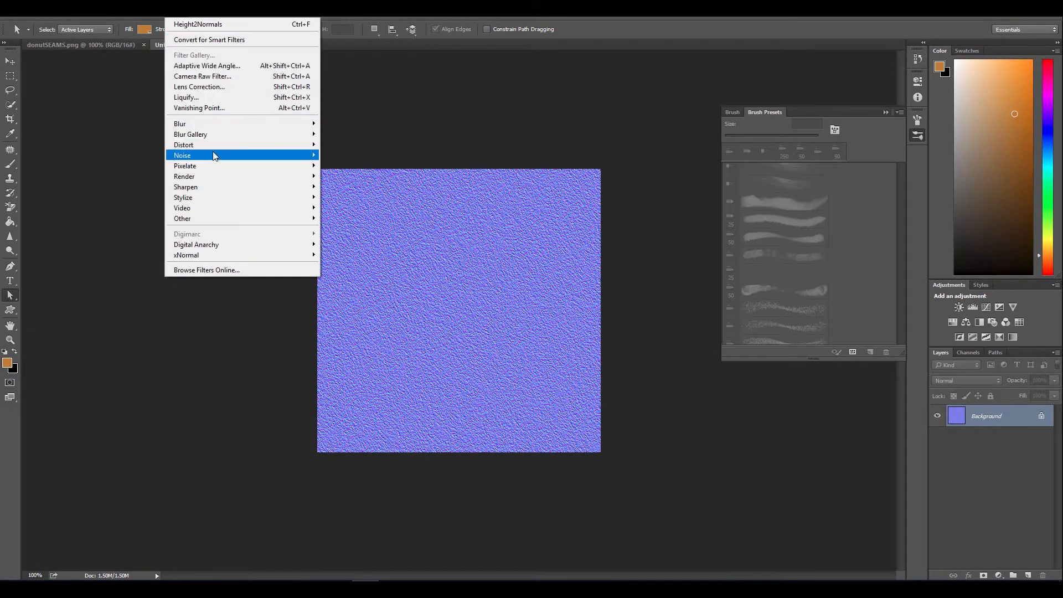
mouse_move(214, 124)
click(142, 166)
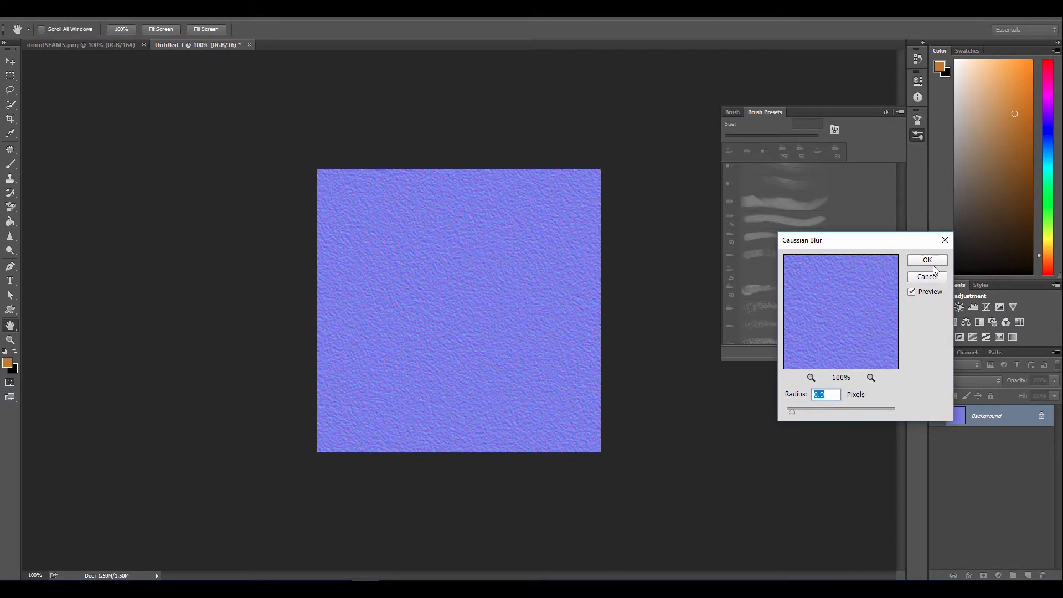
click(932, 261)
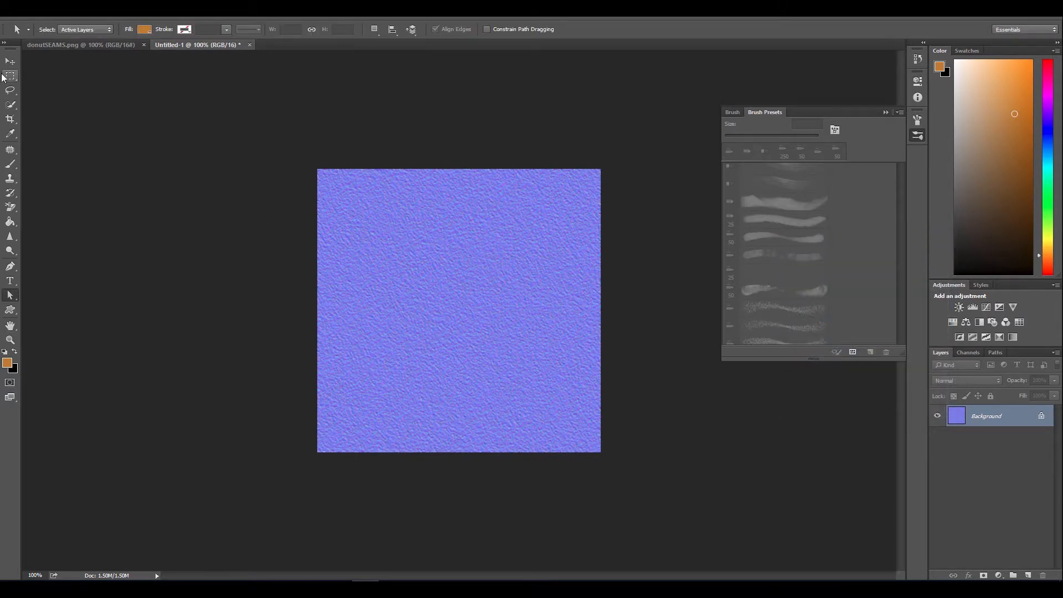
- Save the normal map to the Desktop in Photoshop format under the name donutNM
key(ctrl+s)
click(111, 261)
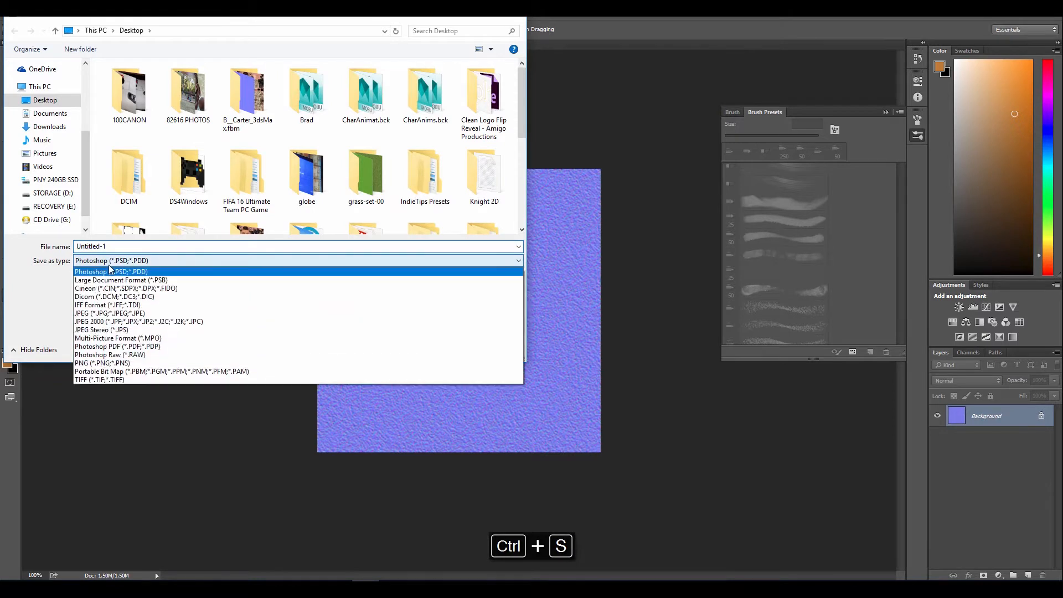
click(114, 270)
click(151, 247)
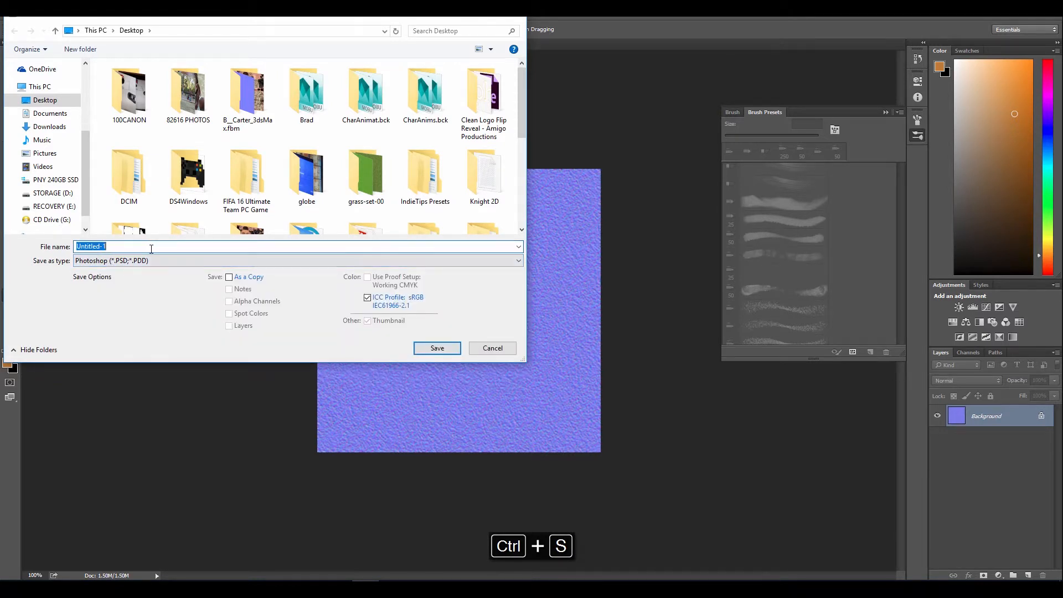
text(DONU)
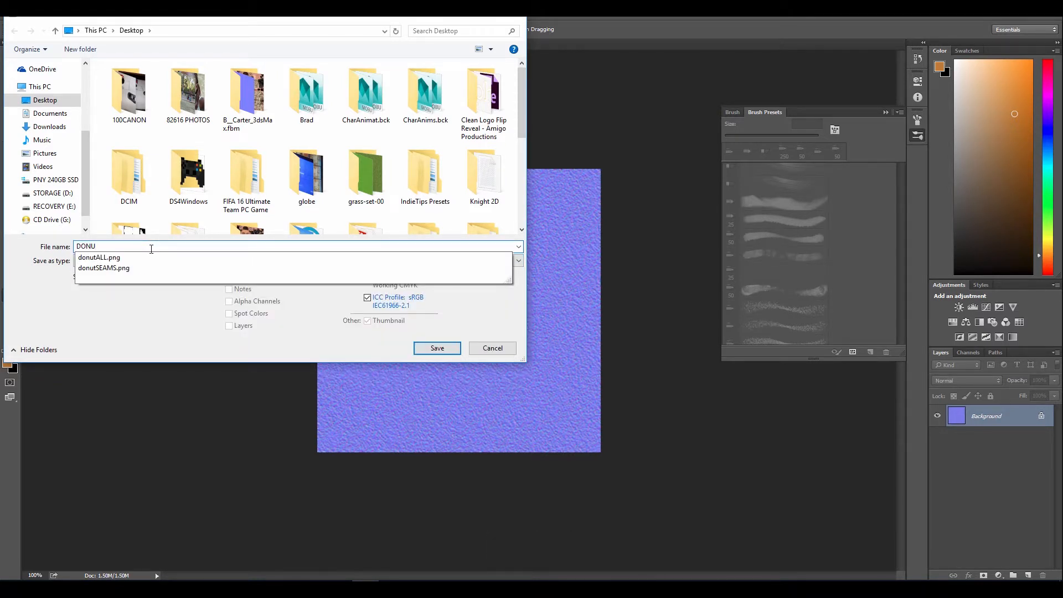
key(BackSpace)
key(BackSpace)
key(BackSpace)
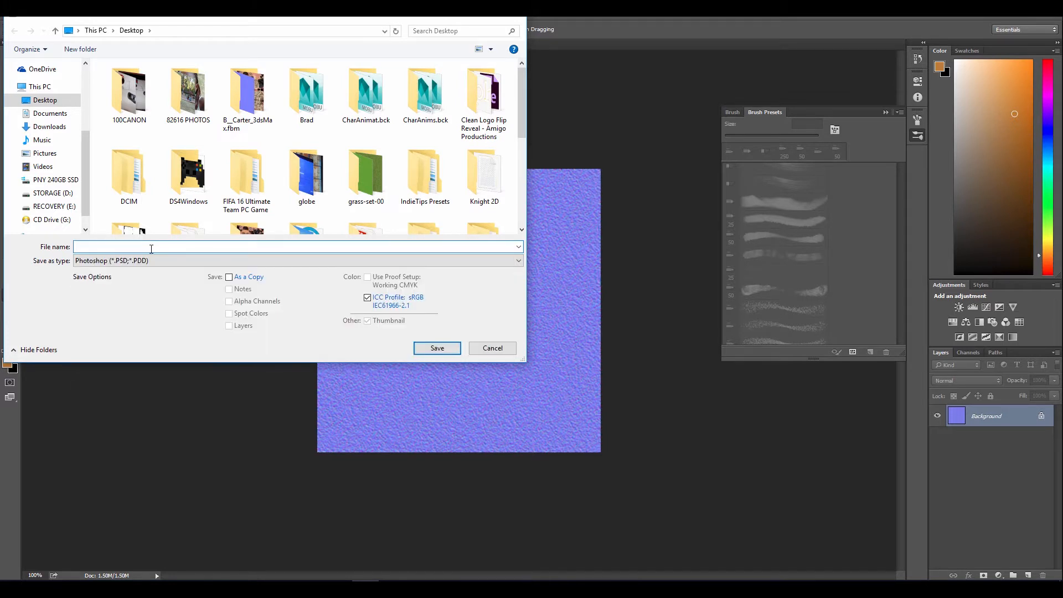
text(donu)
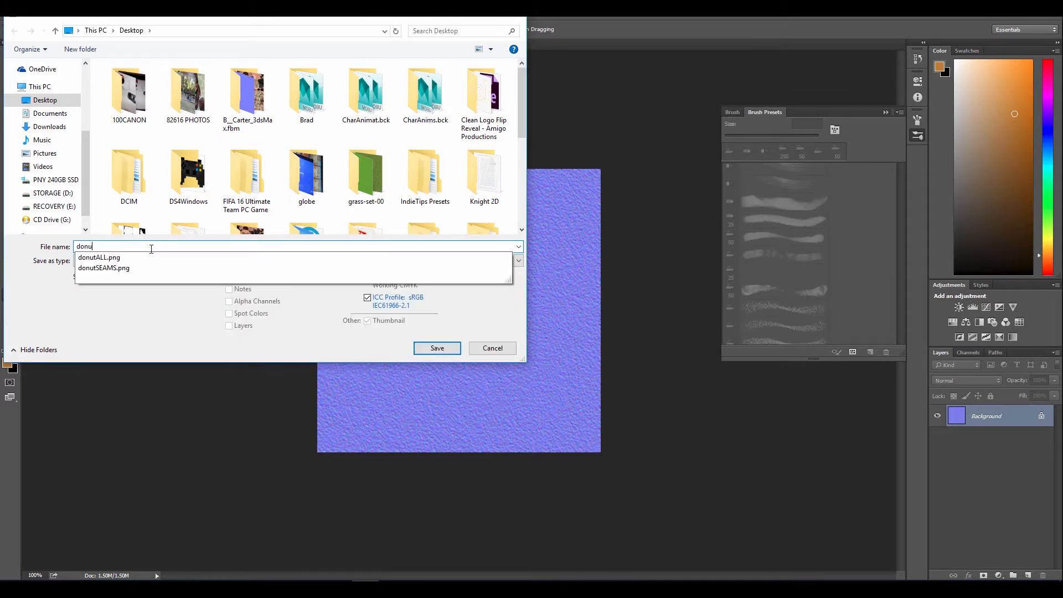
text(tNM)
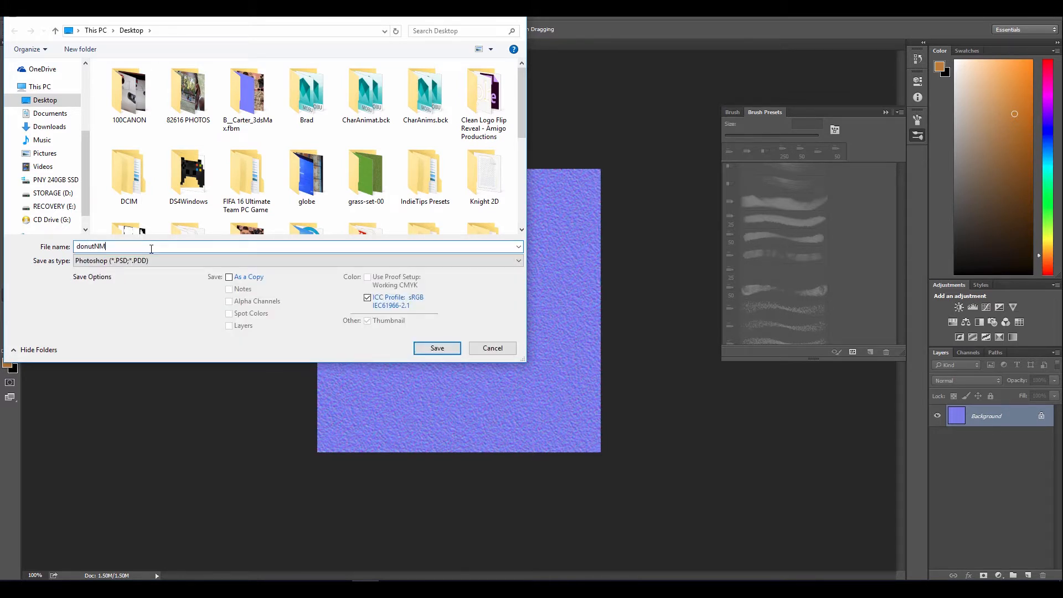
key(Return)
- Minimize the open programs and locate the saved donutNM file on the desktop
click(1018, 18)
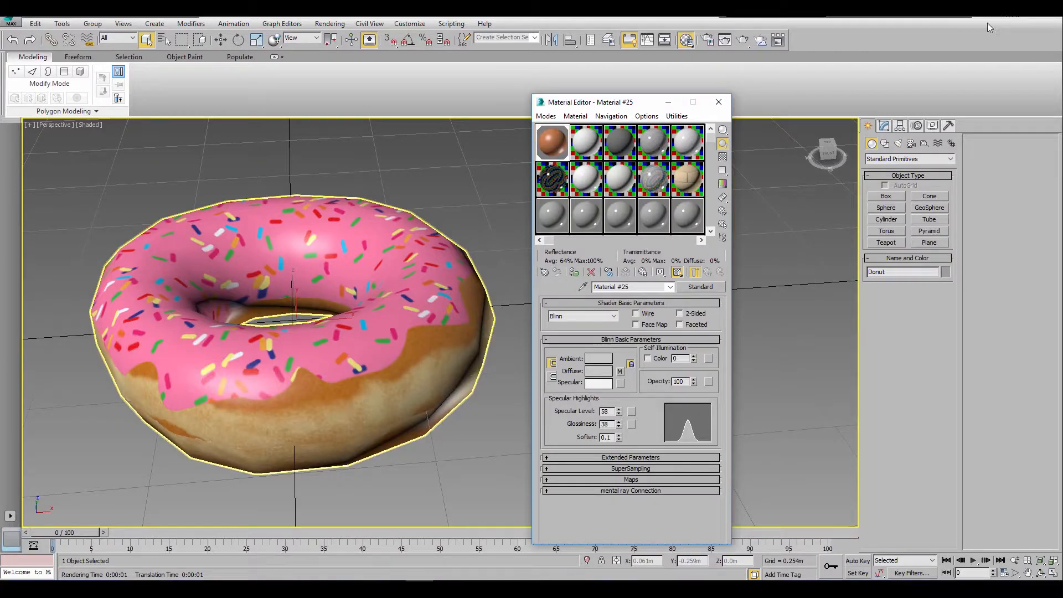
click(995, 23)
key(super+d)
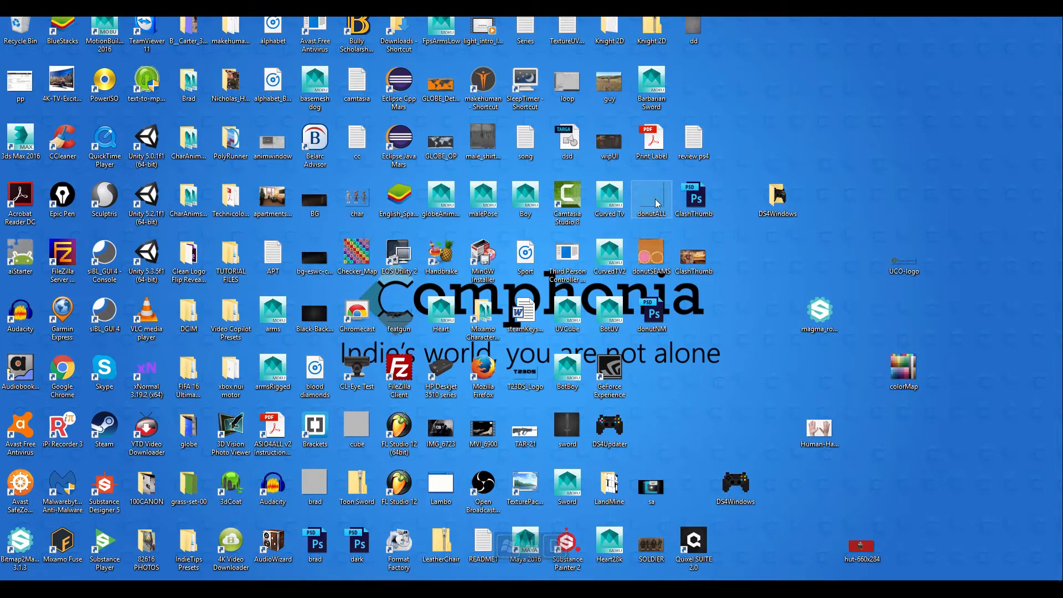
click(652, 313)
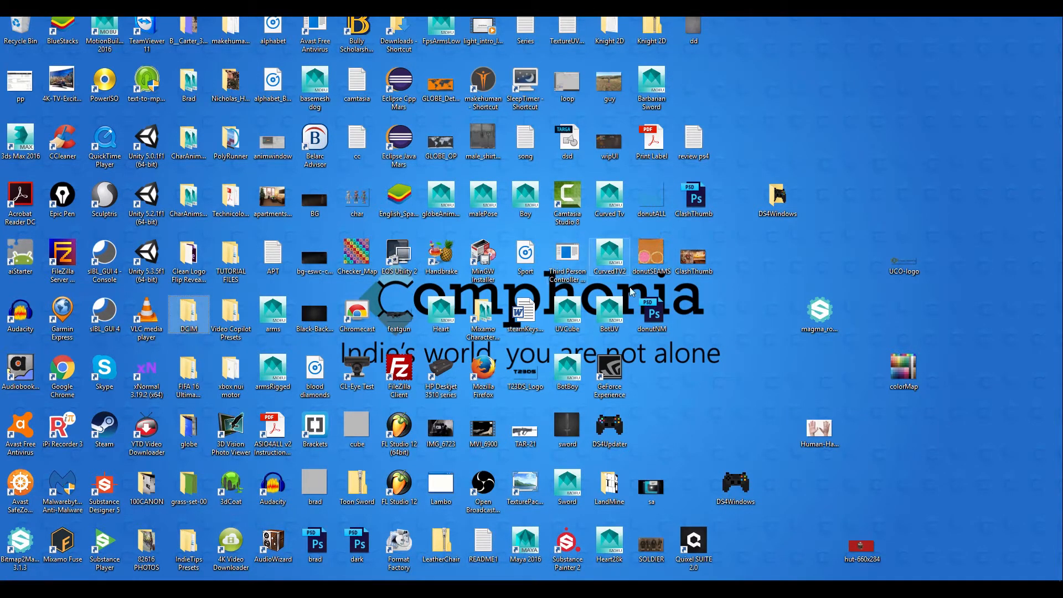
click(654, 321)
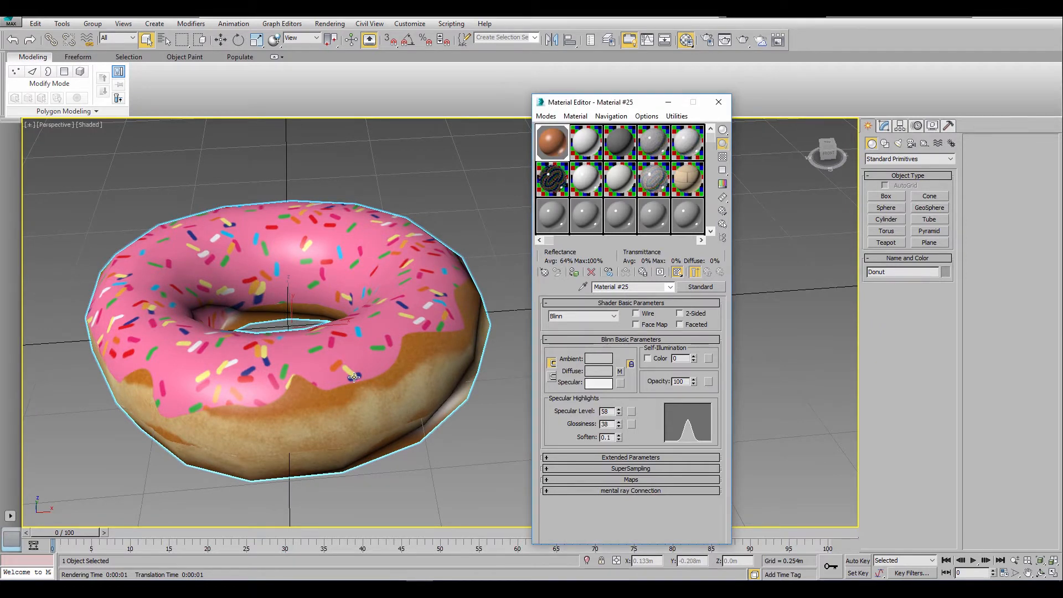
- Pick the material from the donut into the Material Editor in 3ds Max
click(583, 286)
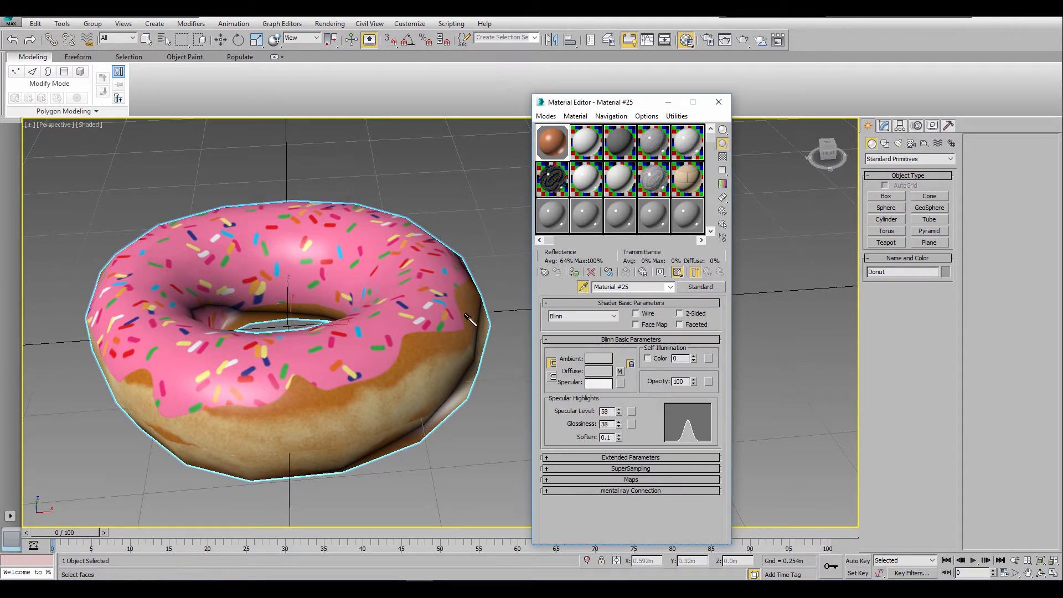
click(278, 384)
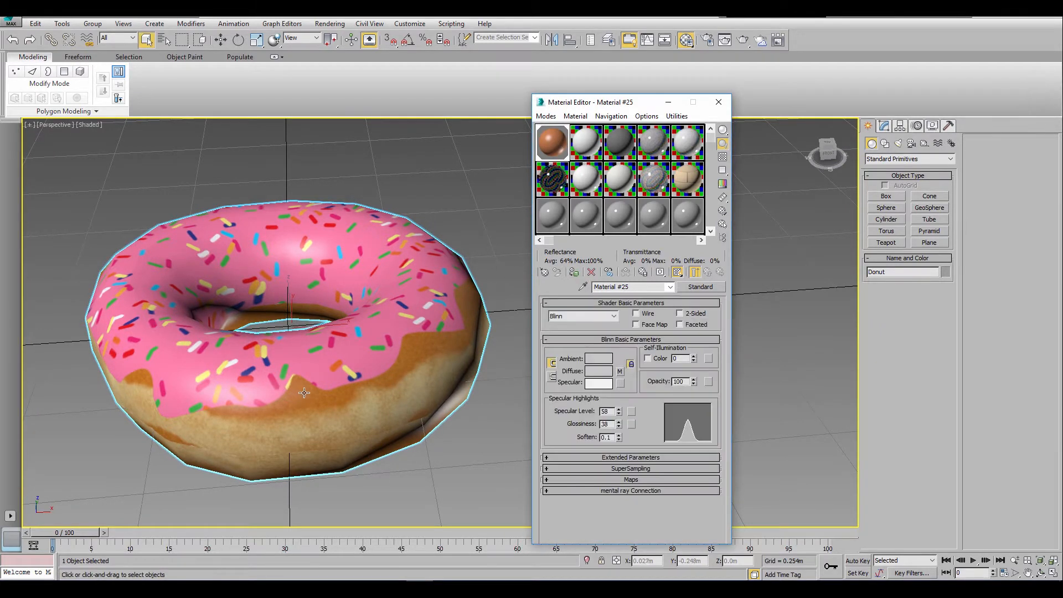
- Enable the material's bump channel with a Normal Bump map and load donutNM.psd as its normal map
click(567, 478)
click(547, 411)
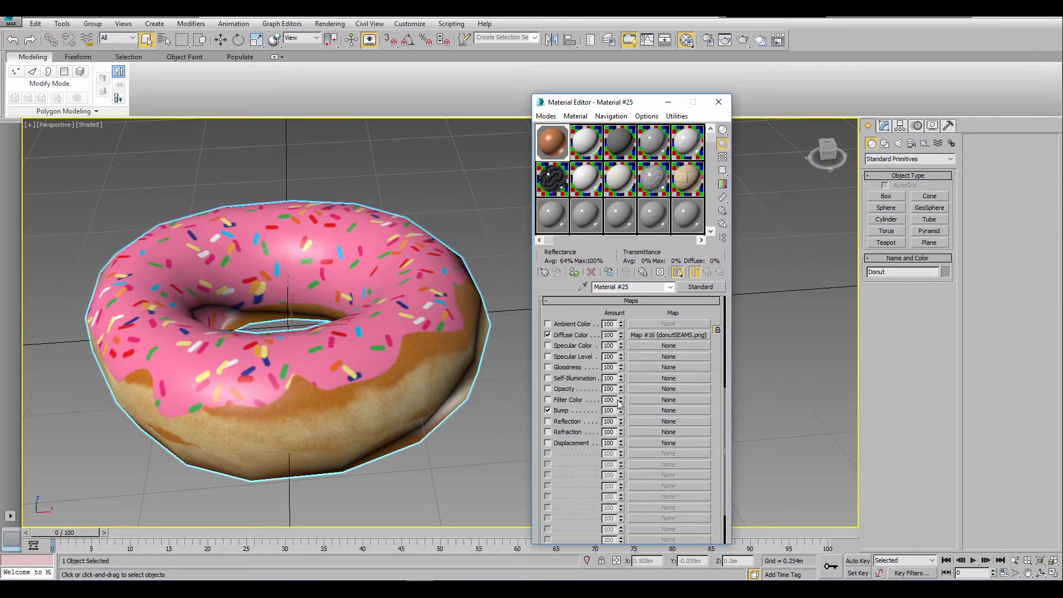
click(633, 410)
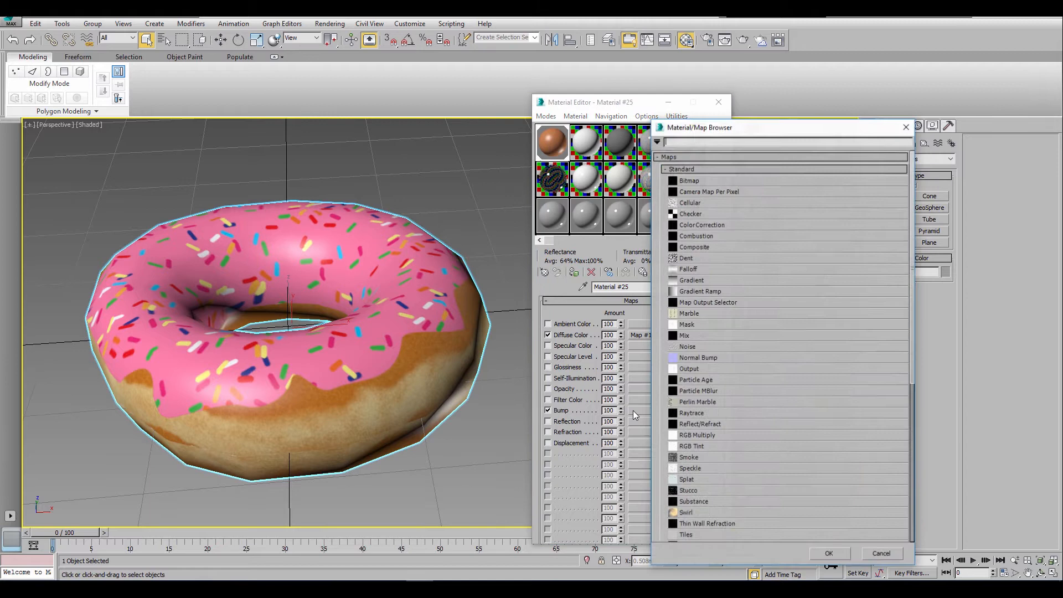
double_click(696, 358)
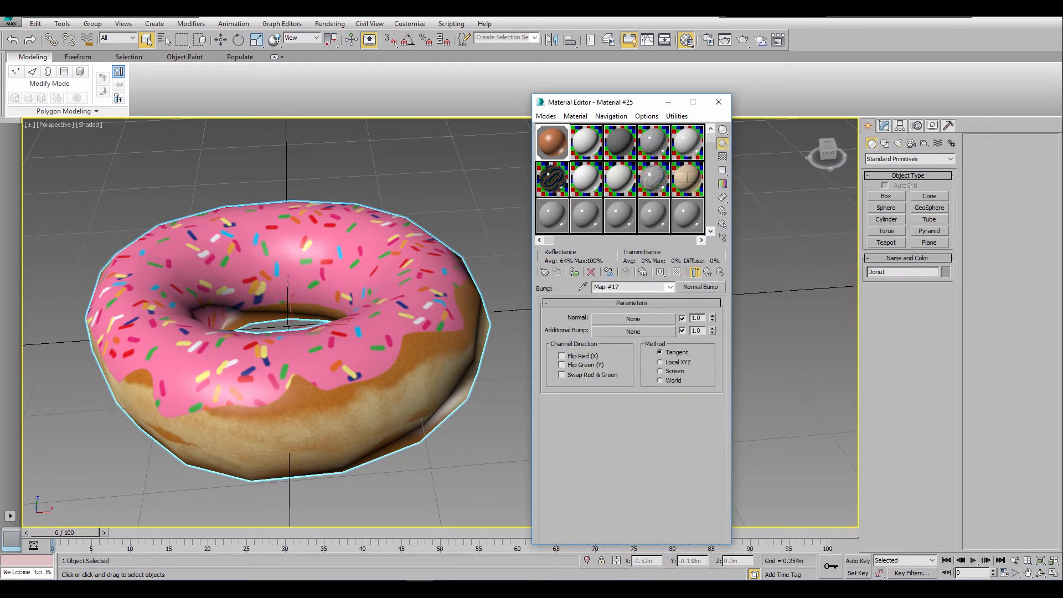
drag(683, 275, 616, 319)
- Switch the perspective viewport to Realistic shading and display realistic materials with maps on the donut
click(83, 126)
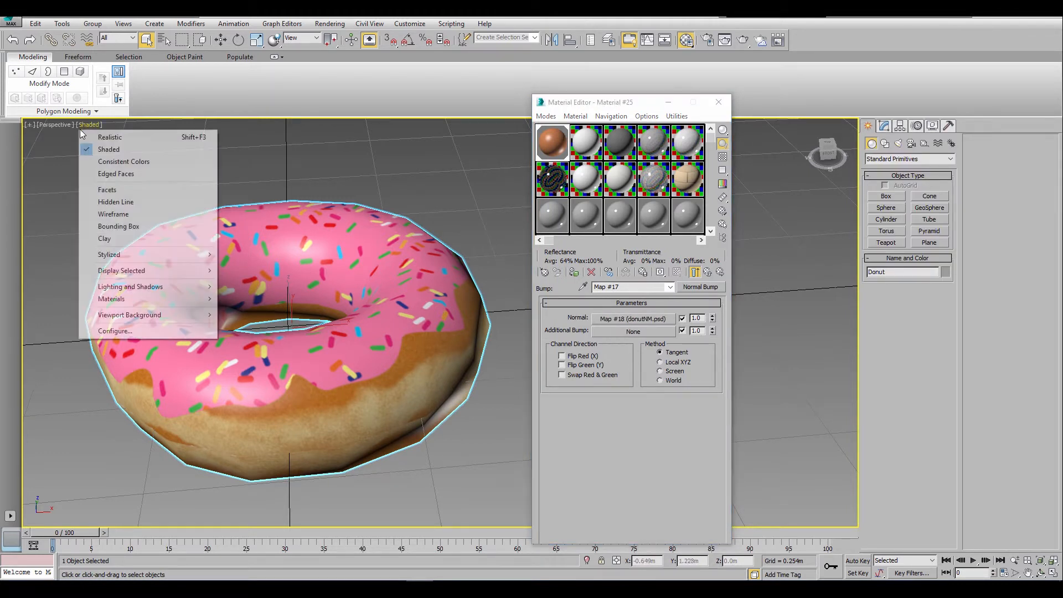
click(114, 138)
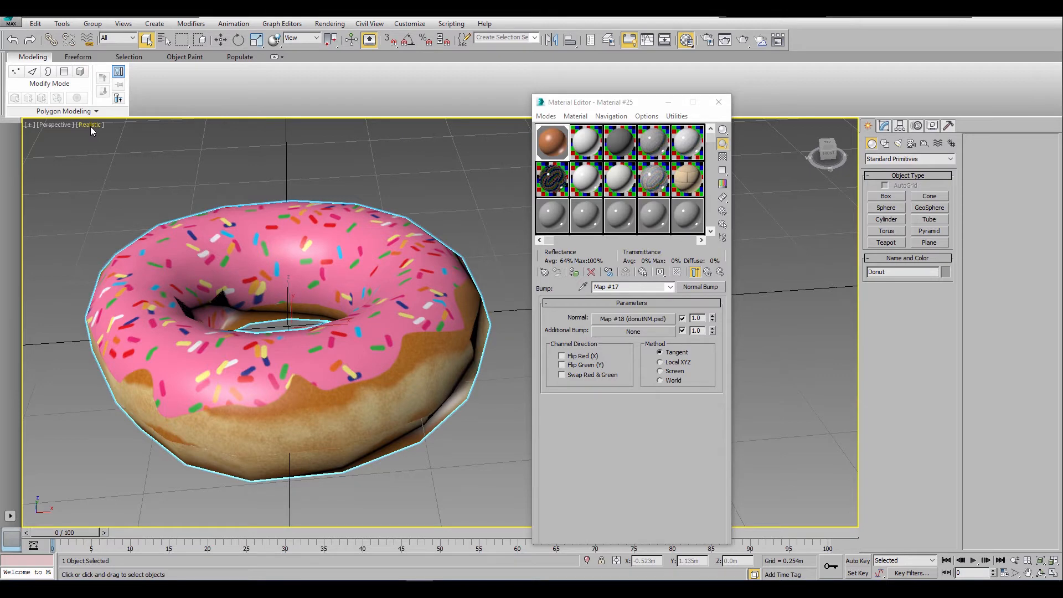
click(91, 126)
mouse_move(200, 299)
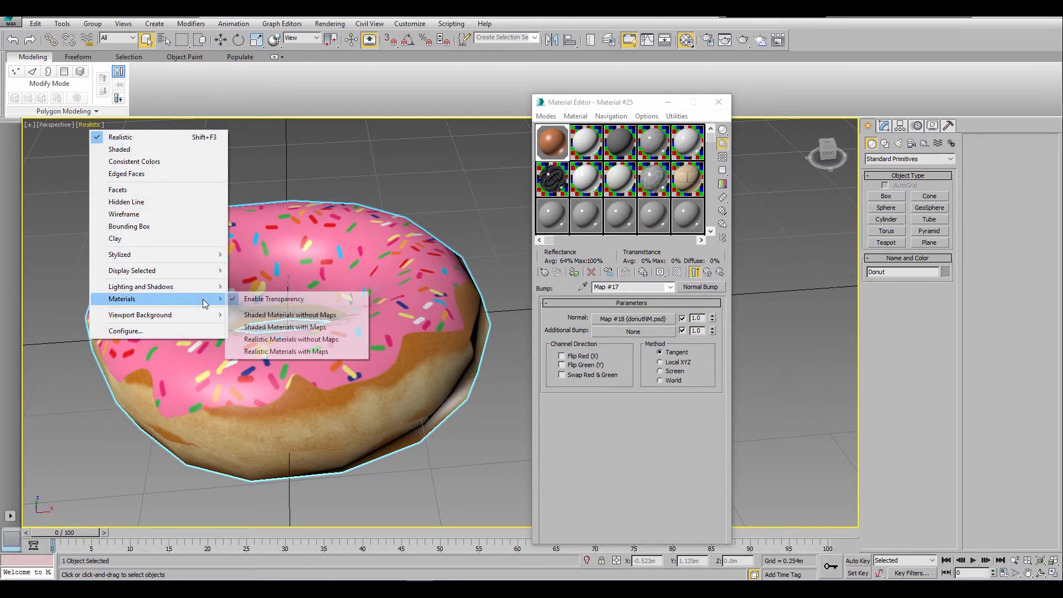
click(320, 352)
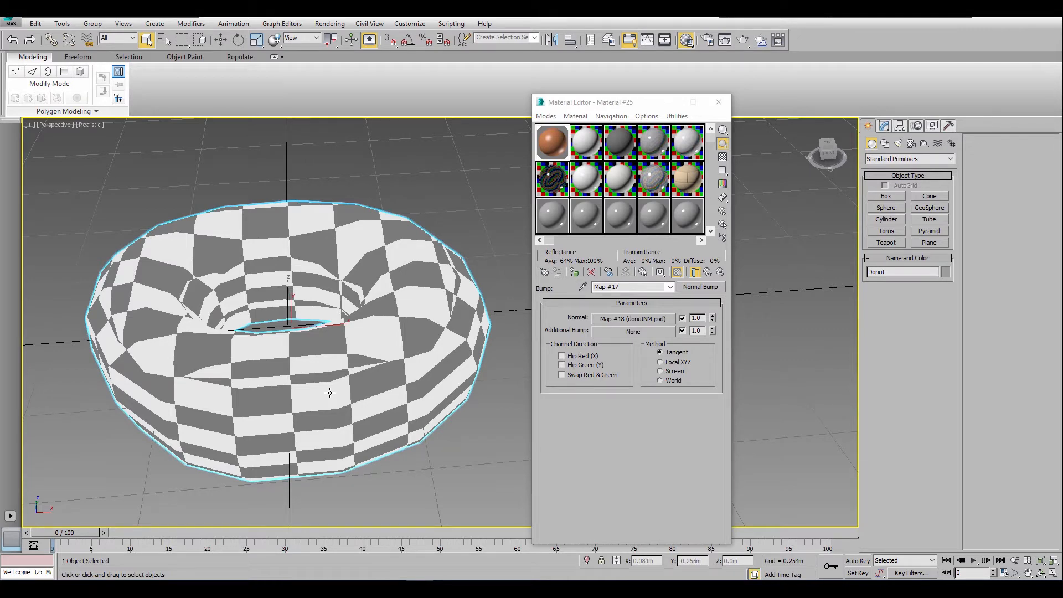
alt+middle_drag(329, 393, 358, 424)
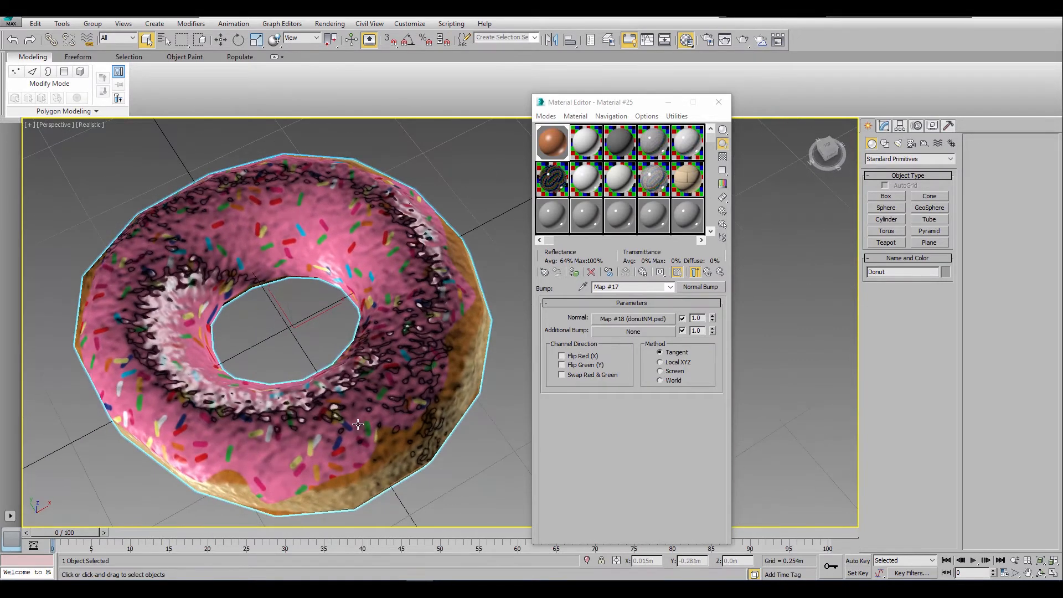
- Render the bumped donut, close the render window and return the viewport to Shaded mode
key(shift+q)
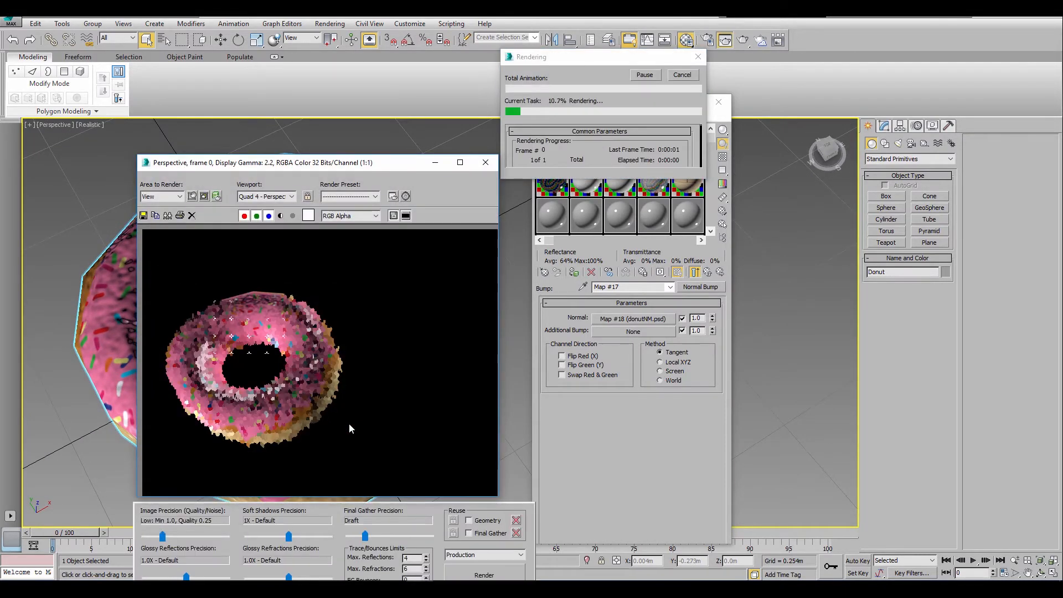
click(485, 162)
click(90, 124)
click(102, 148)
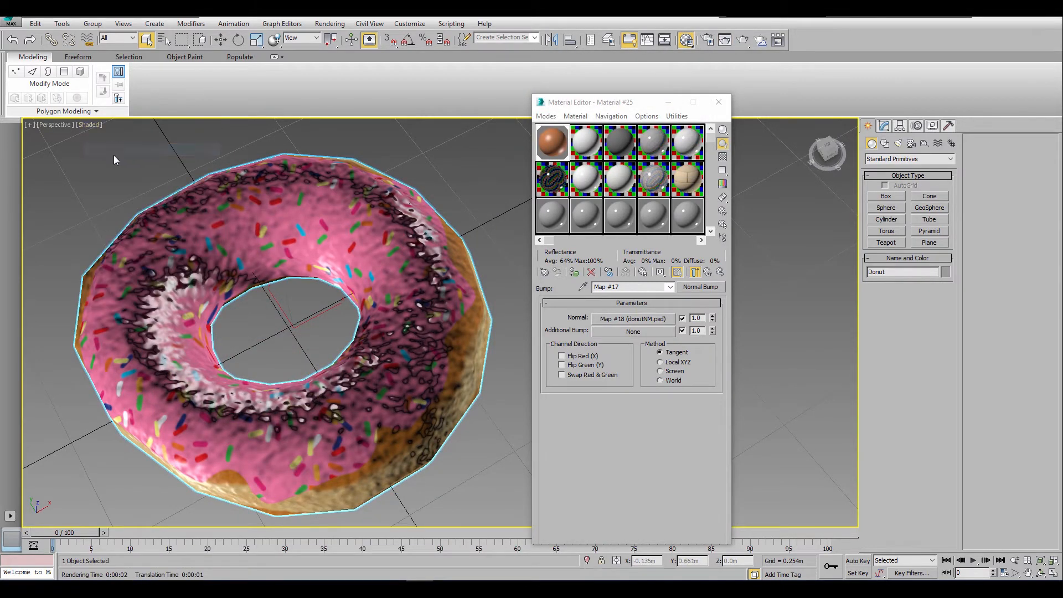
alt+middle_drag(244, 308, 115, 138)
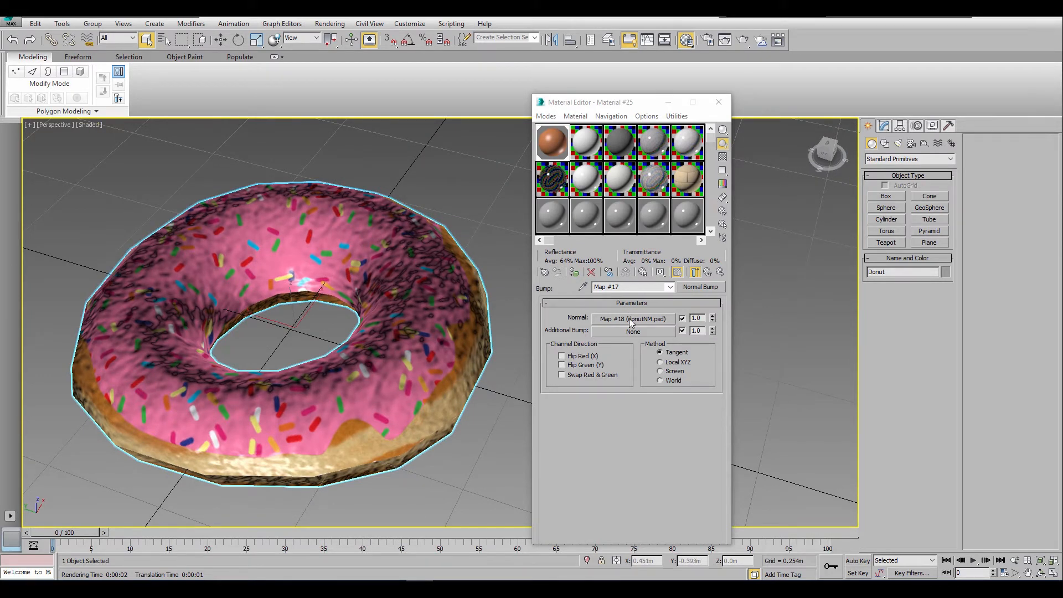
- Inspect the bitmap settings of the donutNM normal map and test-render the donut from a lower angle
key(alt)
click(630, 321)
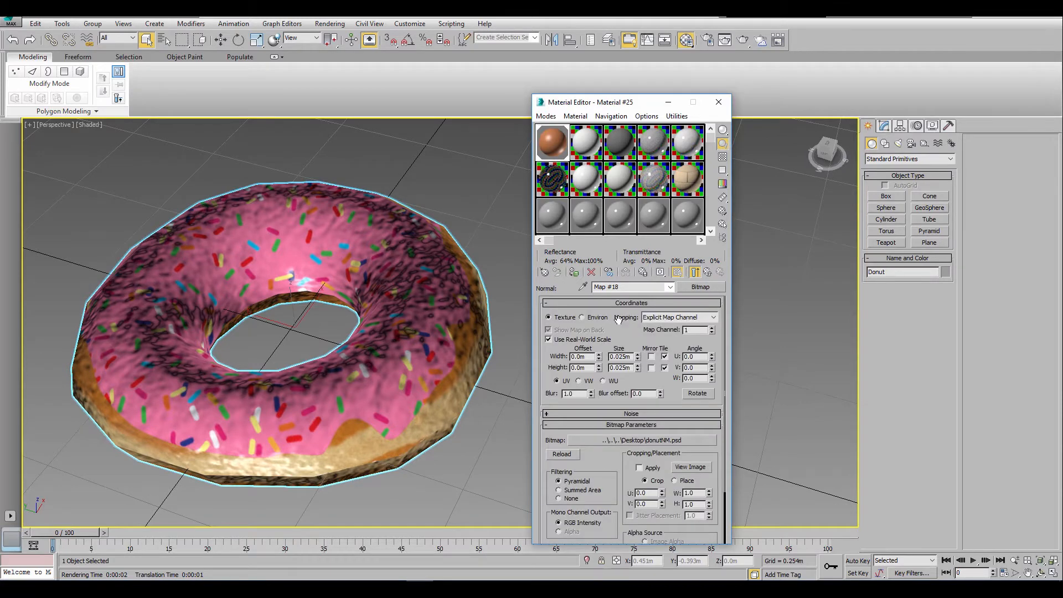
key(alt+Tab)
key(alt+Tab)
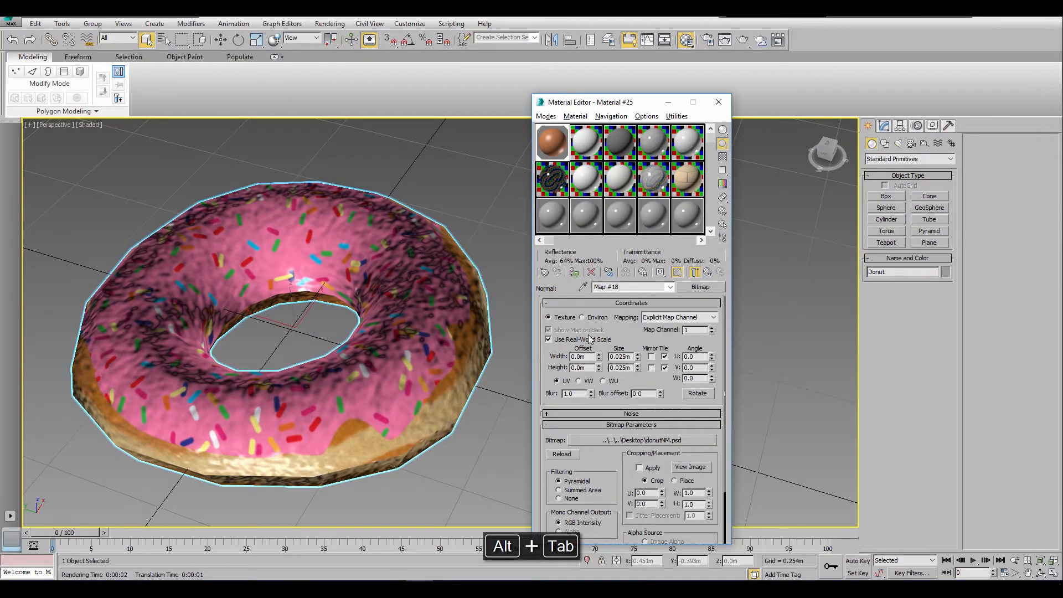
click(467, 340)
key(shift+q)
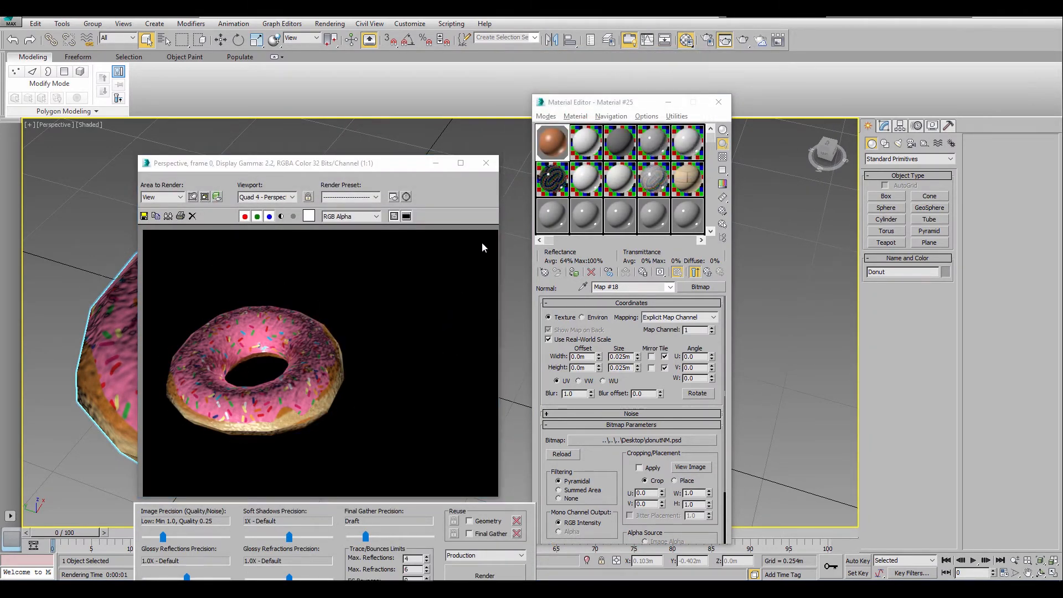
click(486, 163)
- Return to the parent material, set its bump amount to 20 and test-render the donut
click(671, 288)
click(609, 296)
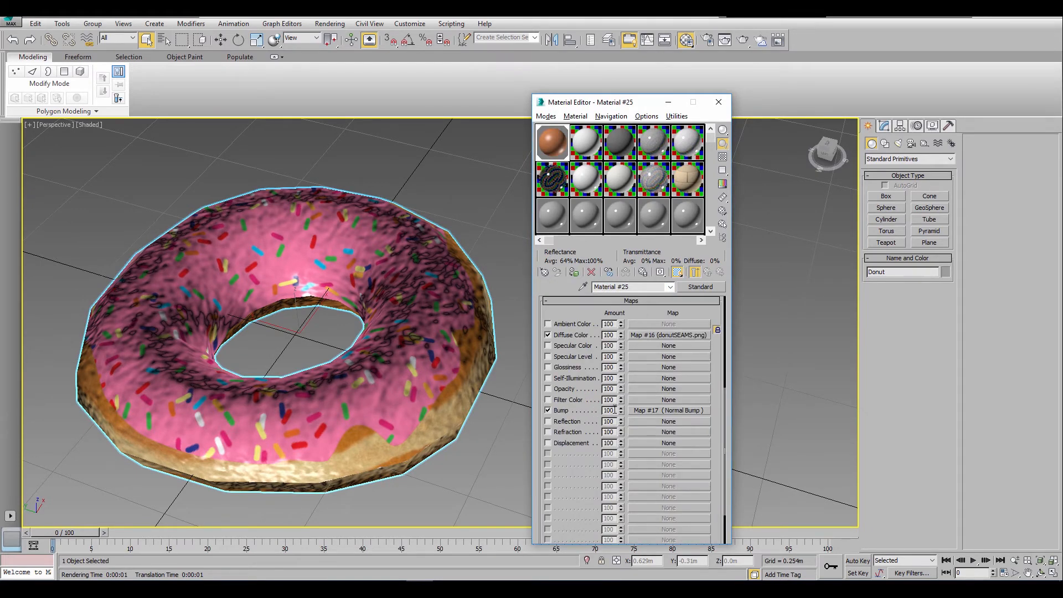
text(20)
key(Return)
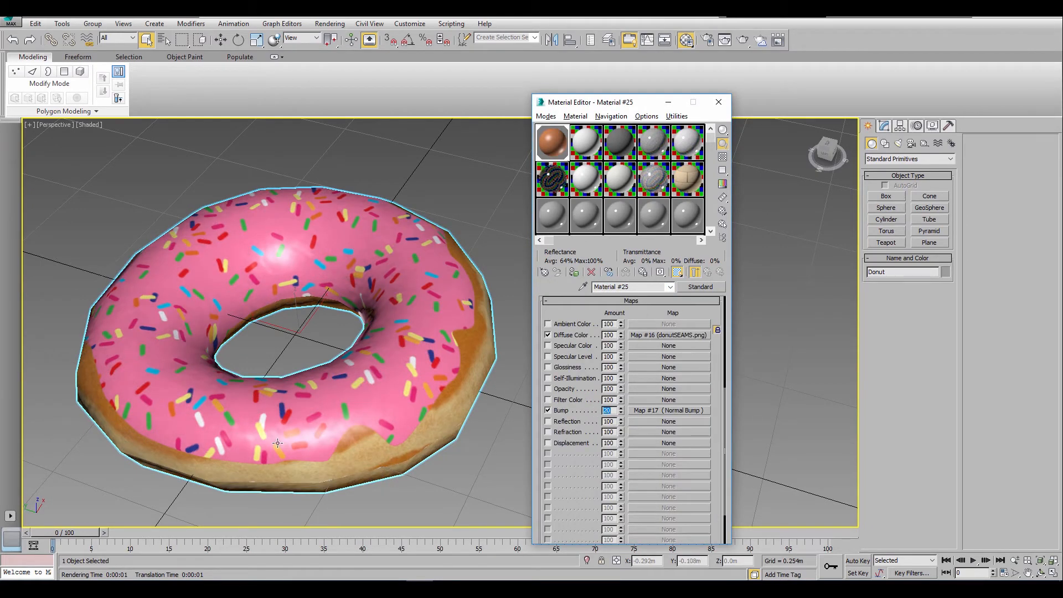
key(shift+q)
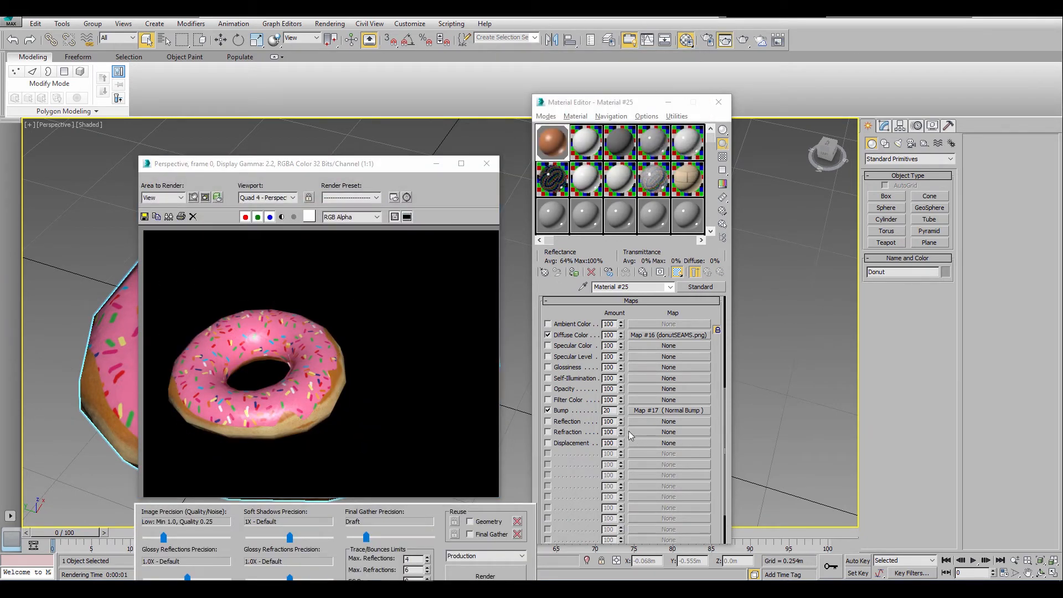
- Set the material's bump amount to 50 and render the donut again
drag(617, 410, 550, 418)
text(50)
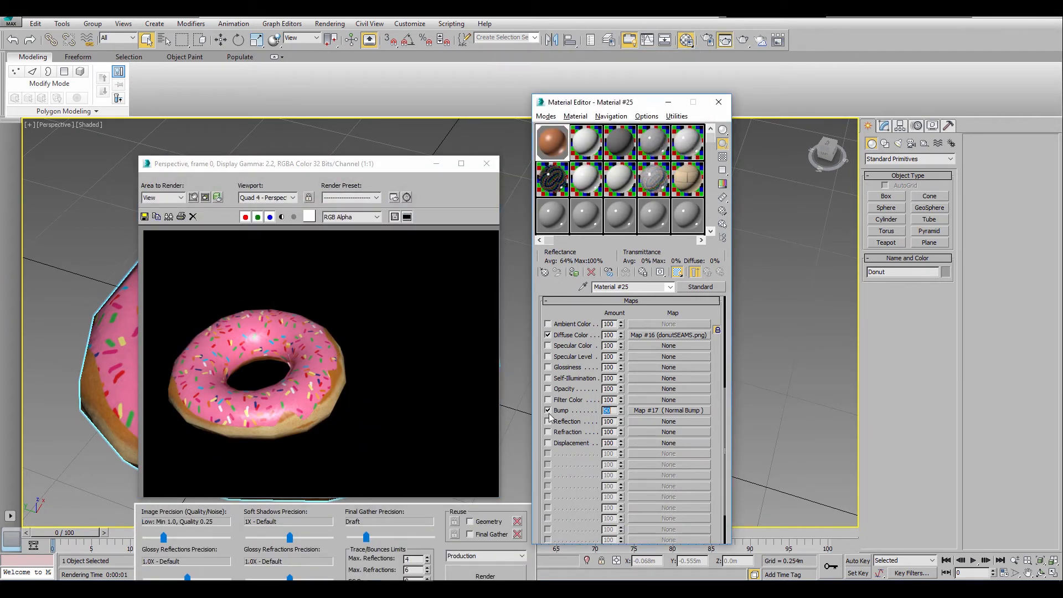
key(Return)
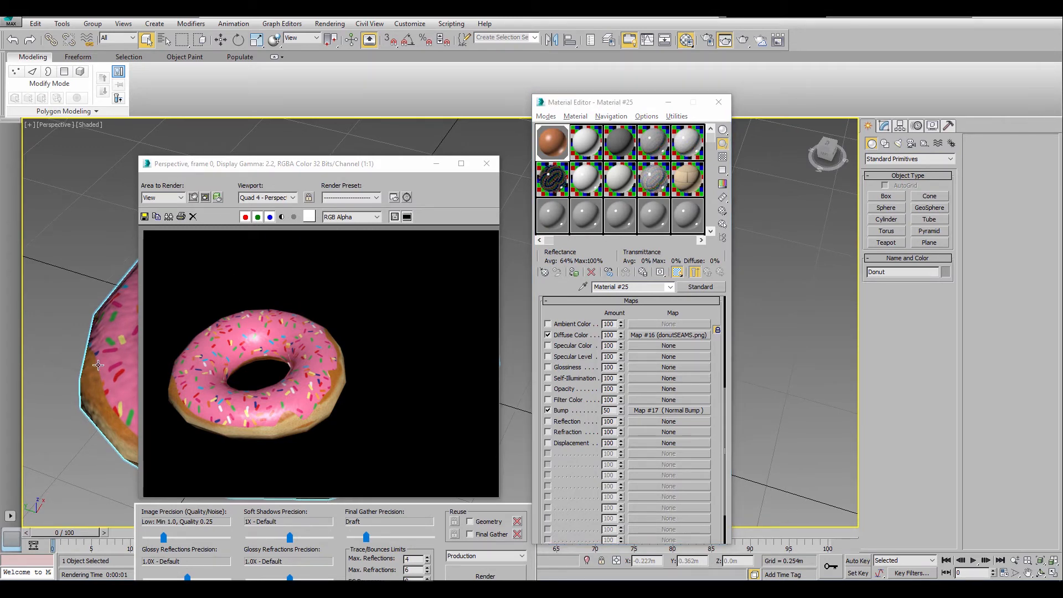
key(shift+q)
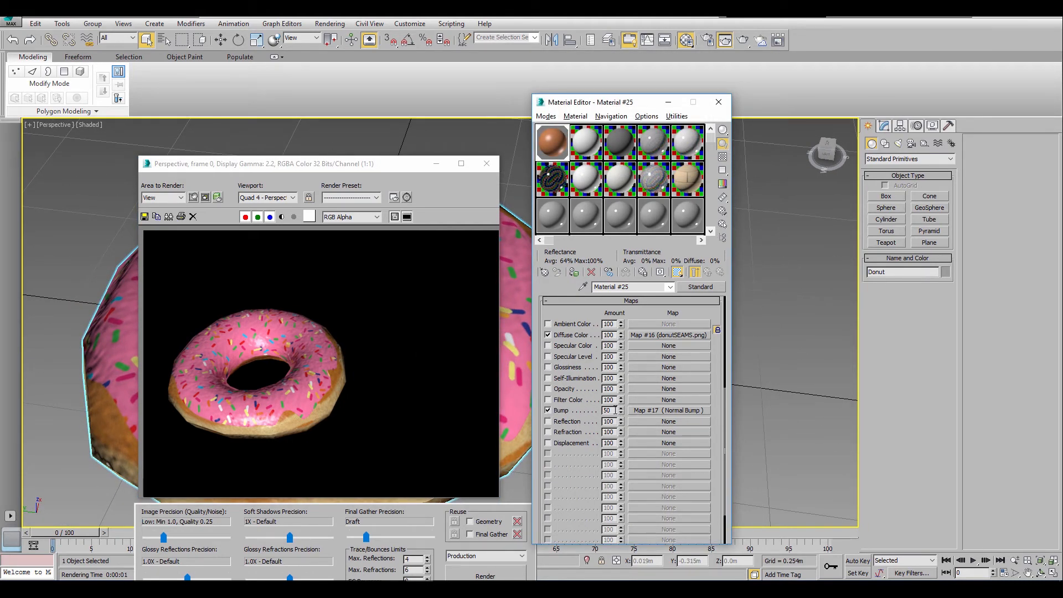
- Set the bump amount to 35 and render the donut in a new render window
key(Return)
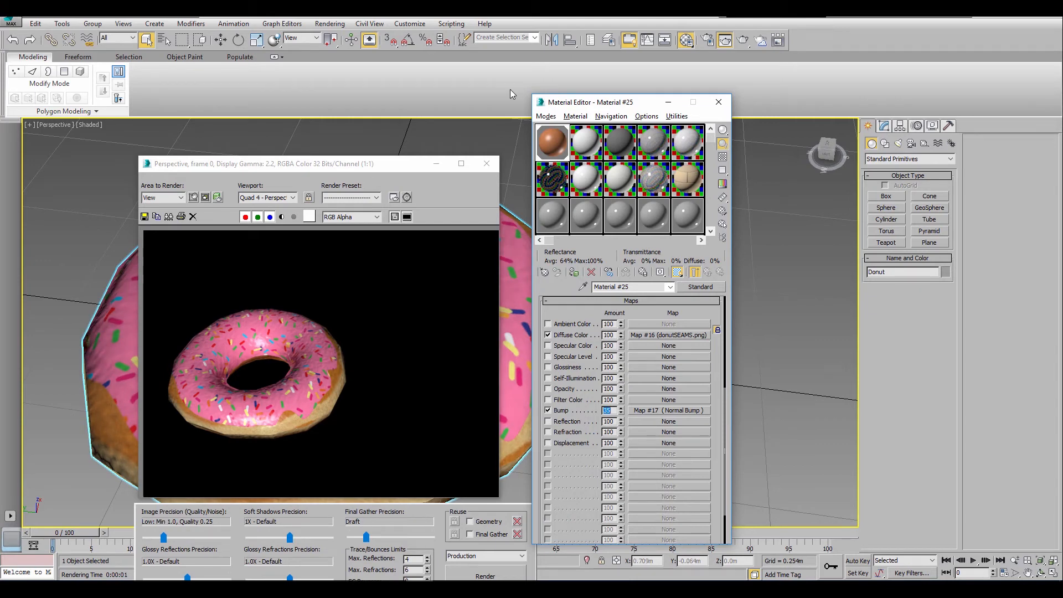
click(487, 163)
key(shift+q)
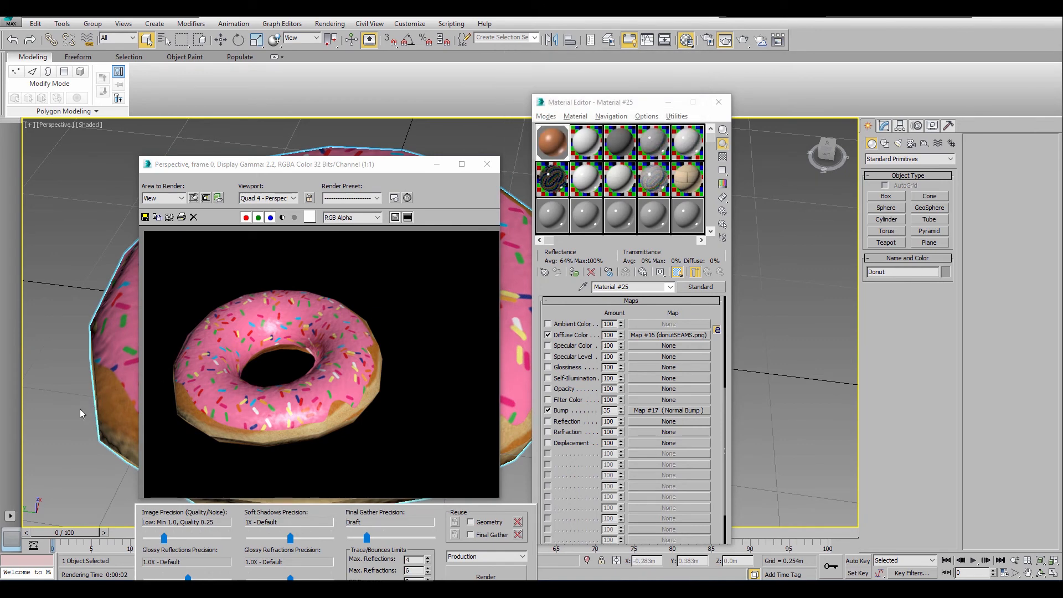
- Render the donut from two more viewing angles to check the bump effect
alt+middle_drag(80, 409, 110, 406)
key(shift+q)
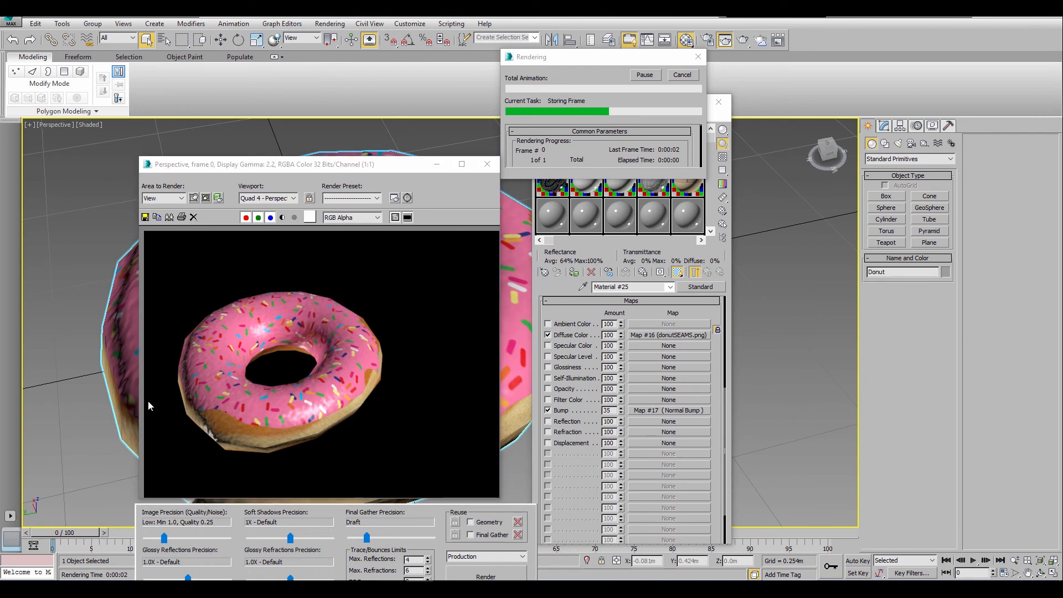
alt+middle_drag(98, 413, 122, 409)
key(shift+q)
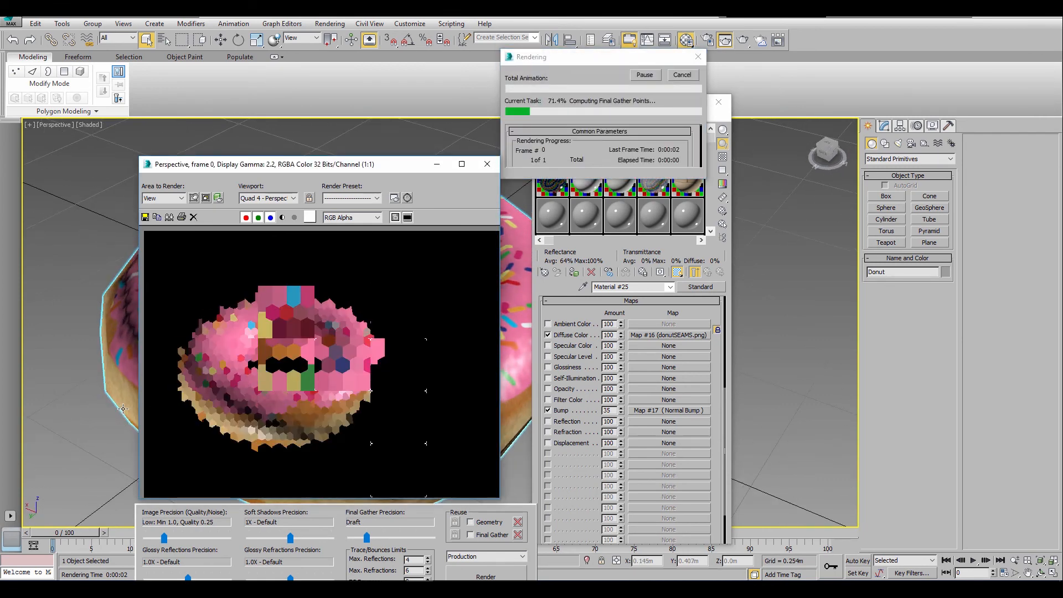